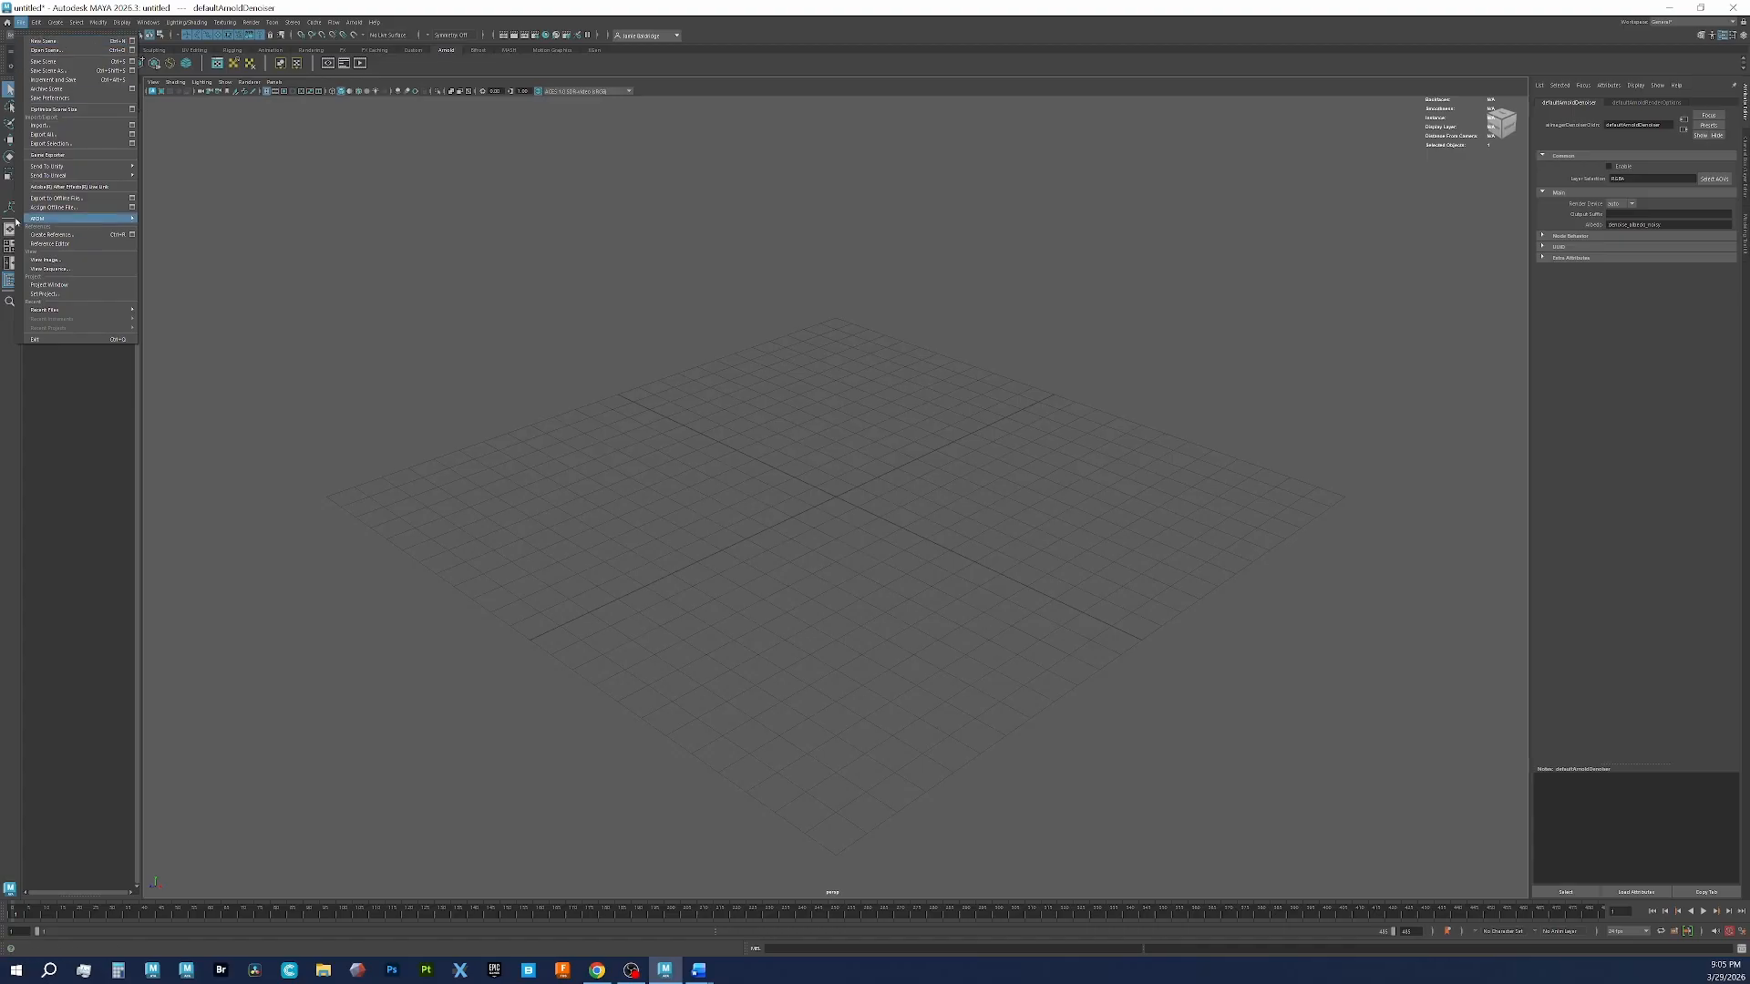
Open the recent Wood_Graph_Tutorial scene without saving the current untitled scene
mouse_move(40, 312)
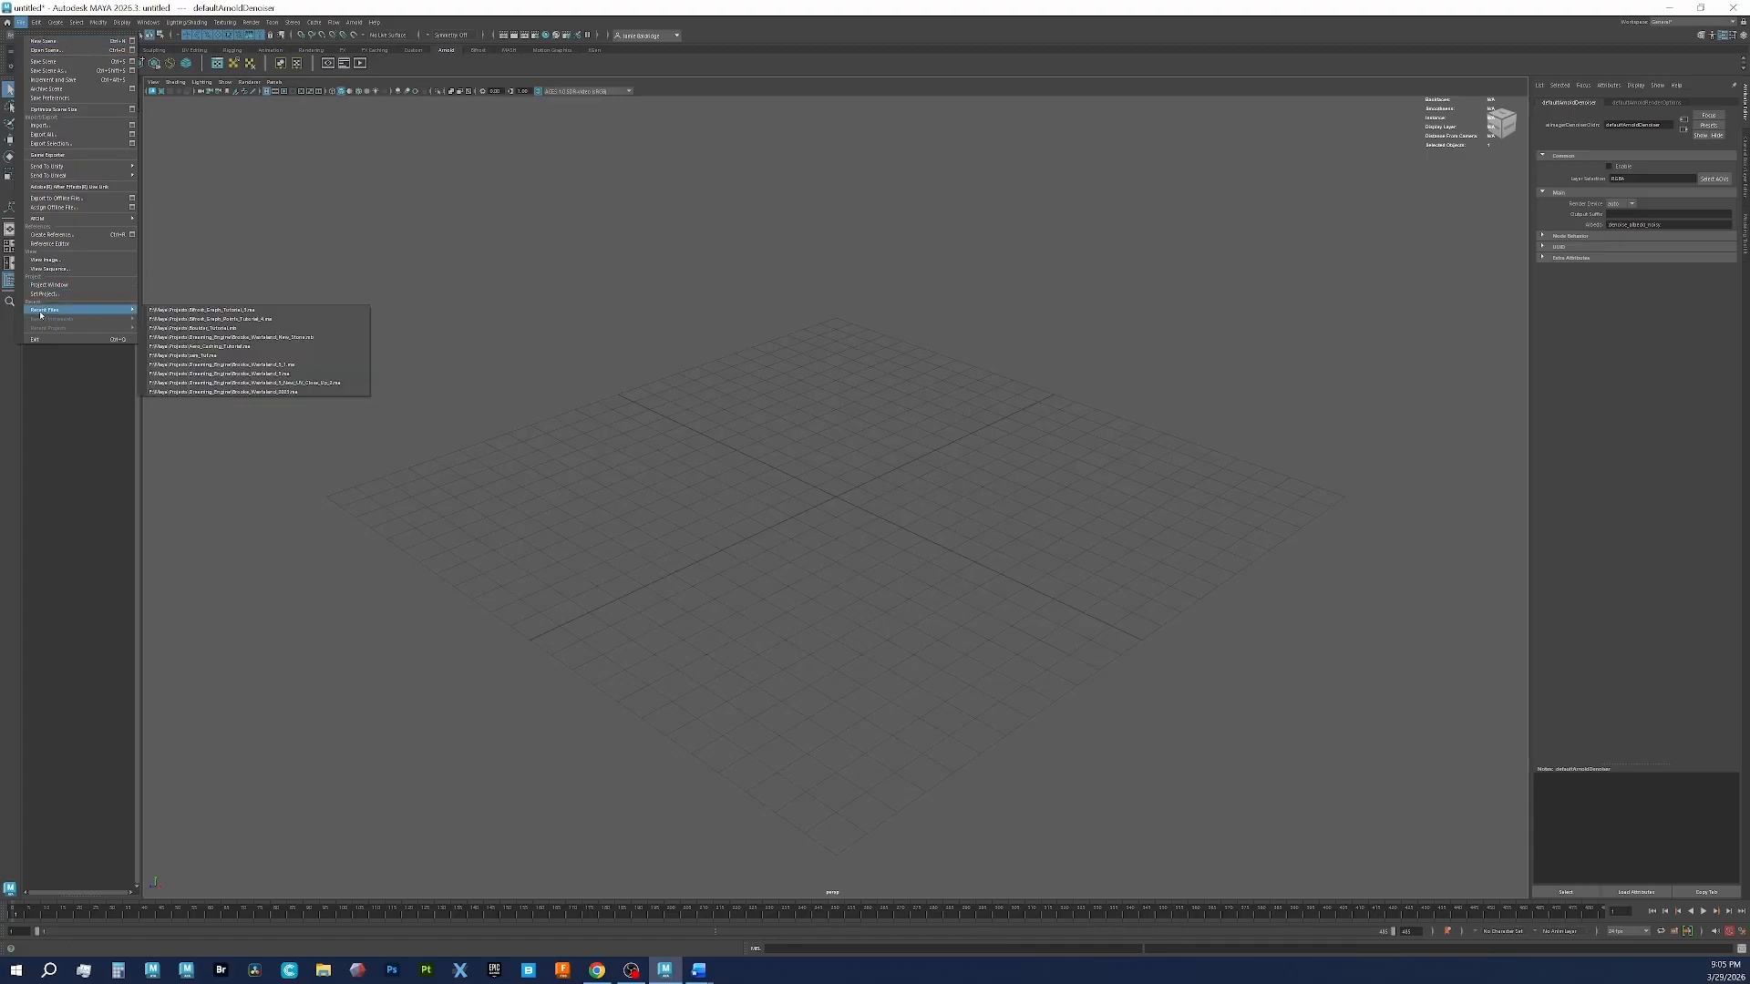
left_click(176, 311)
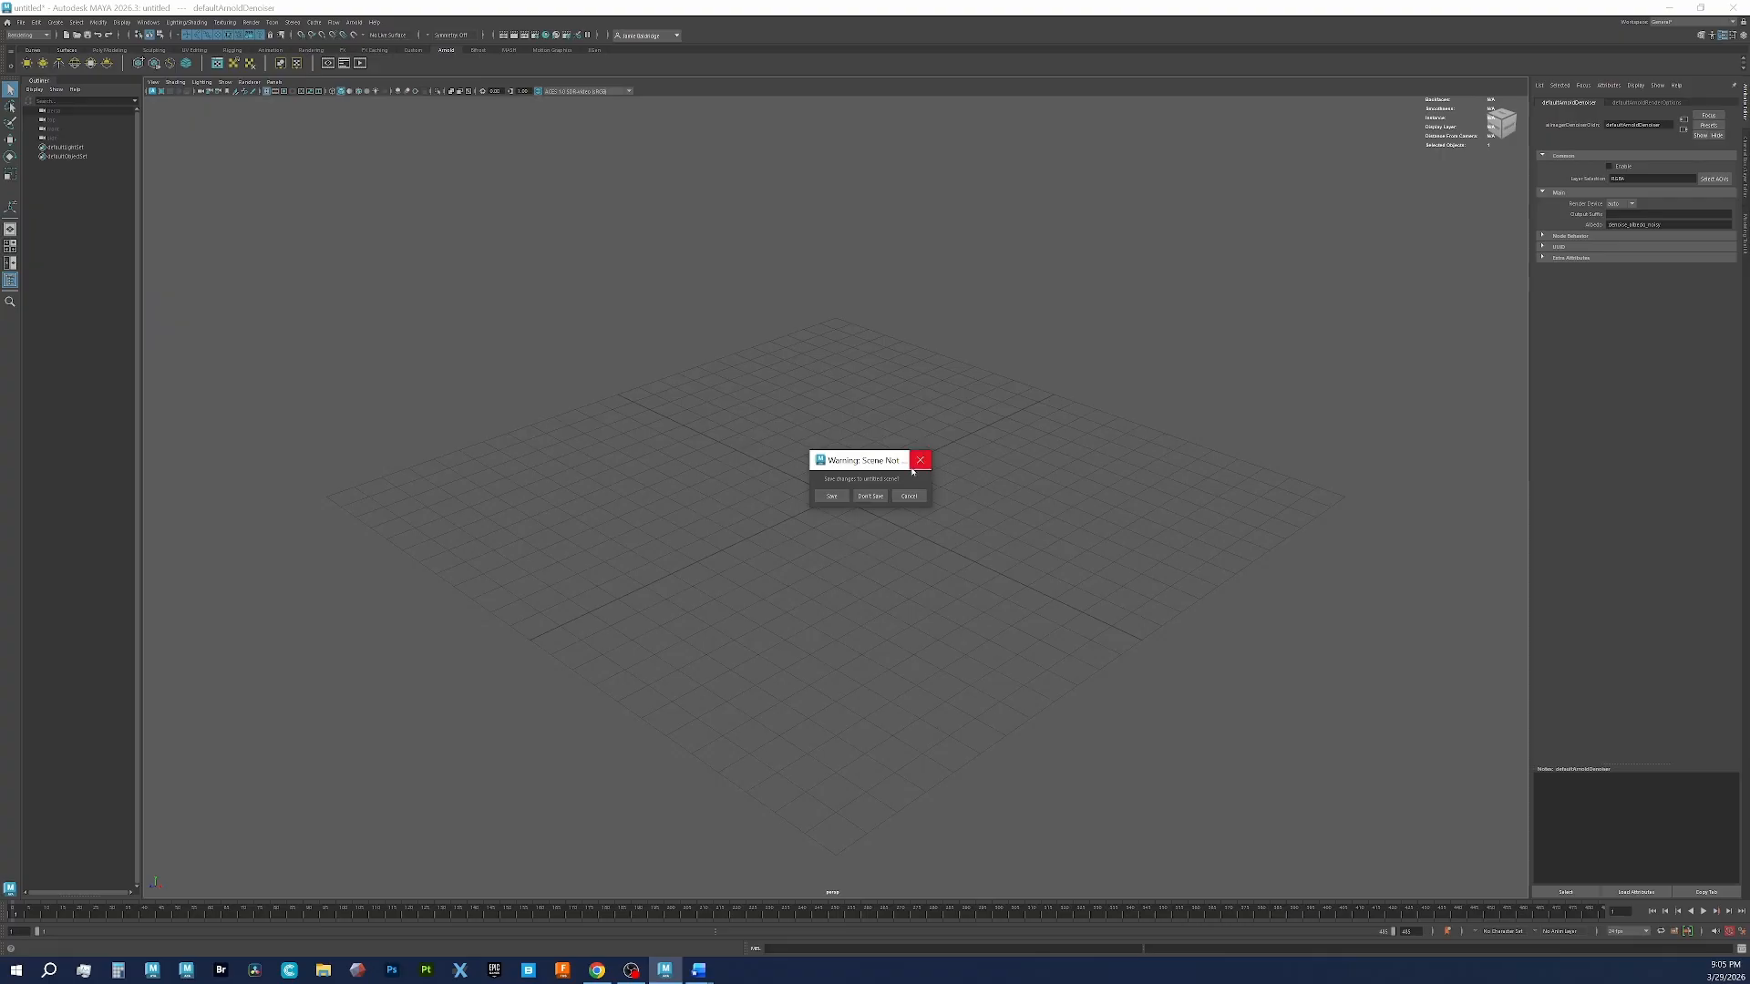
left_click(870, 498)
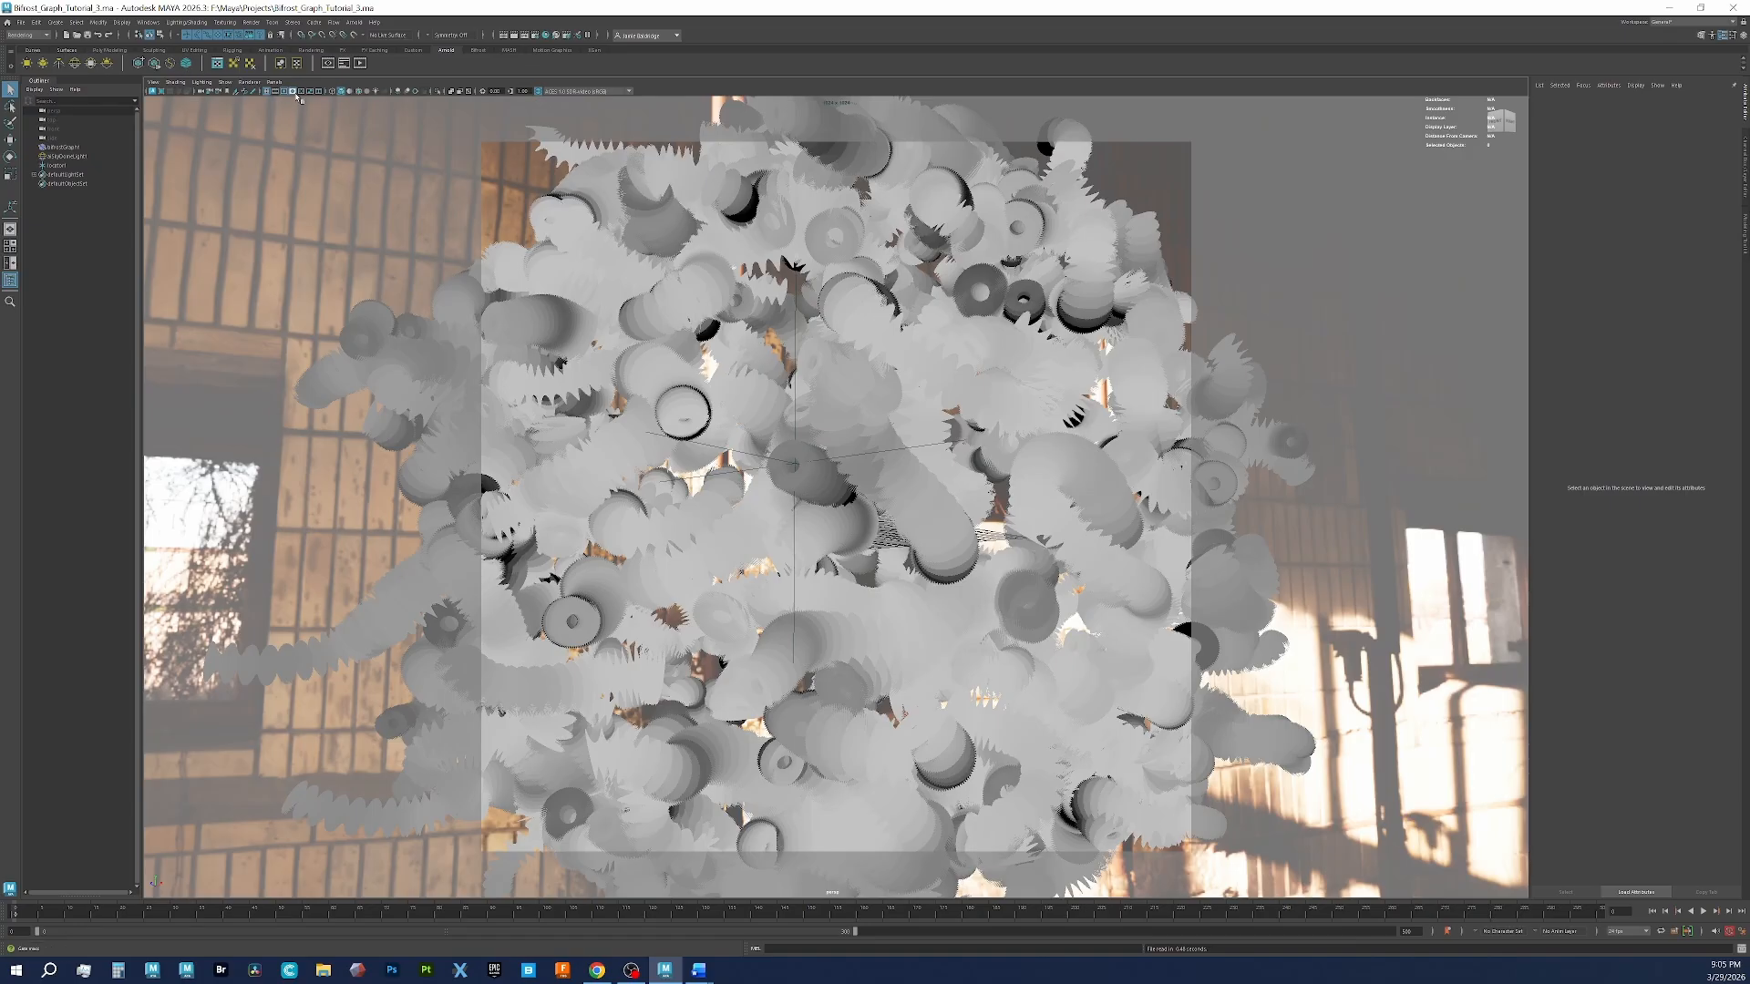
Open Render Settings, choose a frame-numbered file name extension, and set the start frame to 1
left_click(534, 35)
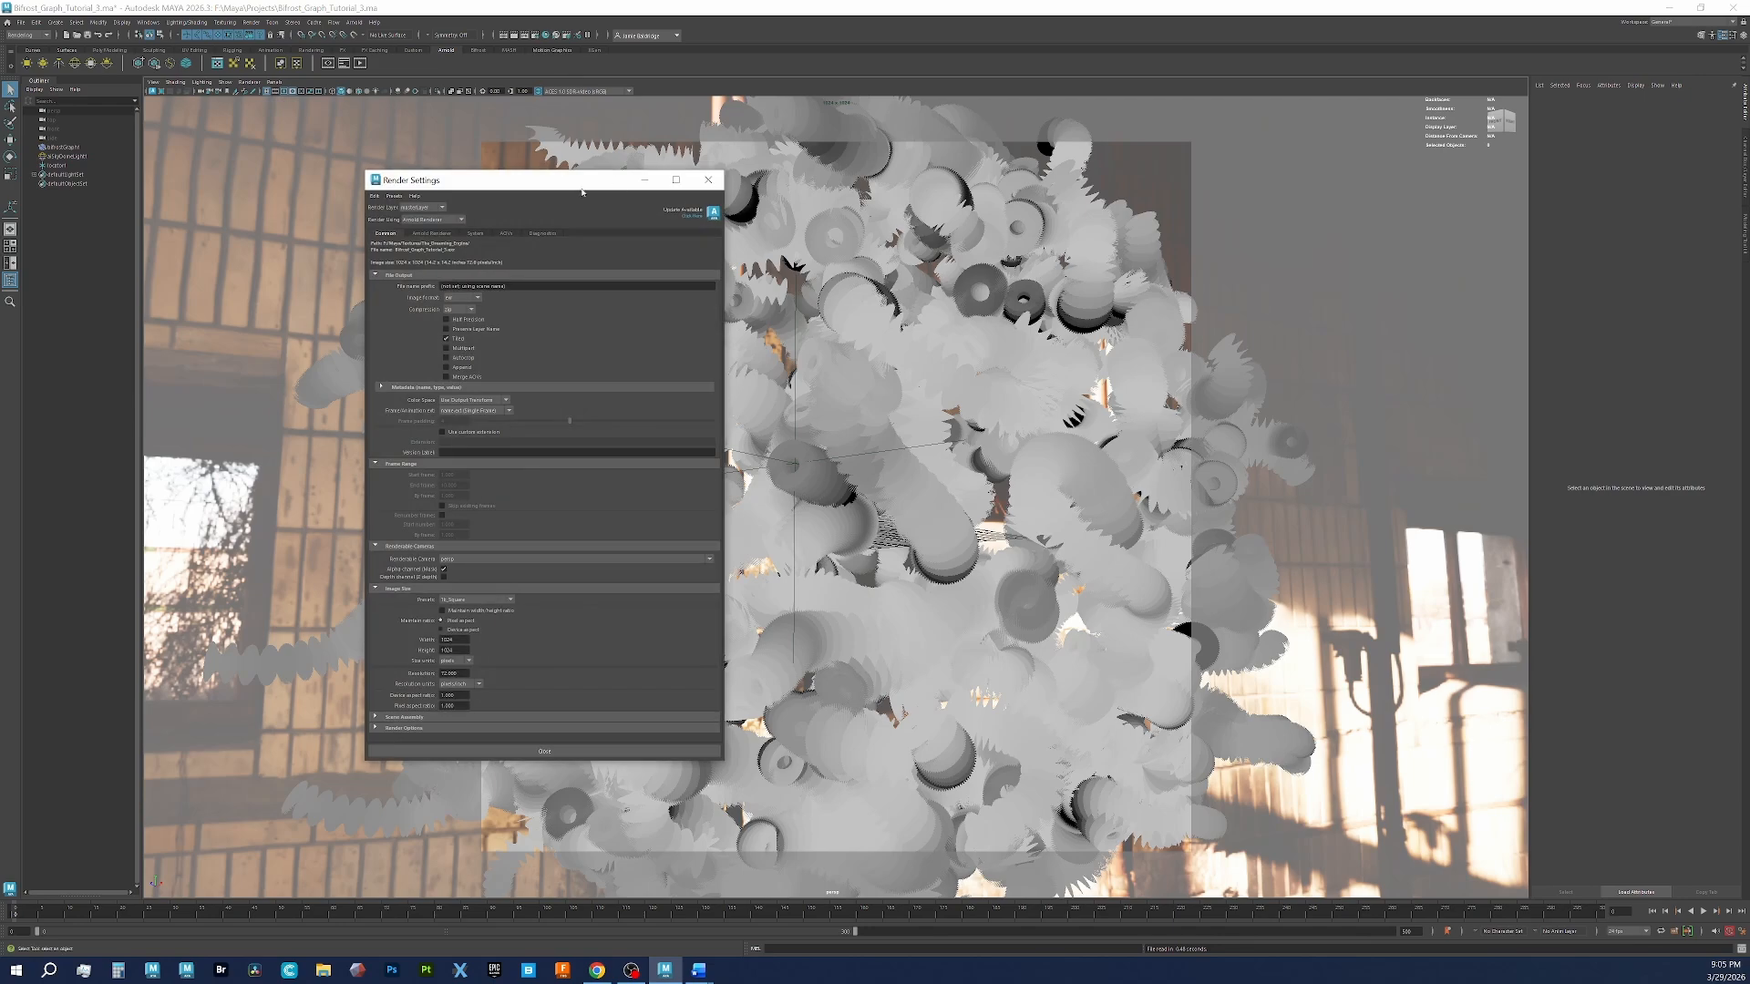
left_click_drag(529, 181, 740, 171)
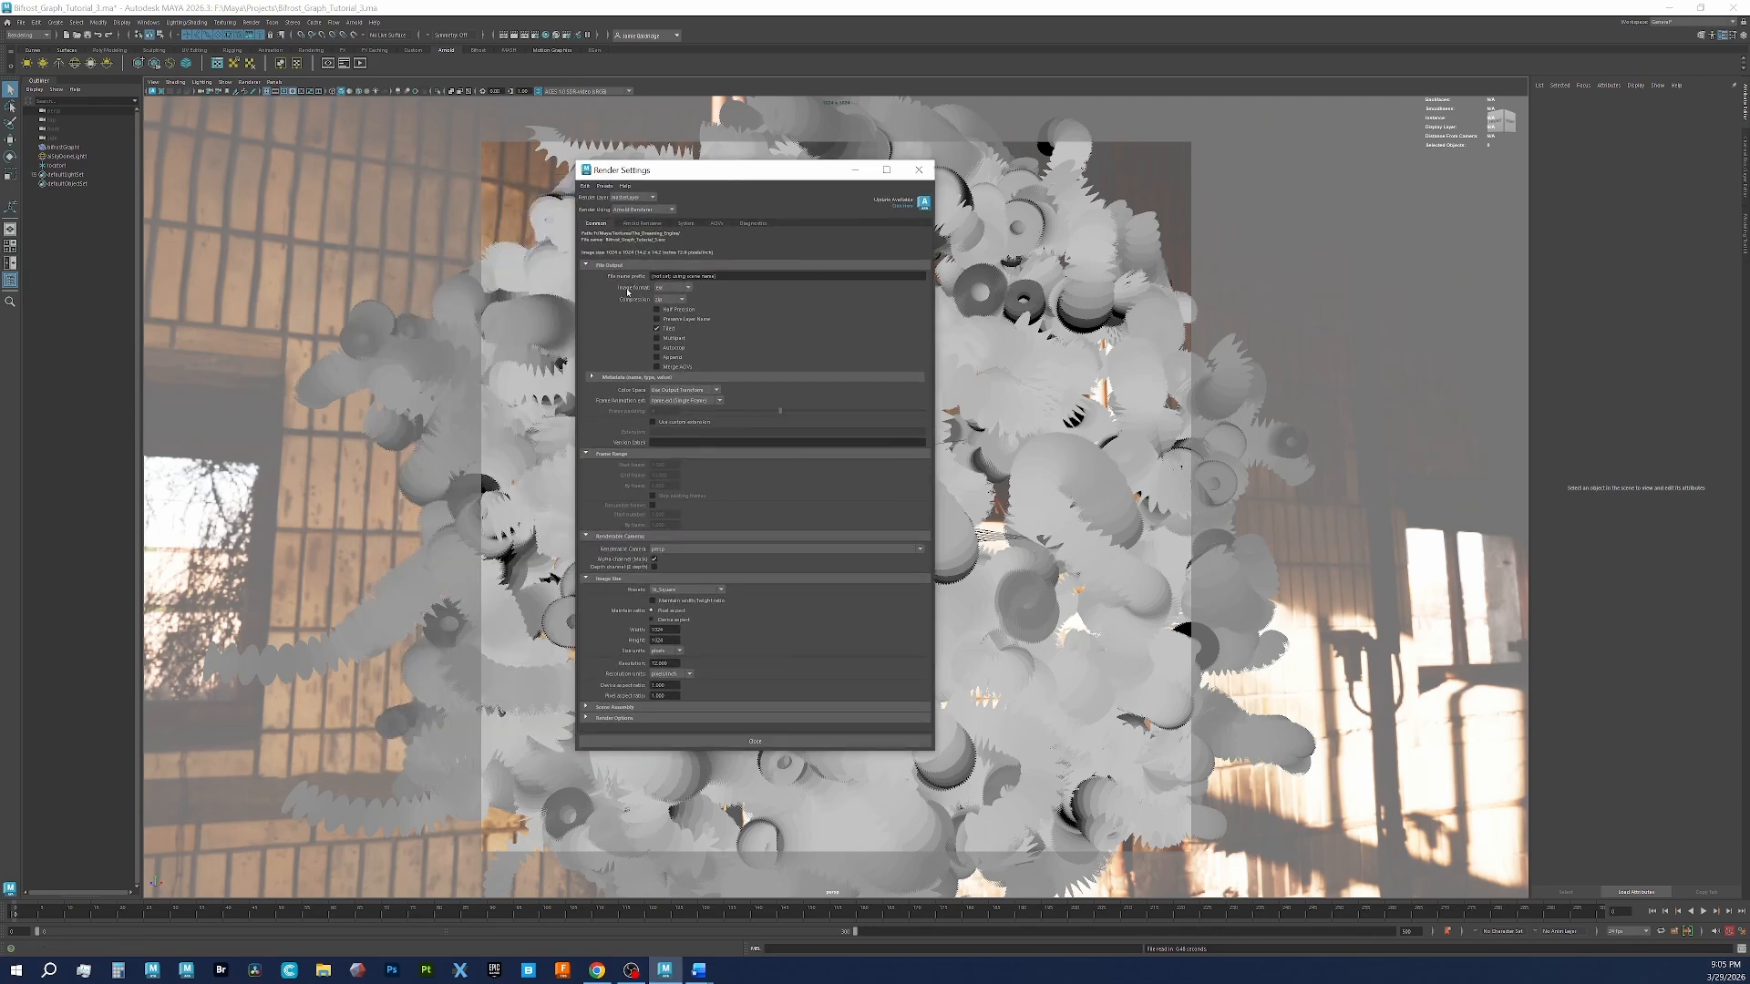
left_click(718, 405)
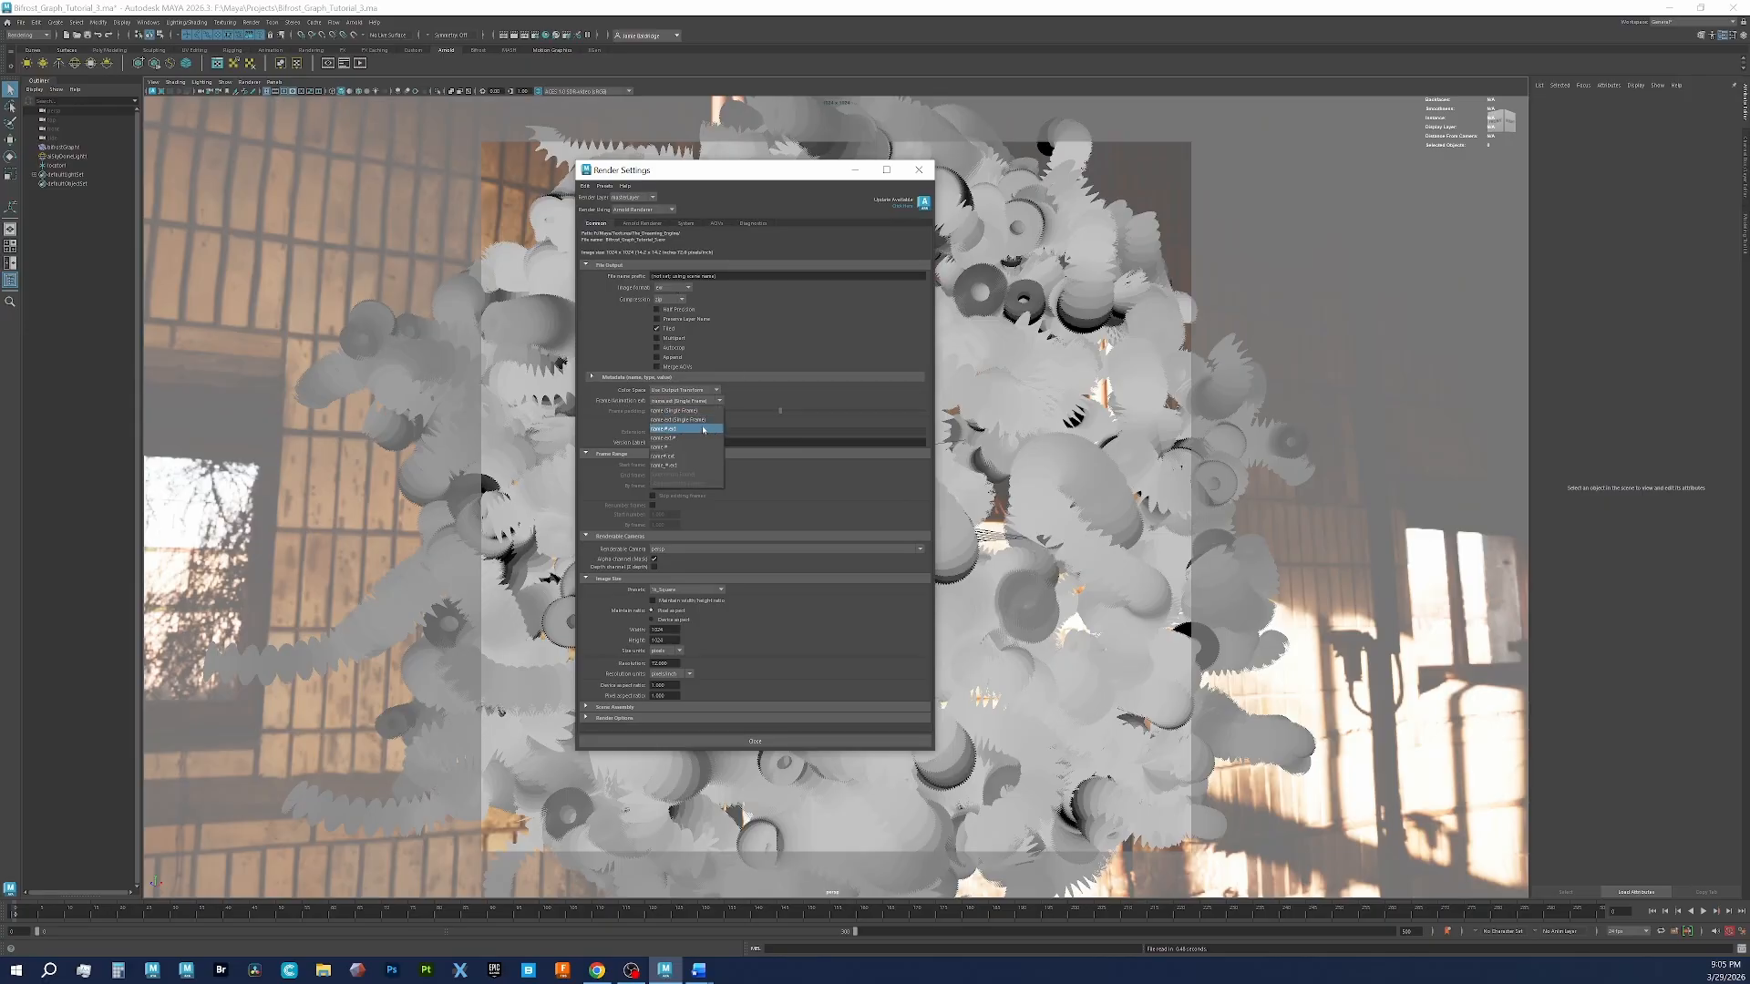
left_click(704, 429)
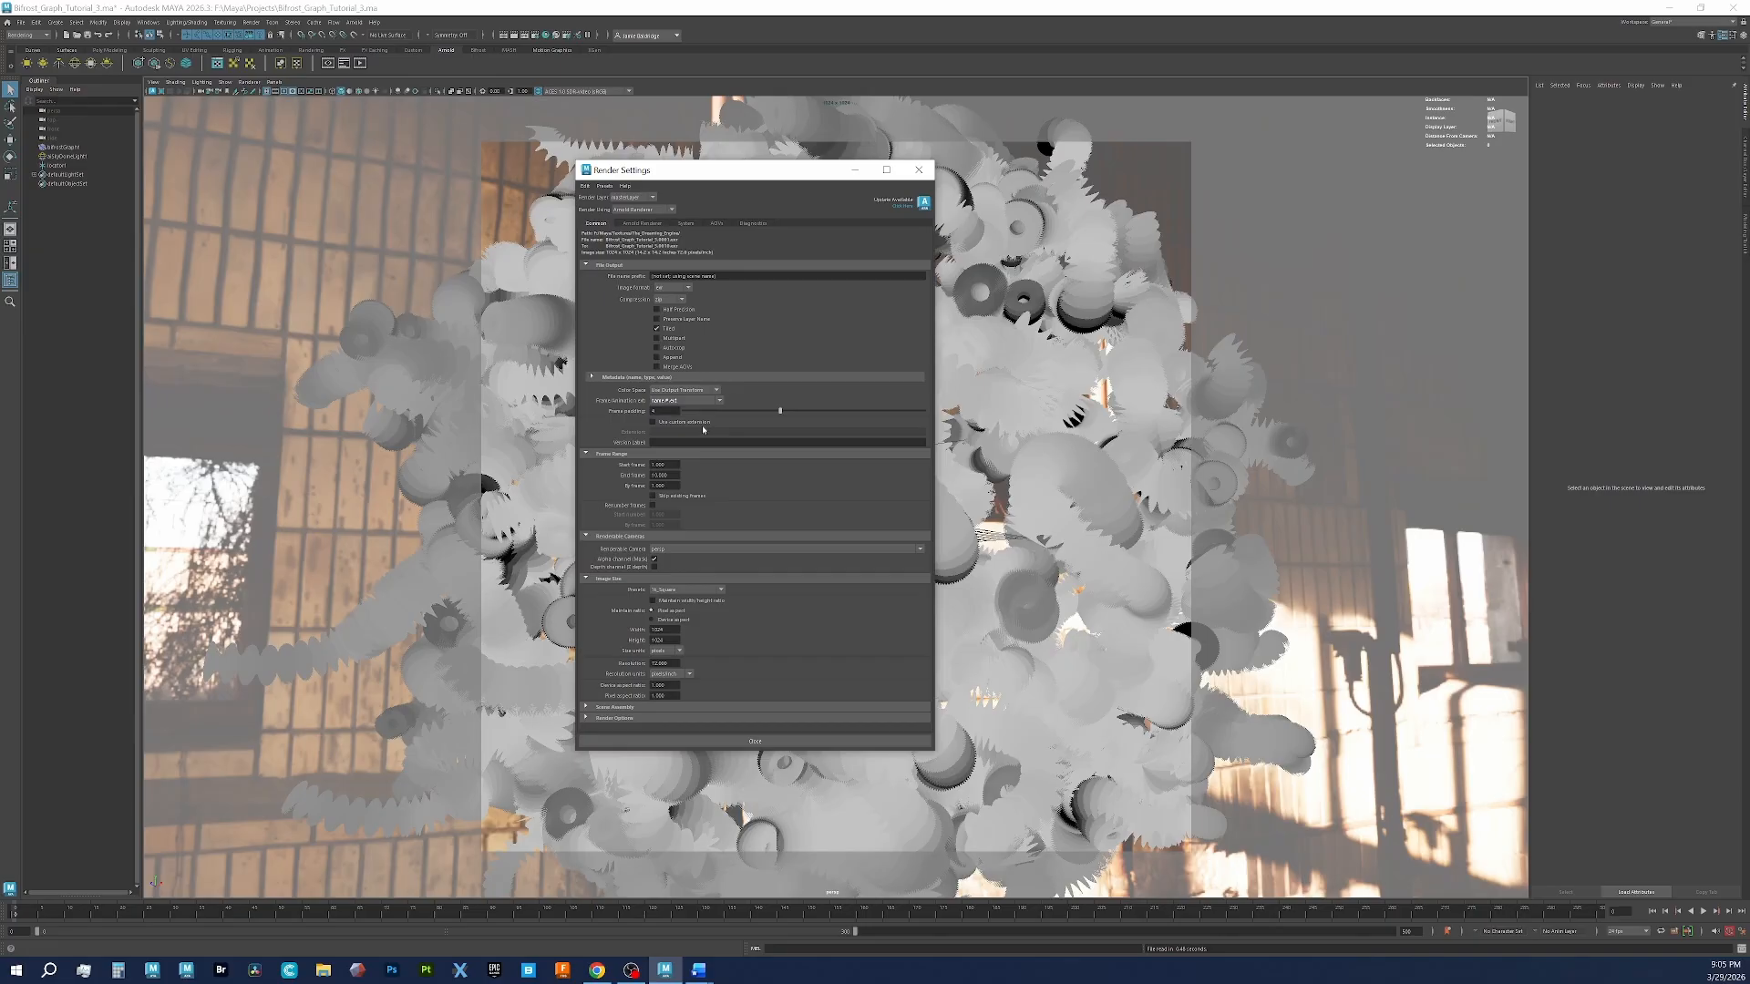
double_click(671, 474)
type("1")
key("Return")
Set the image size preset to HD_1080 and close Render Settings
left_click(720, 591)
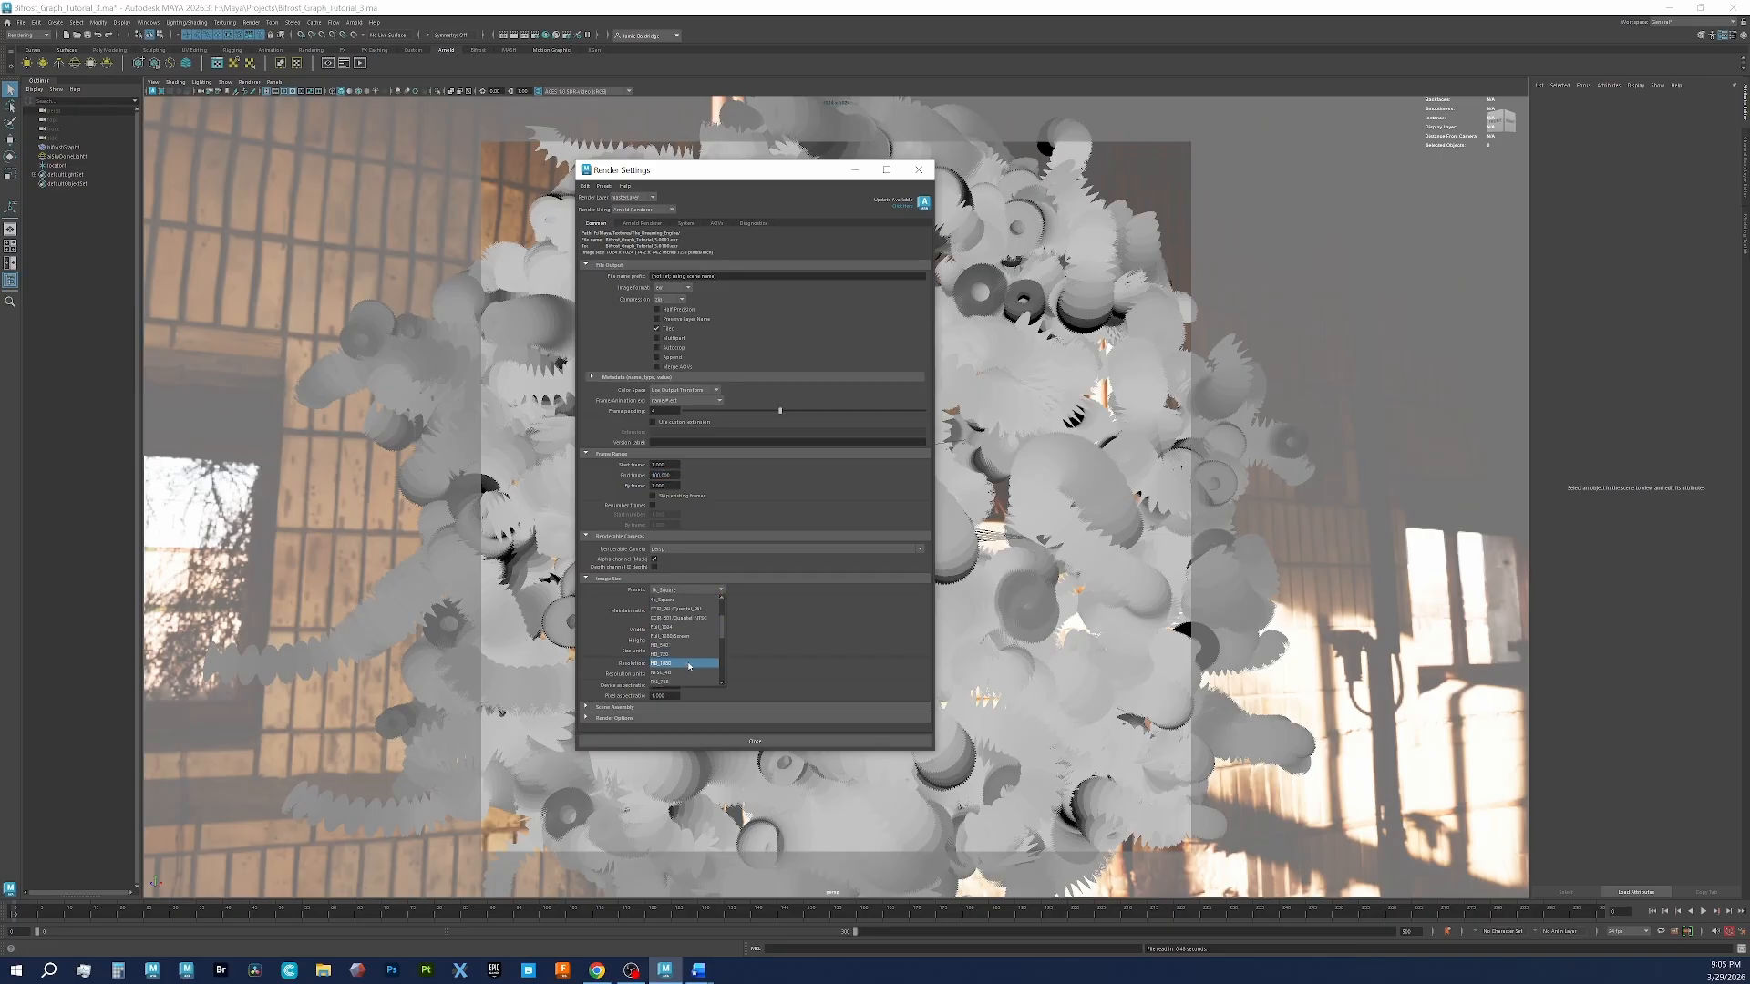
left_click(684, 664)
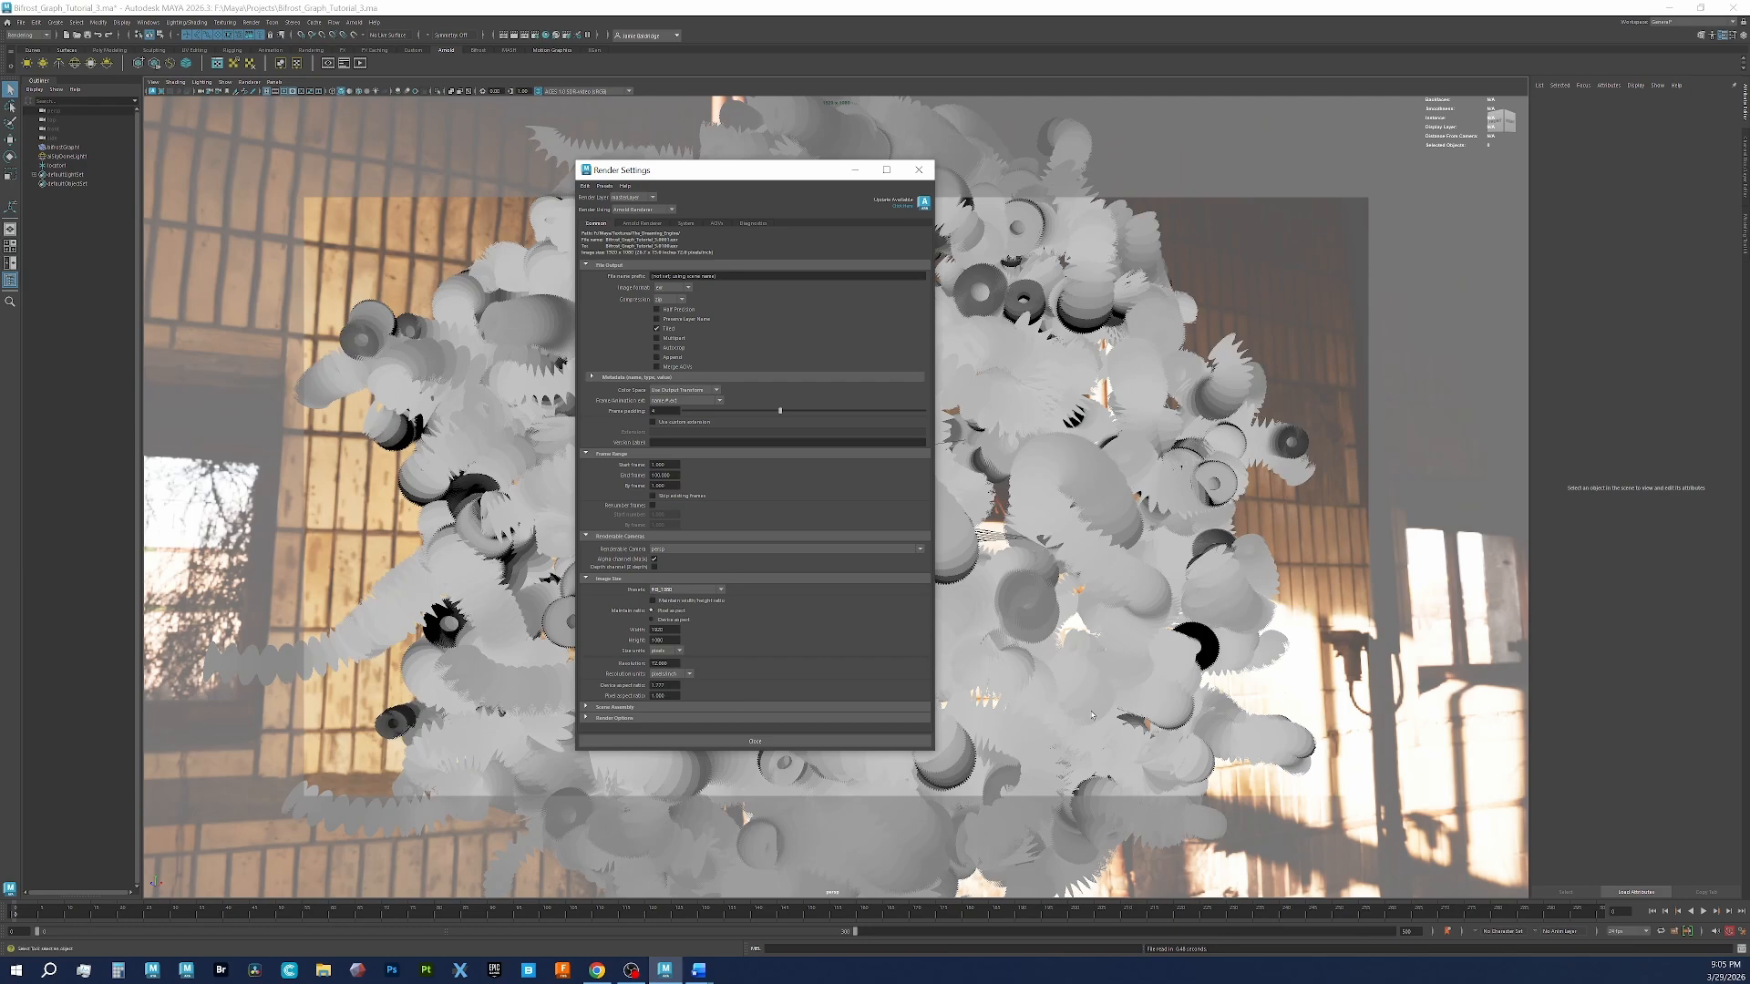
left_click(753, 742)
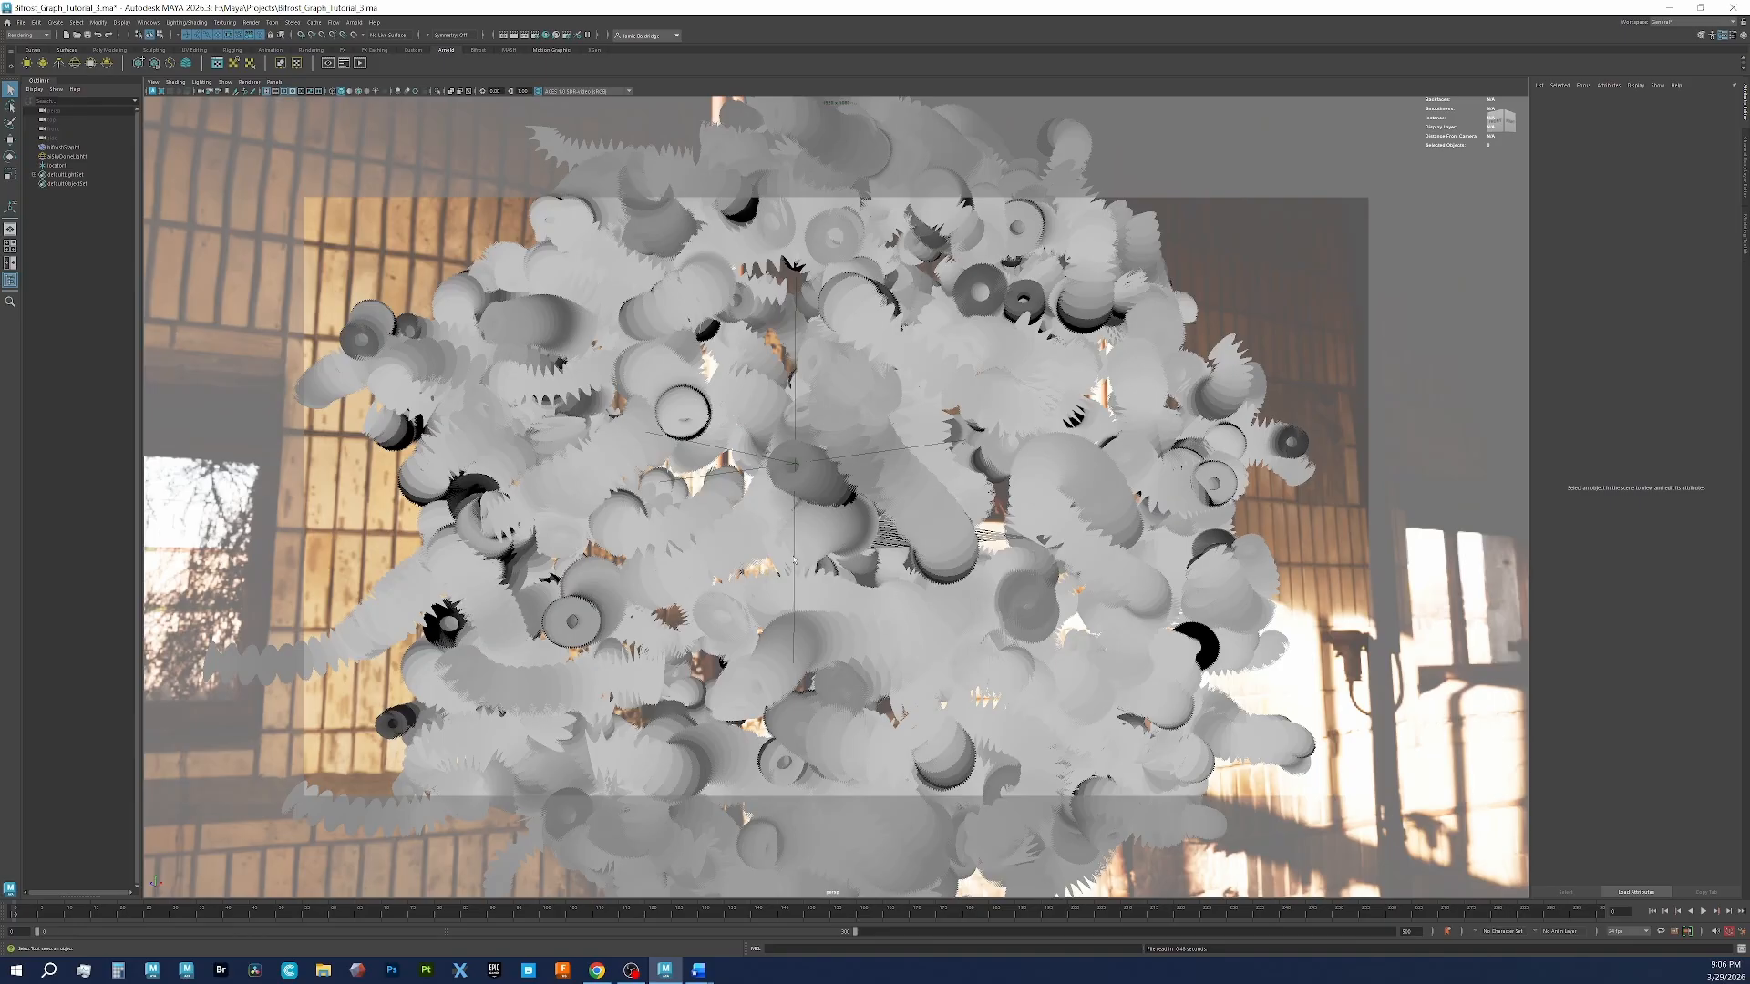
Start a render of the current frame in the Arnold RenderView, then minimize that window
left_click(327, 63)
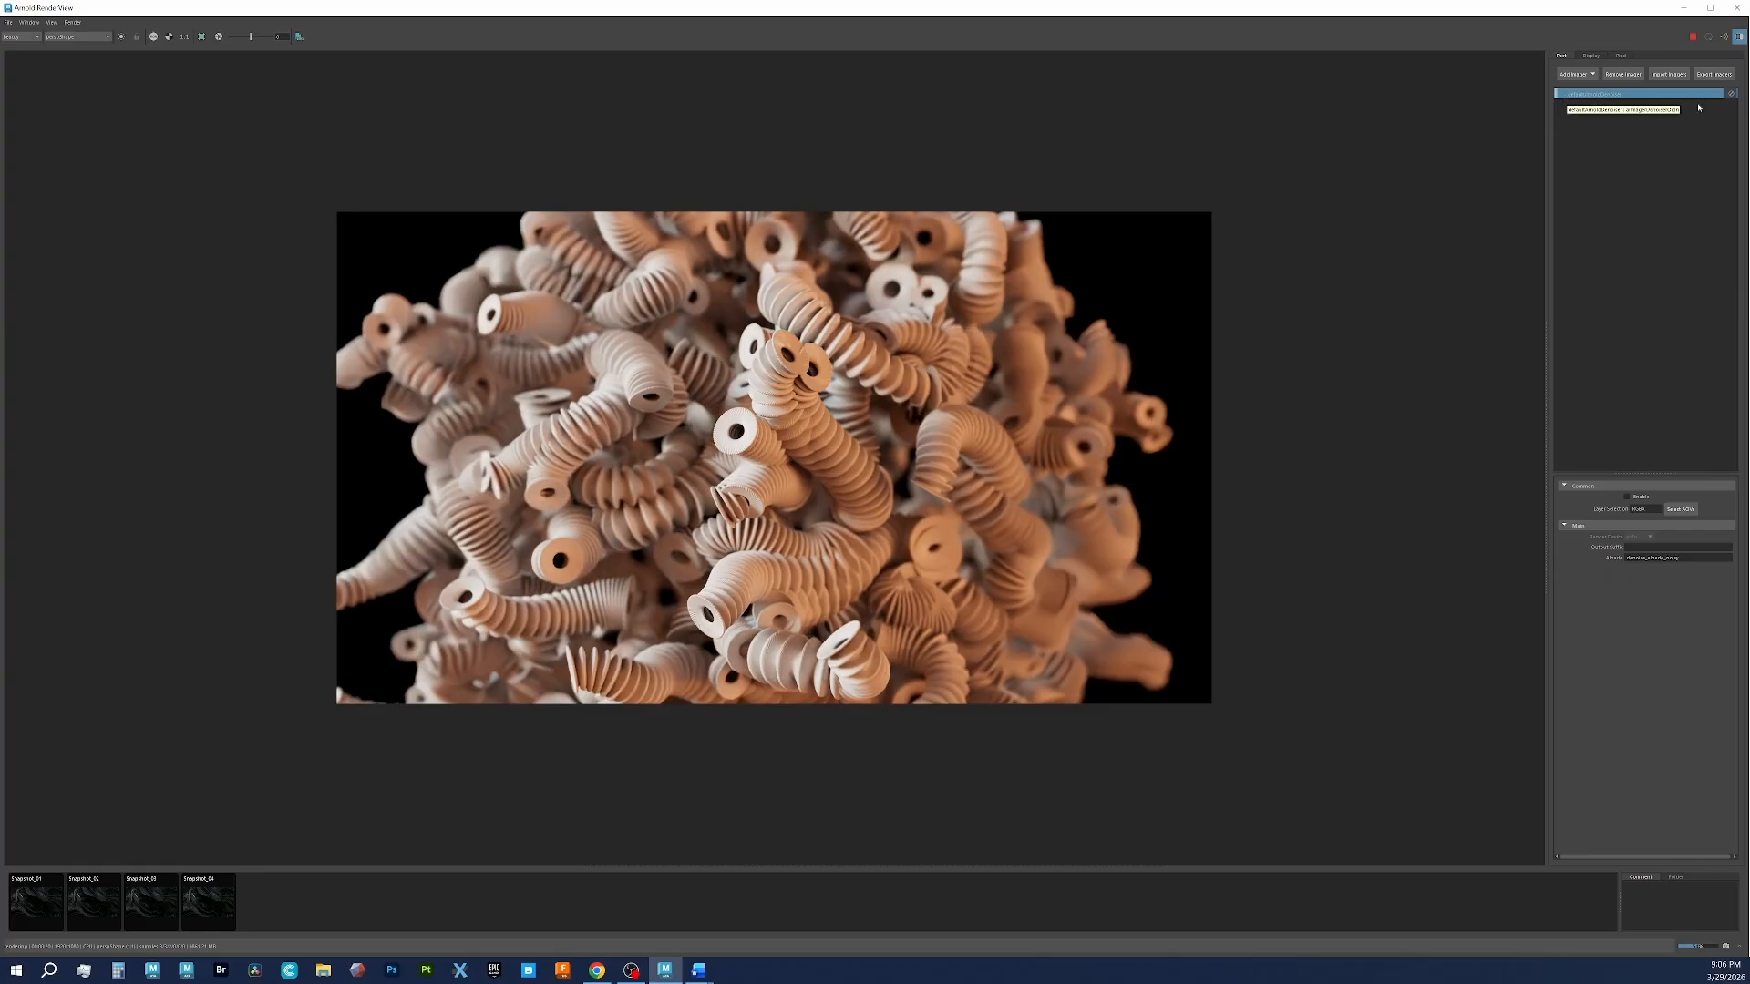
left_click(1730, 94)
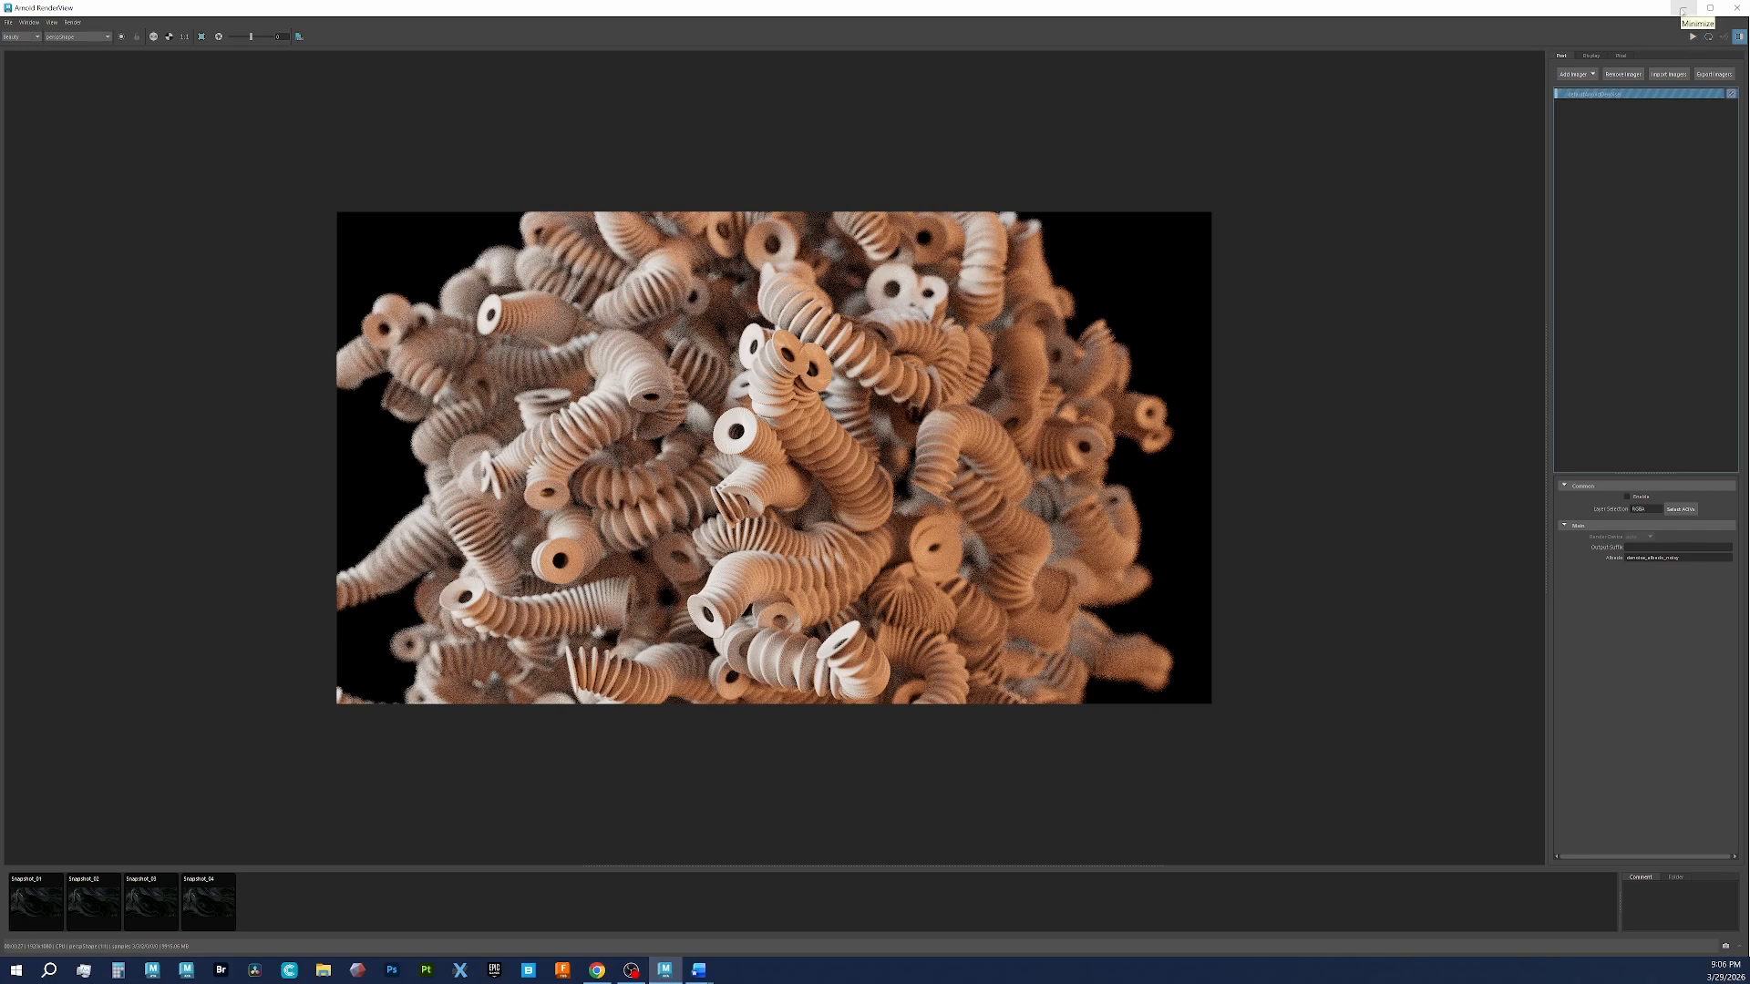
left_click(1682, 11)
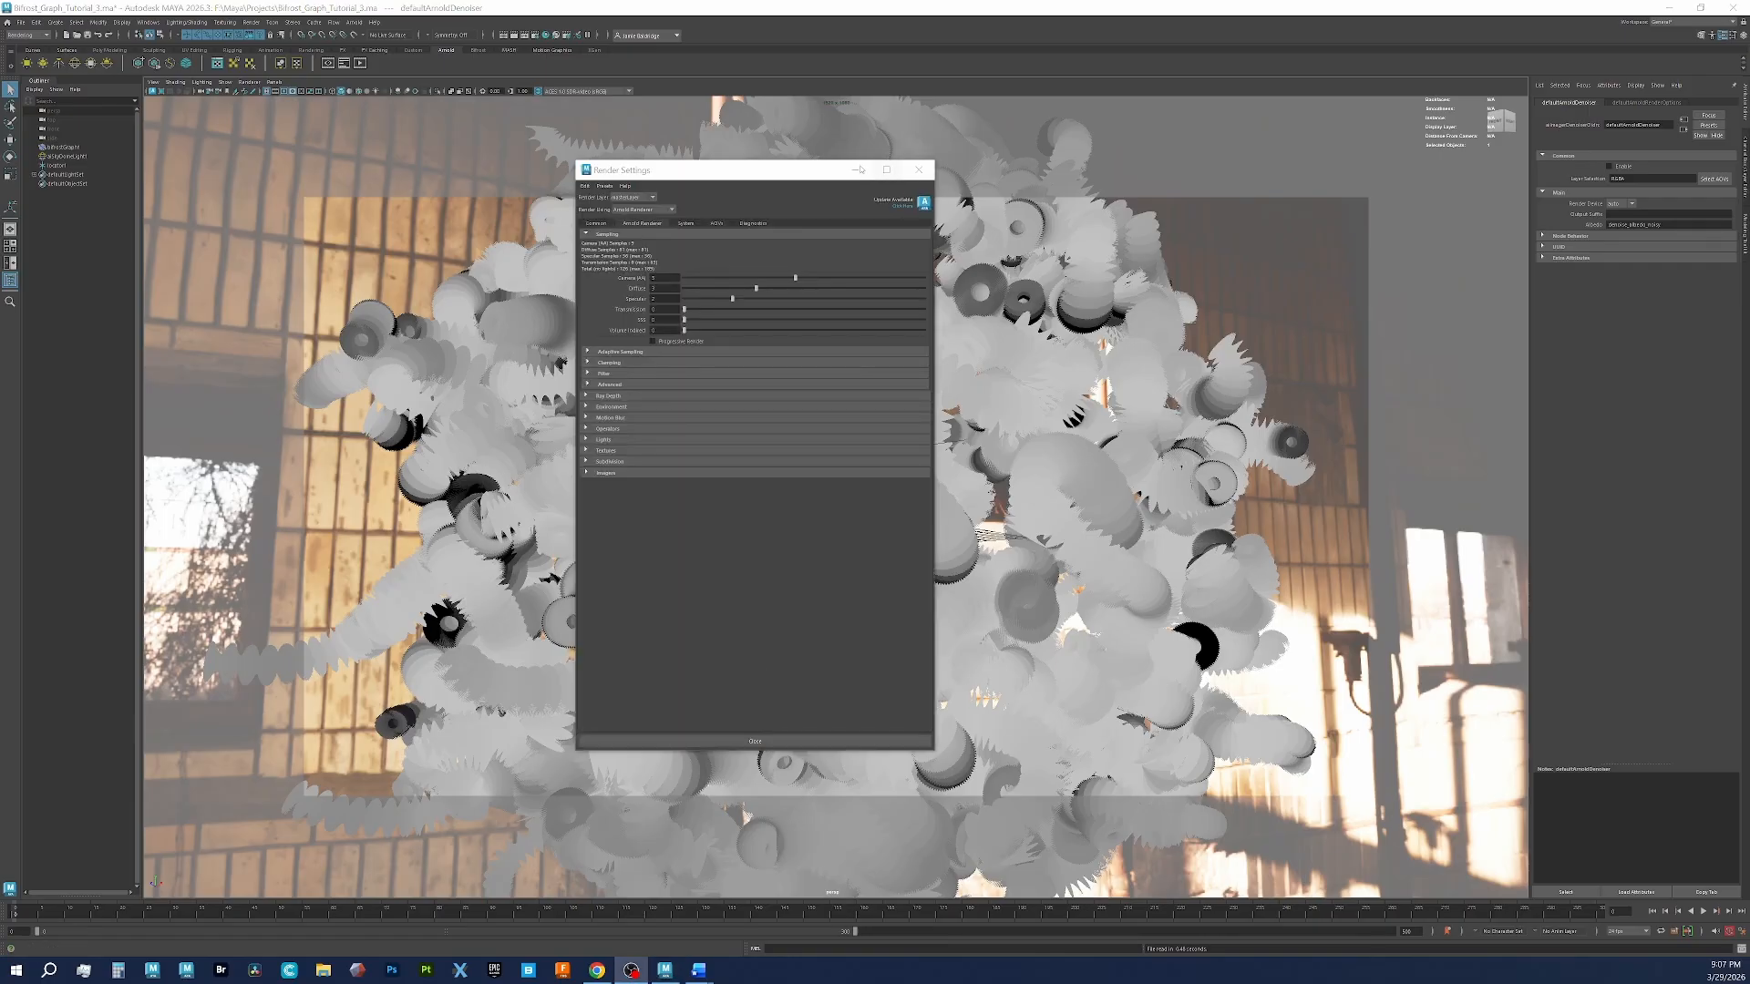
In Render Settings, open the AOVs tab and add the diffuse and diffuse_direct AOVs
left_click_drag(772, 172, 981, 176)
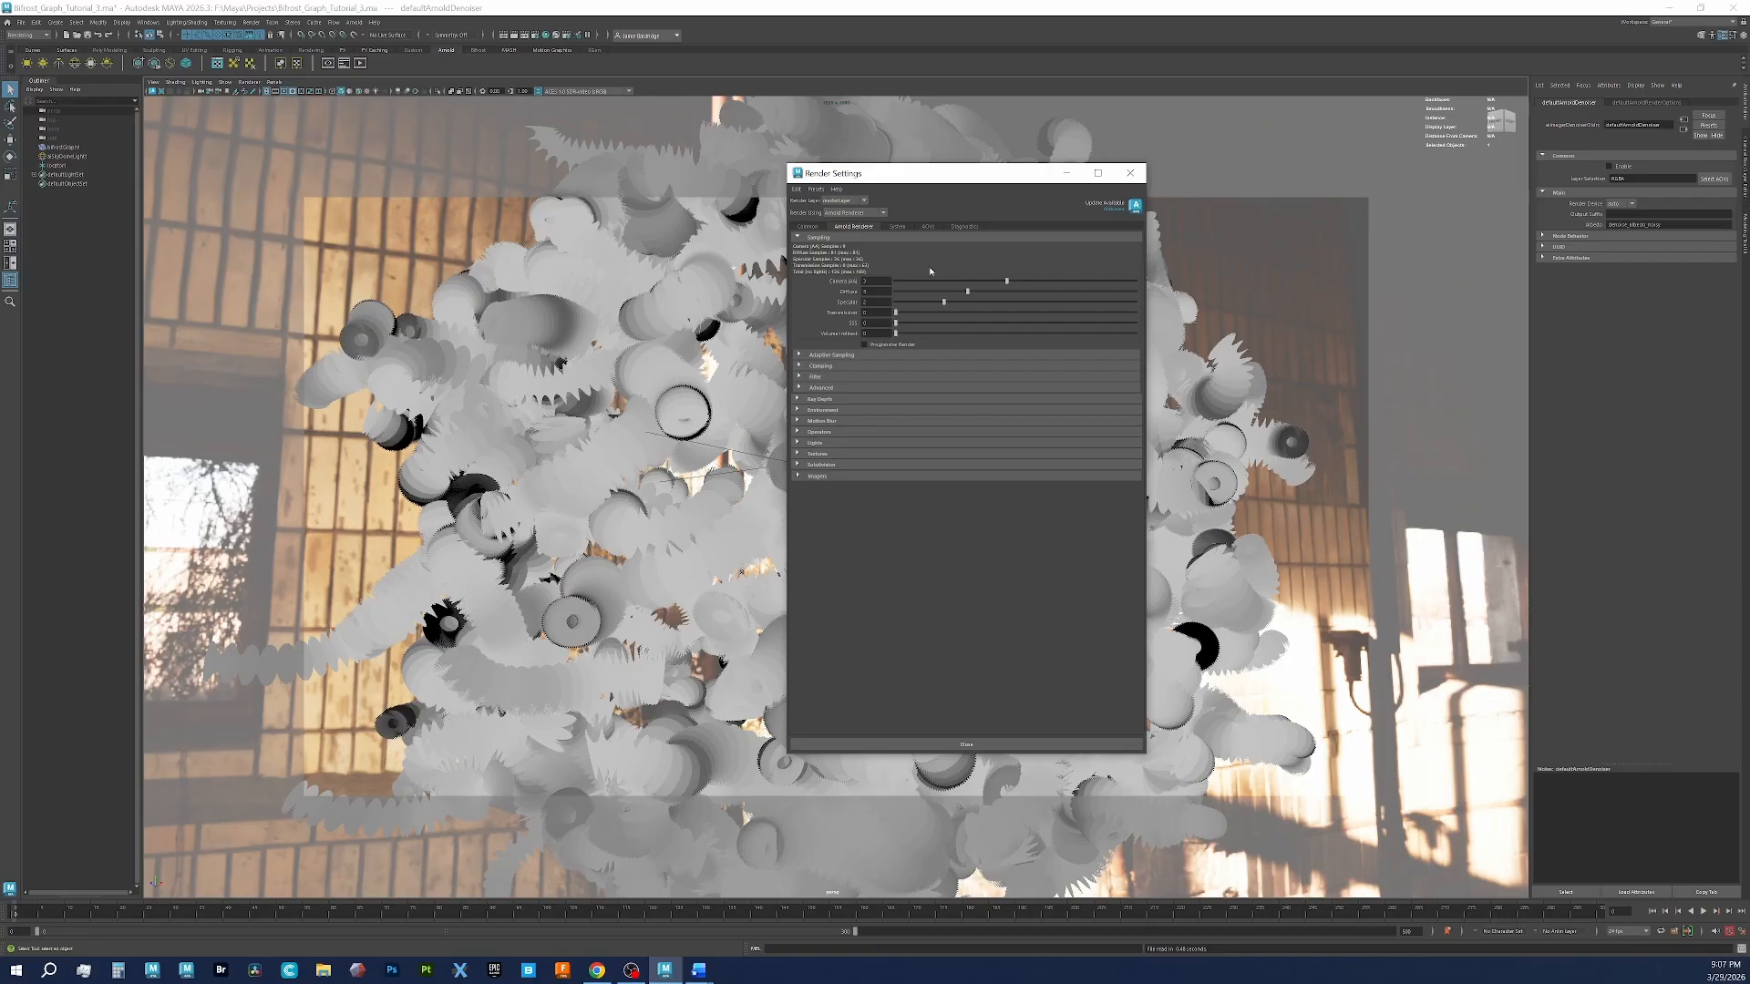
left_click(927, 226)
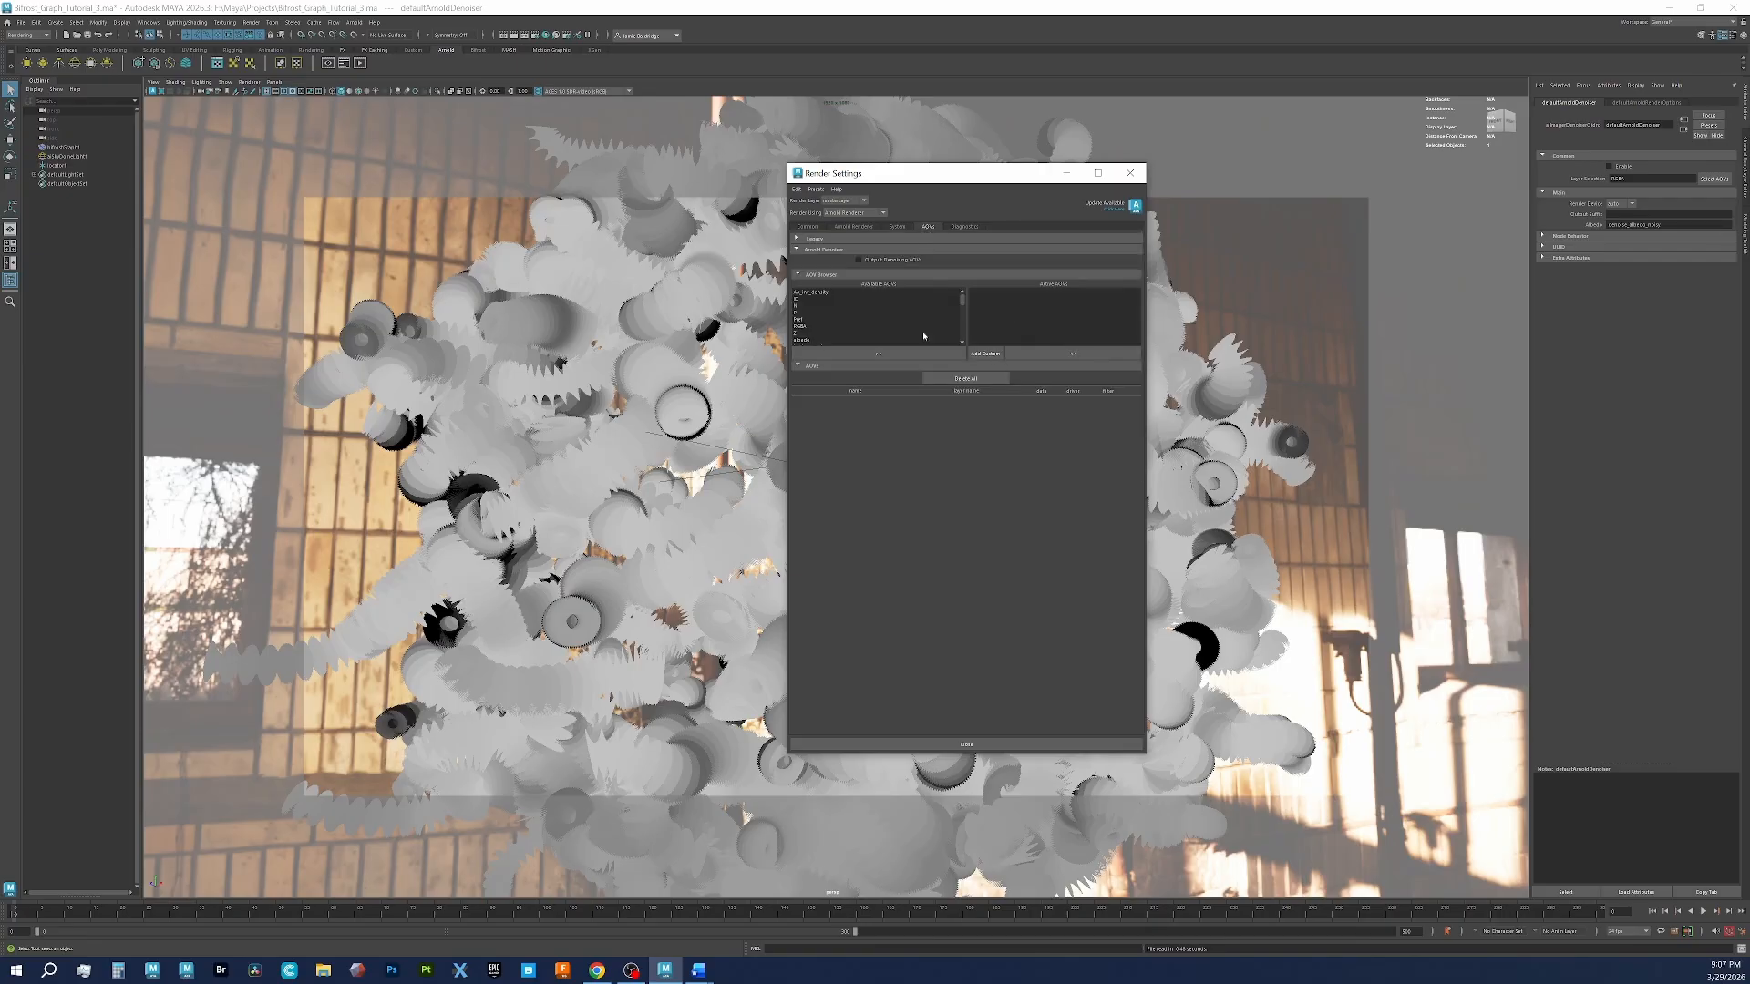
scroll(879, 332, "down", 4)
left_click(809, 313)
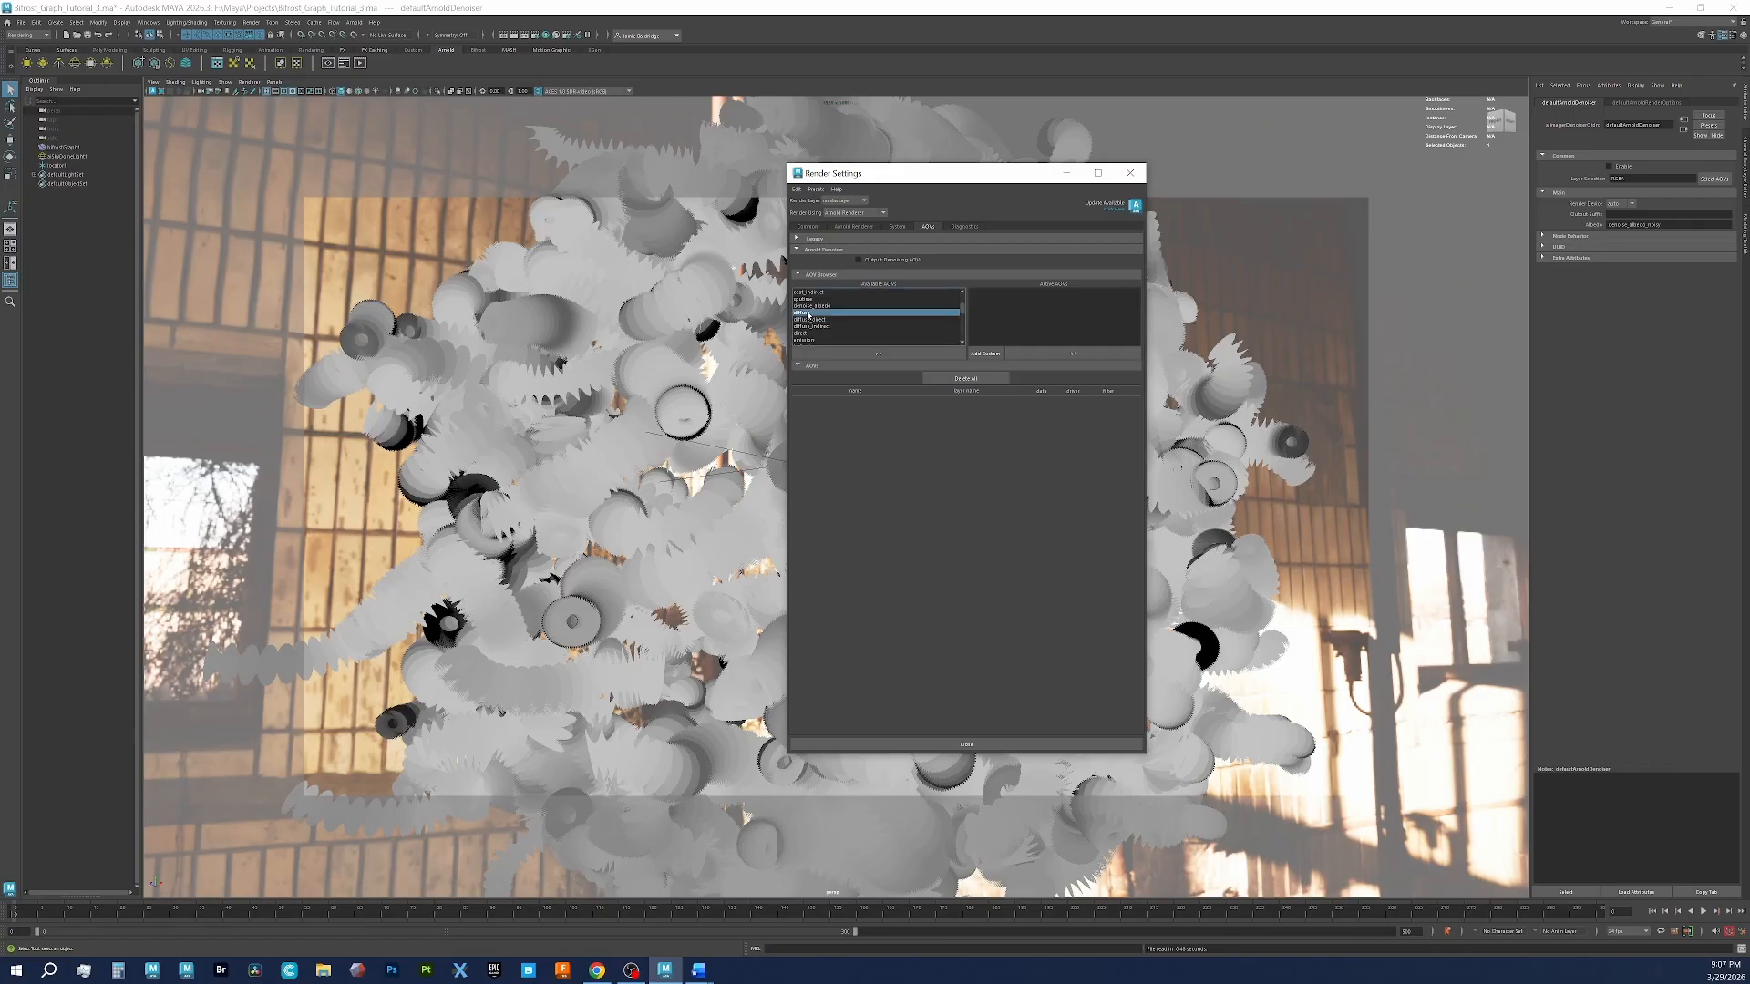
left_click(867, 354)
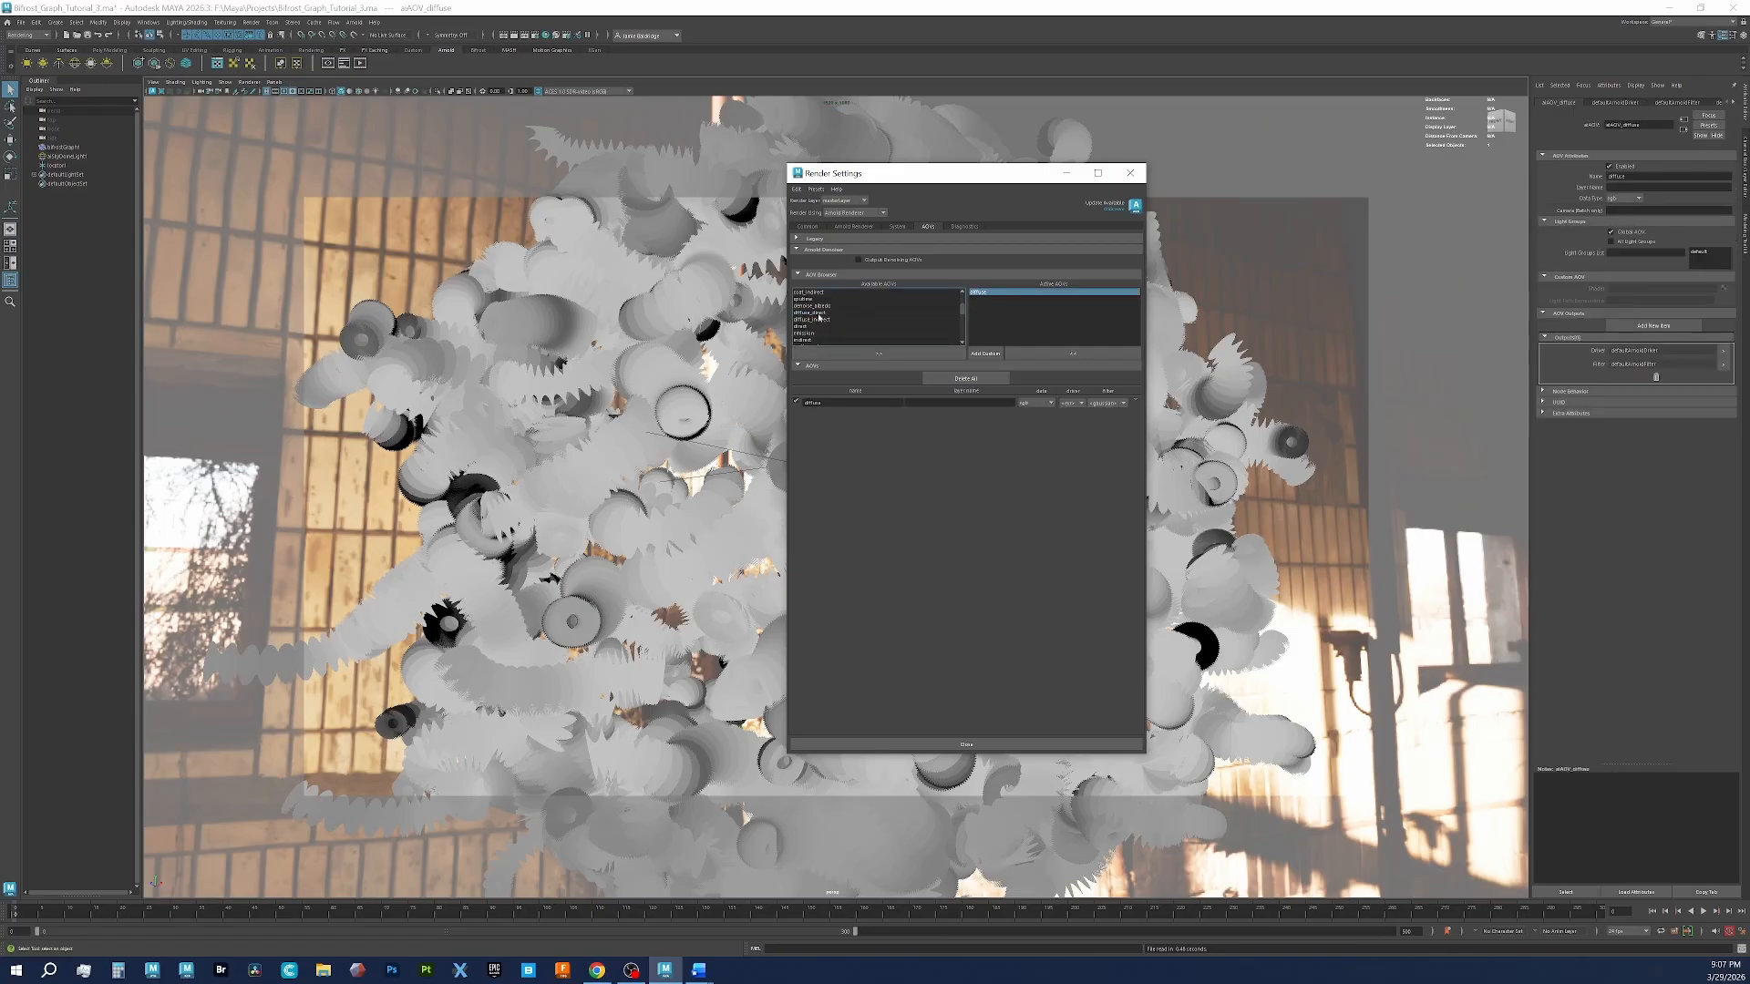
left_click(819, 313)
left_click(877, 354)
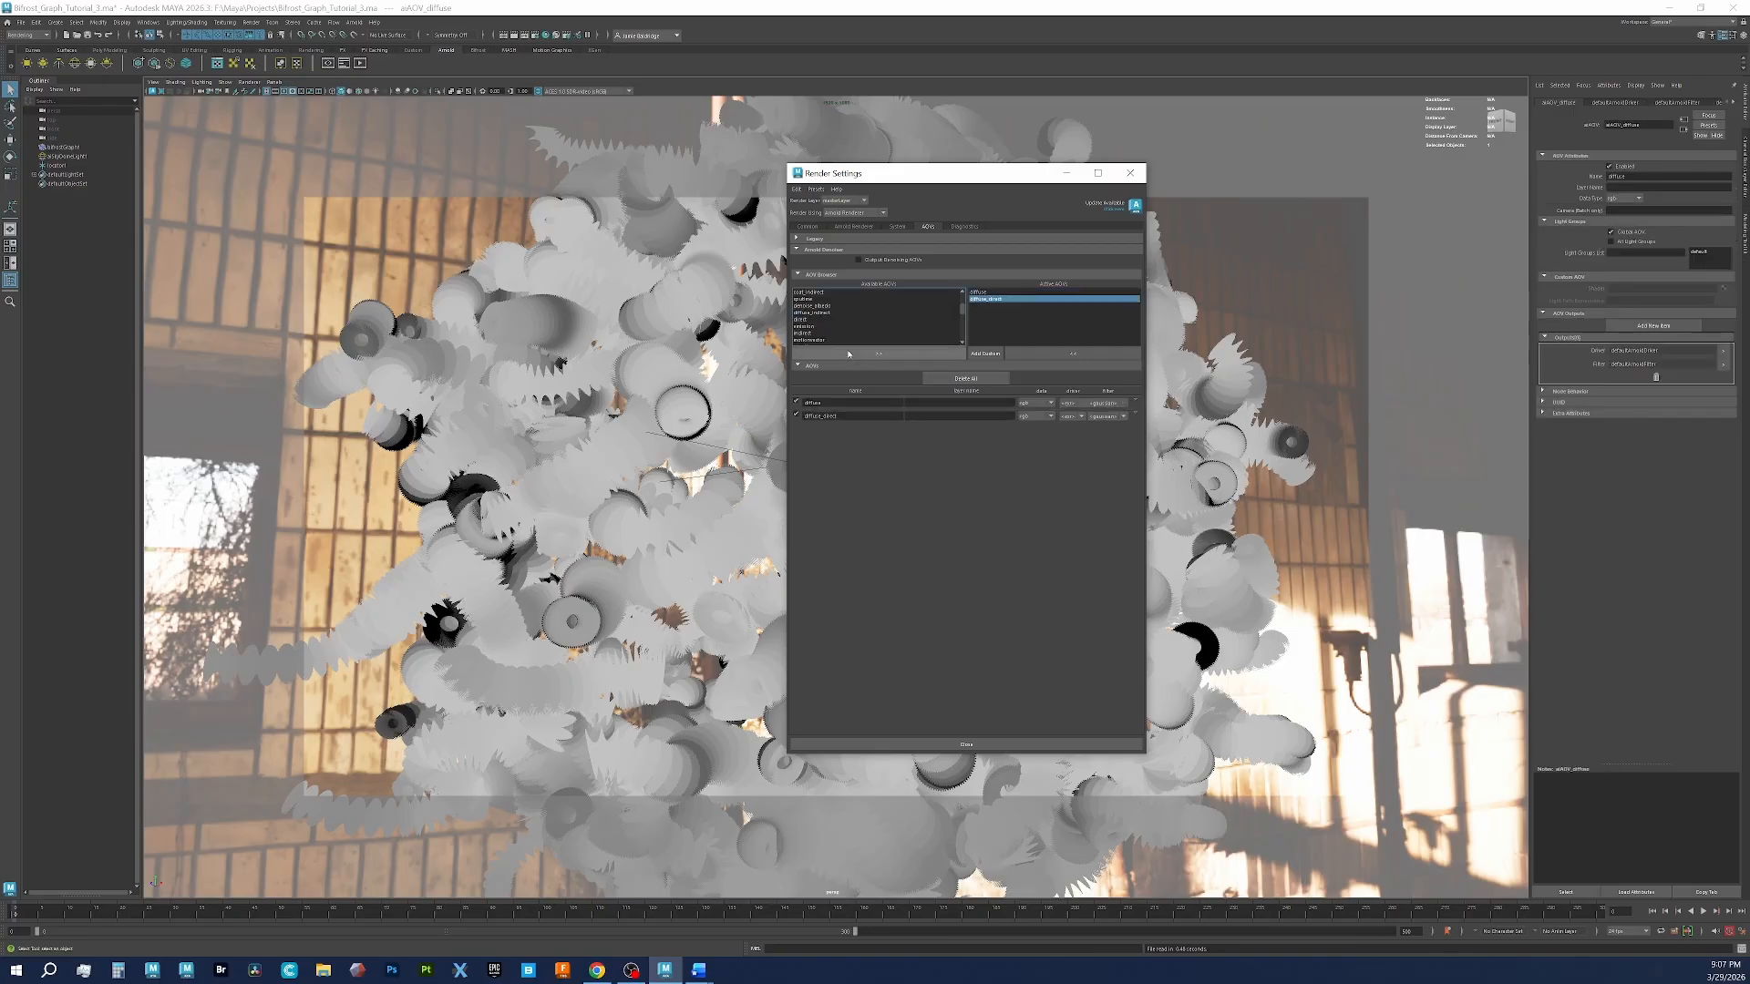
Add the diffuse_indirect, specular, specular_direct and specular_indirect AOVs to the active list
left_click(824, 313)
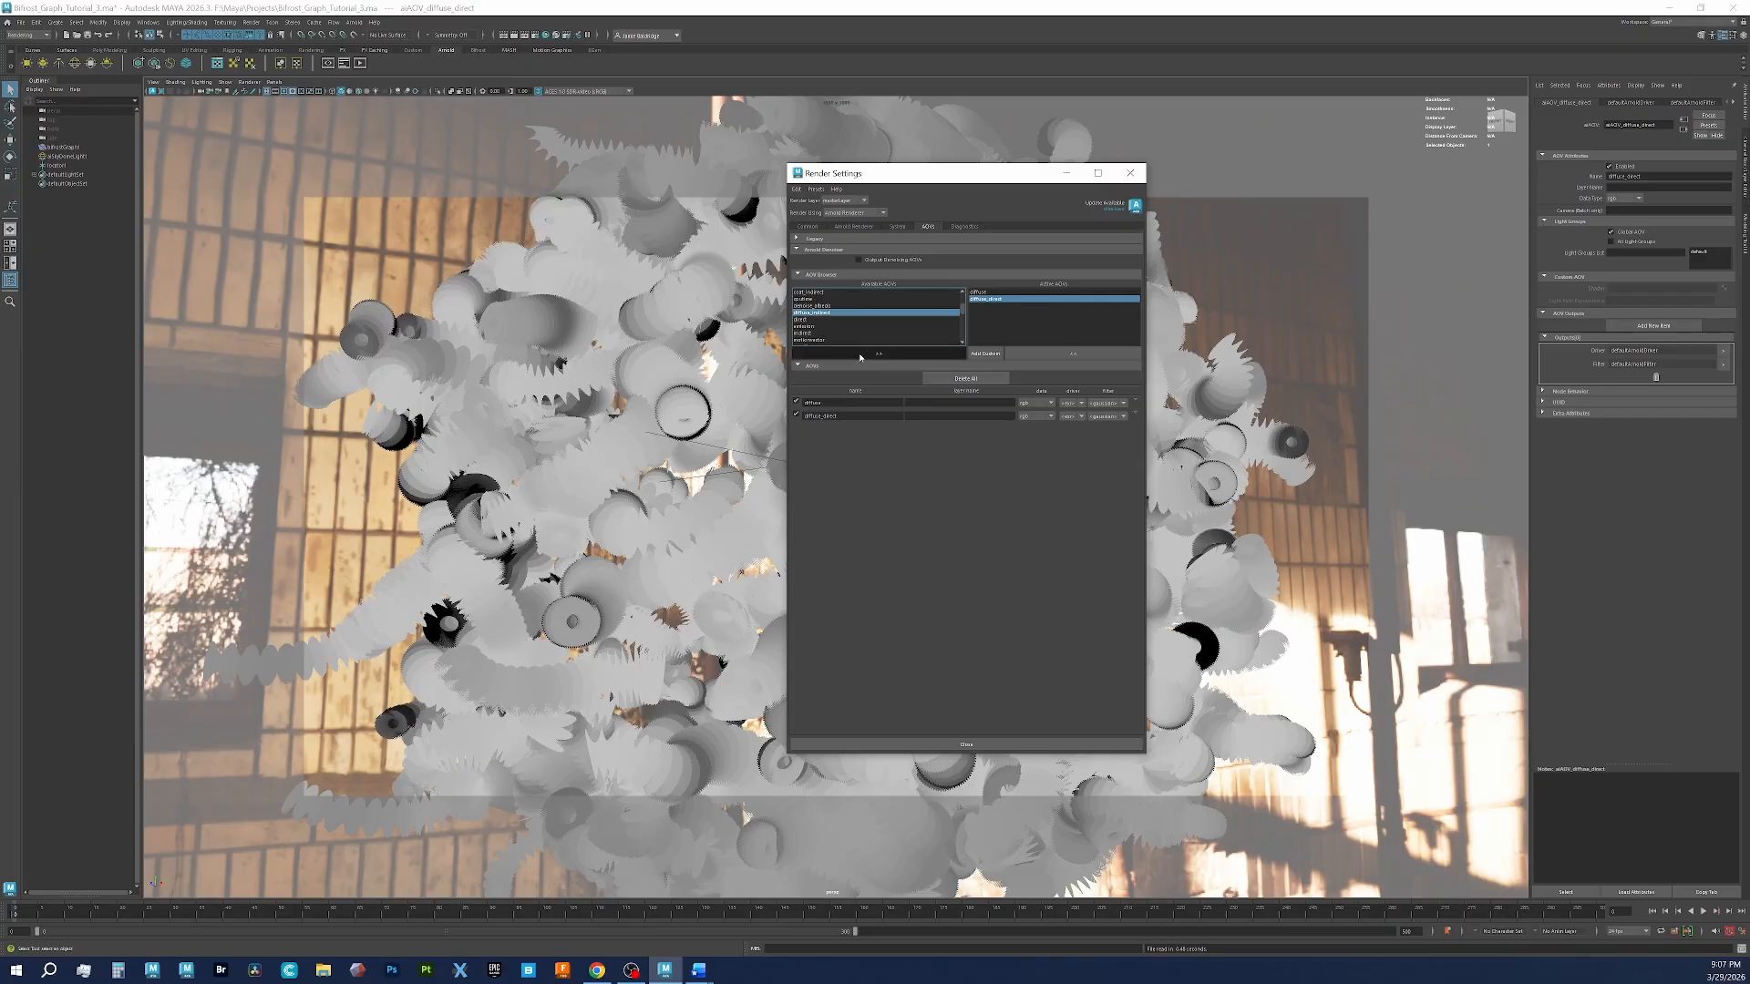
left_click(876, 354)
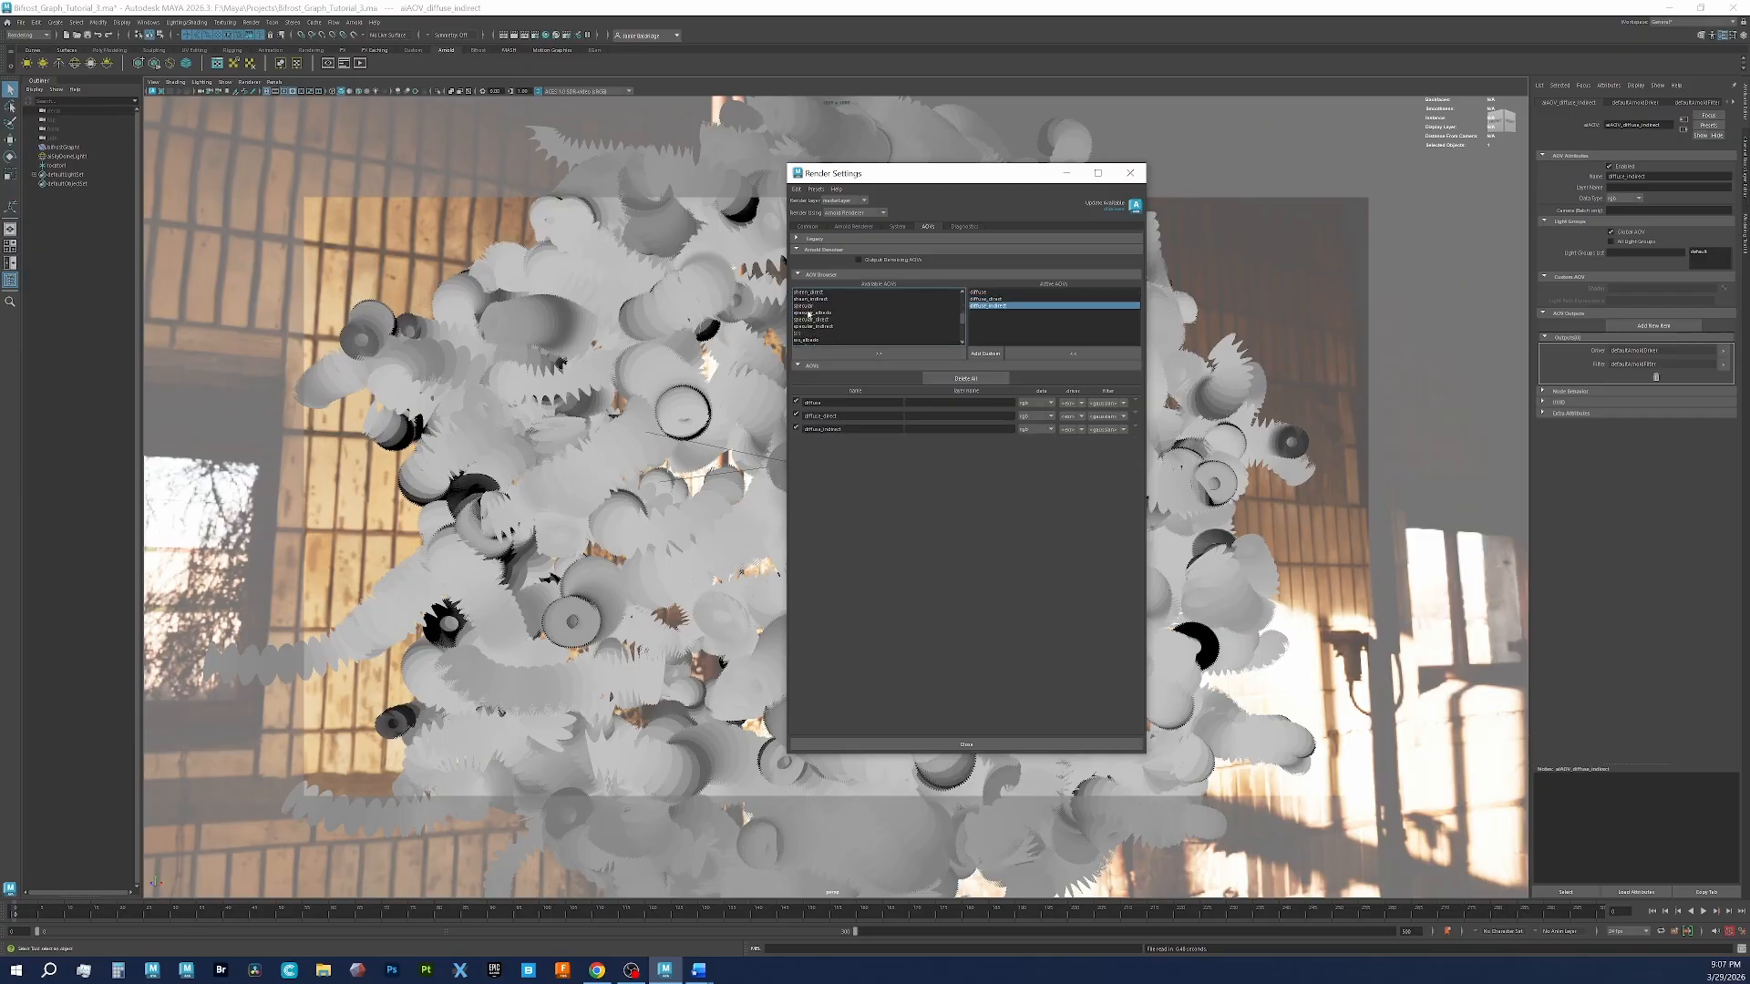
left_click(810, 306)
left_click(876, 354)
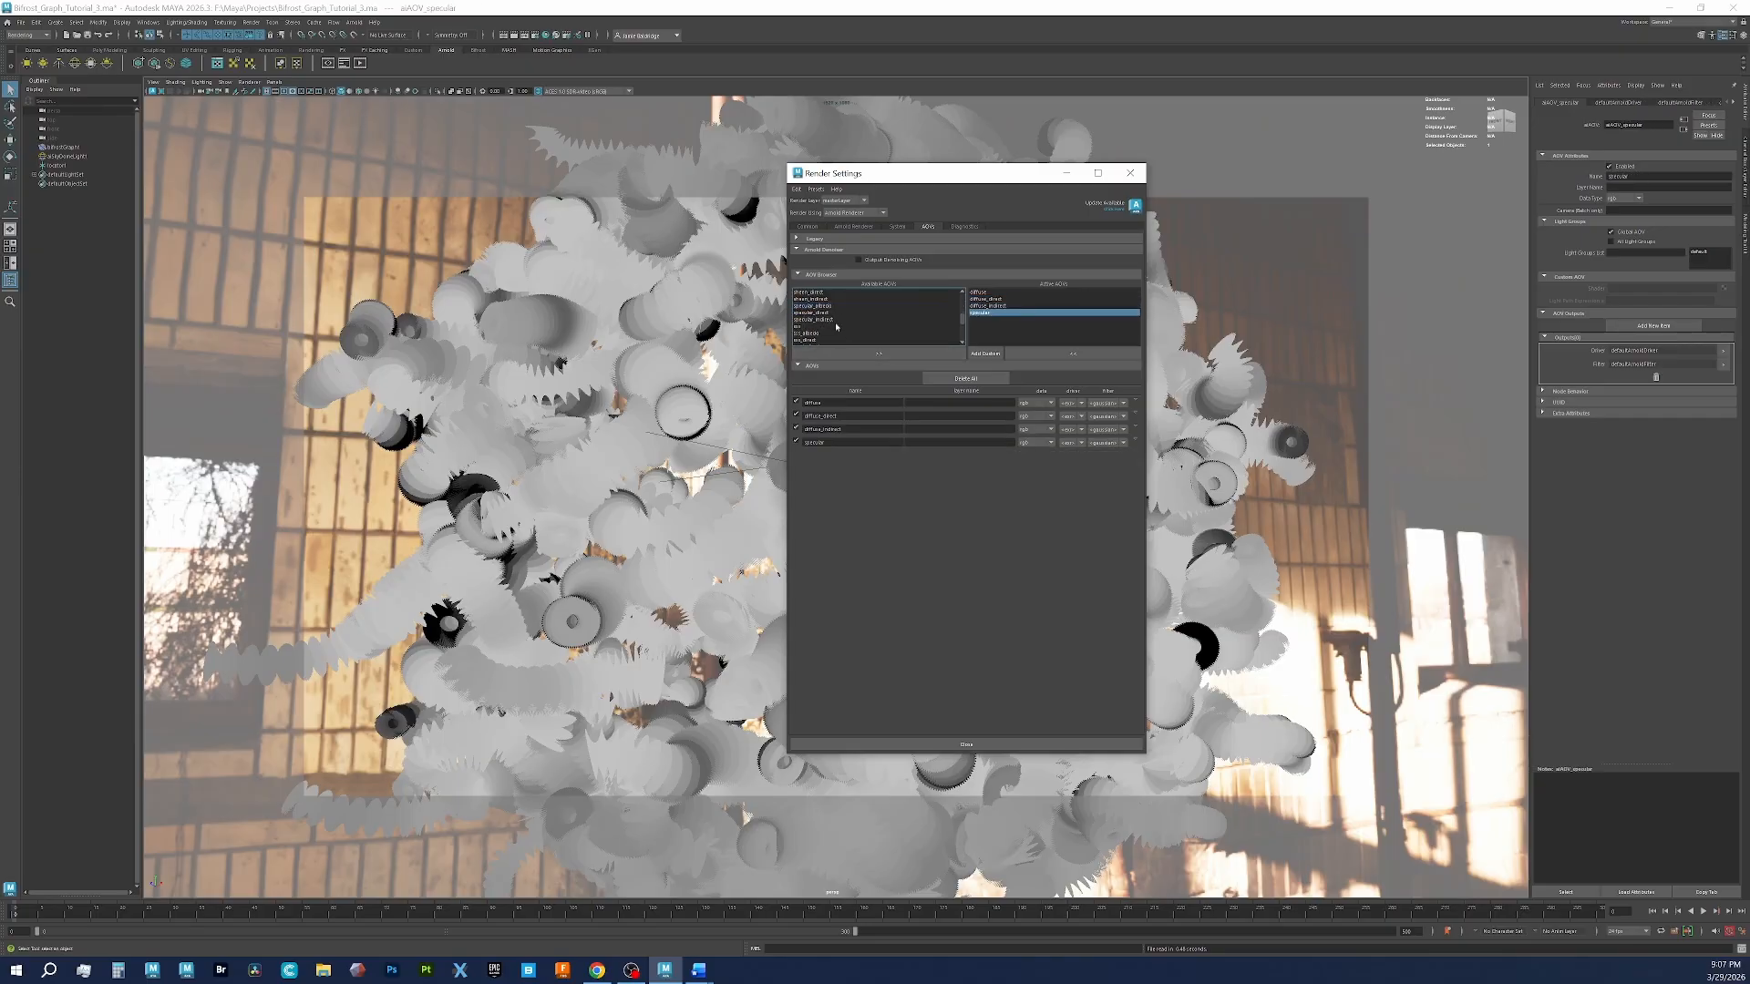
left_click(823, 313)
left_click(877, 354)
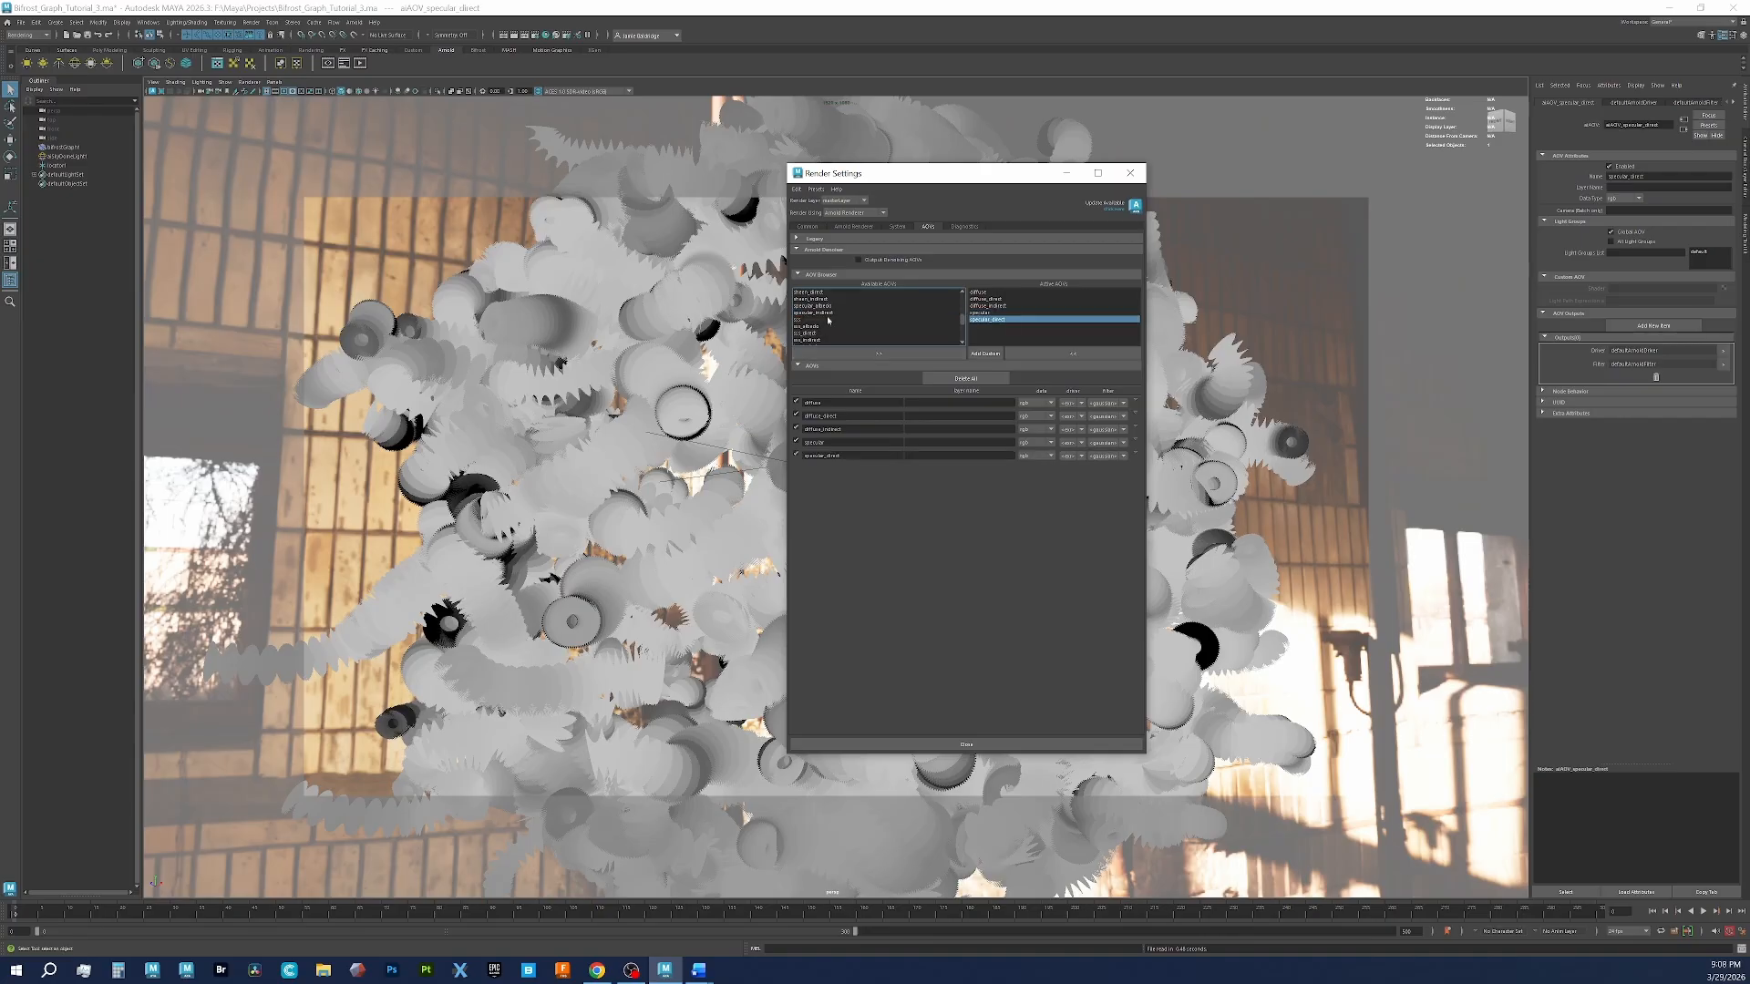
left_click(826, 313)
left_click(856, 354)
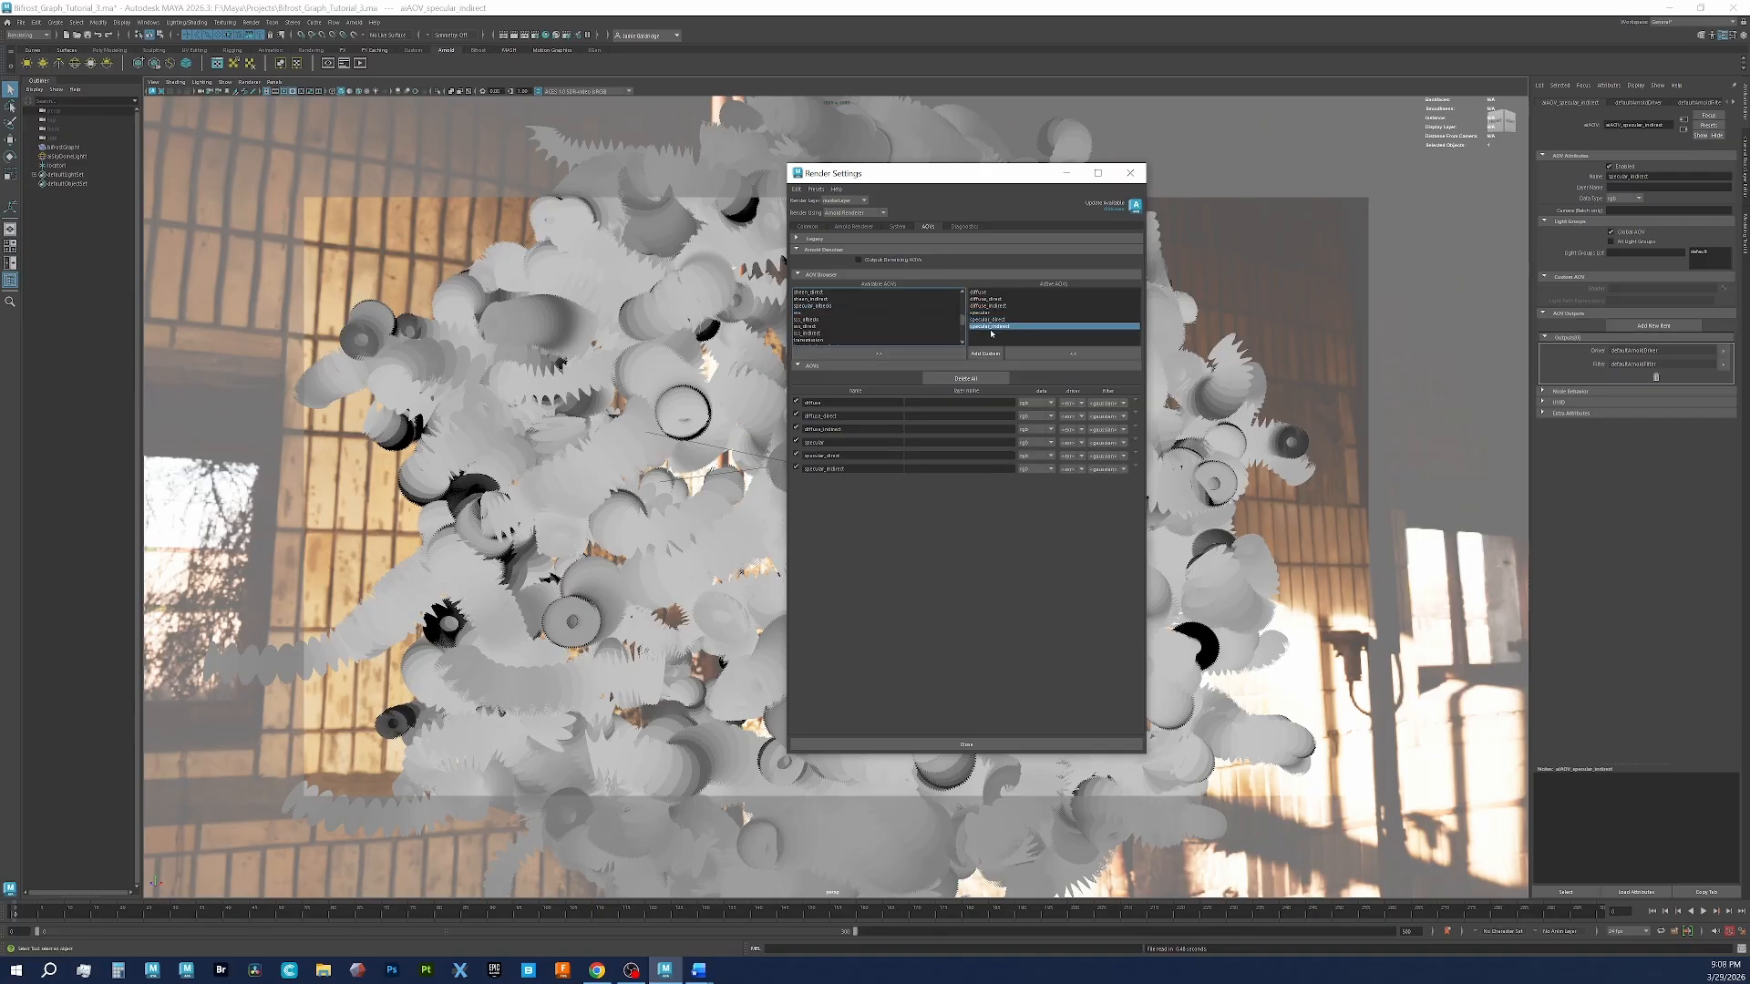
Review the Arnold Renderer sampling settings, return to the AOVs tab, and close Render Settings
left_click(853, 227)
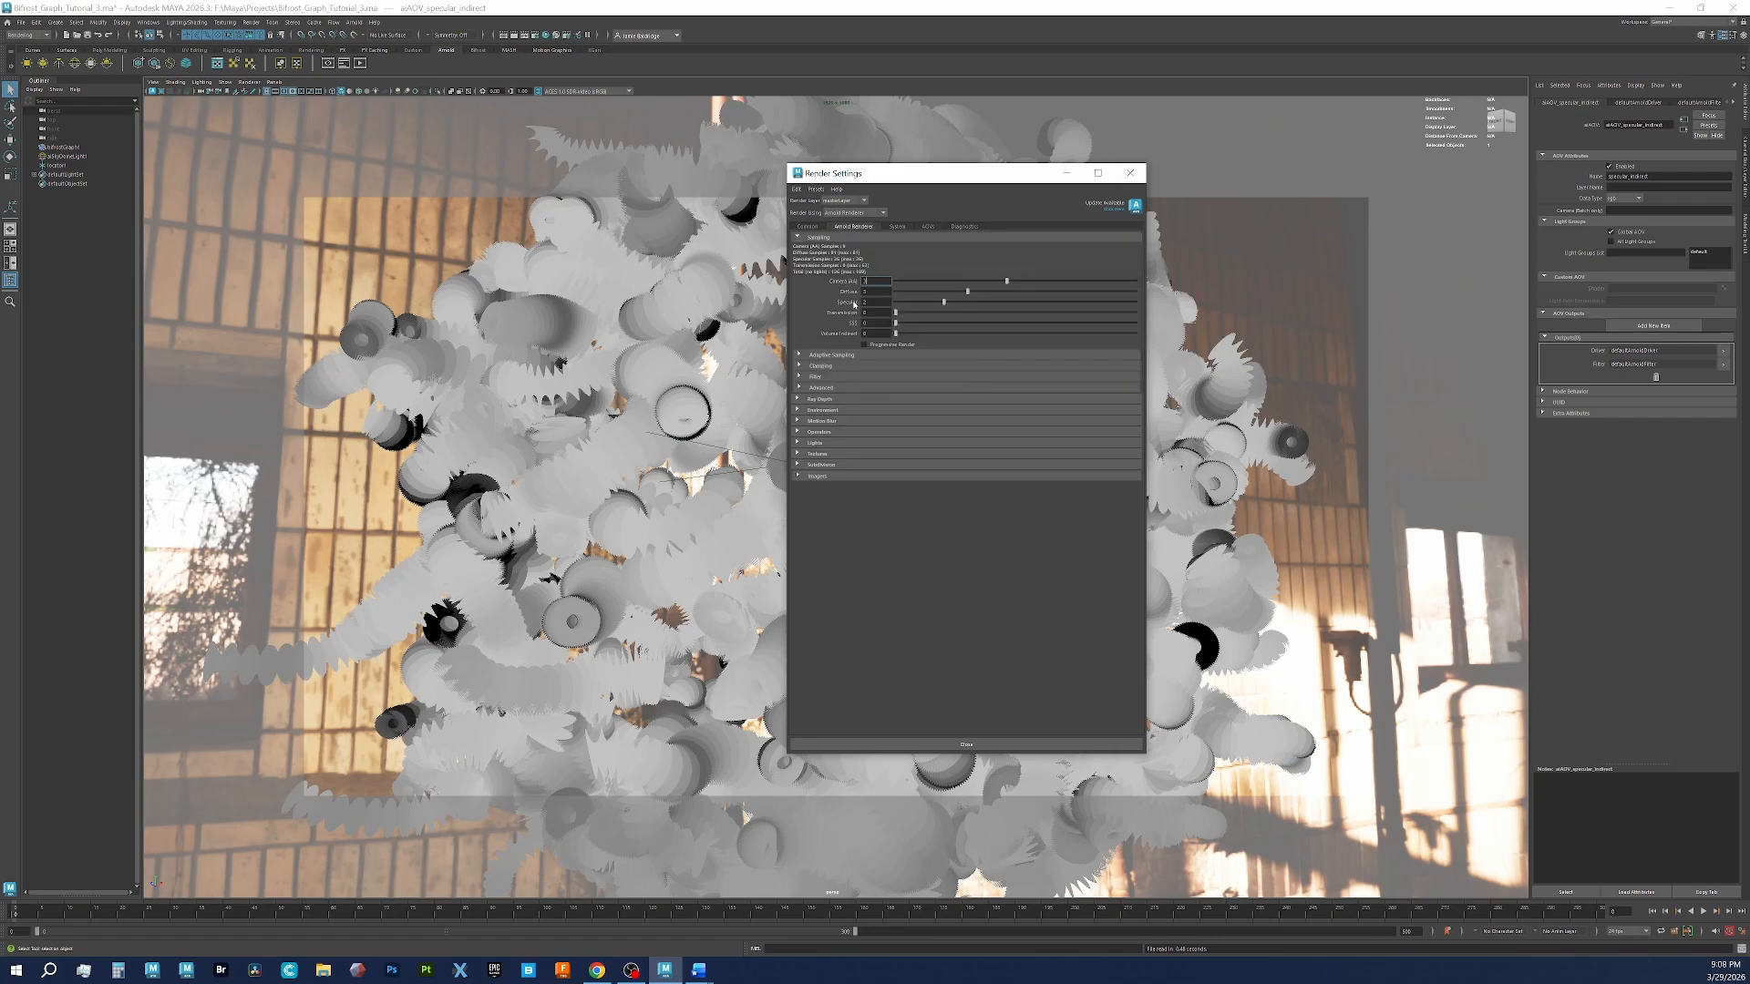
left_click(928, 226)
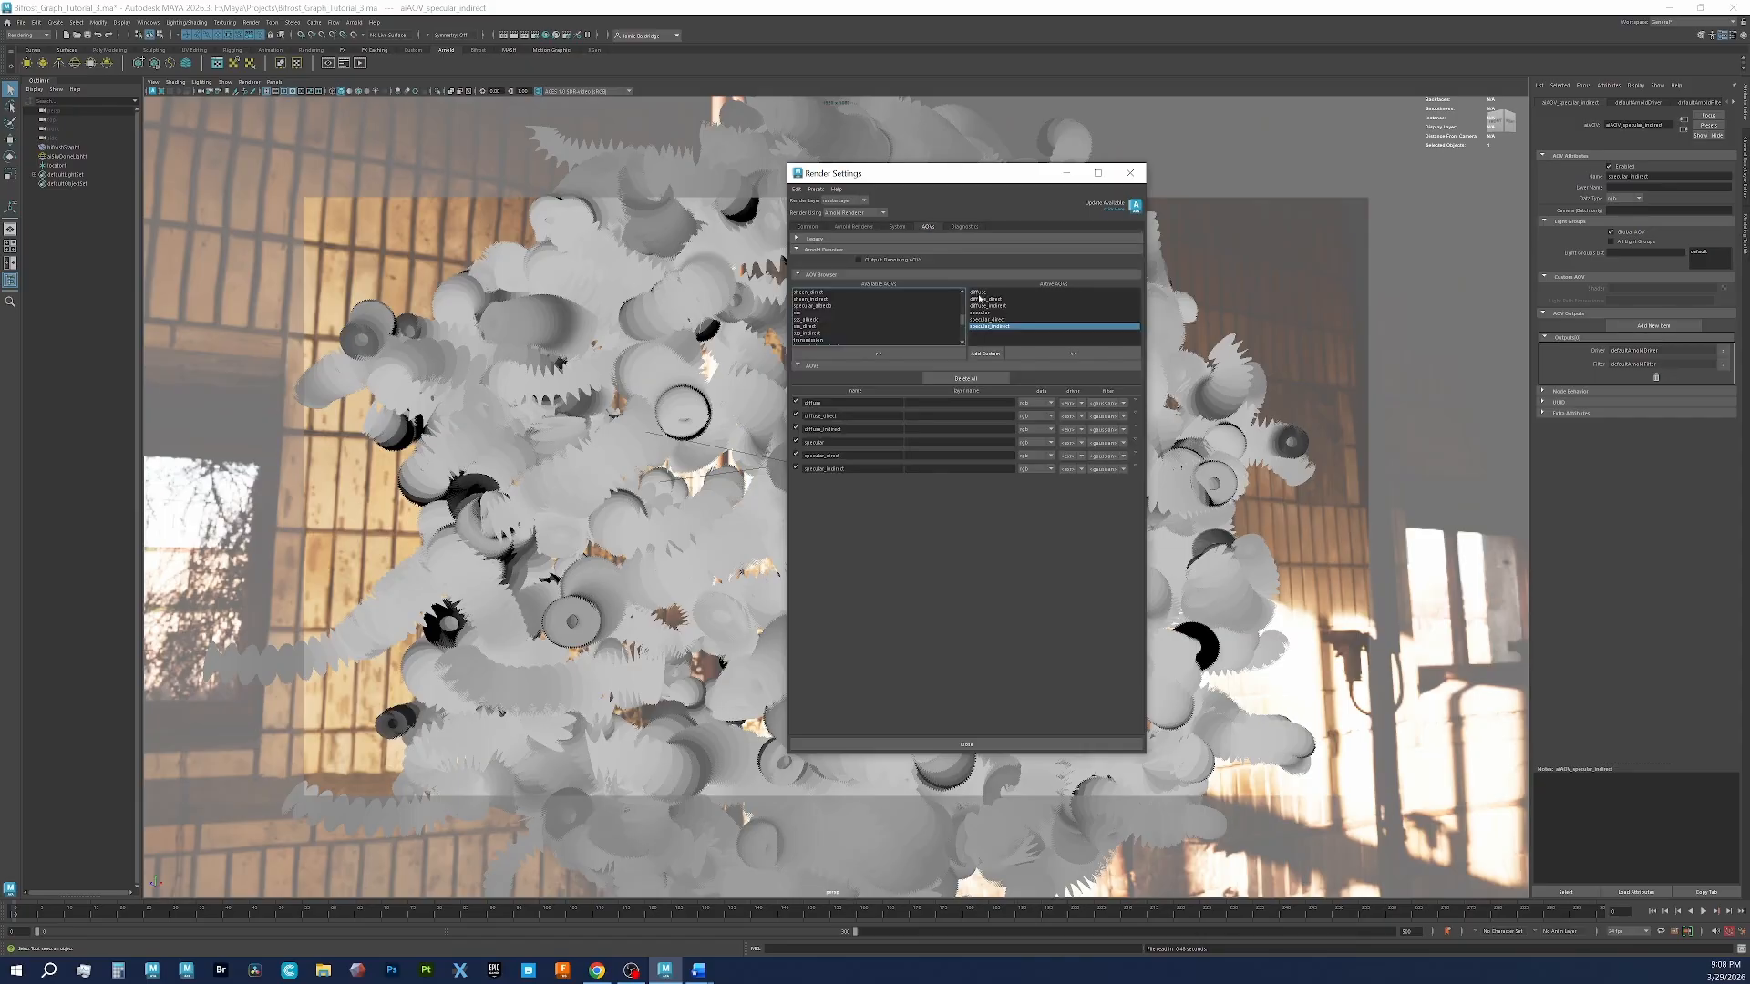
left_click(1132, 173)
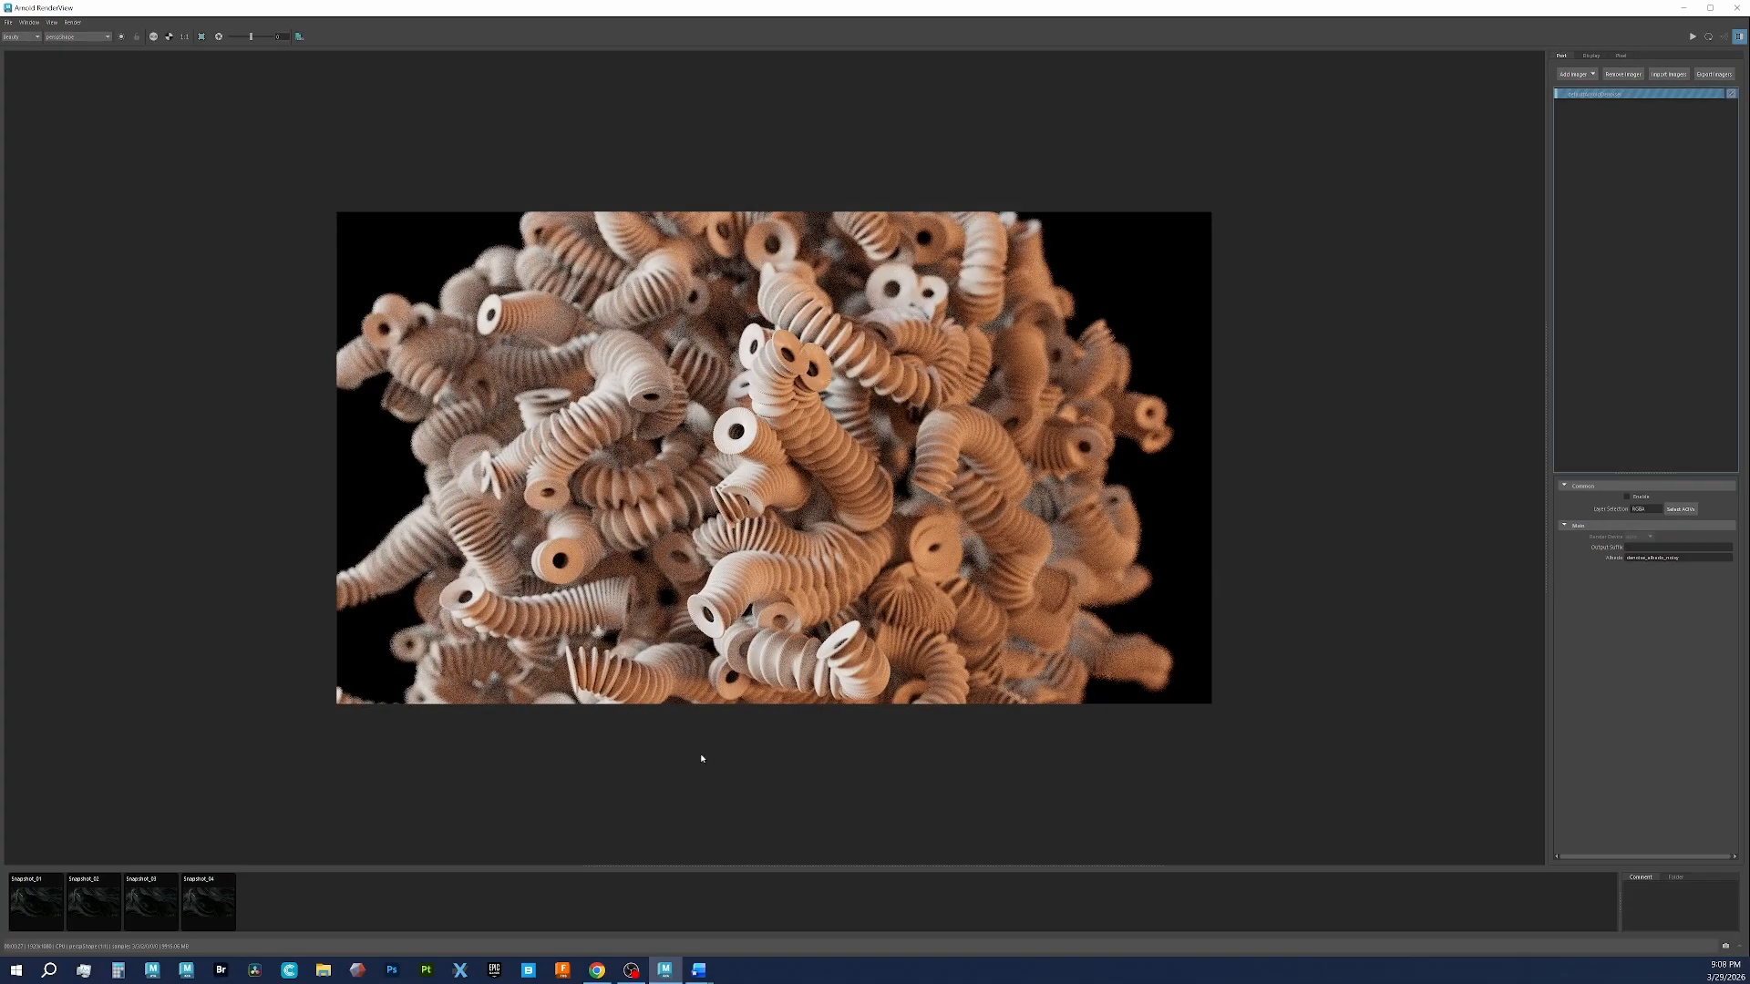
Re-render in the Arnold RenderView and display the diffuse AOV
left_click(1691, 38)
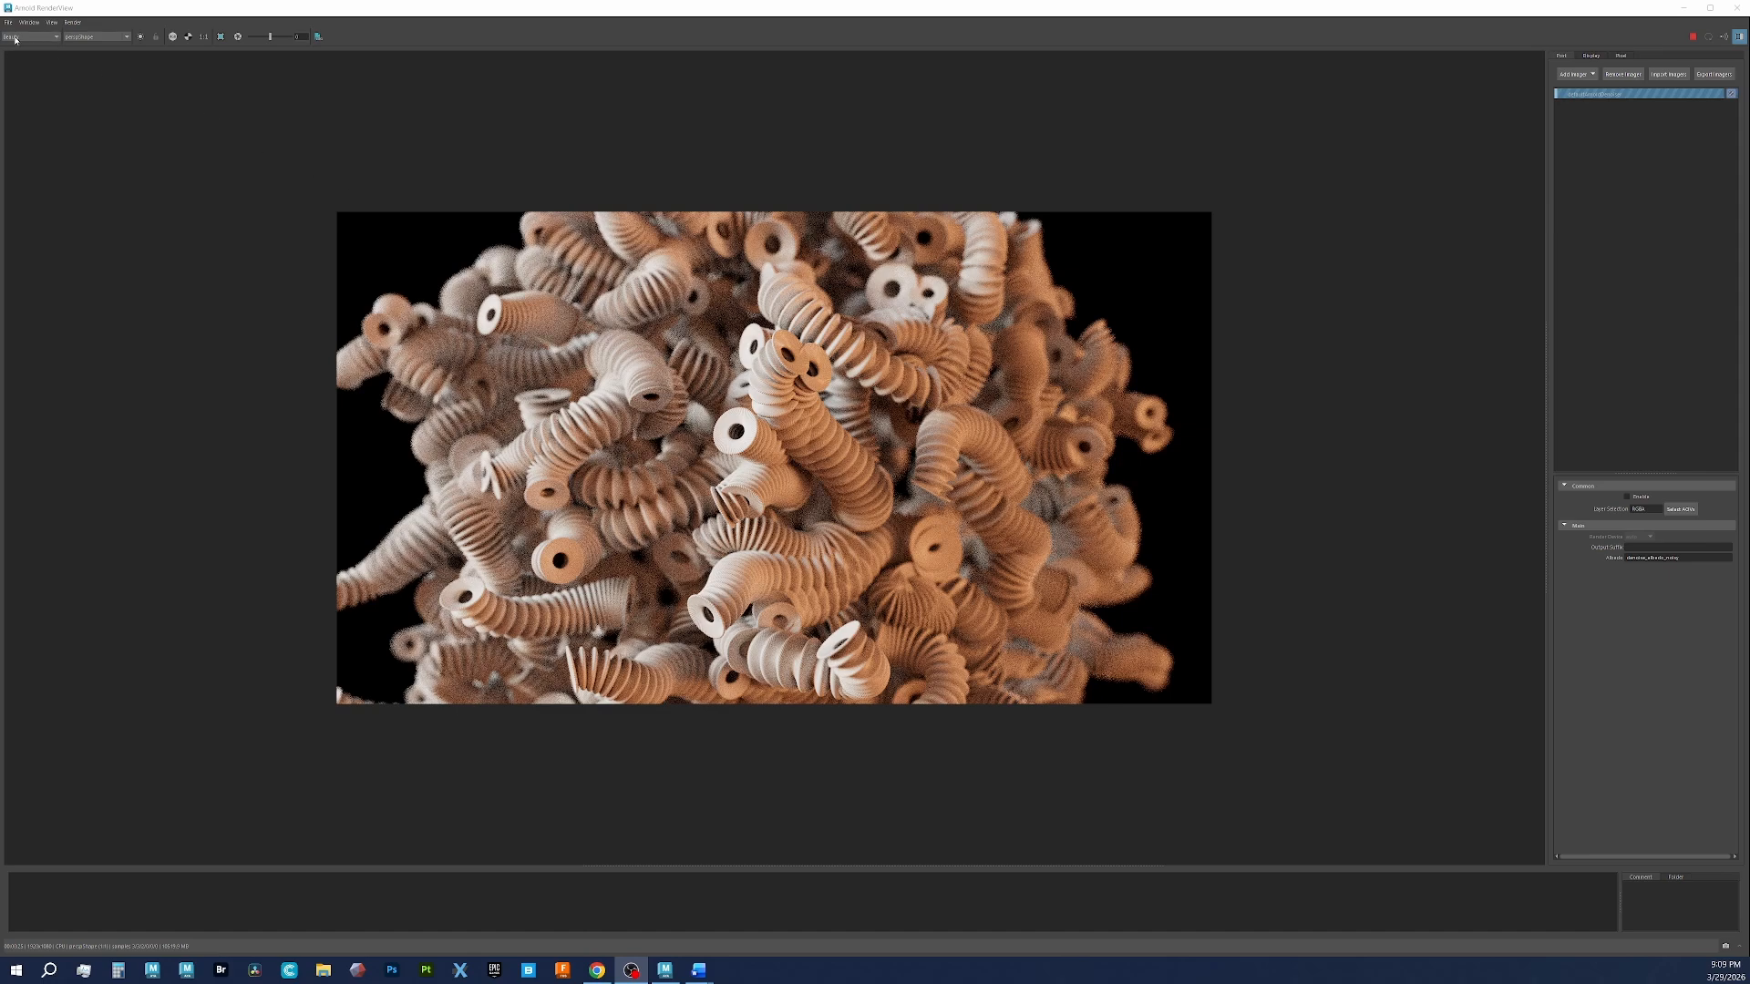
left_click(56, 38)
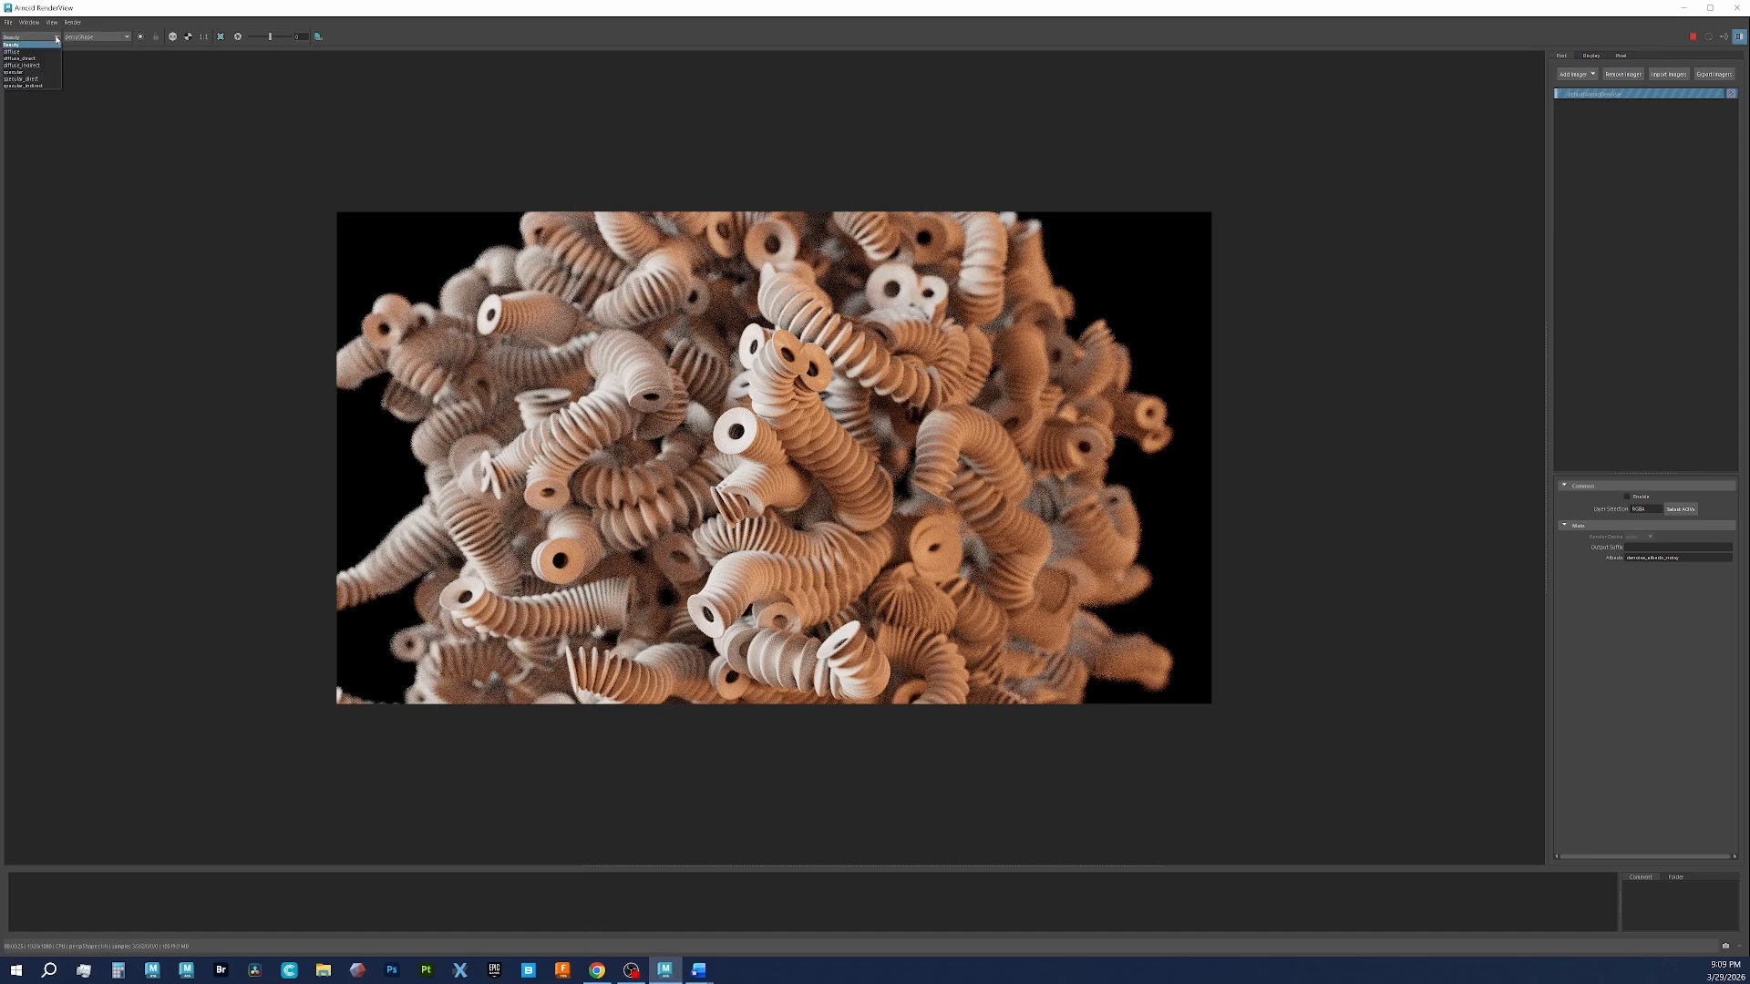
left_click(41, 51)
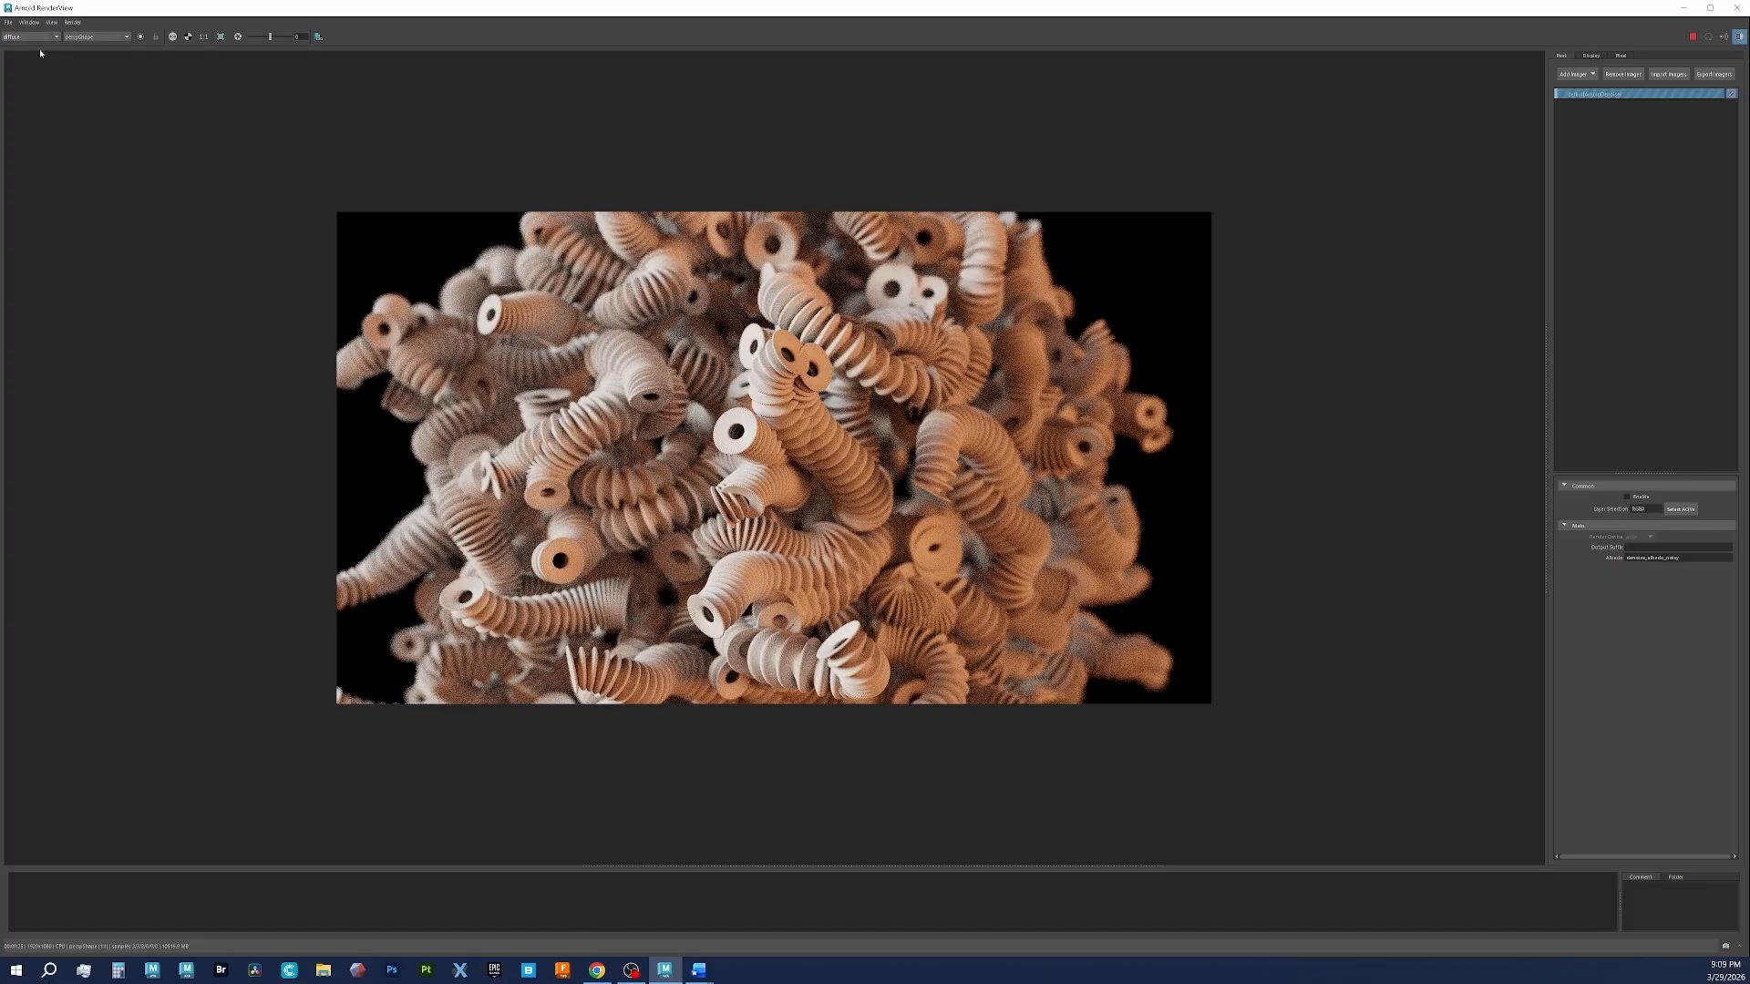
Display the diffuse_direct AOV in the RenderView and zoom into the image
left_click(36, 38)
left_click(36, 58)
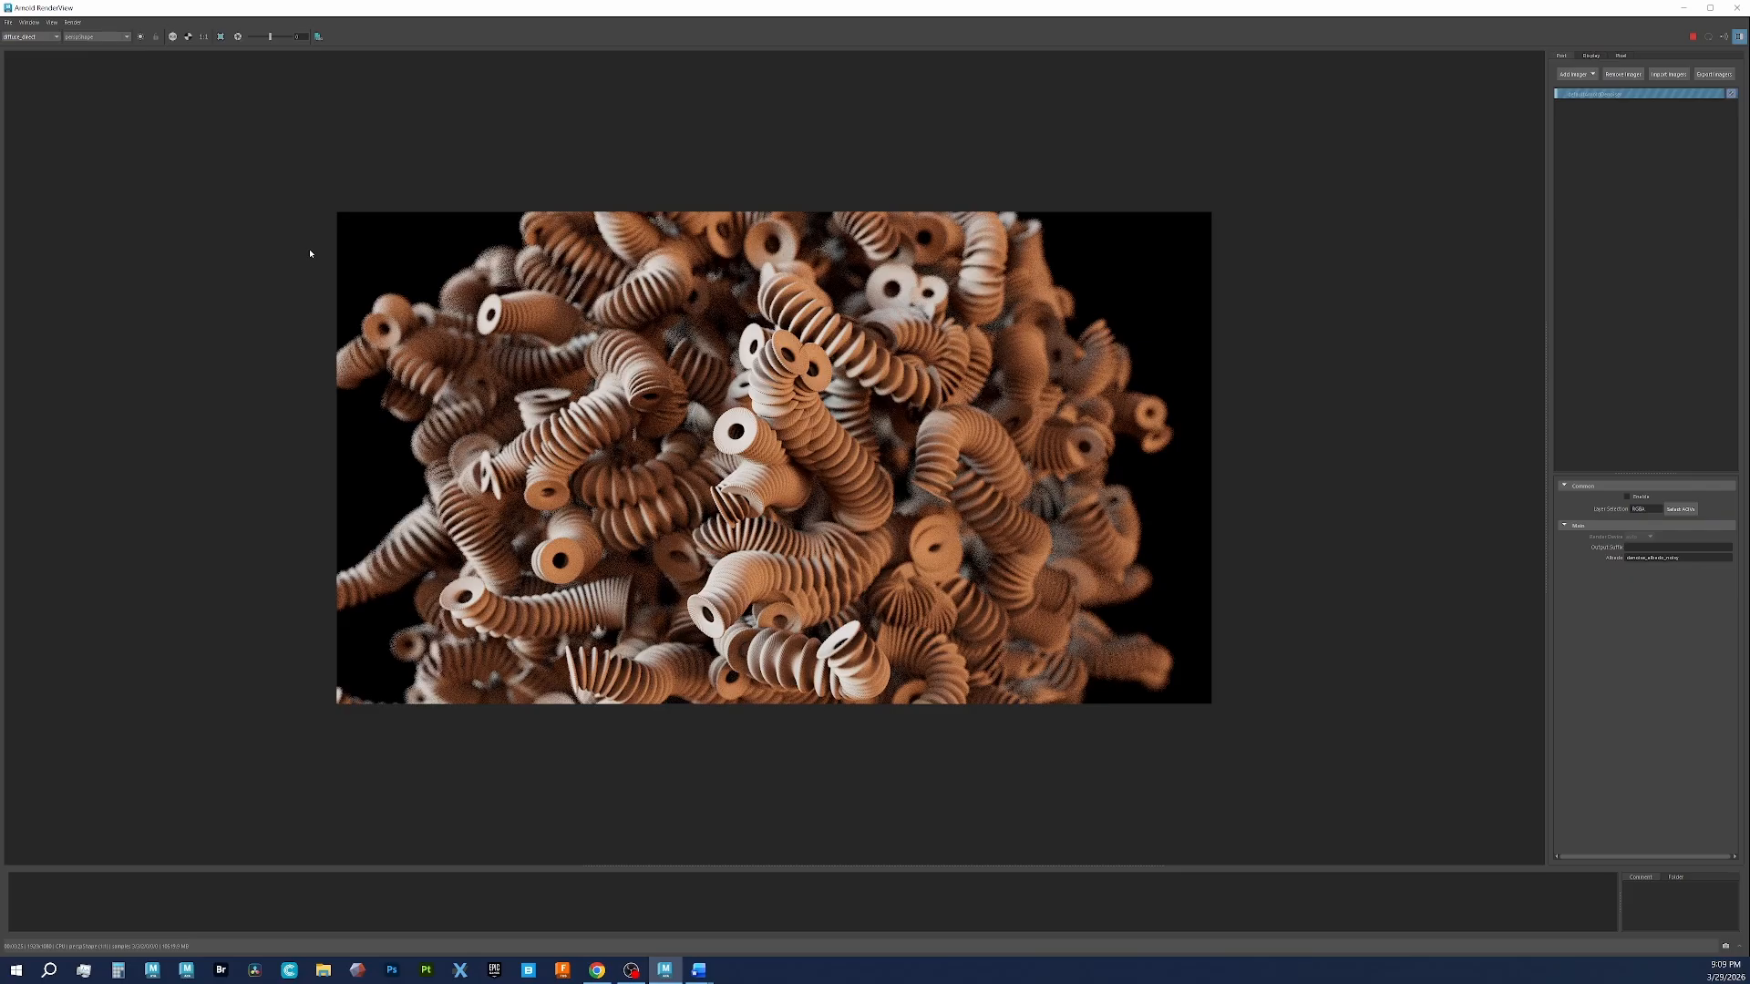
scroll(758, 457, "up", 4)
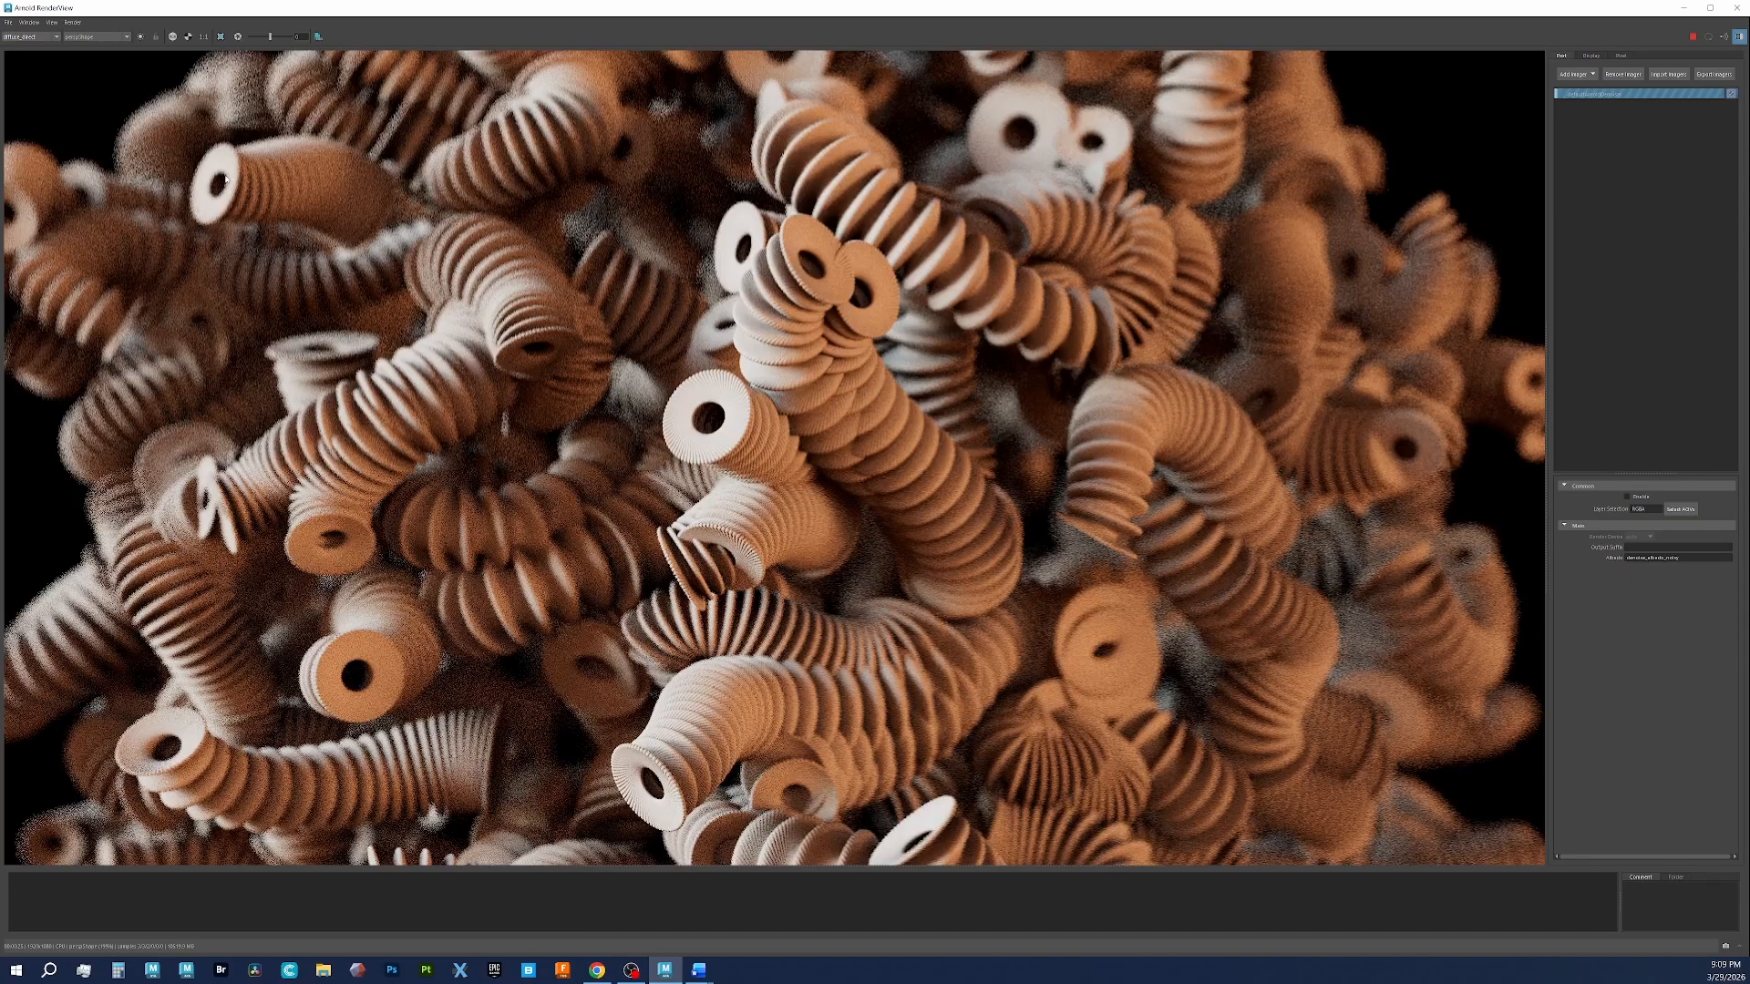
Display the diffuse_indirect AOV in the RenderView and zoom back out
left_click(40, 38)
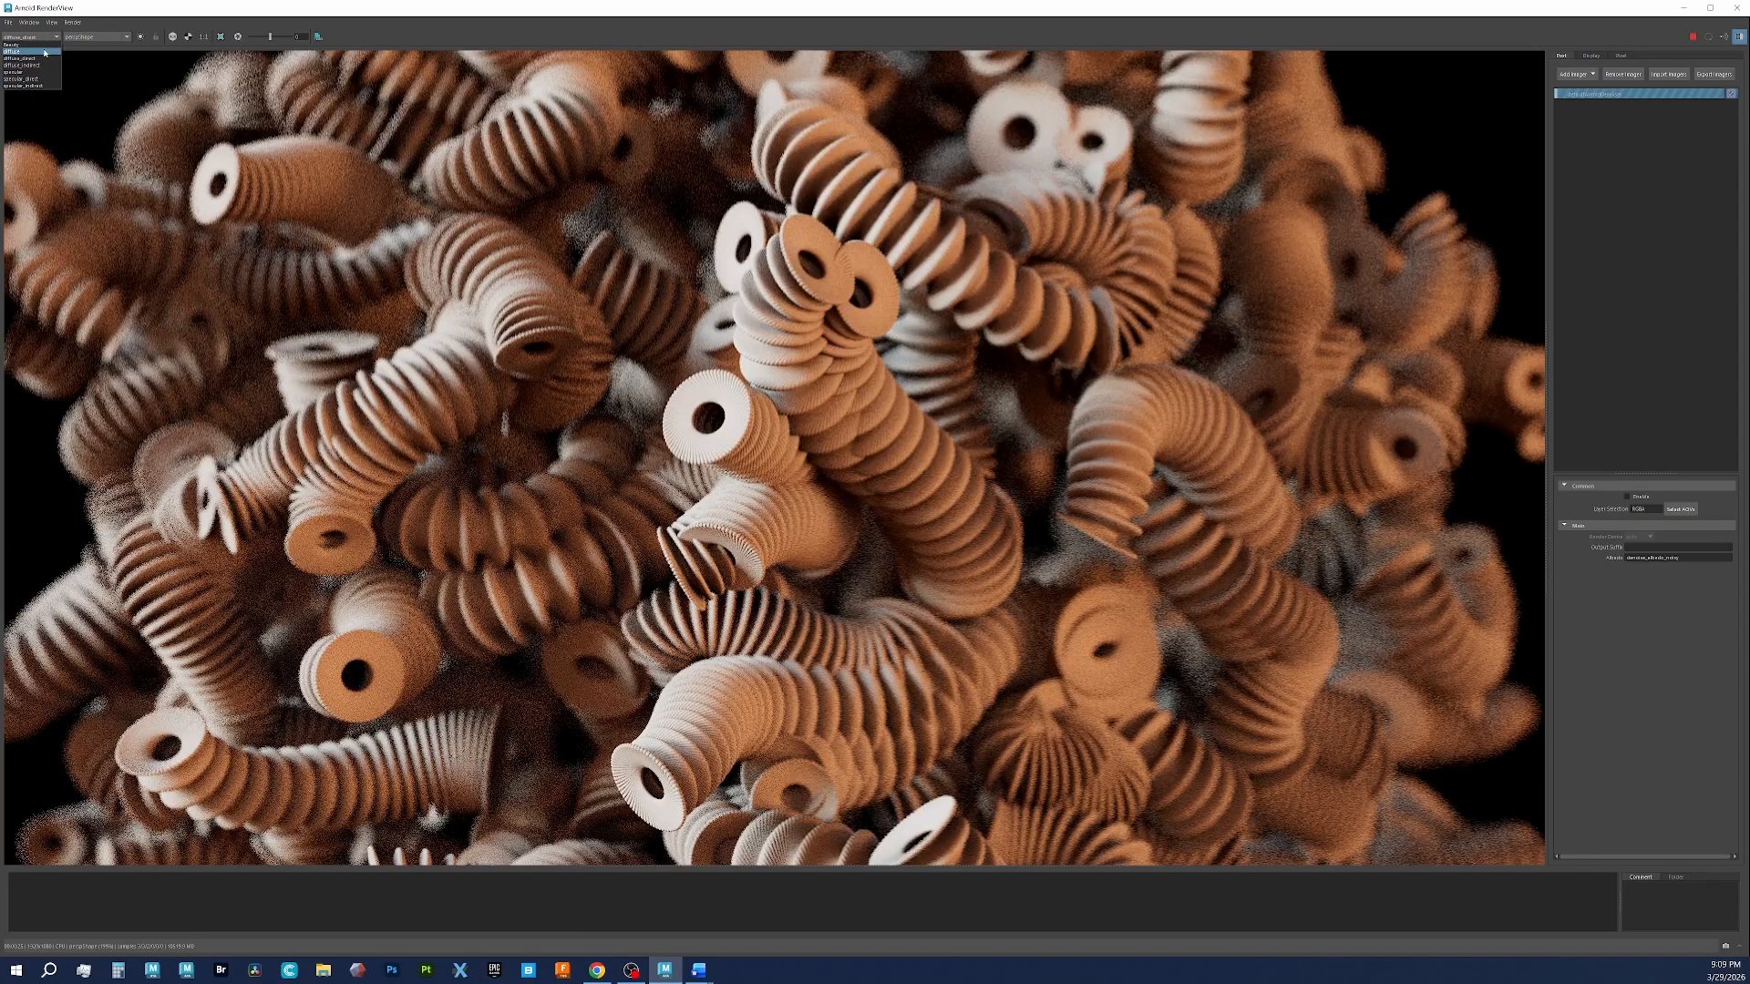
left_click(44, 65)
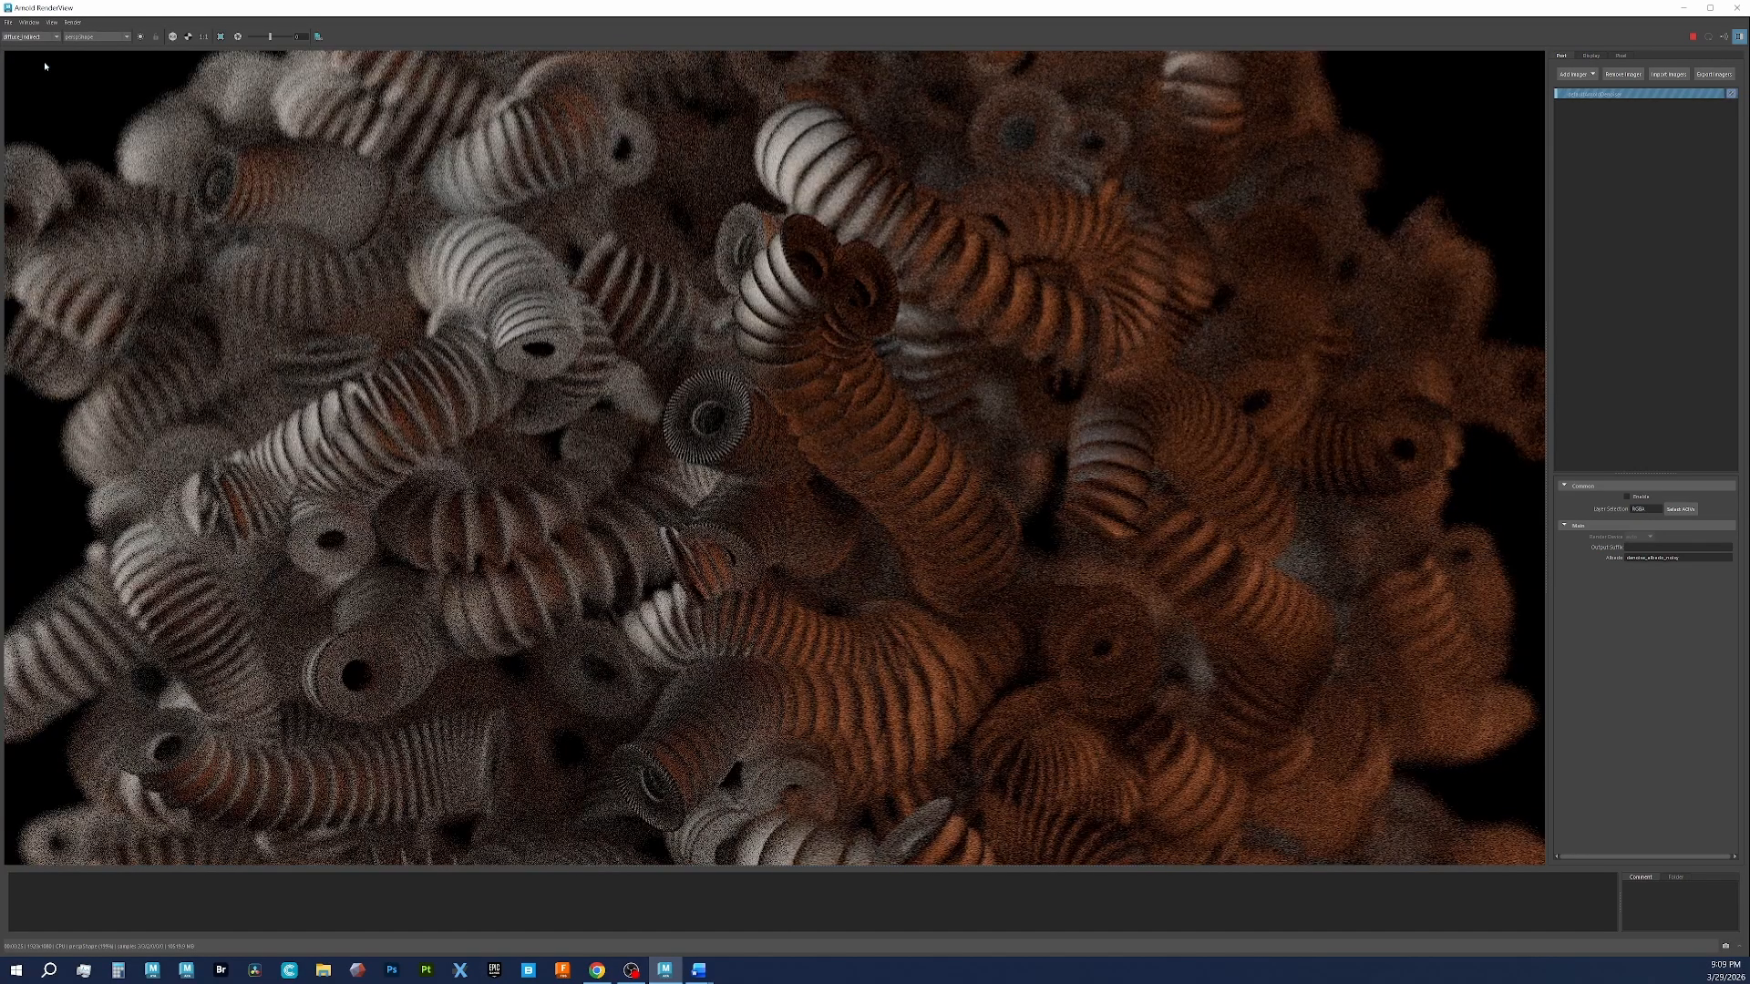
scroll(1141, 264, "down", 2)
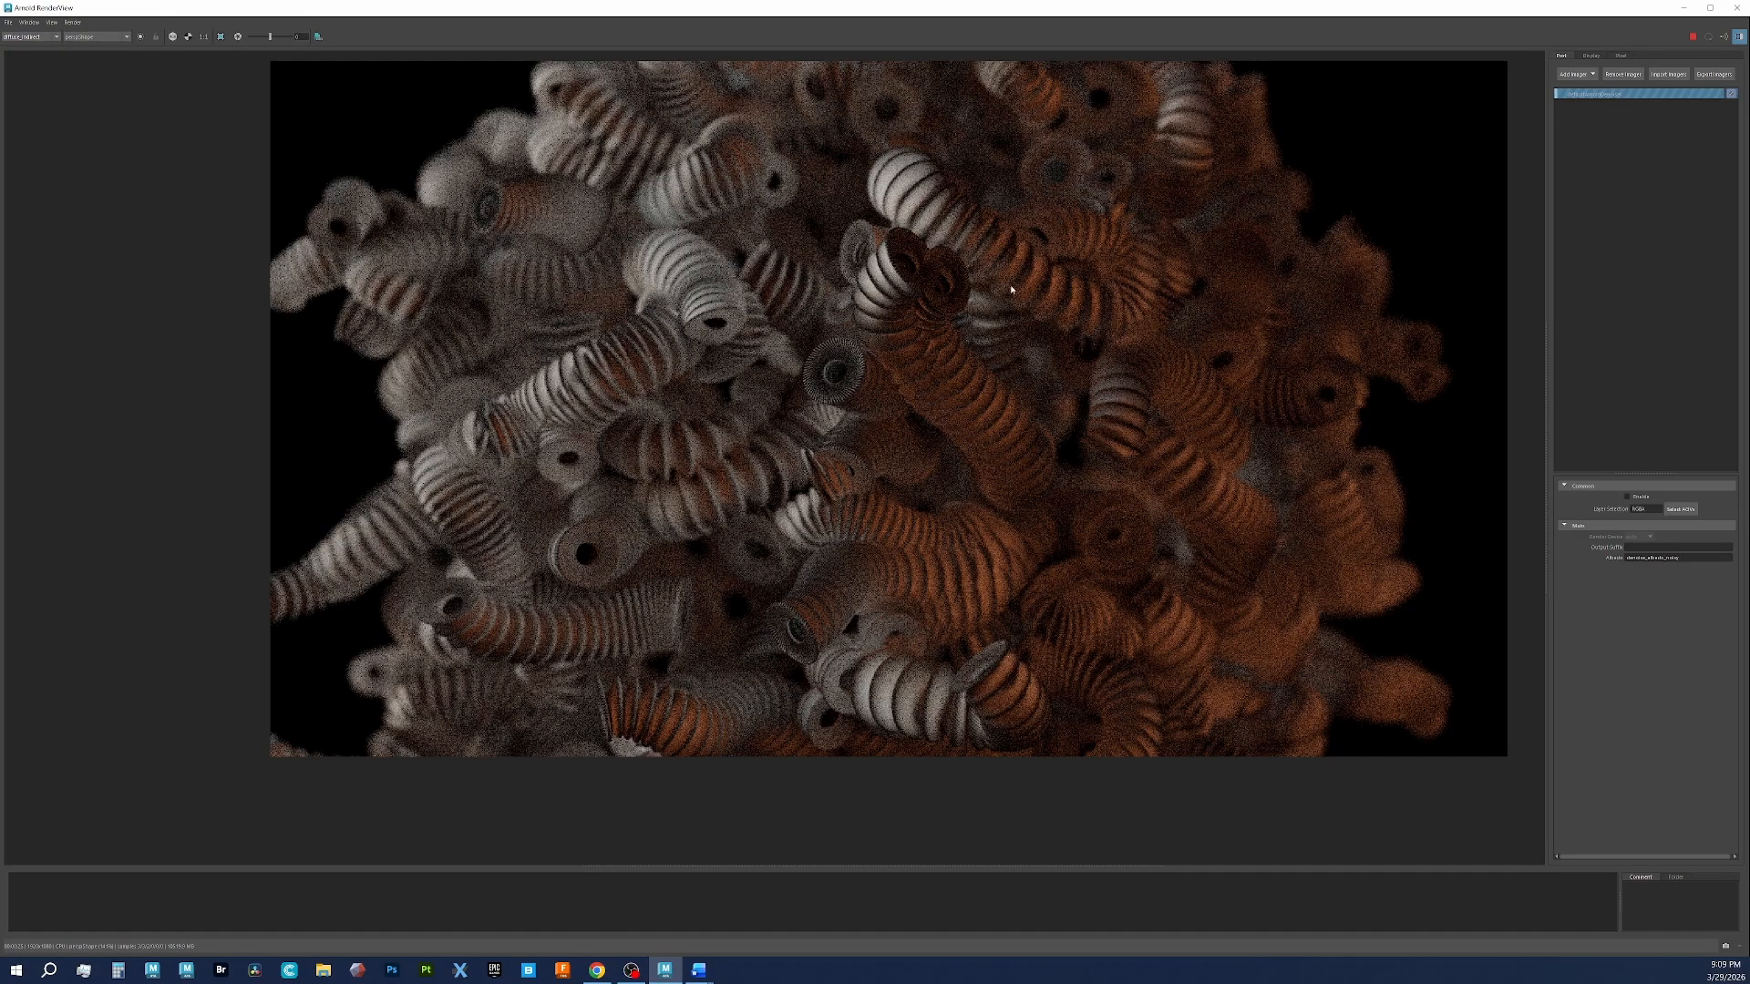
Display the specular AOV and the specular_direct AOV in the RenderView
left_click(30, 37)
left_click(36, 74)
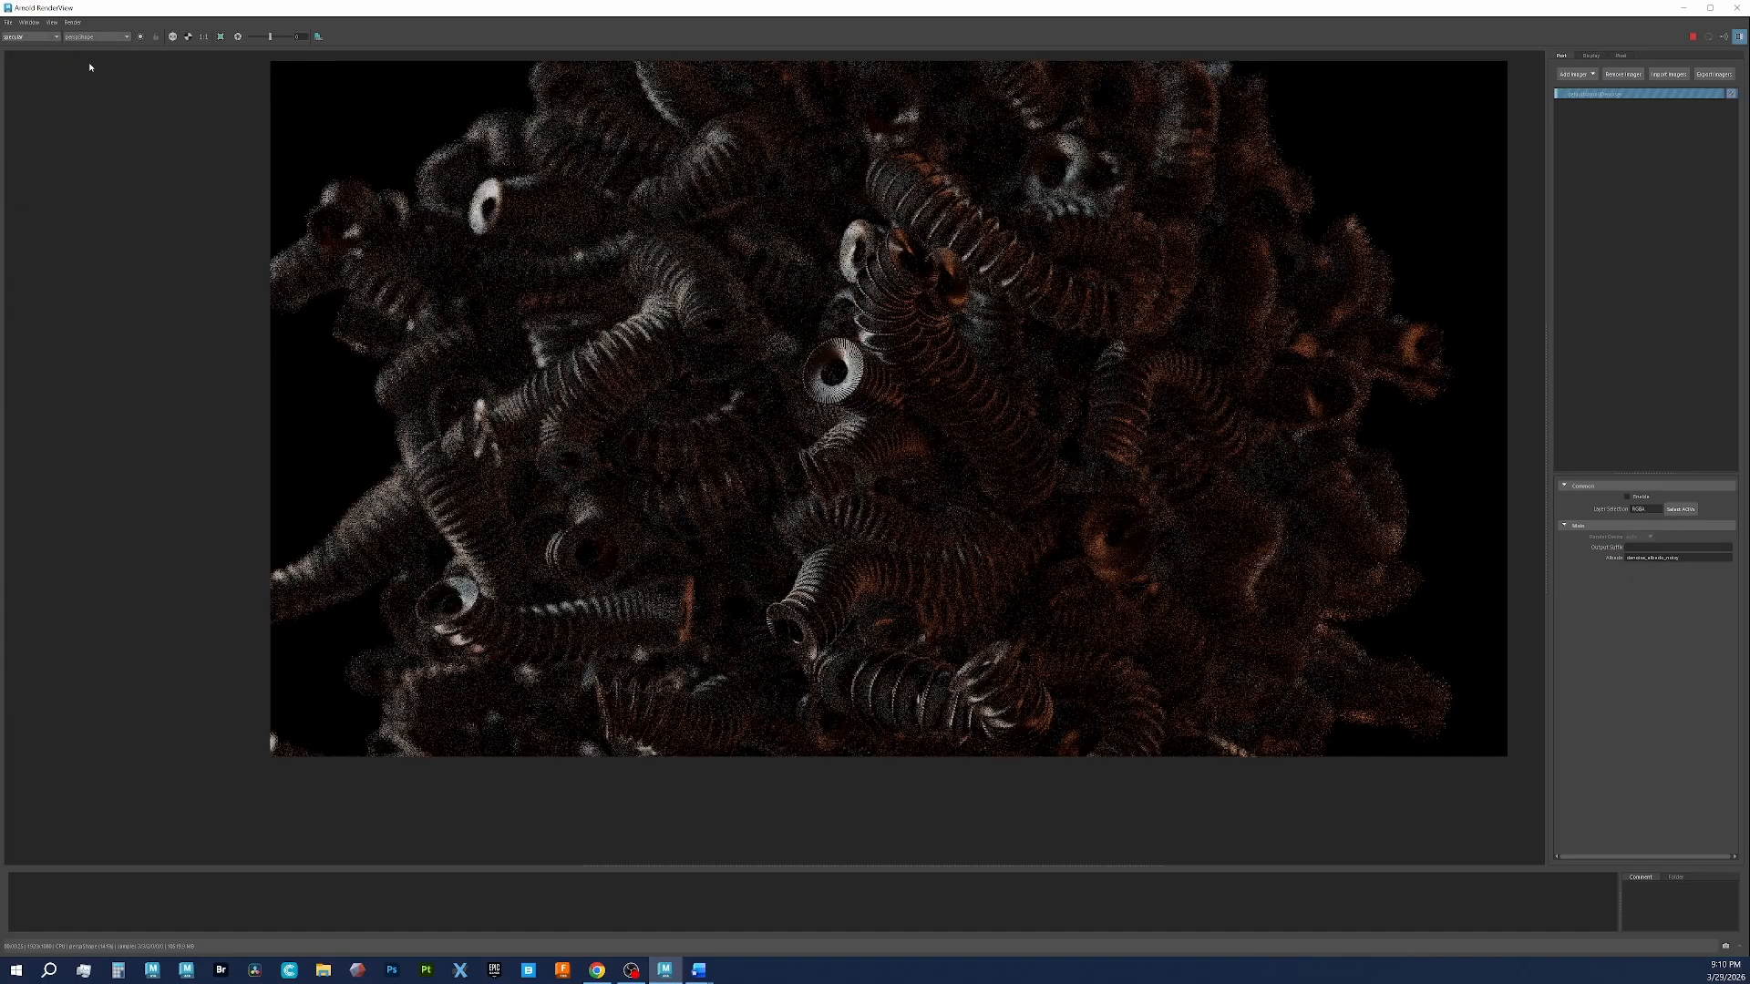
left_click(22, 36)
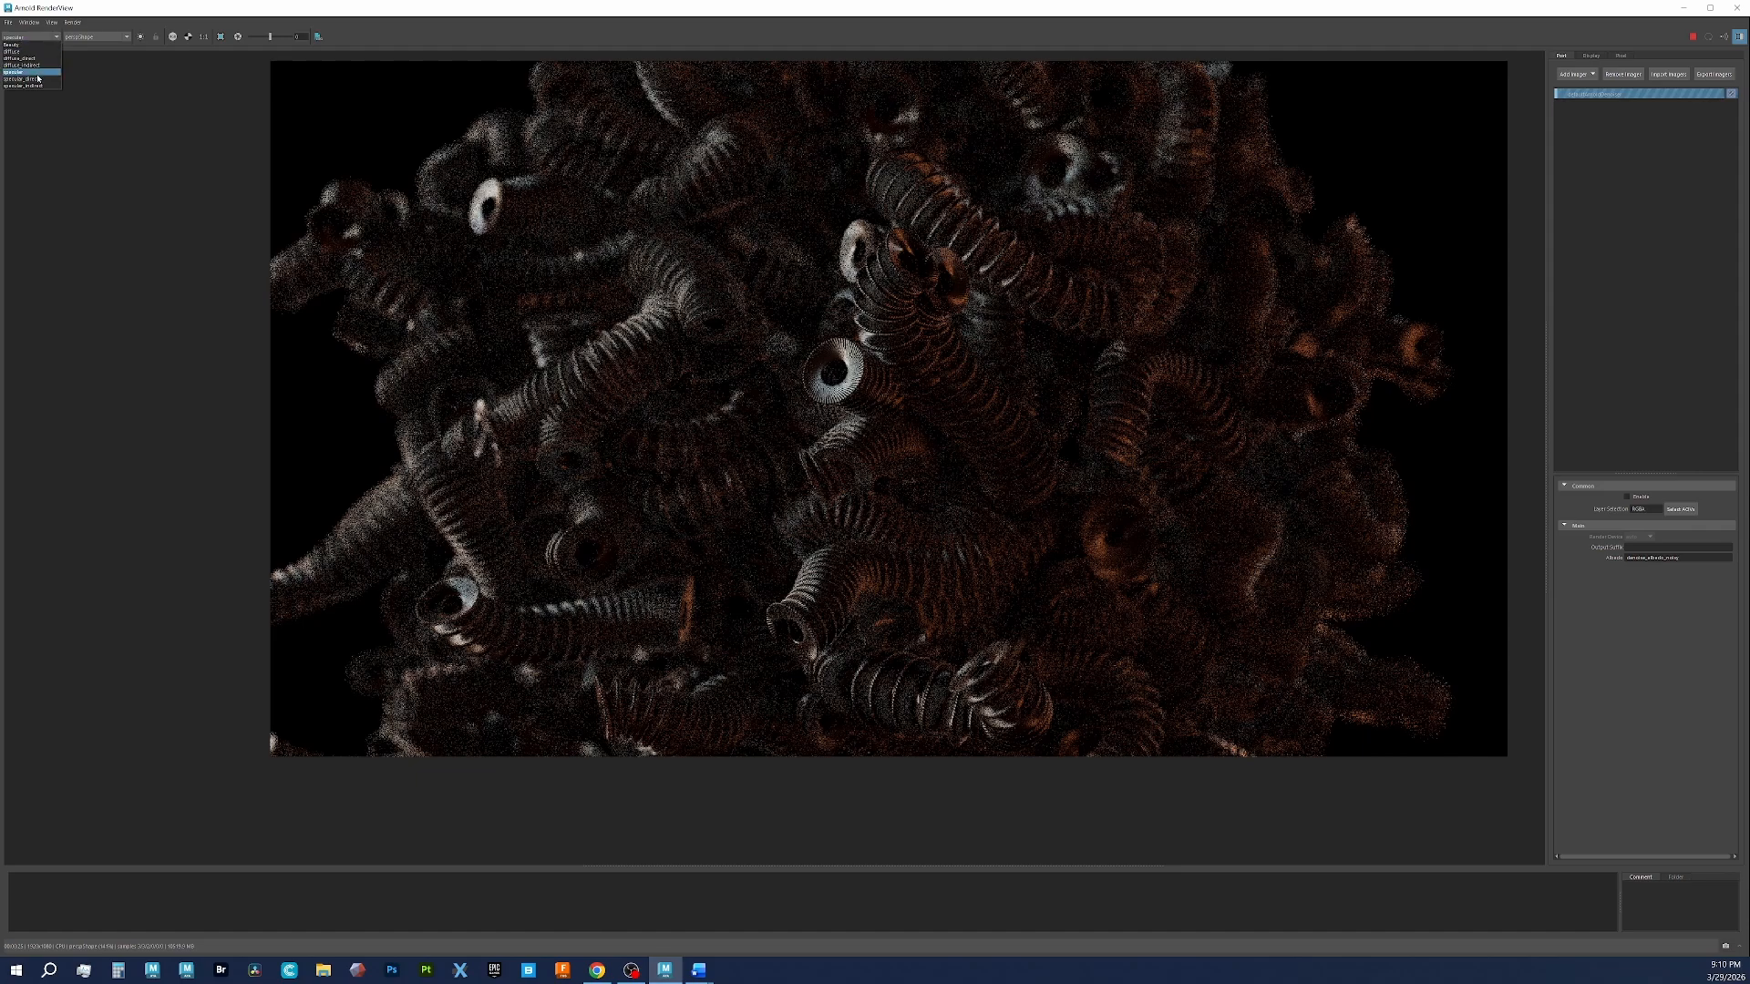
left_click(37, 75)
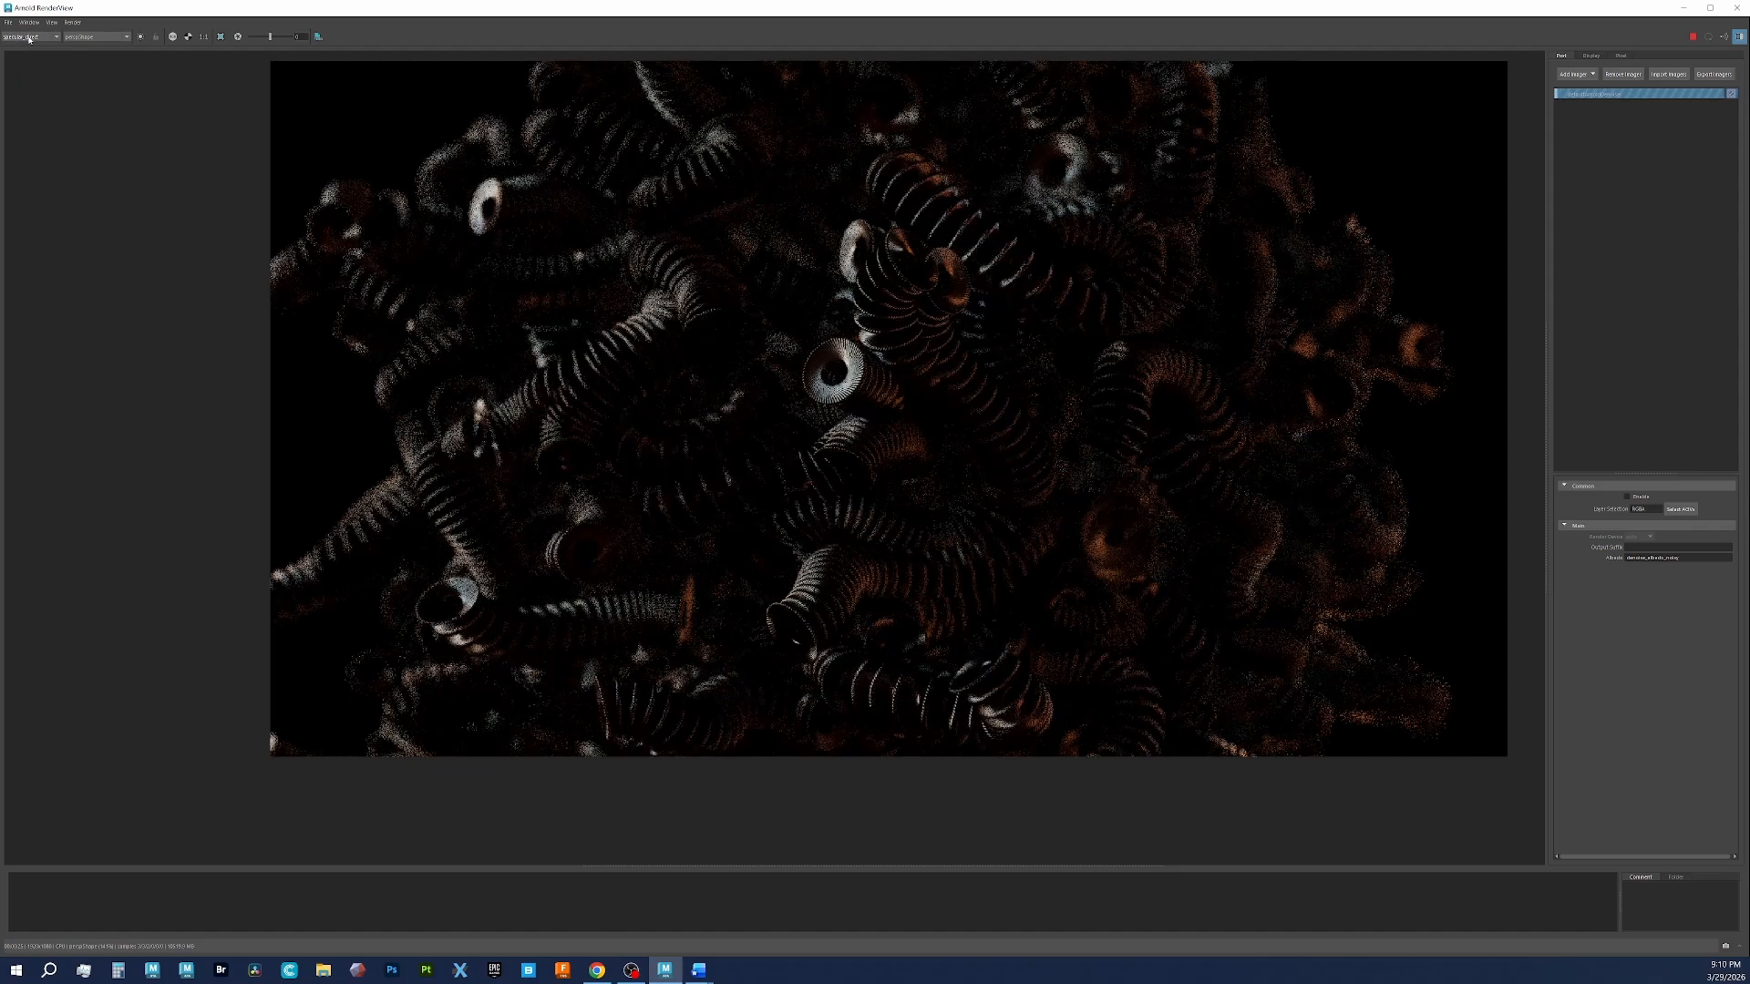
Display the specular_indirect AOV and switch back to the Beauty pass
left_click(29, 36)
left_click(40, 87)
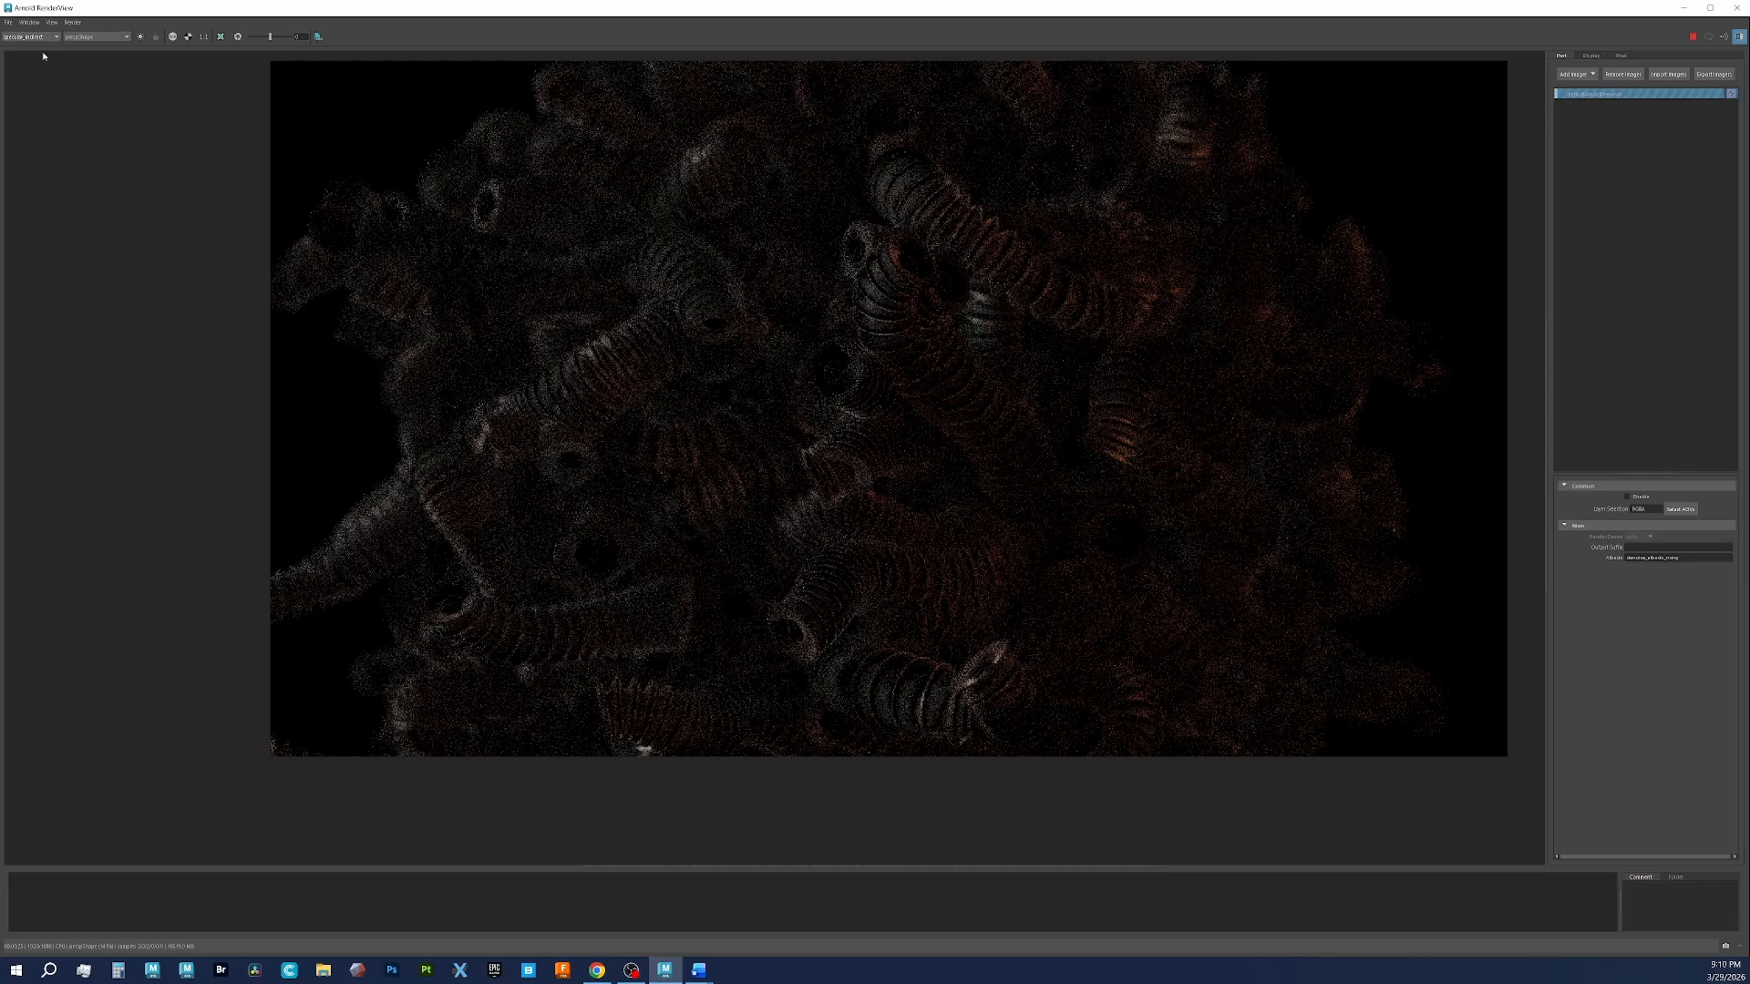
left_click(29, 36)
left_click(28, 47)
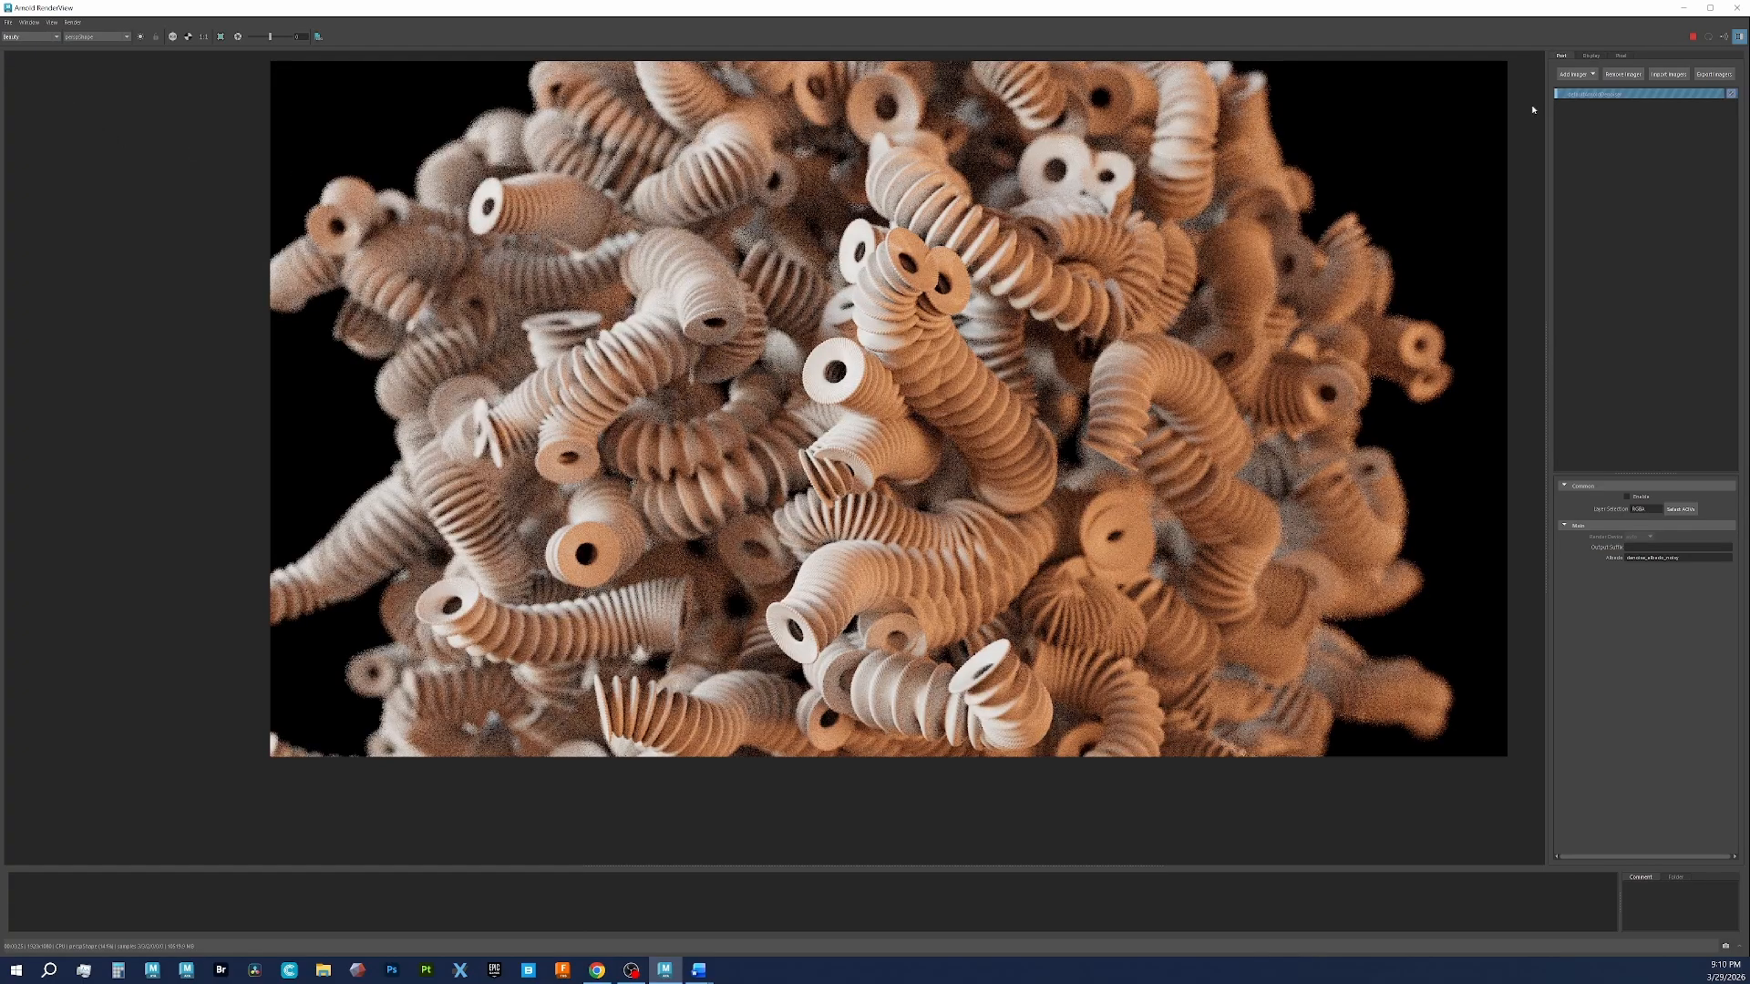
Open the Arnold Renderer sampling settings in Render Settings and select the sky dome light in the Outliner
left_click(1683, 8)
left_click(544, 35)
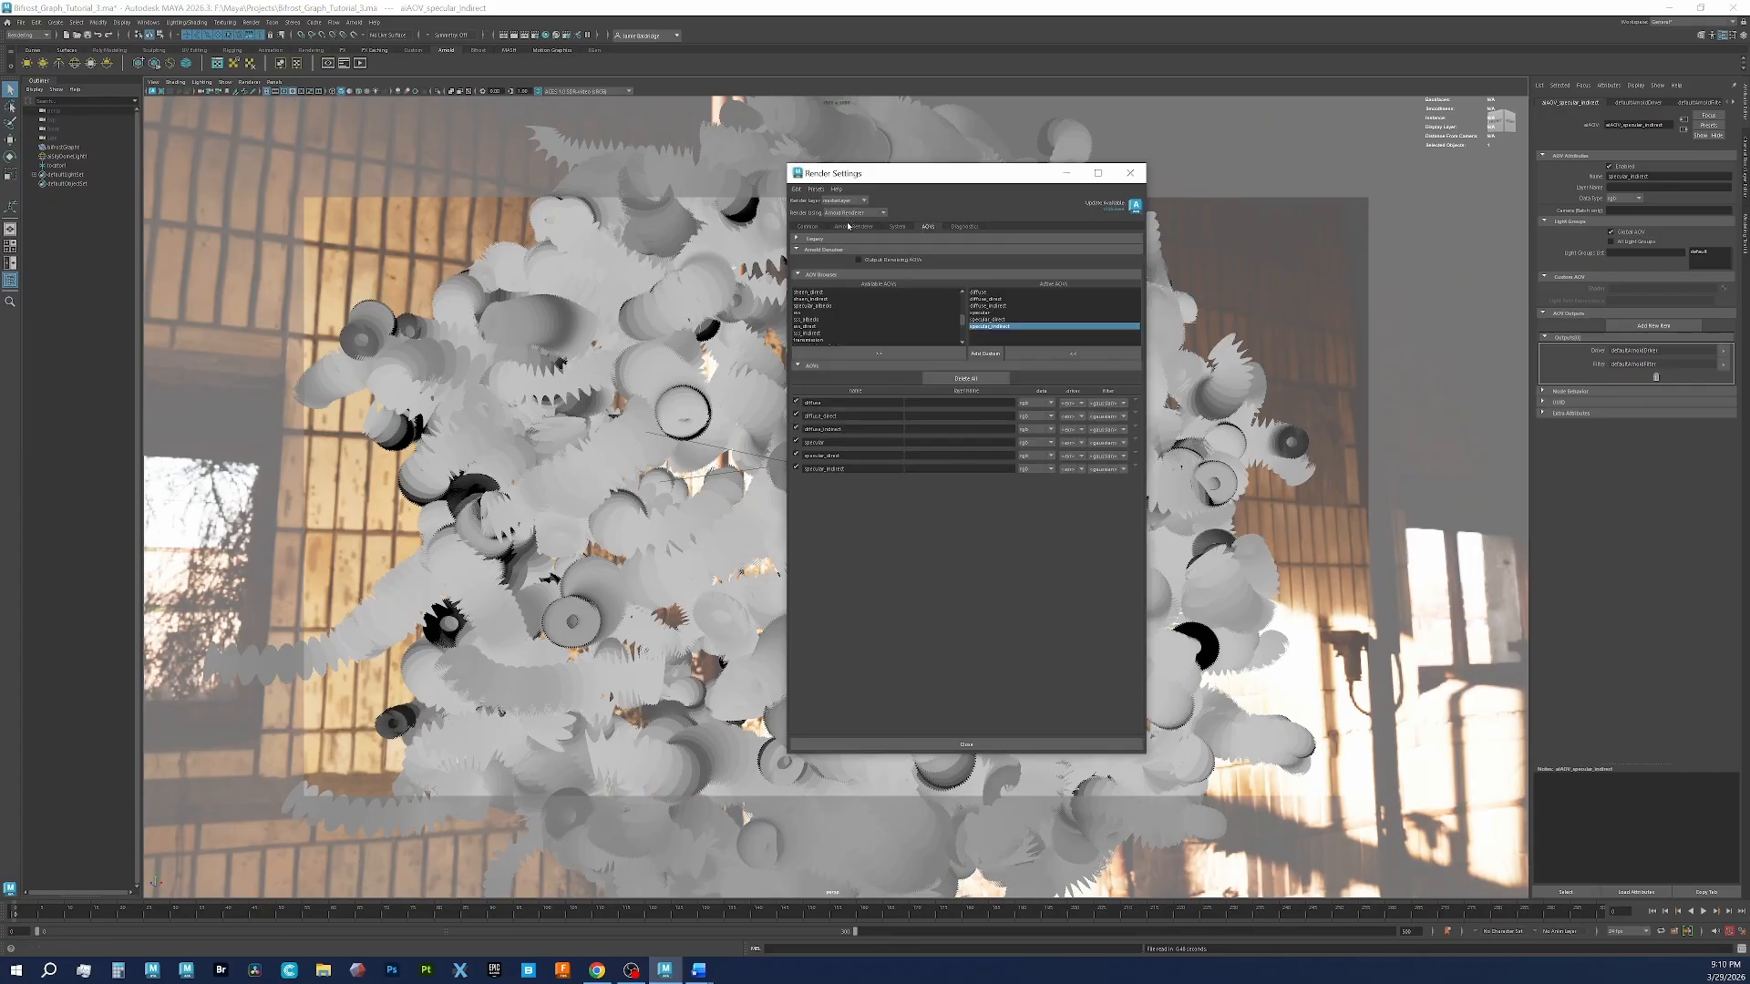
left_click(855, 227)
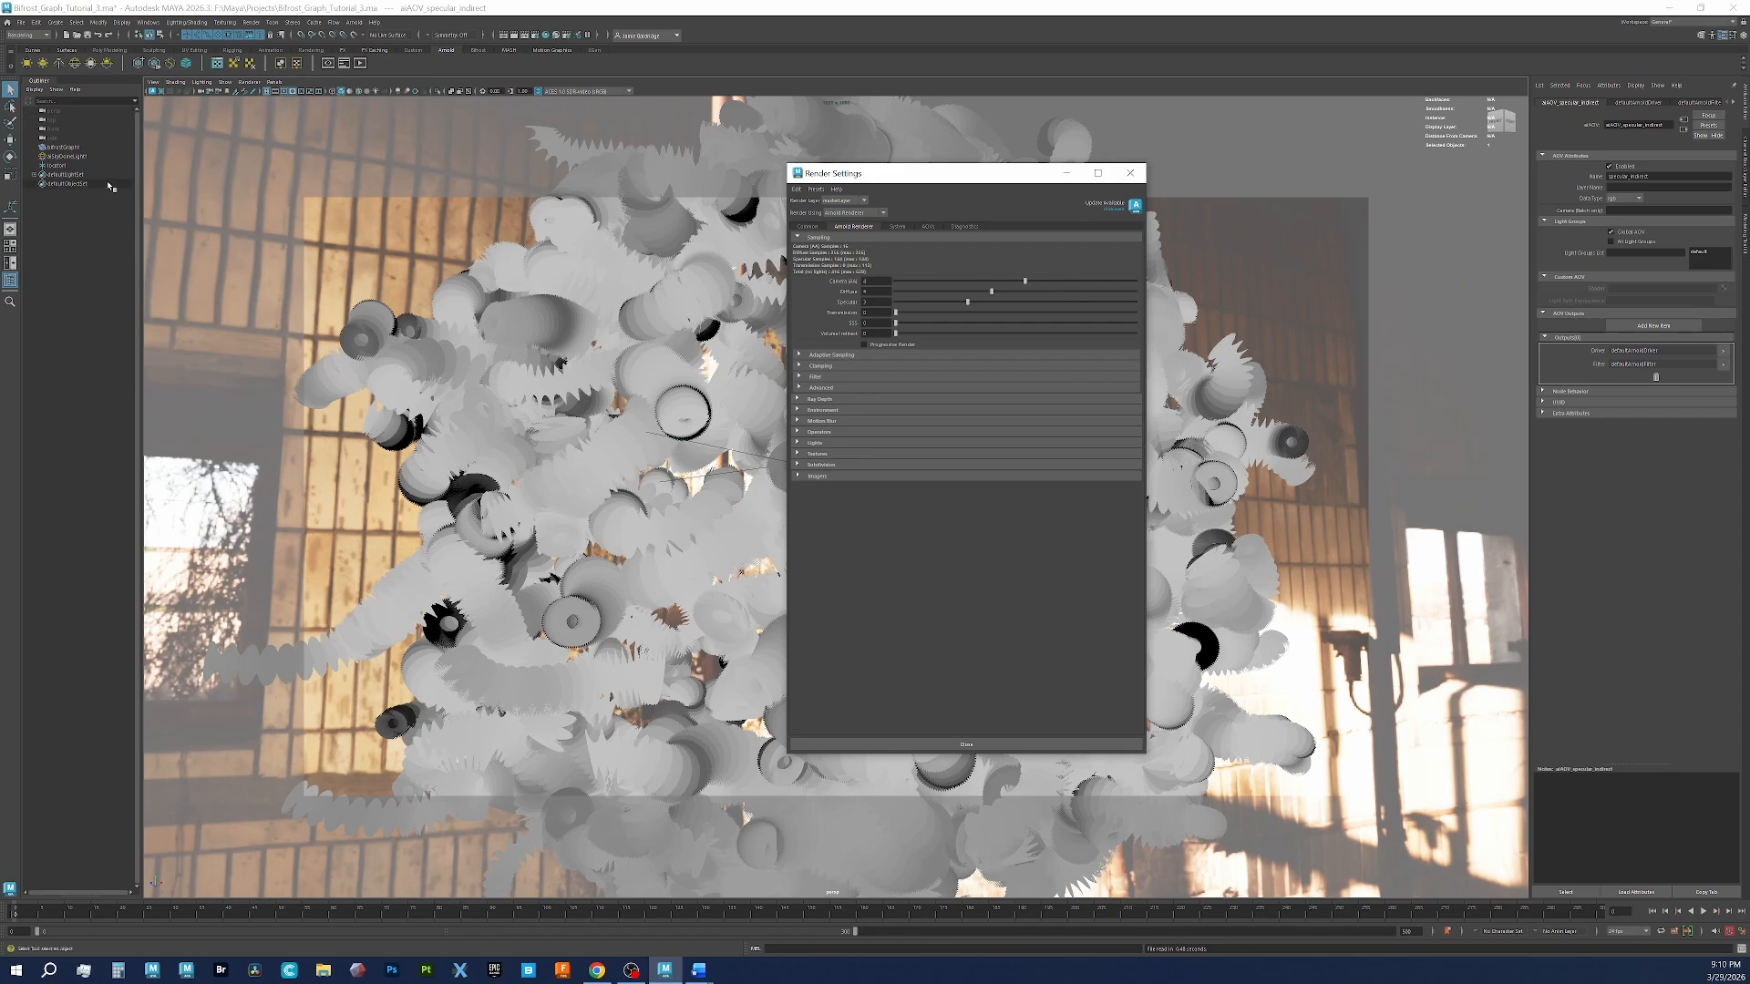
left_click(82, 156)
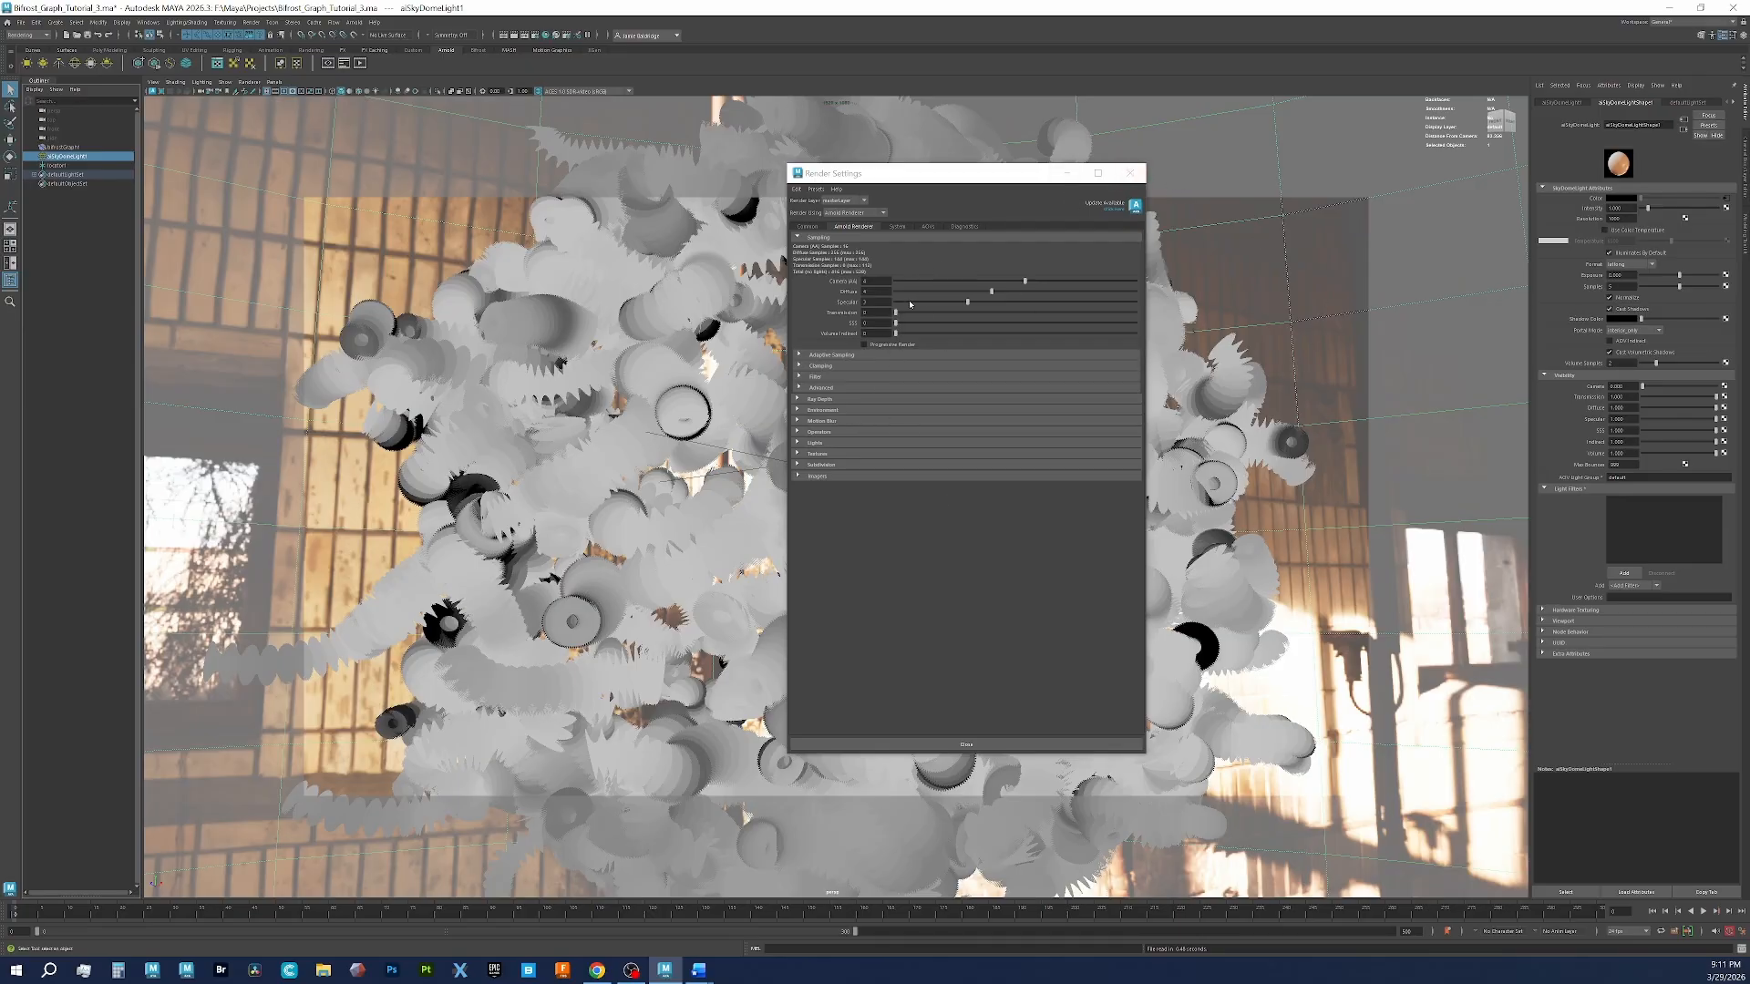
left_click(1066, 173)
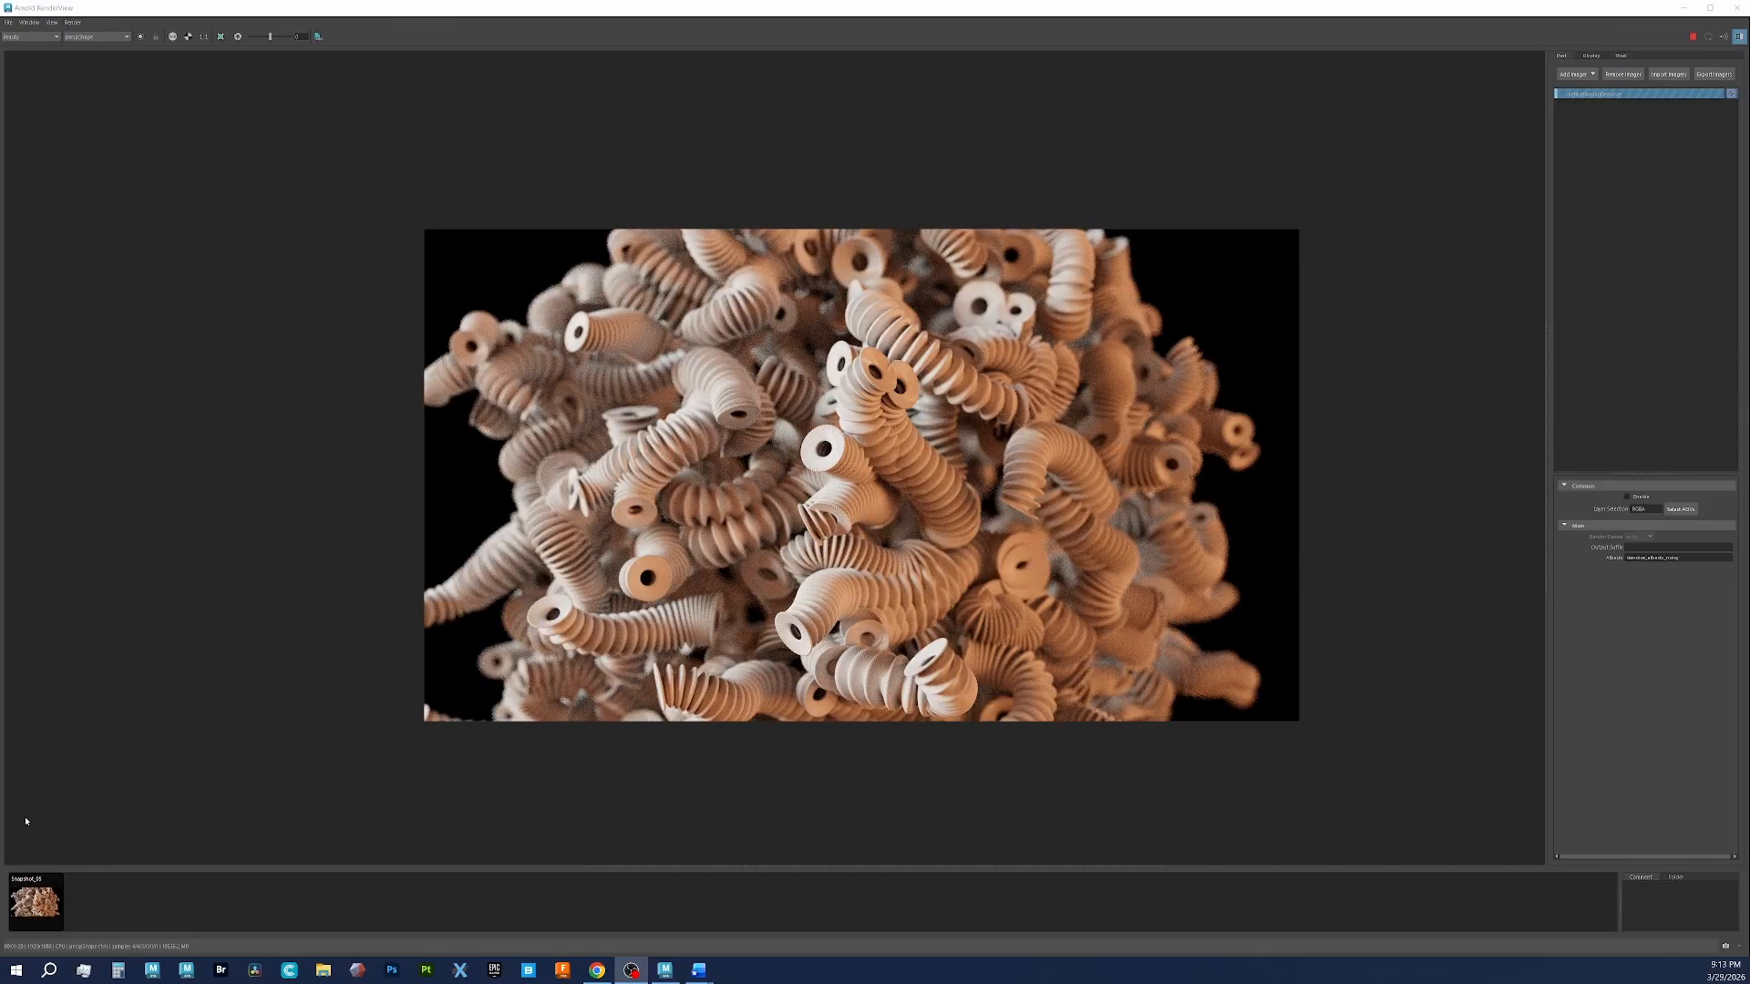
Compare the stored snapshot against the current render, zooming into the image and back out
left_click(36, 902)
left_click(54, 904)
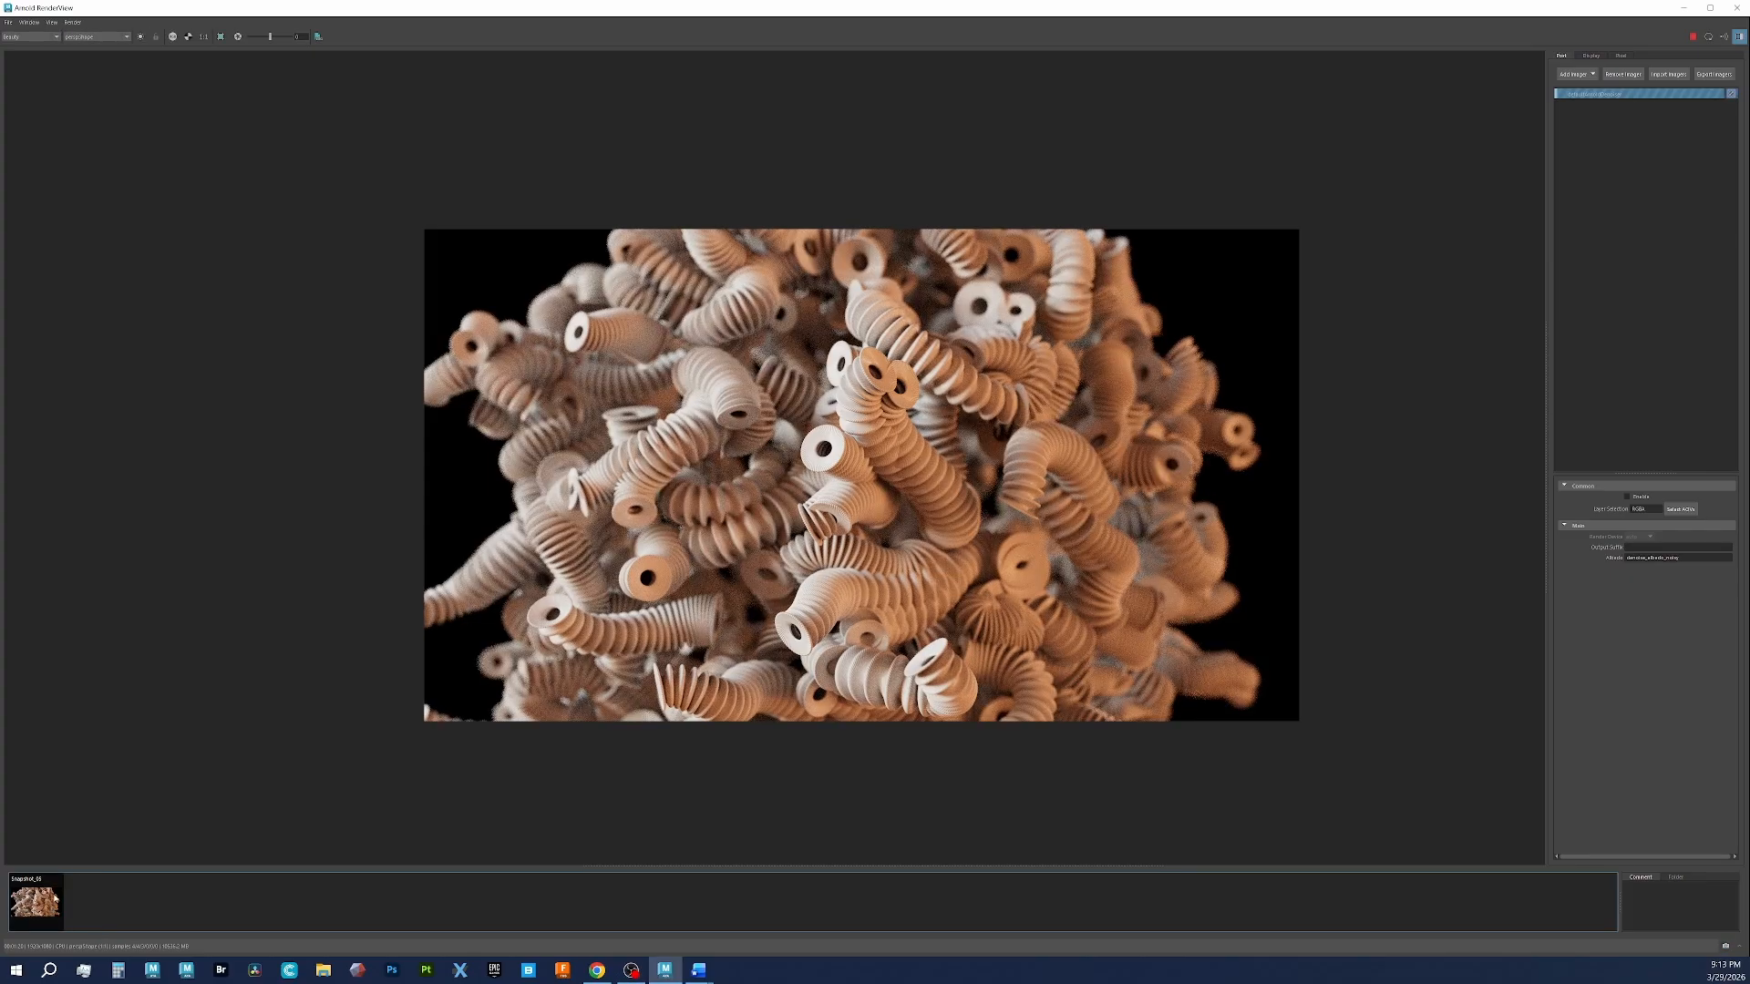
scroll(922, 432, "up", 3)
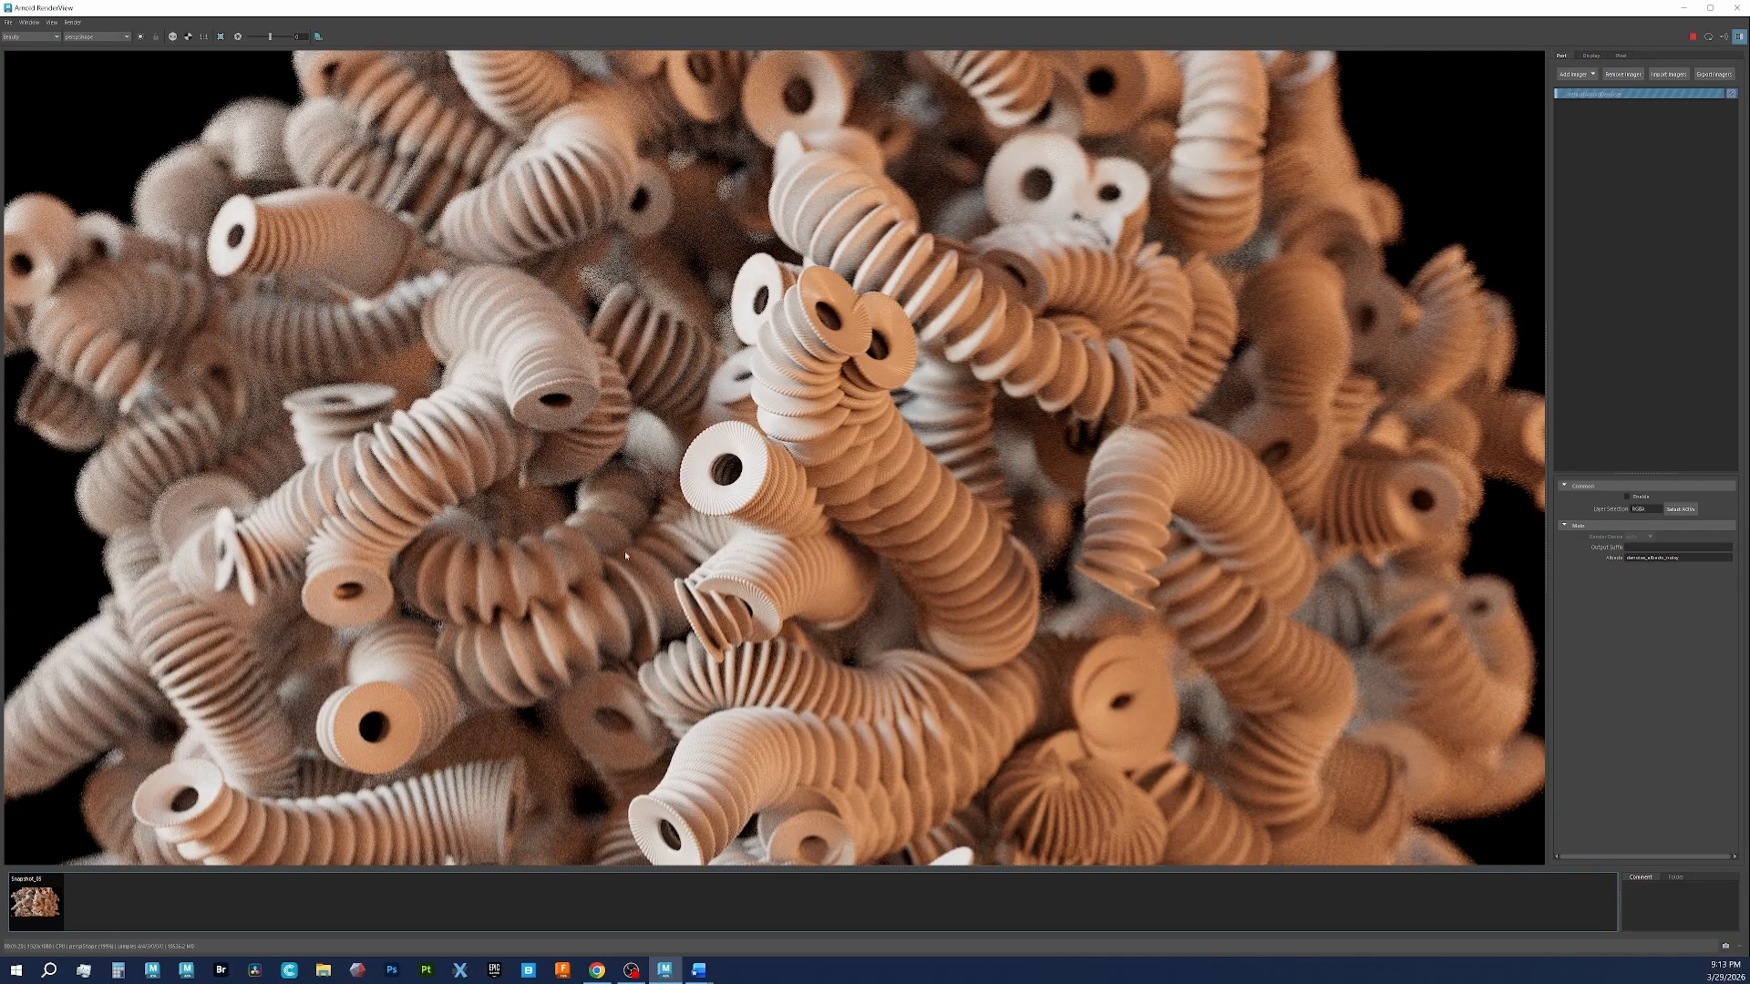
left_click(28, 915)
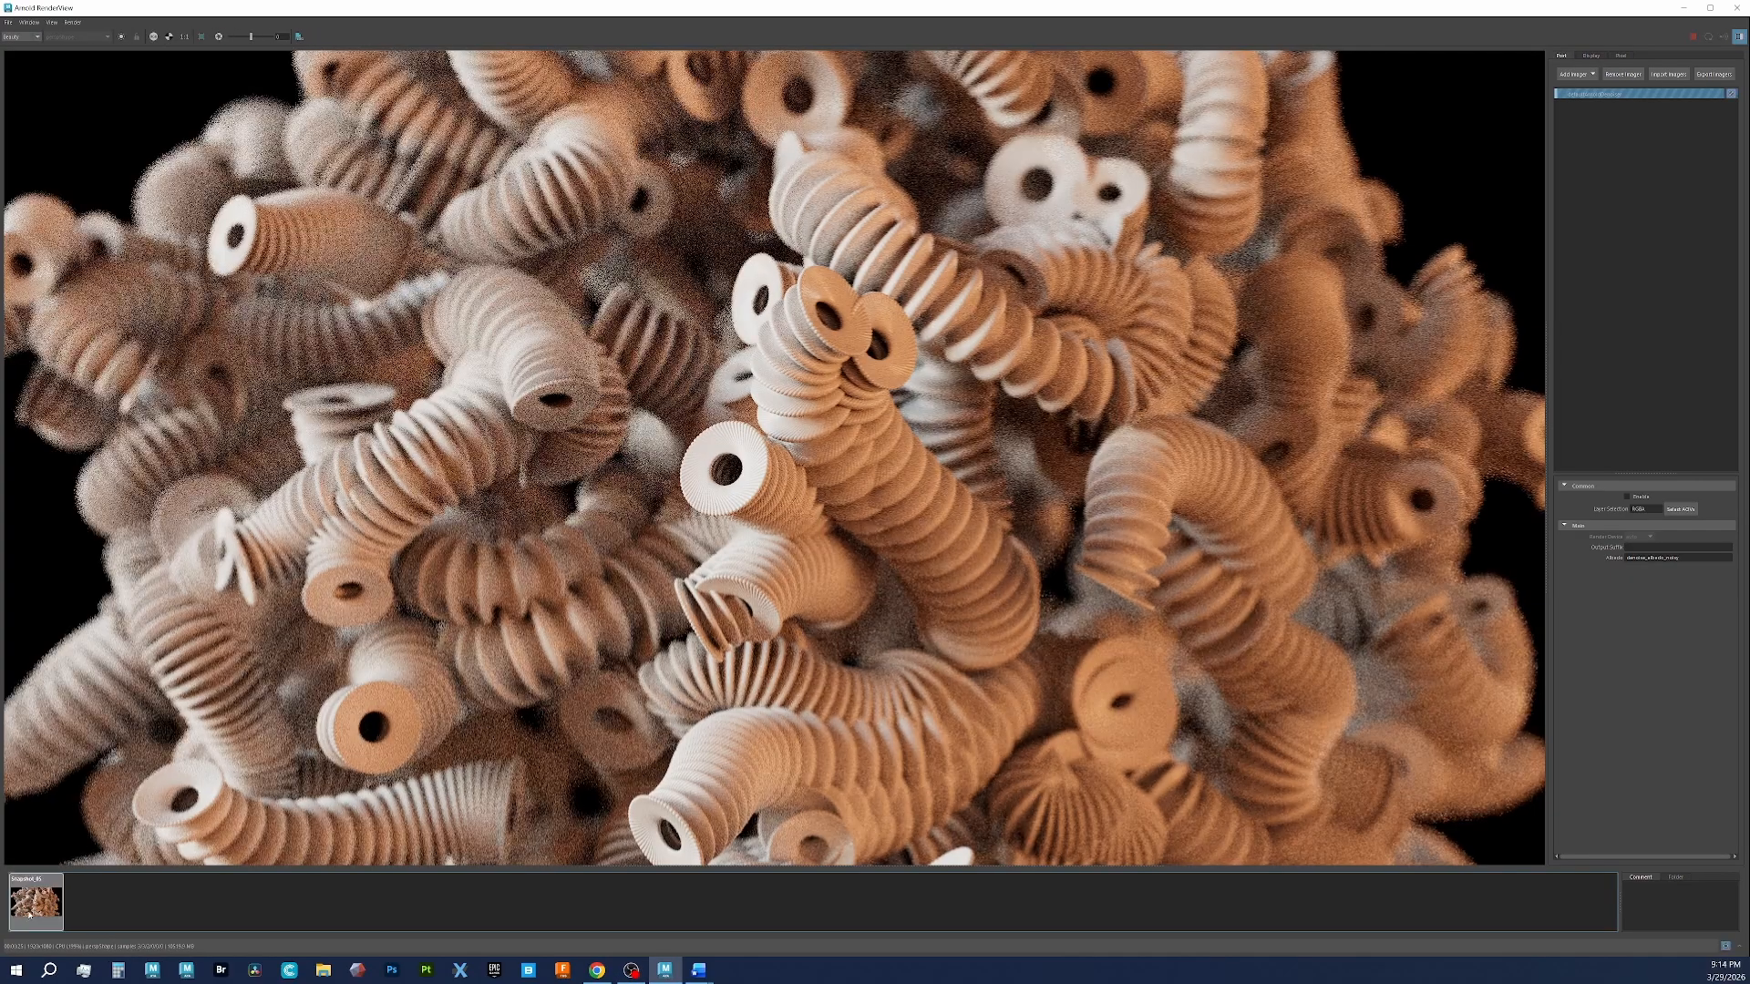
left_click(31, 913)
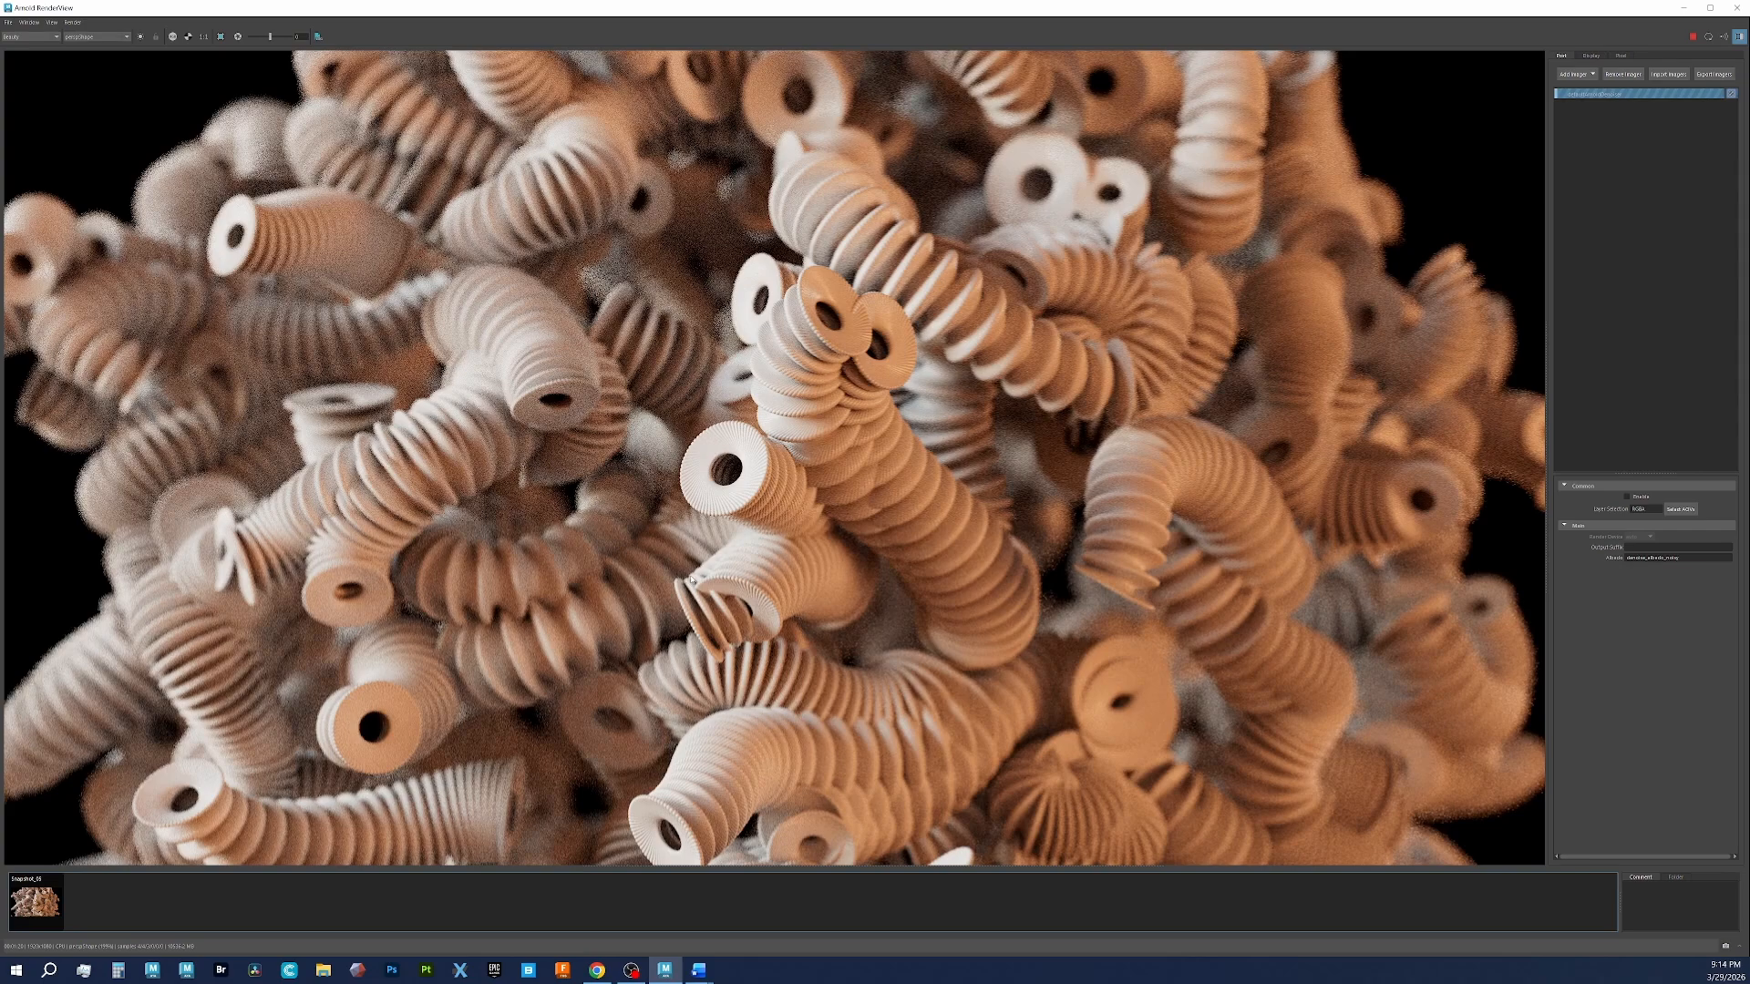
left_click(25, 916)
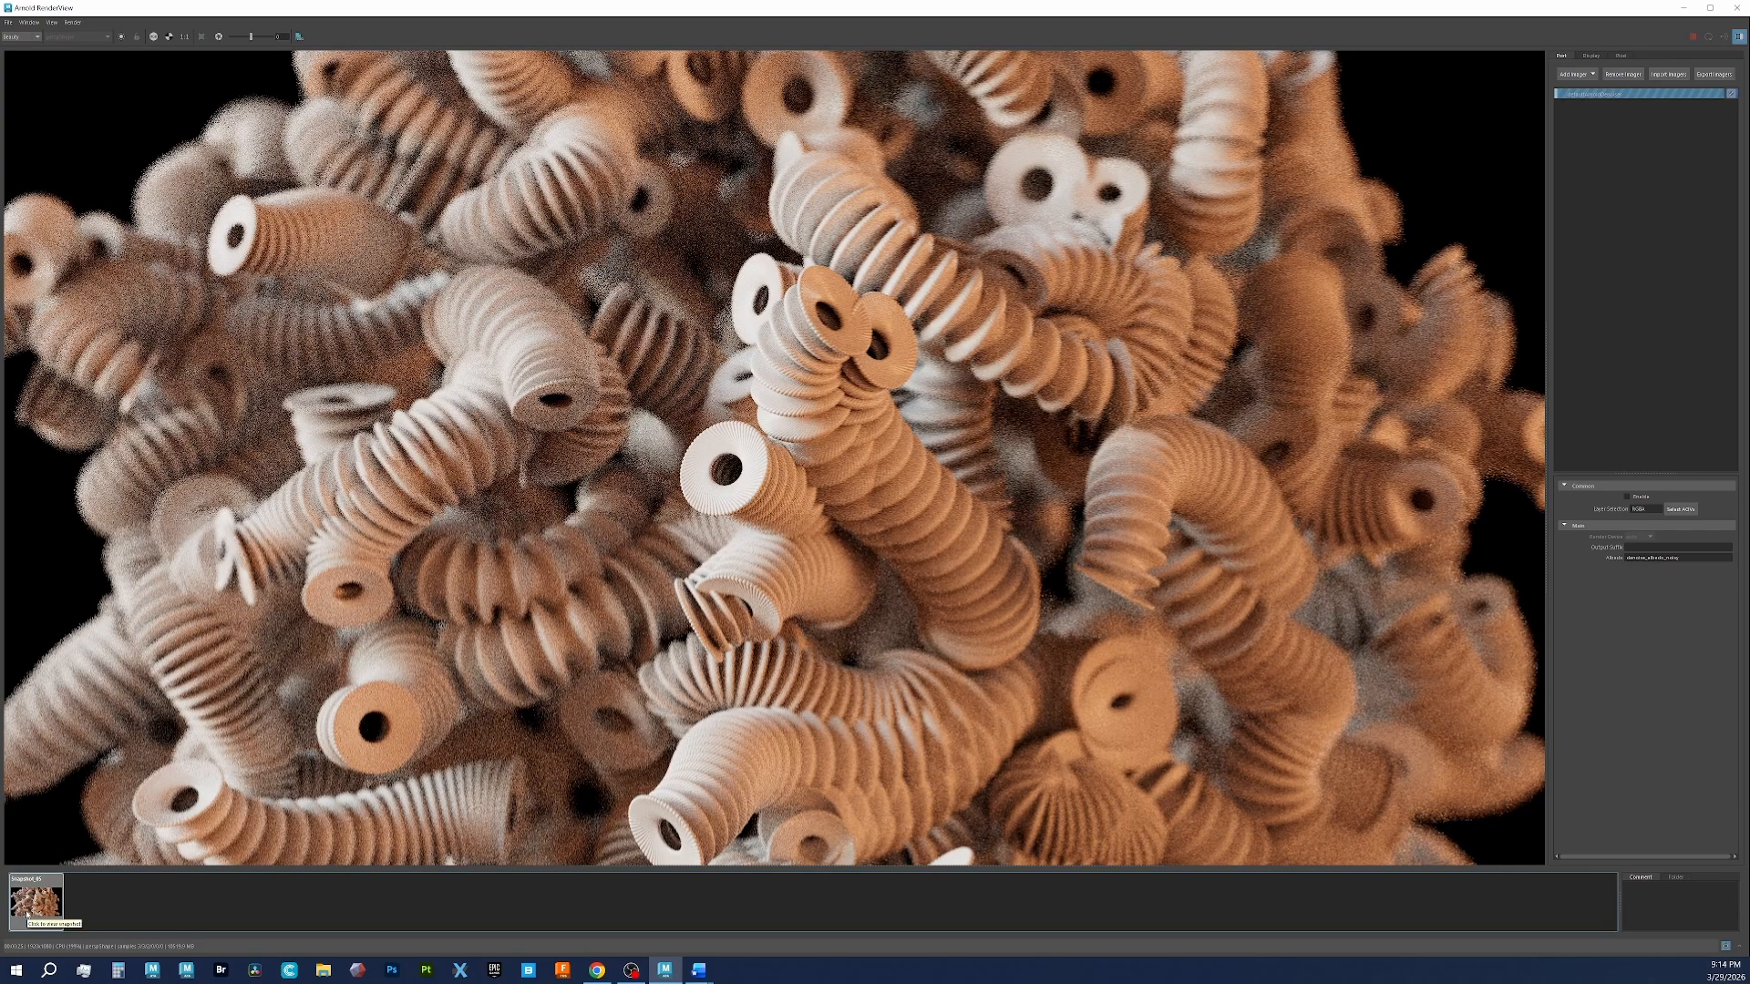
left_click(26, 911)
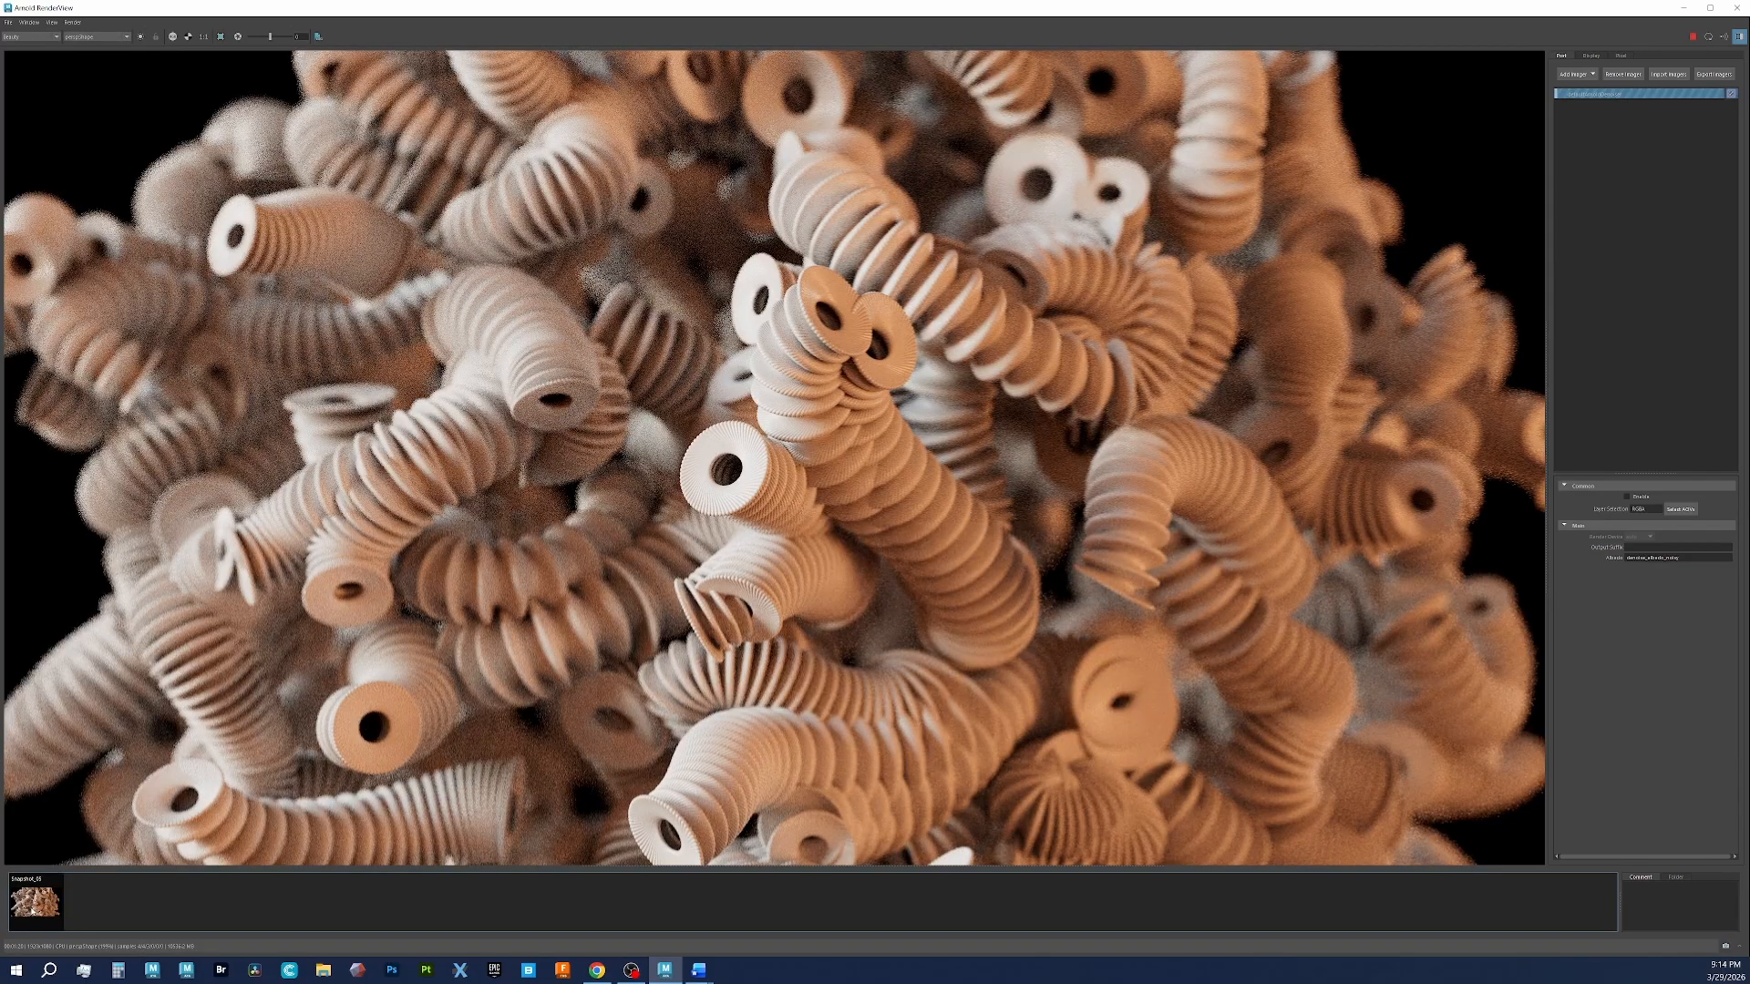
scroll(561, 499, "down", 5)
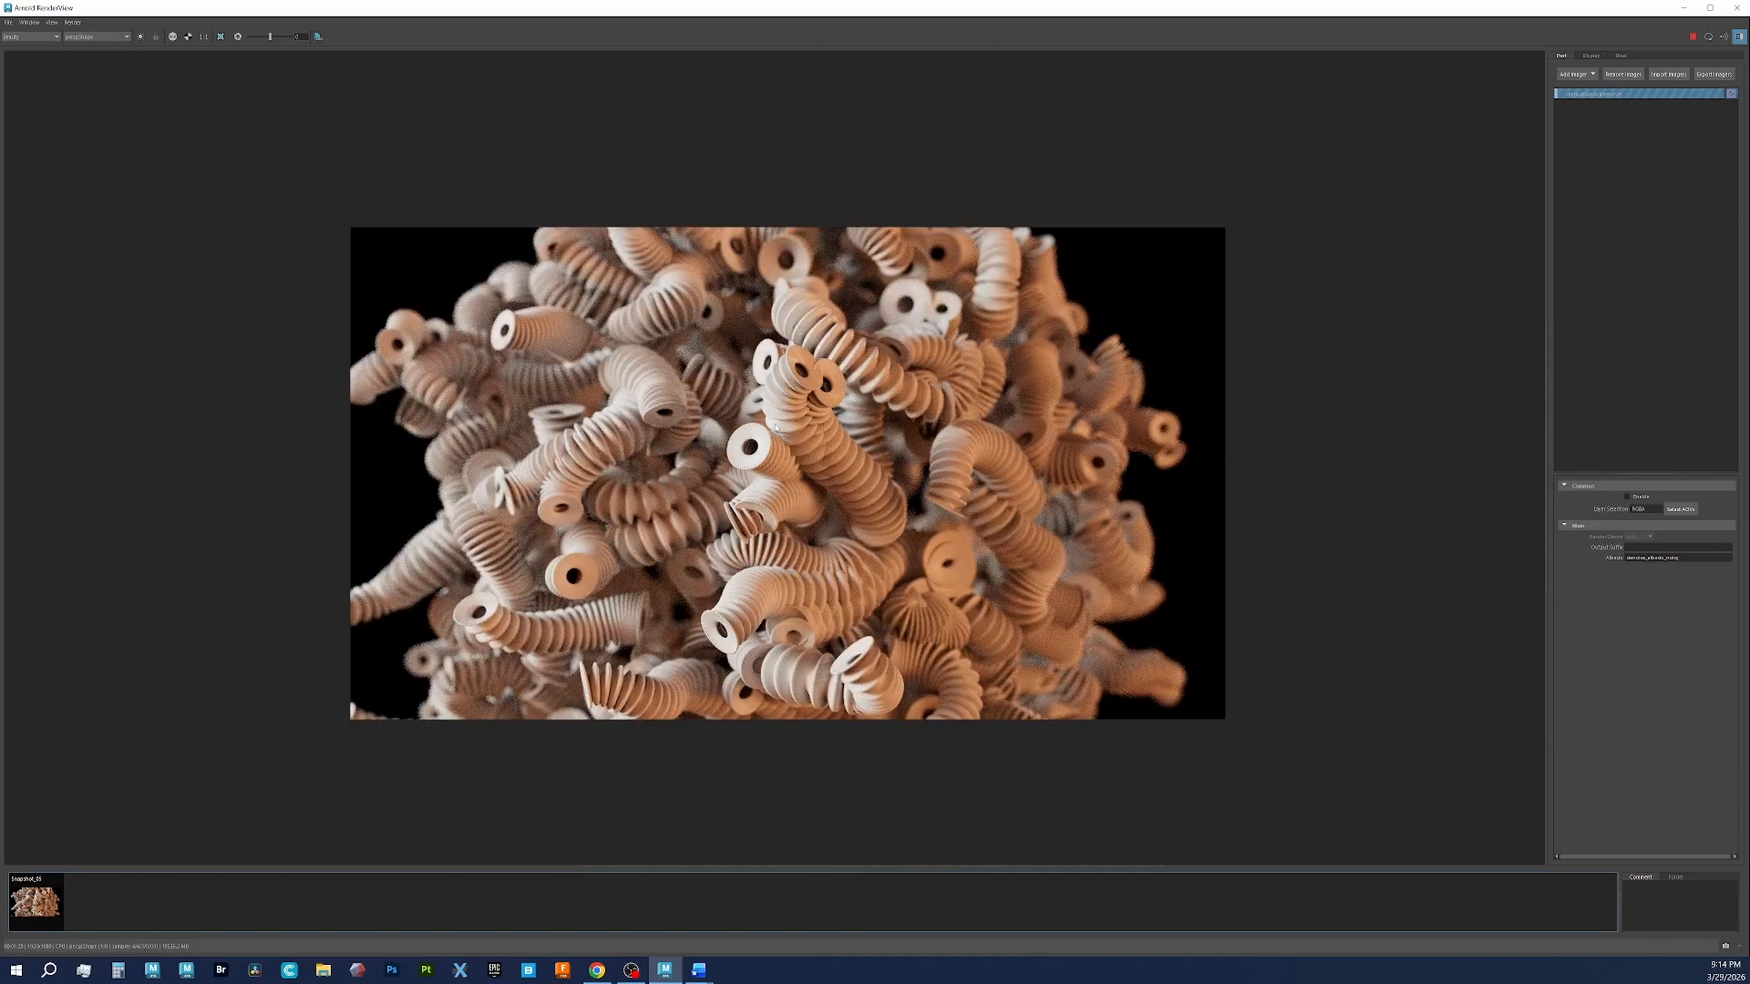
scroll(774, 428, "up", 1)
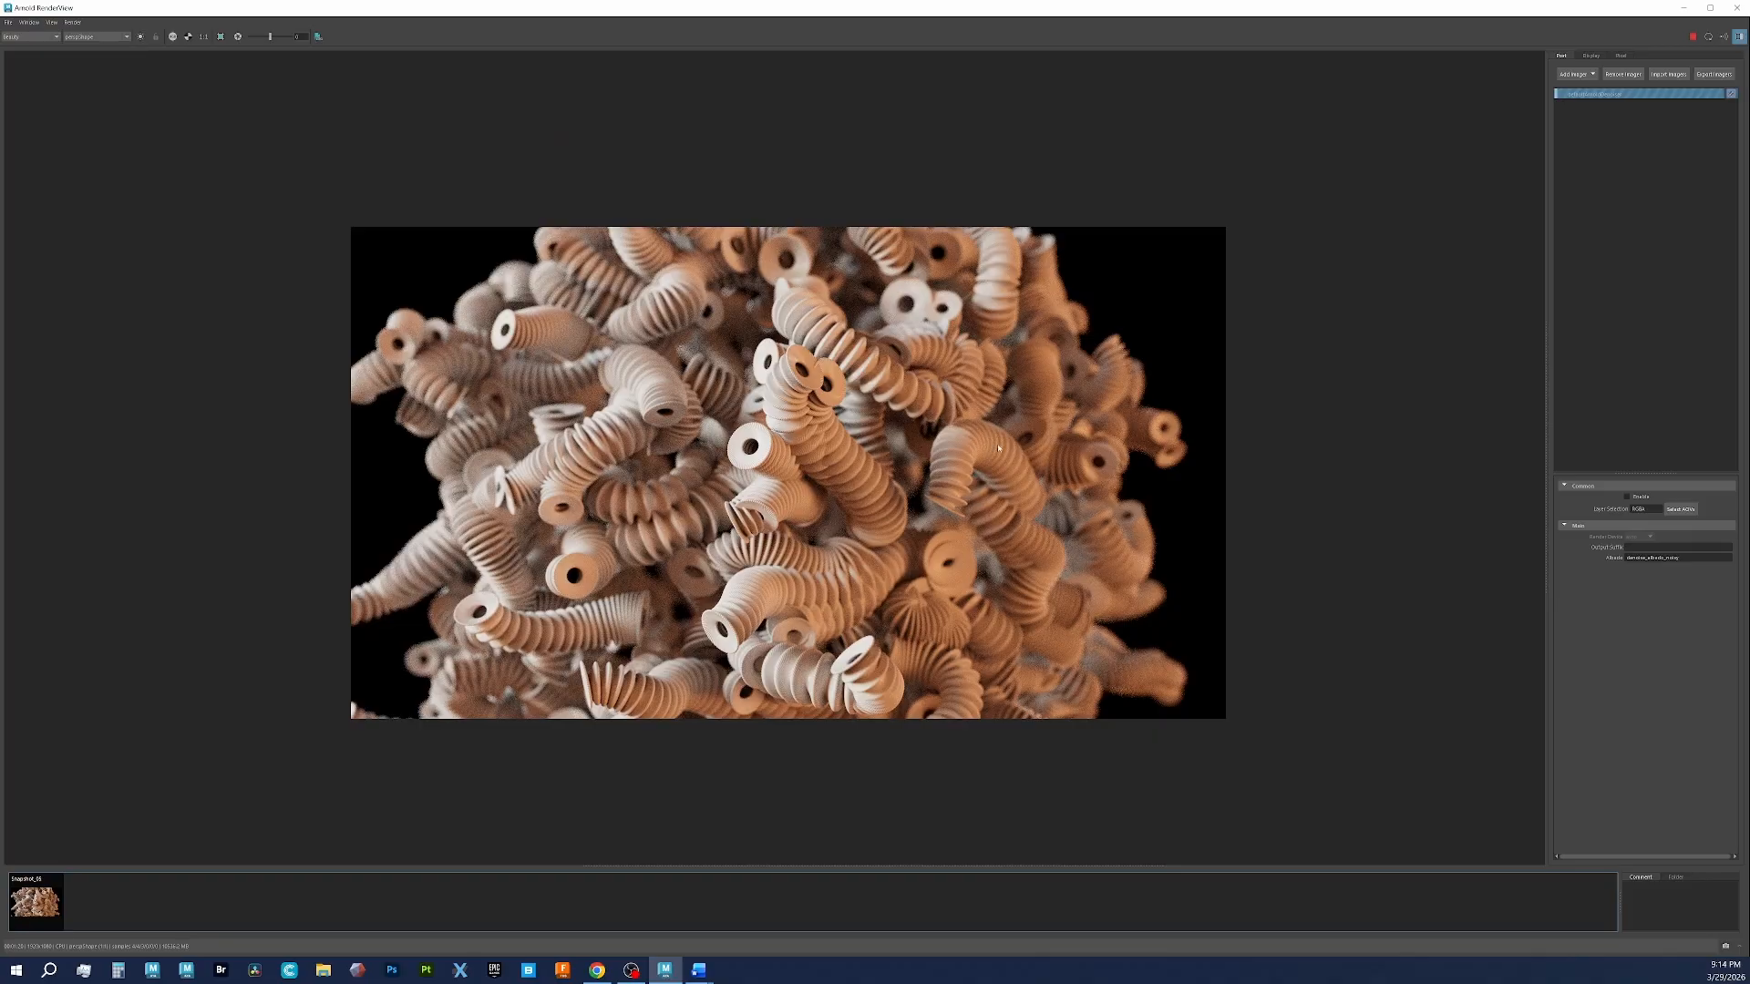
Open the Hypershade and graph the aiStandardSurface1 material network
left_click(1683, 11)
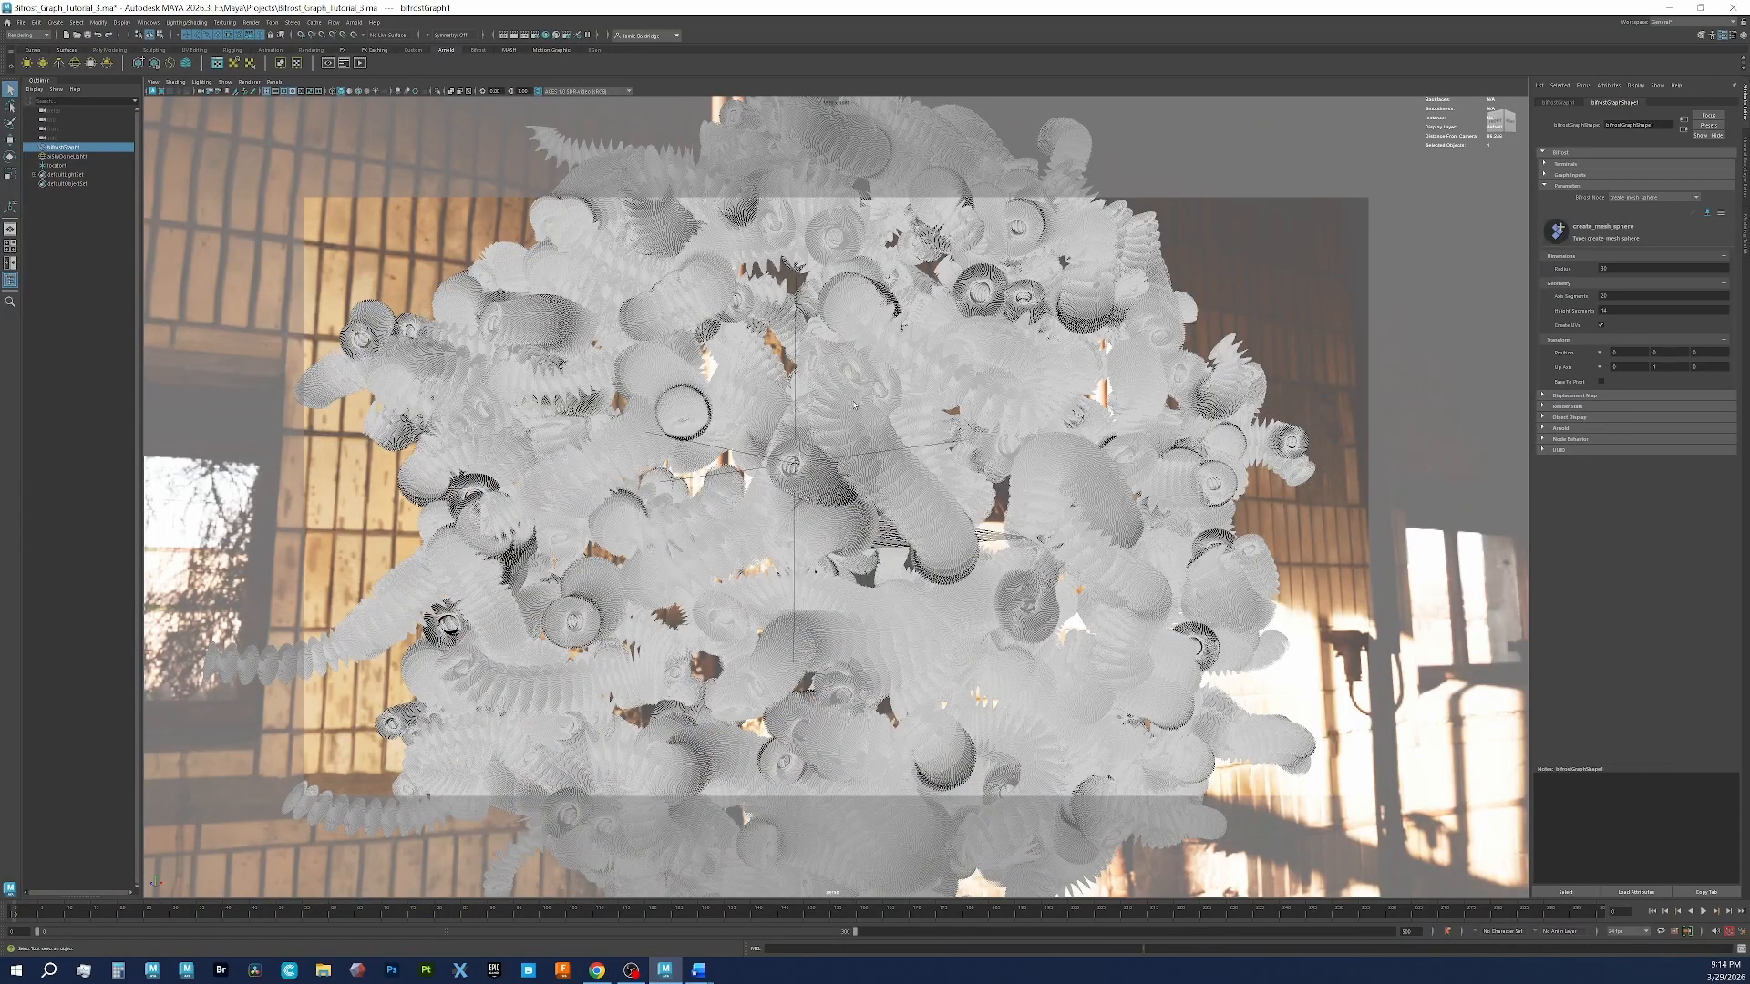
left_click(549, 36)
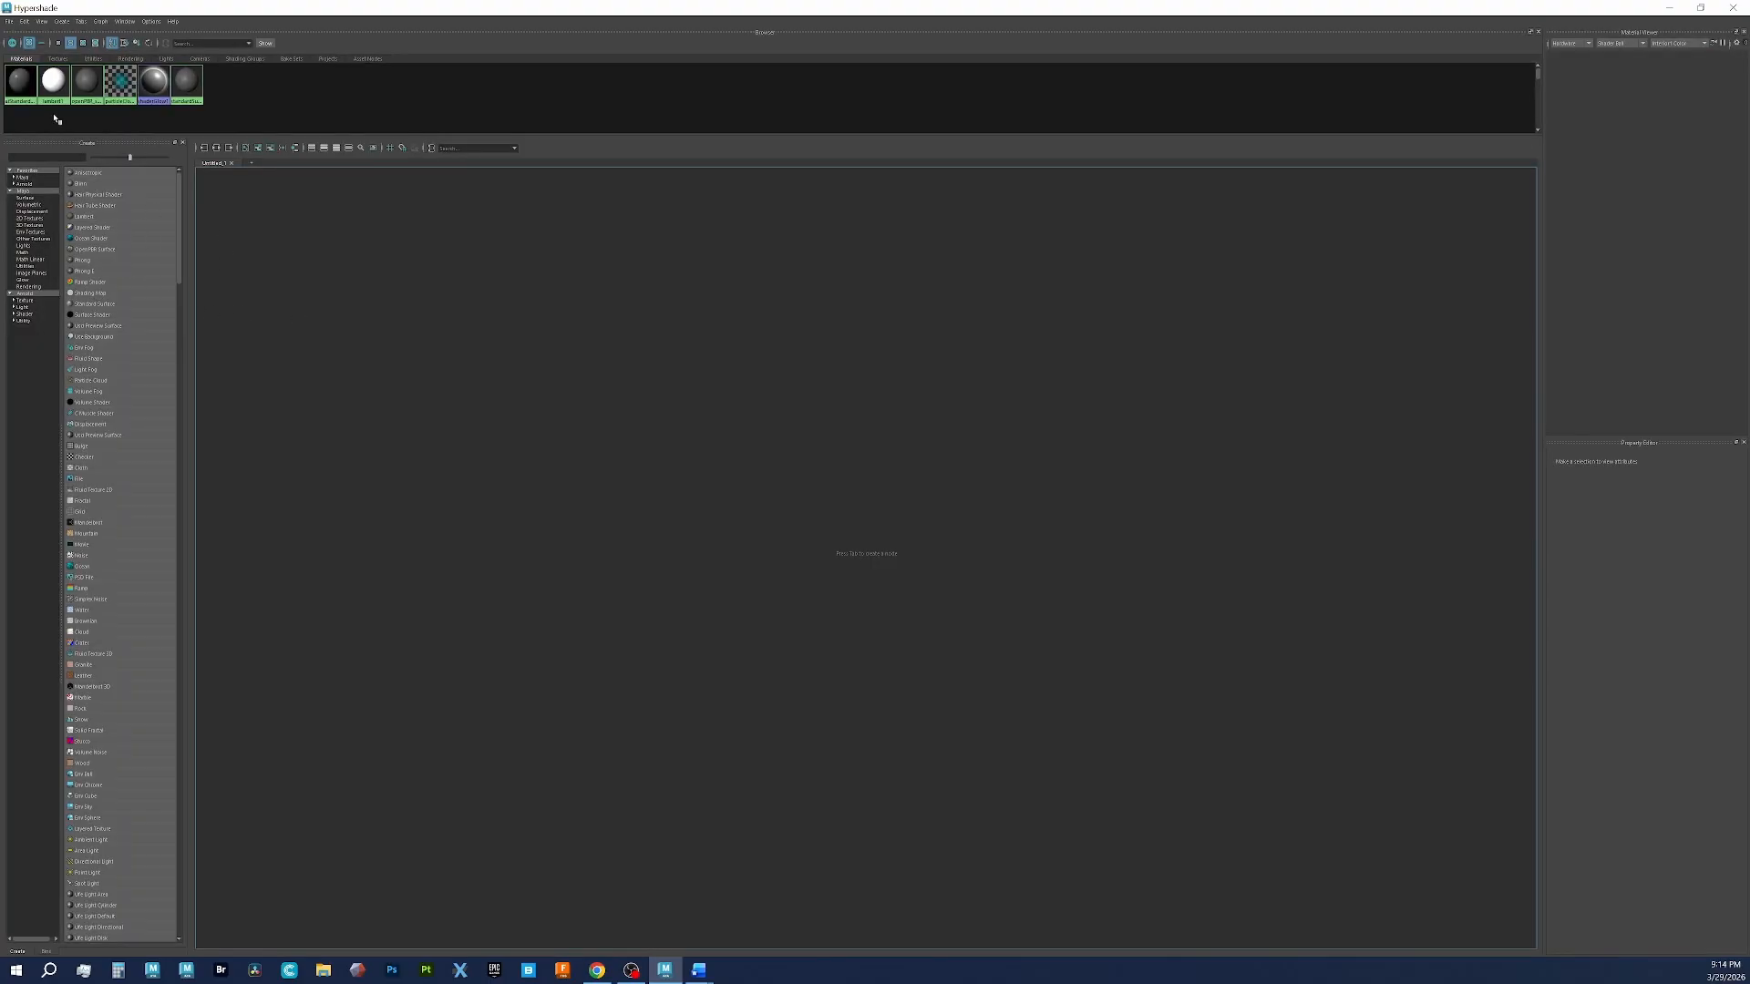
left_click(20, 82)
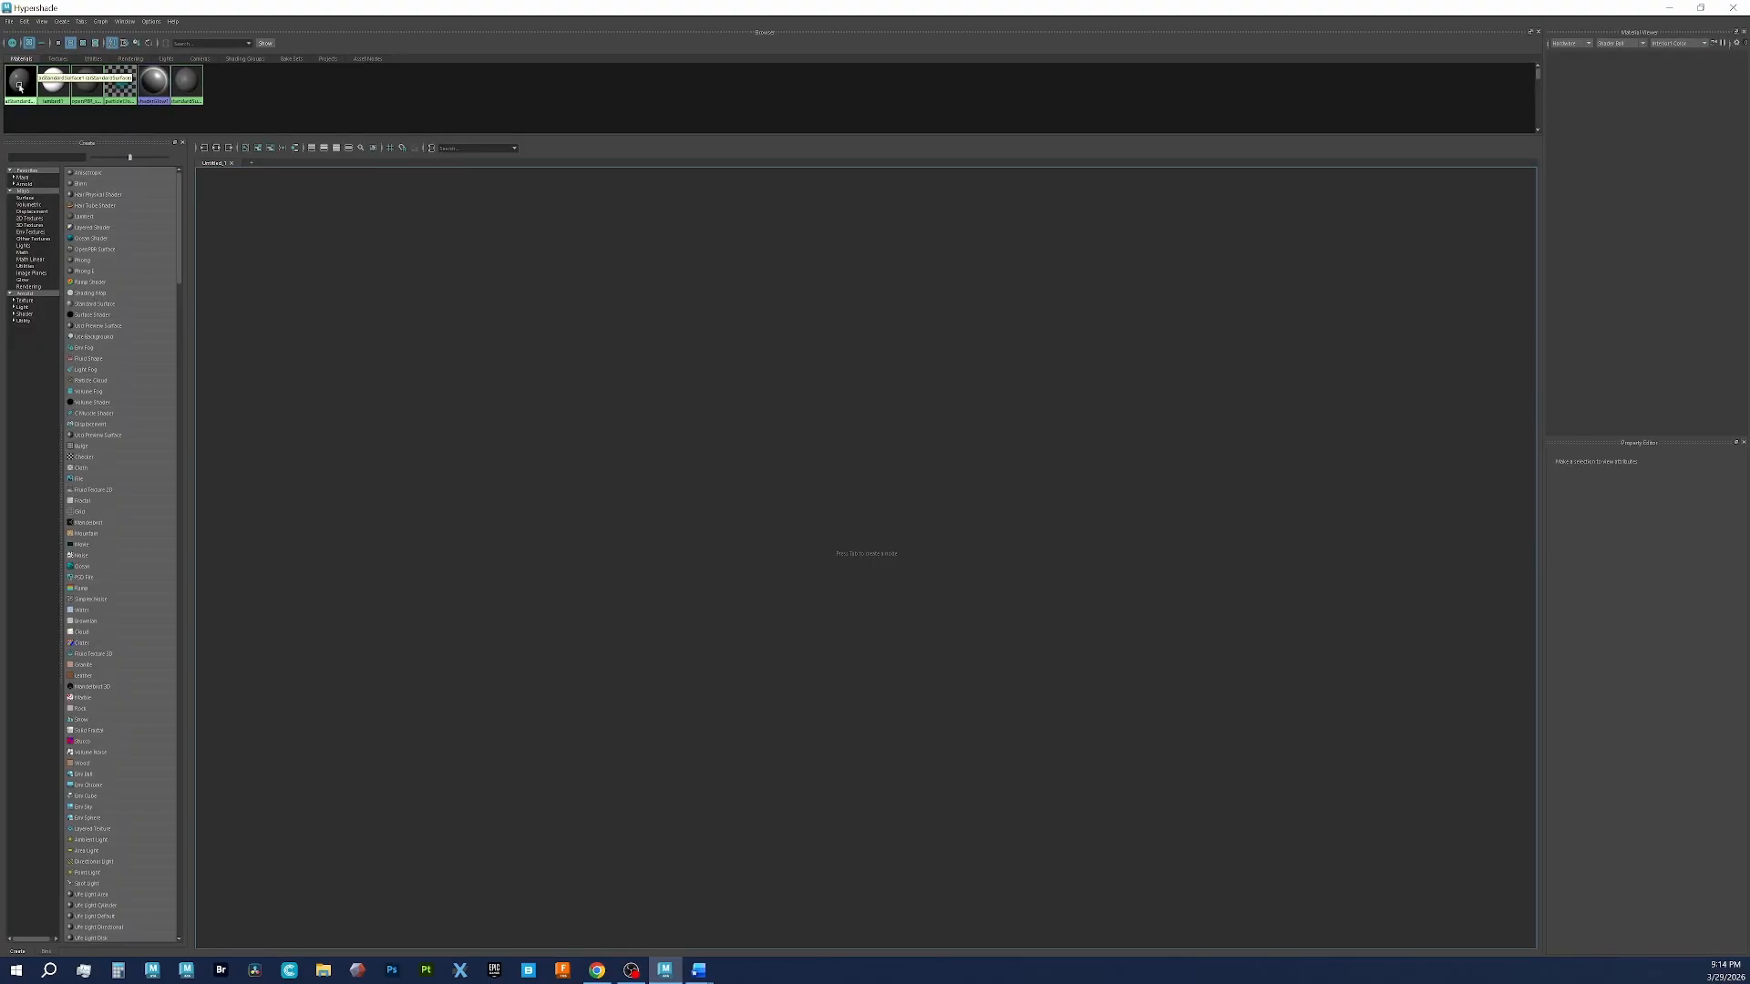
left_click(217, 150)
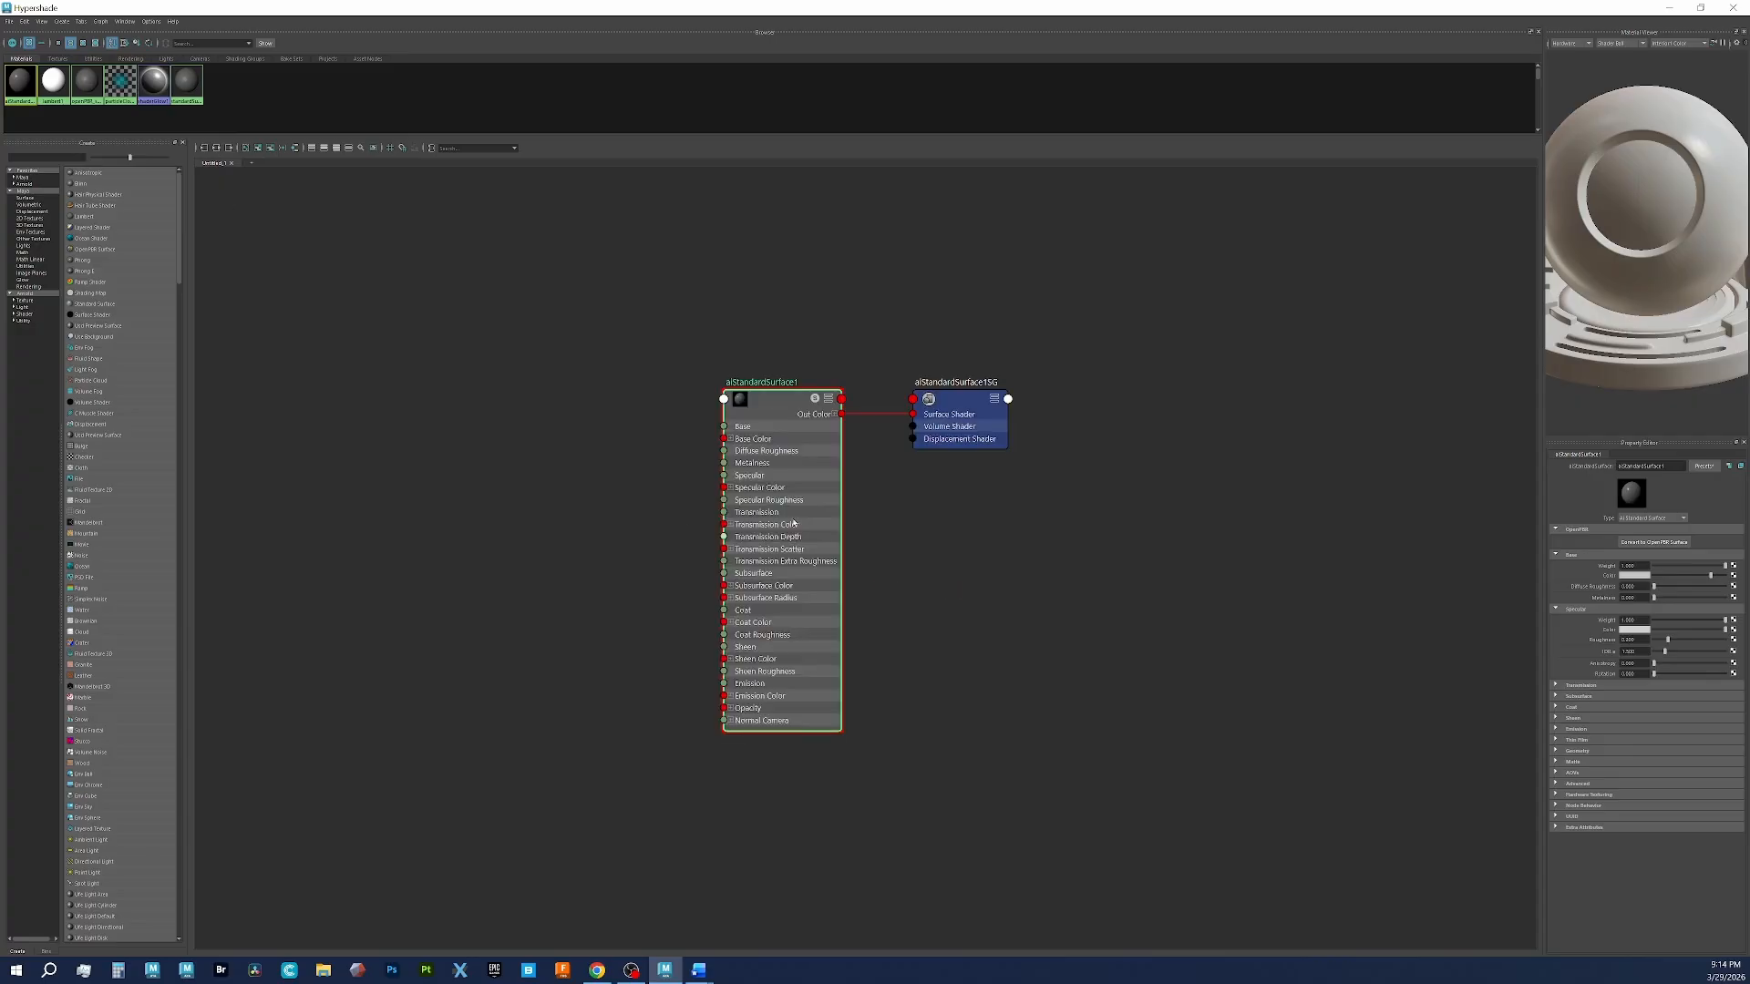
left_click(216, 149)
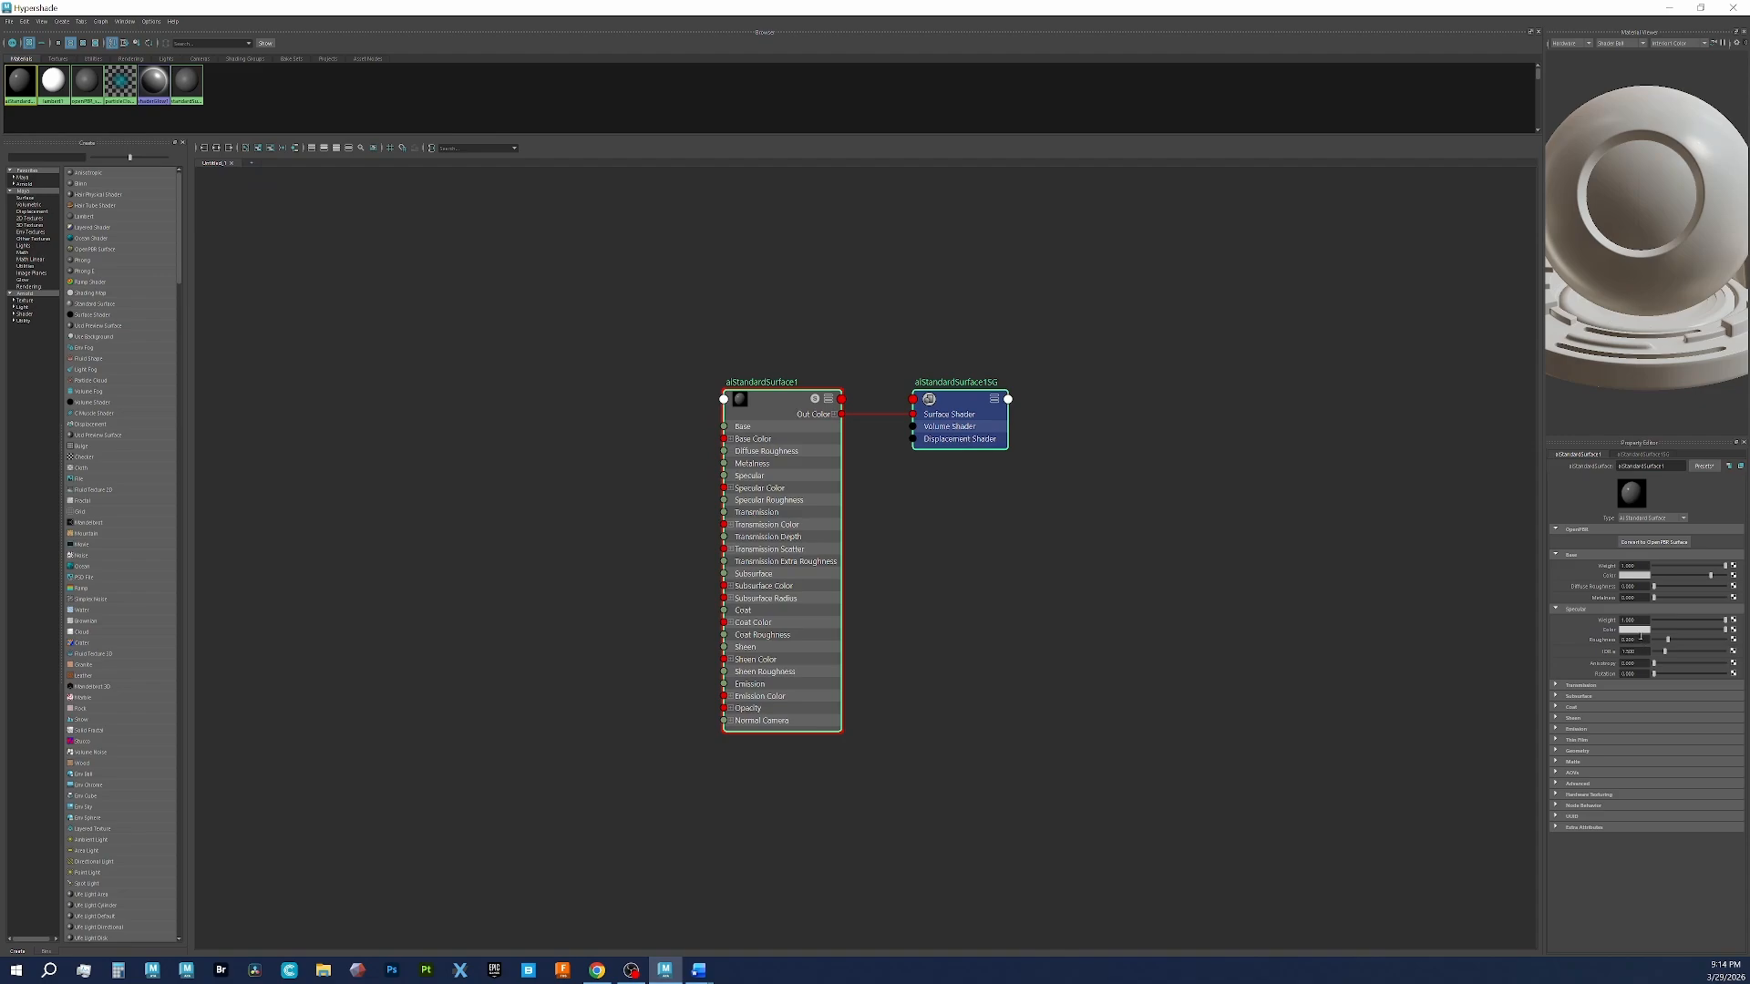
Edit the aiStandardSurface1 specular roughness value and close the Hypershade
left_click(1638, 638)
type(".35")
key("Return")
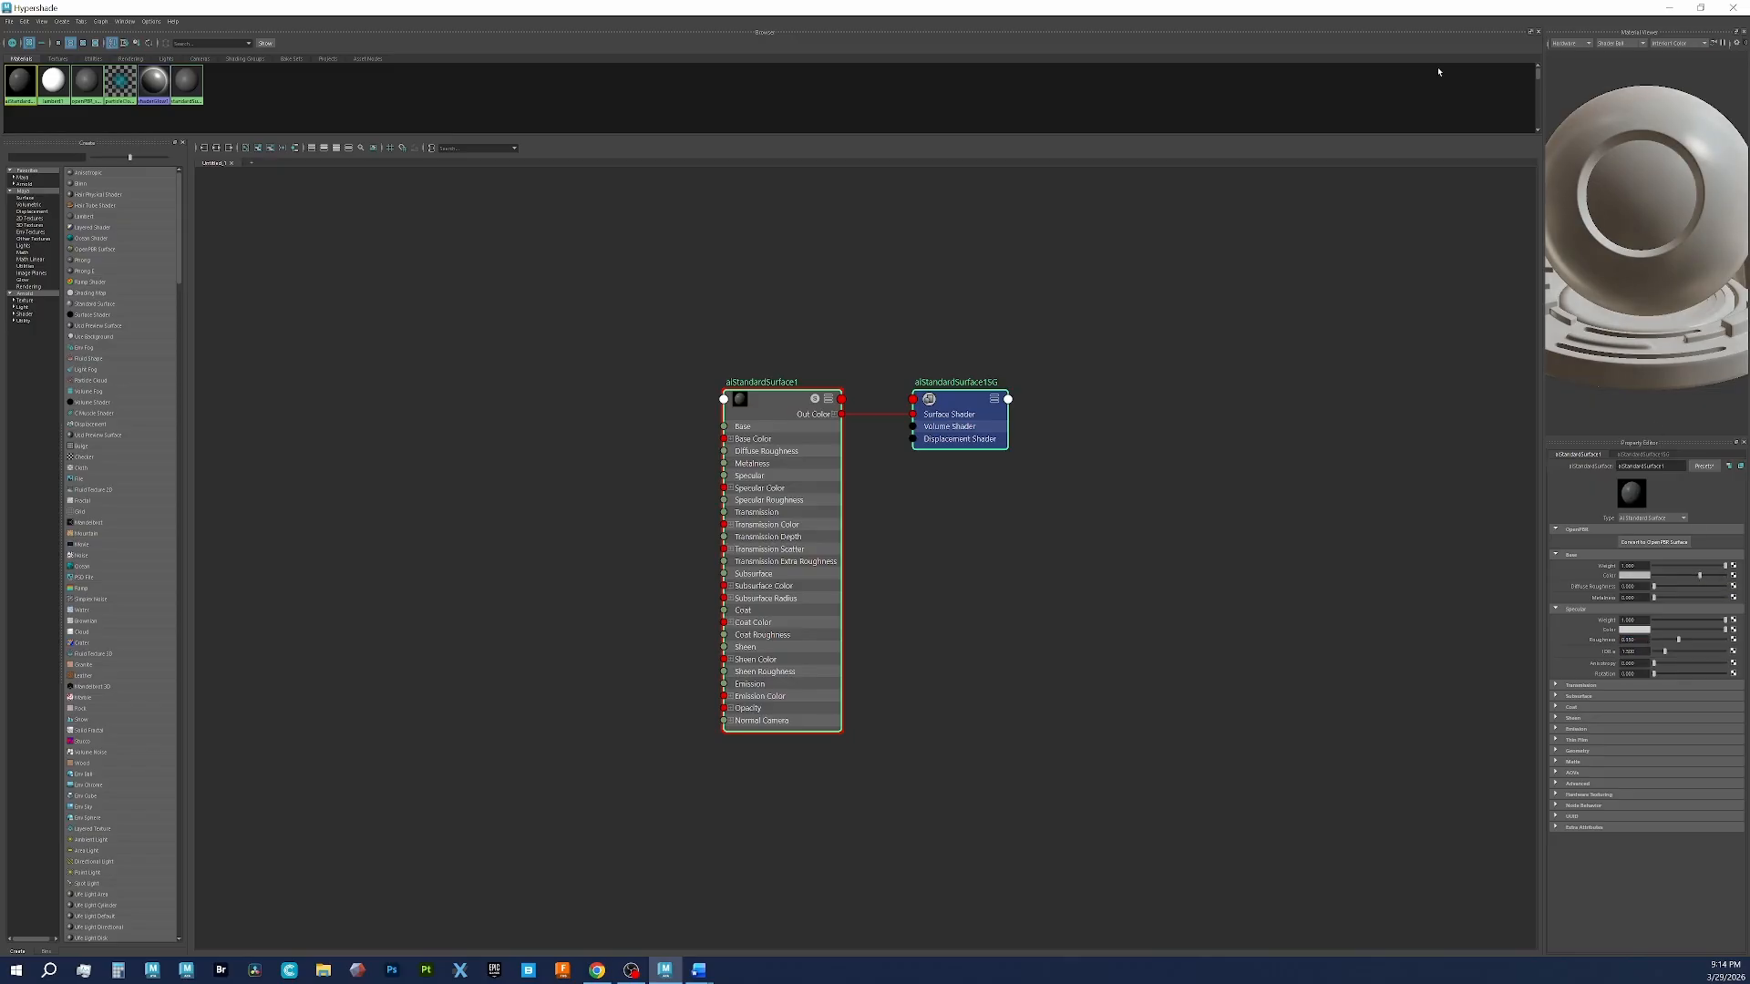
left_click(1669, 7)
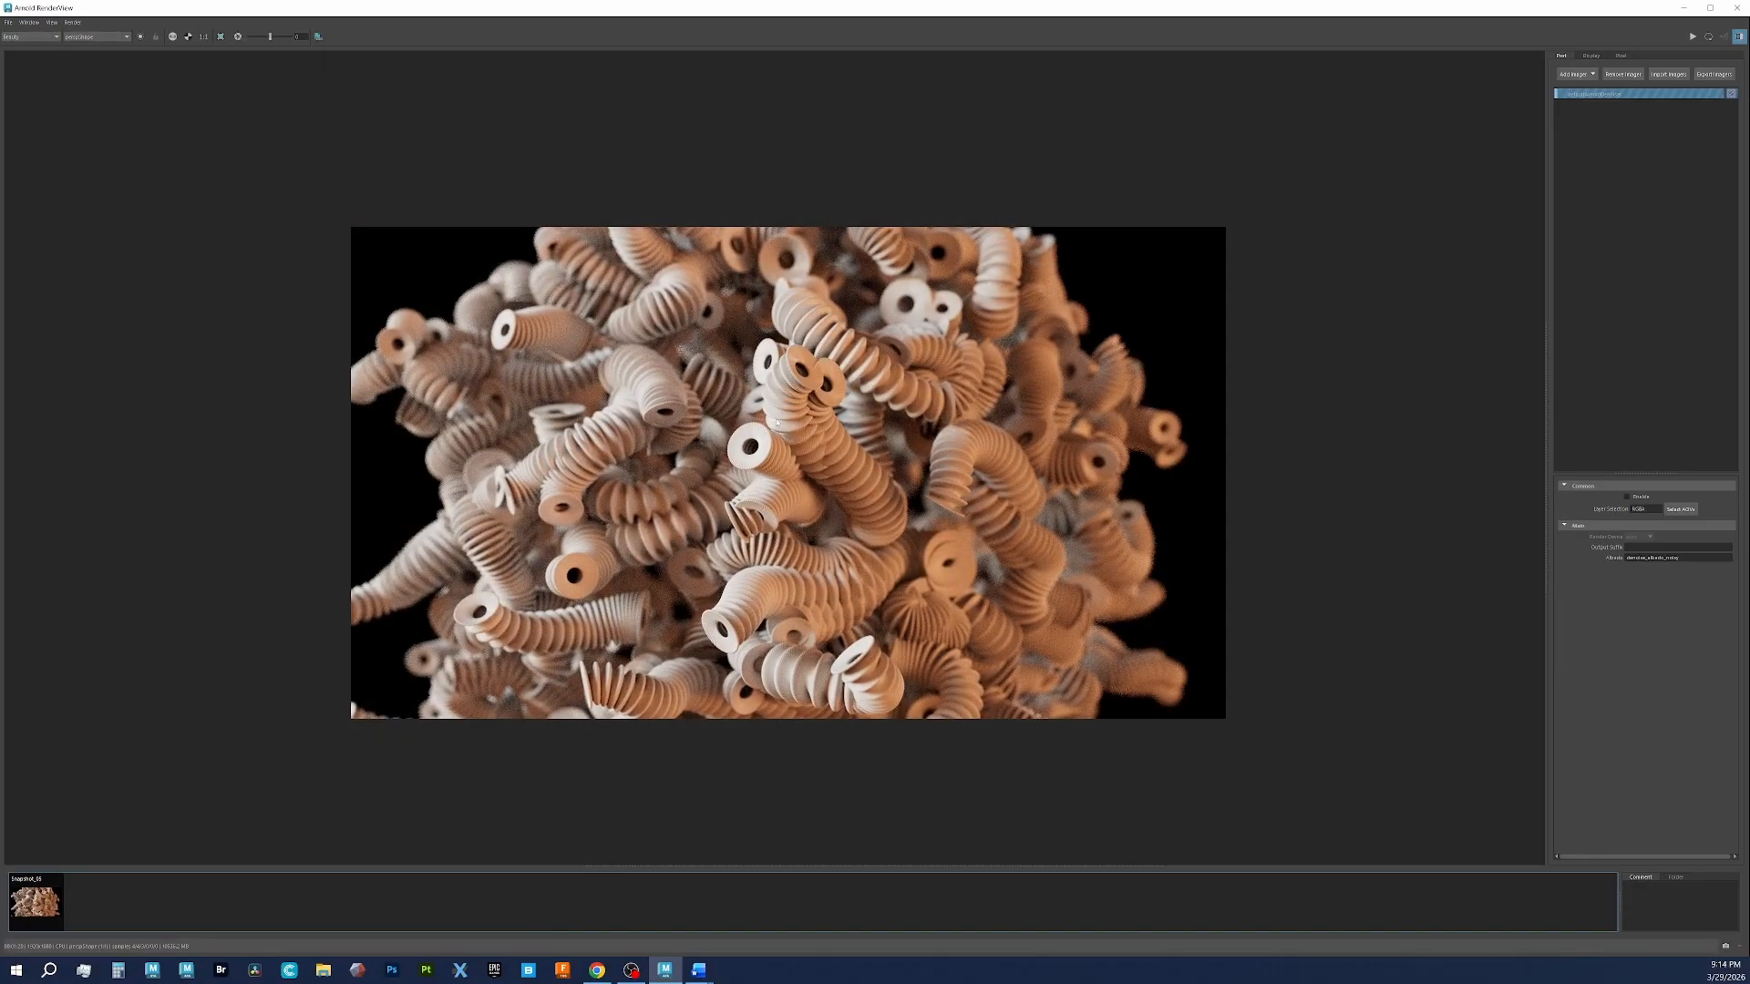
Zoom into the current render to inspect it and zoom back out
scroll(776, 422, "up", 4)
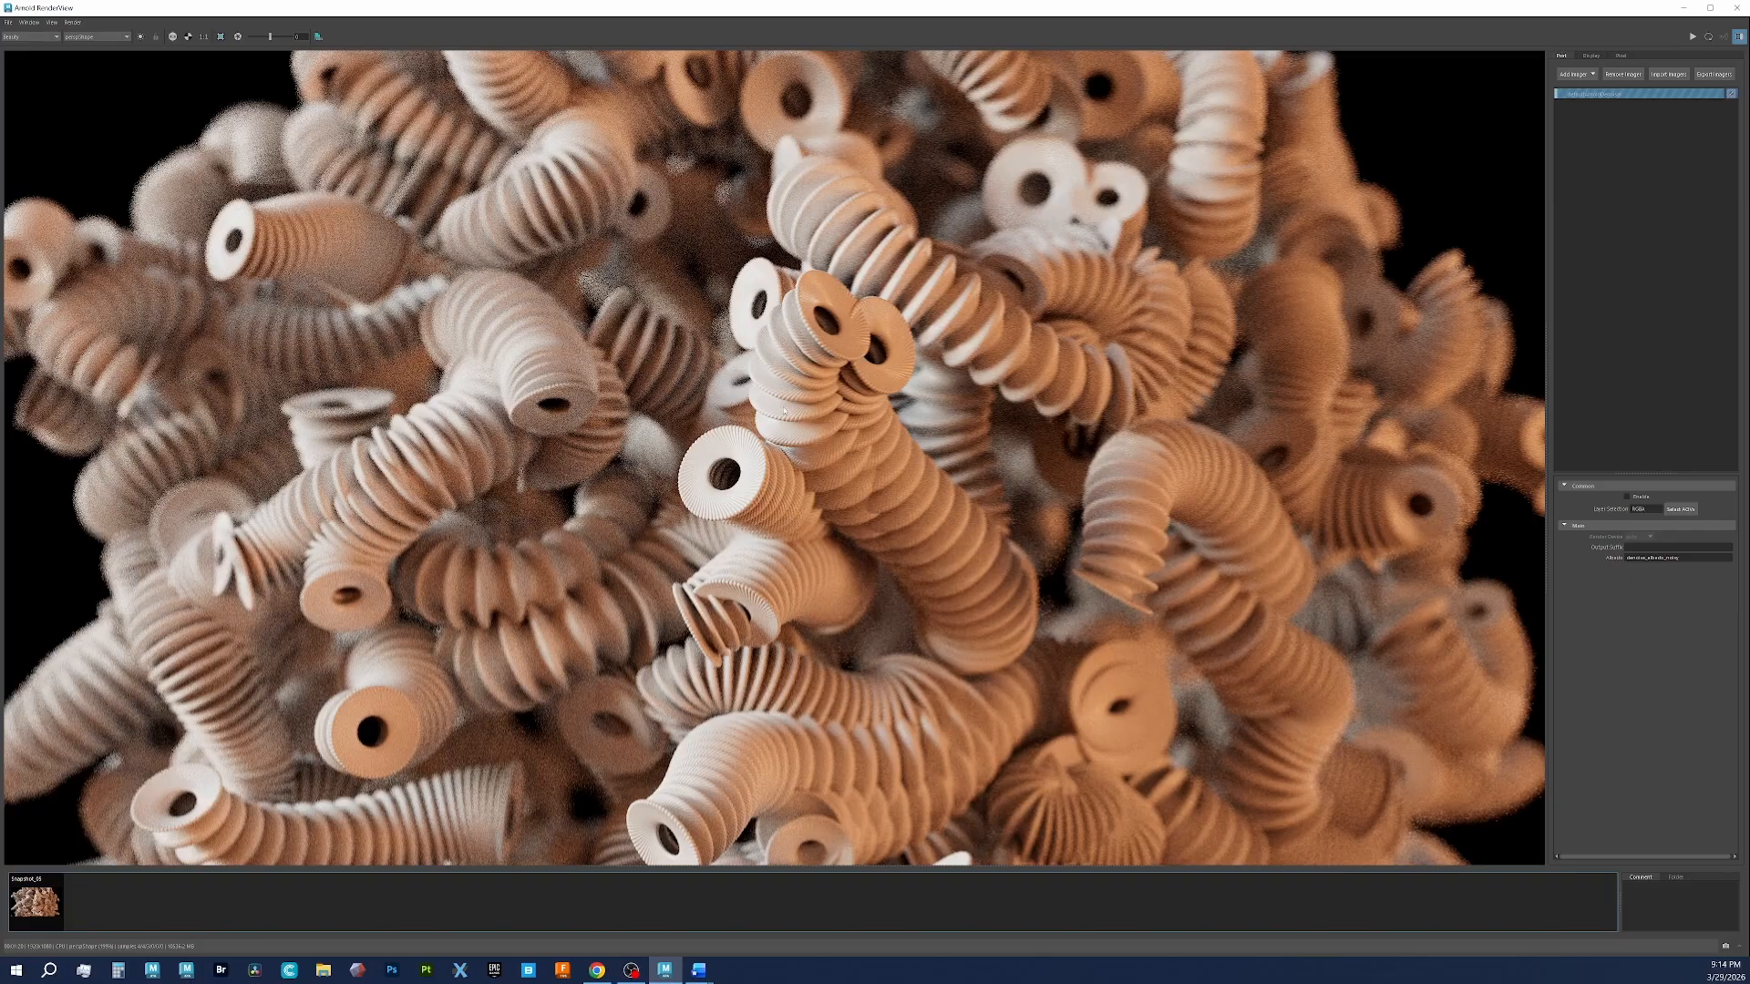
scroll(783, 412, "down", 5)
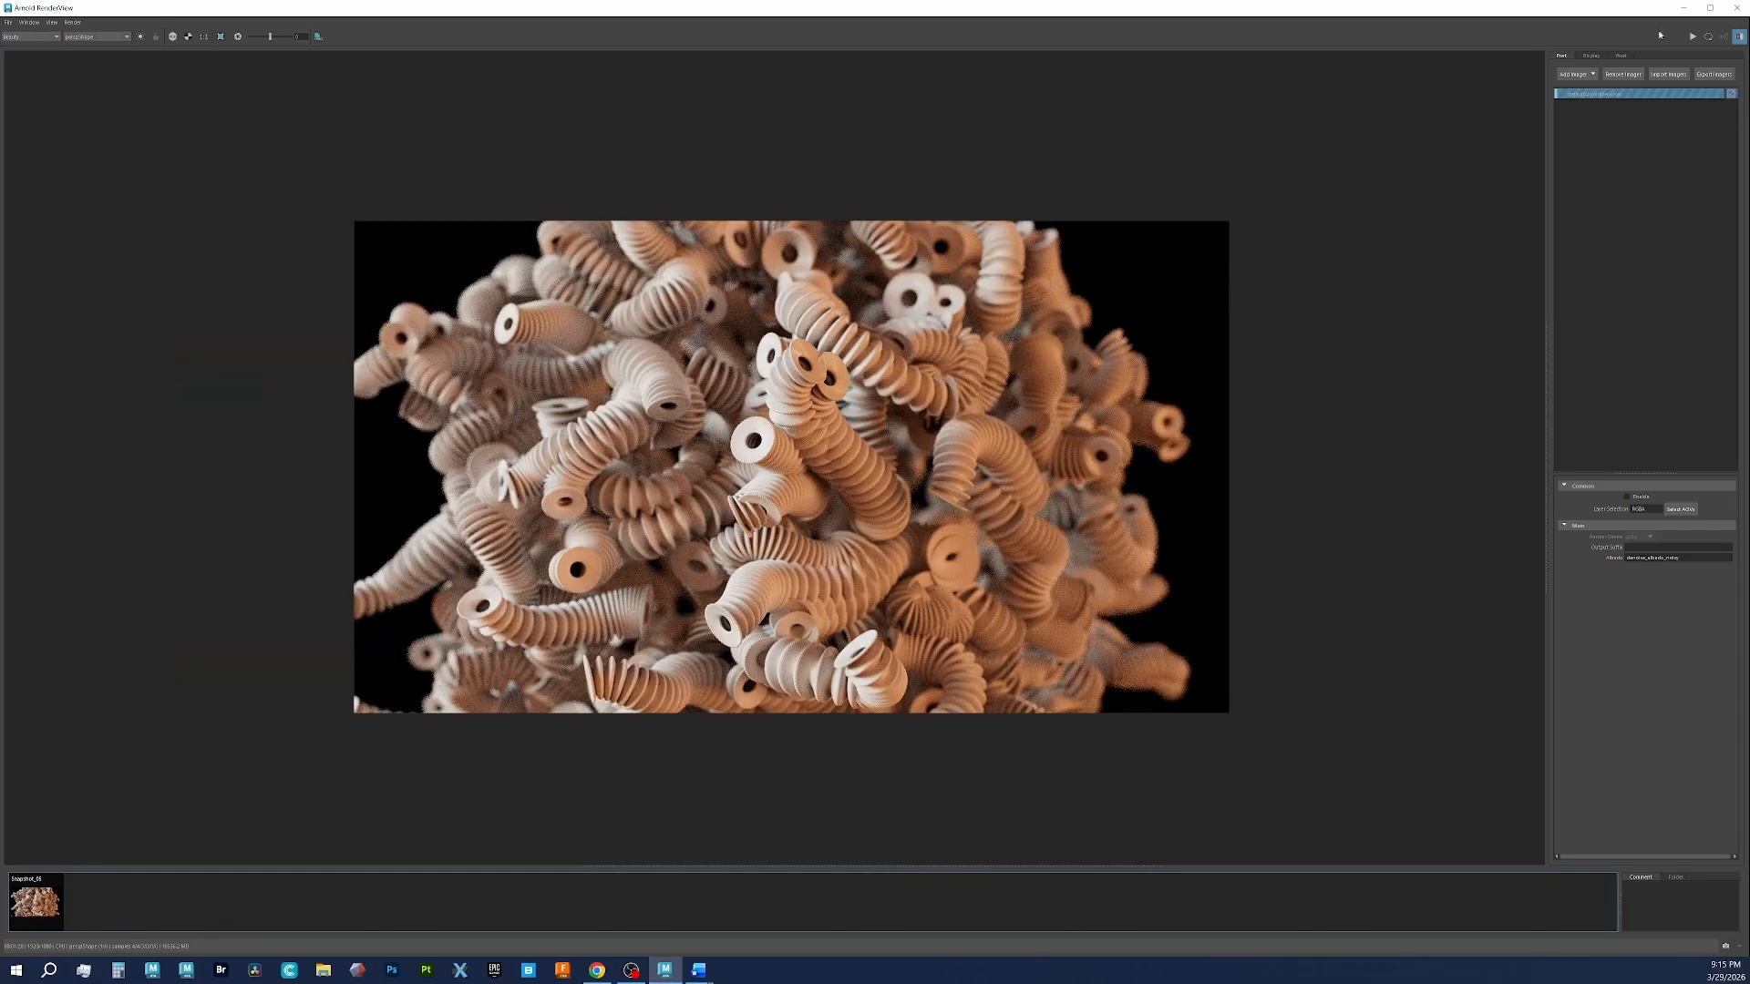
left_click(1683, 8)
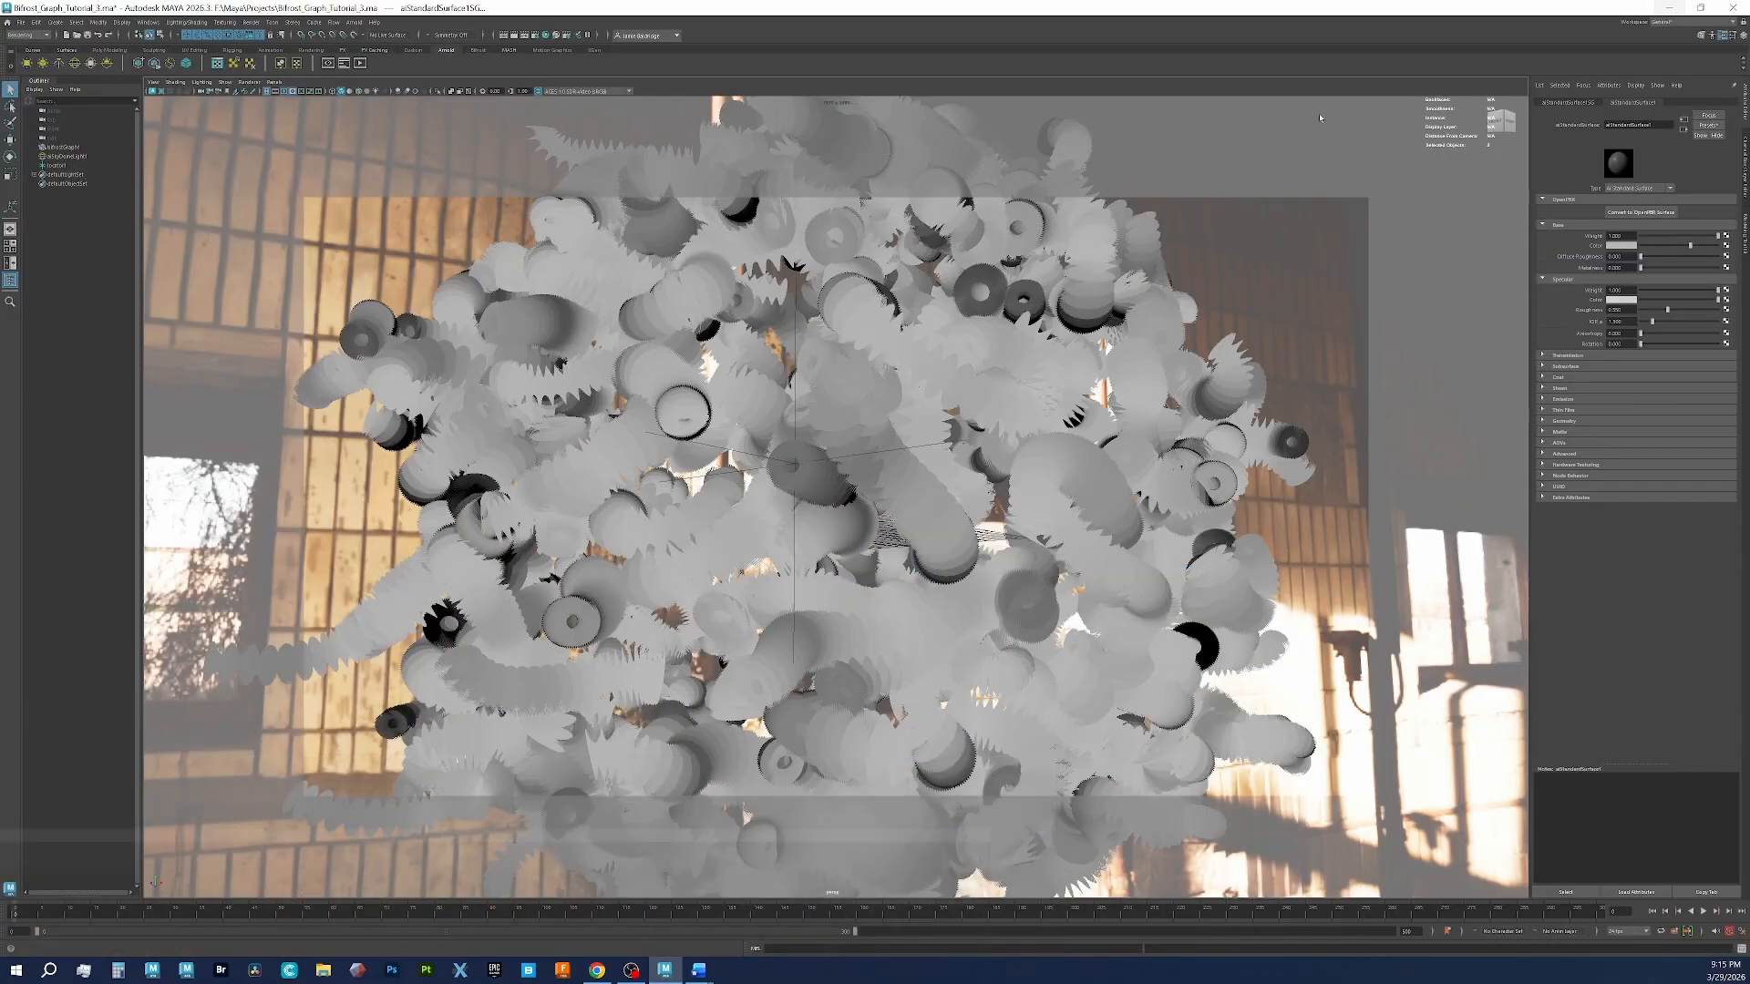
Raise the sky dome light's samples slightly and close Render Settings
left_click(534, 35)
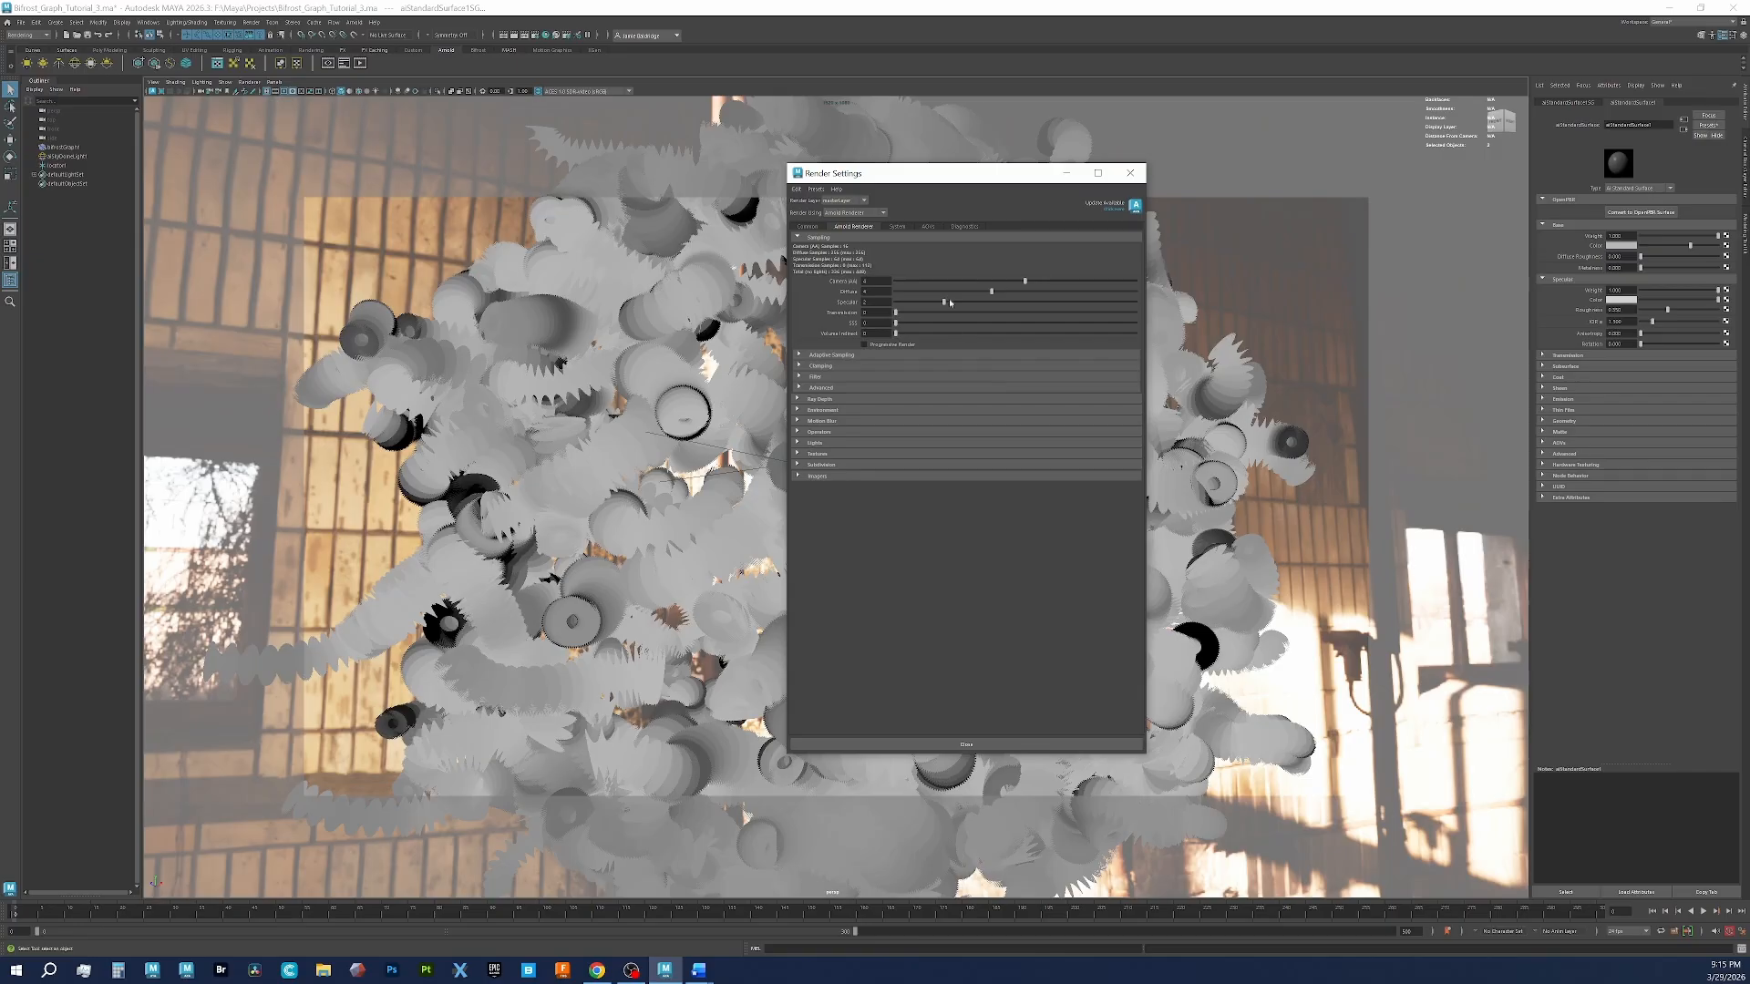
left_click(68, 156)
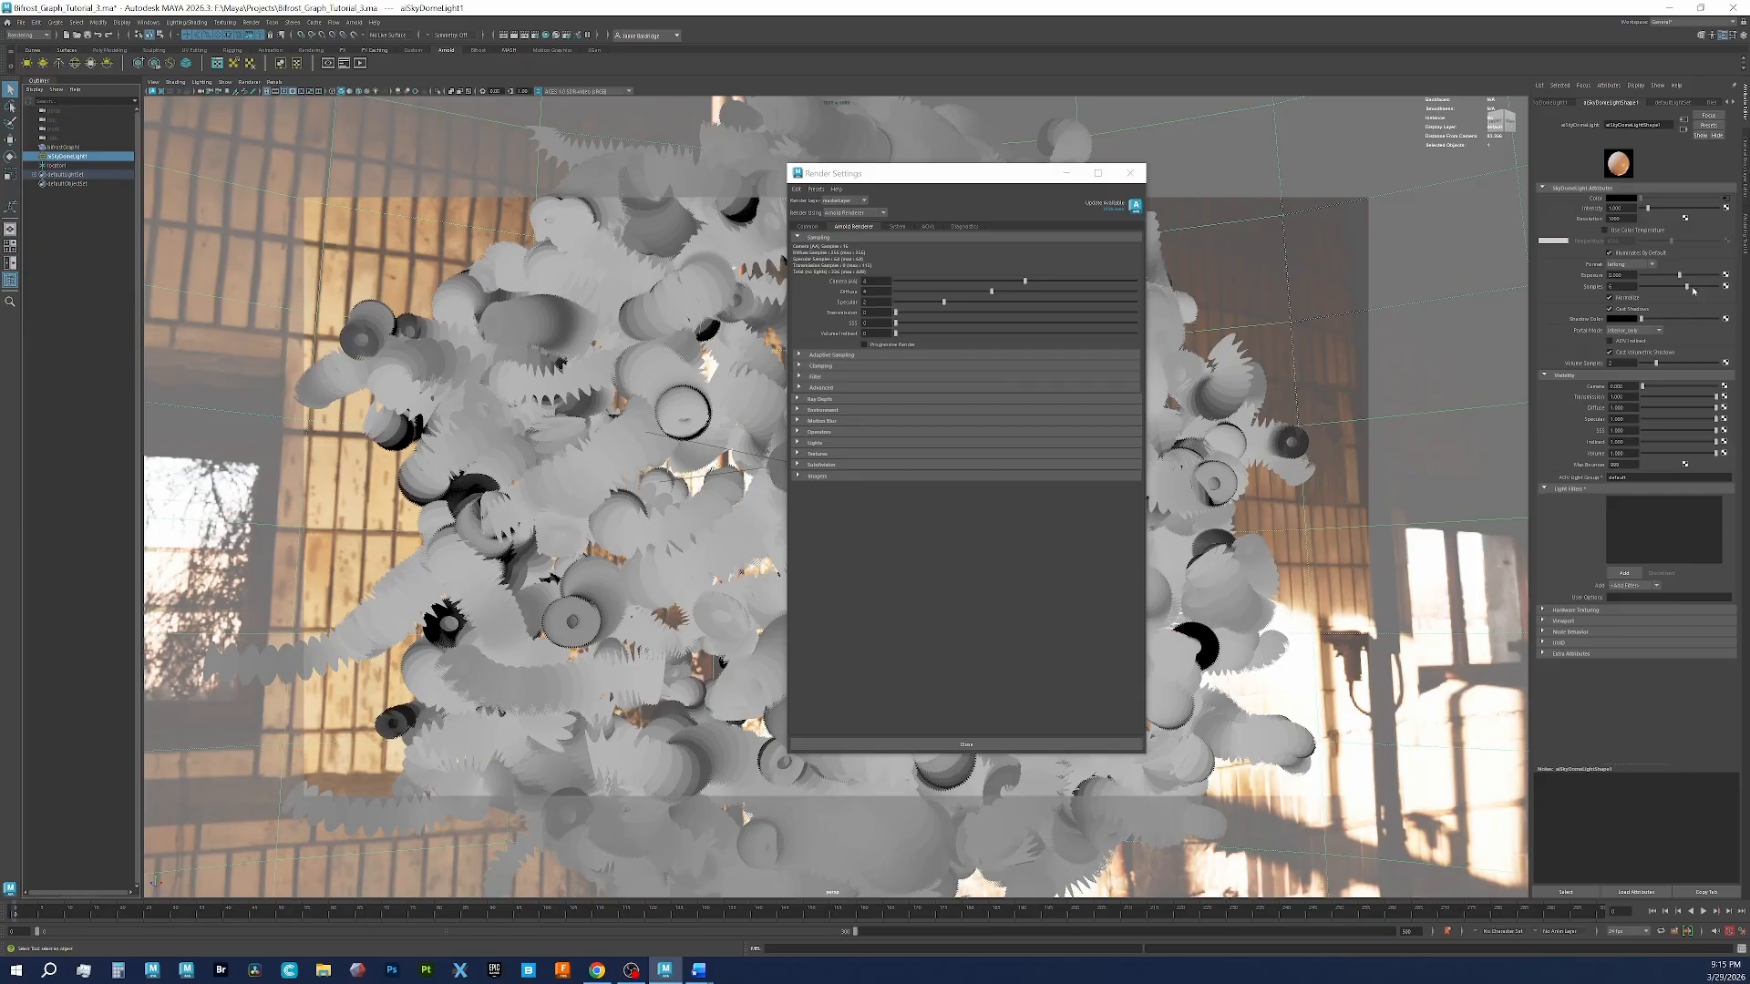
left_click_drag(1695, 287, 1702, 286)
left_click(1129, 174)
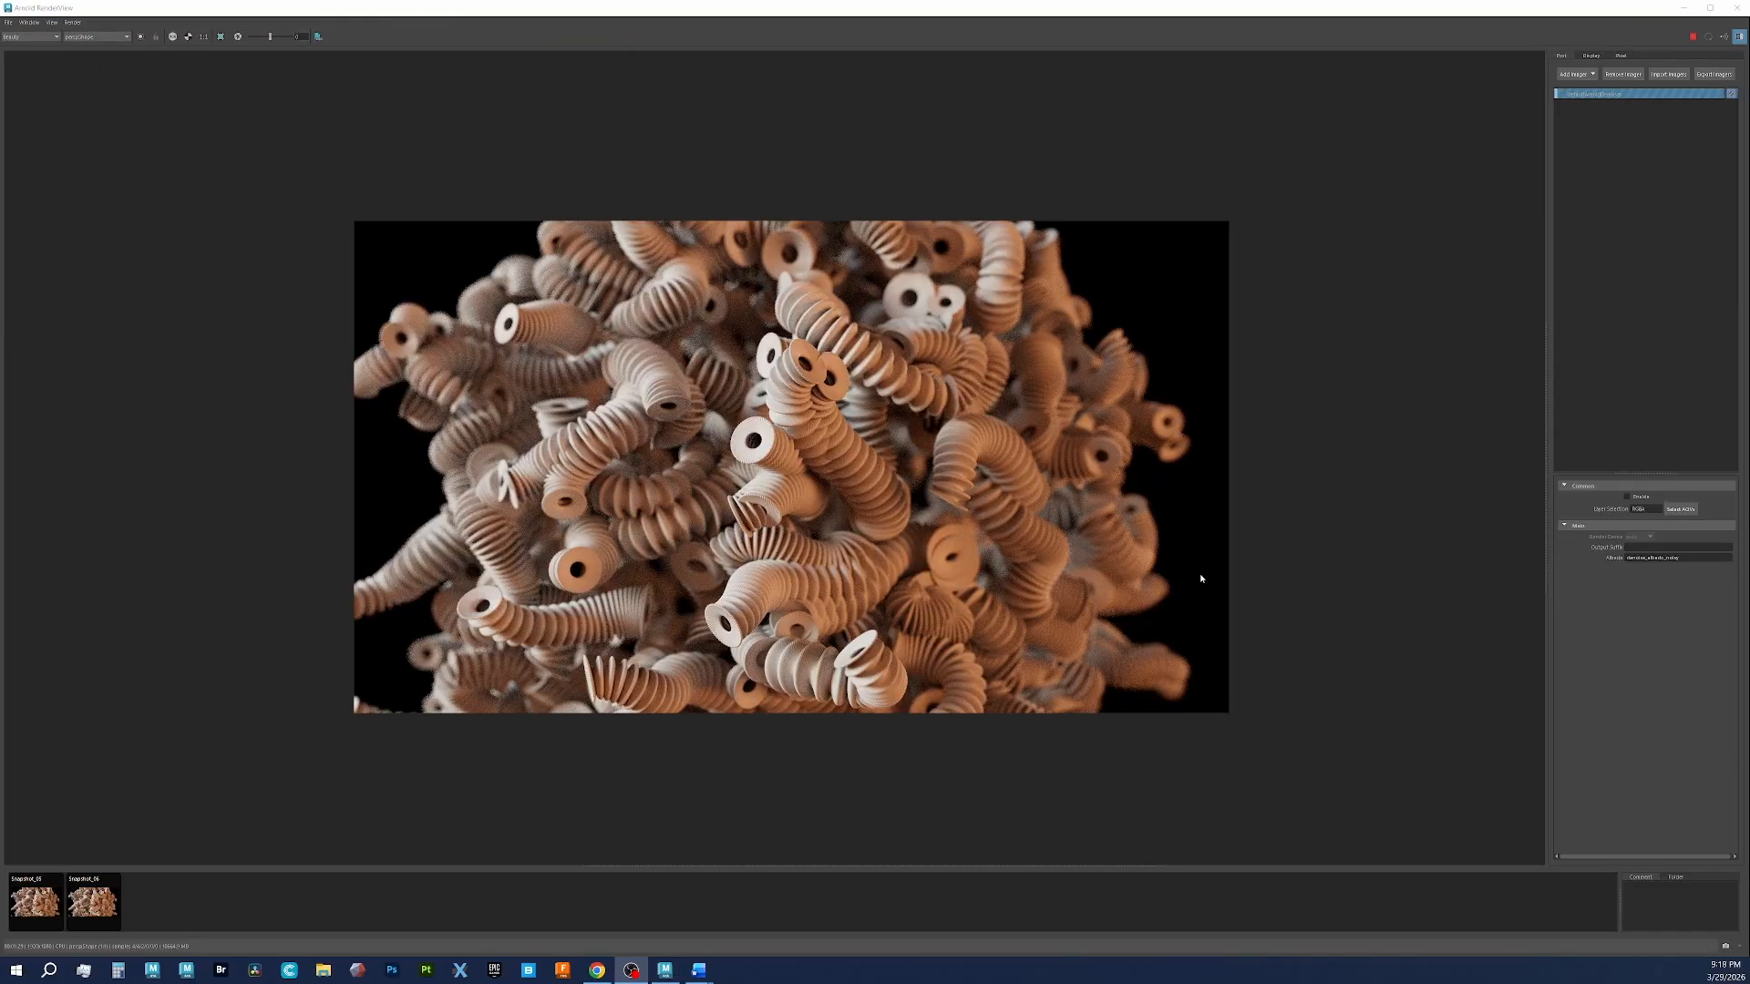
Toggle the second render snapshot to compare it with the current render
left_click(93, 902)
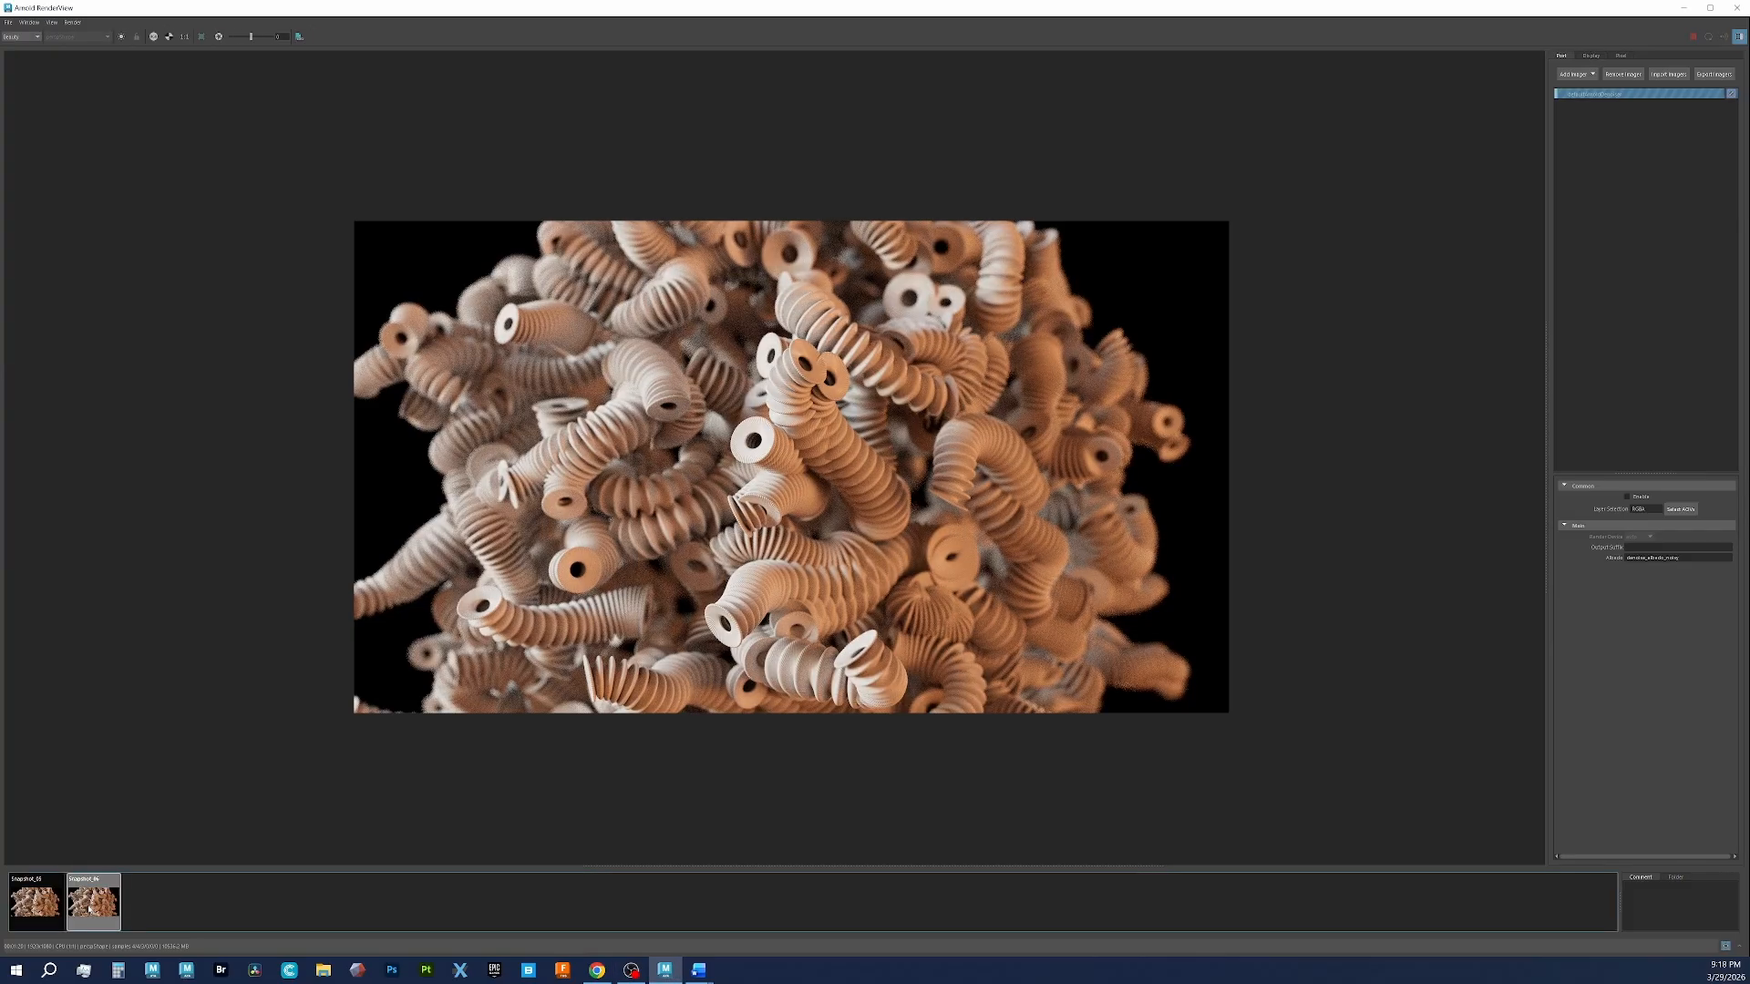
left_click(93, 902)
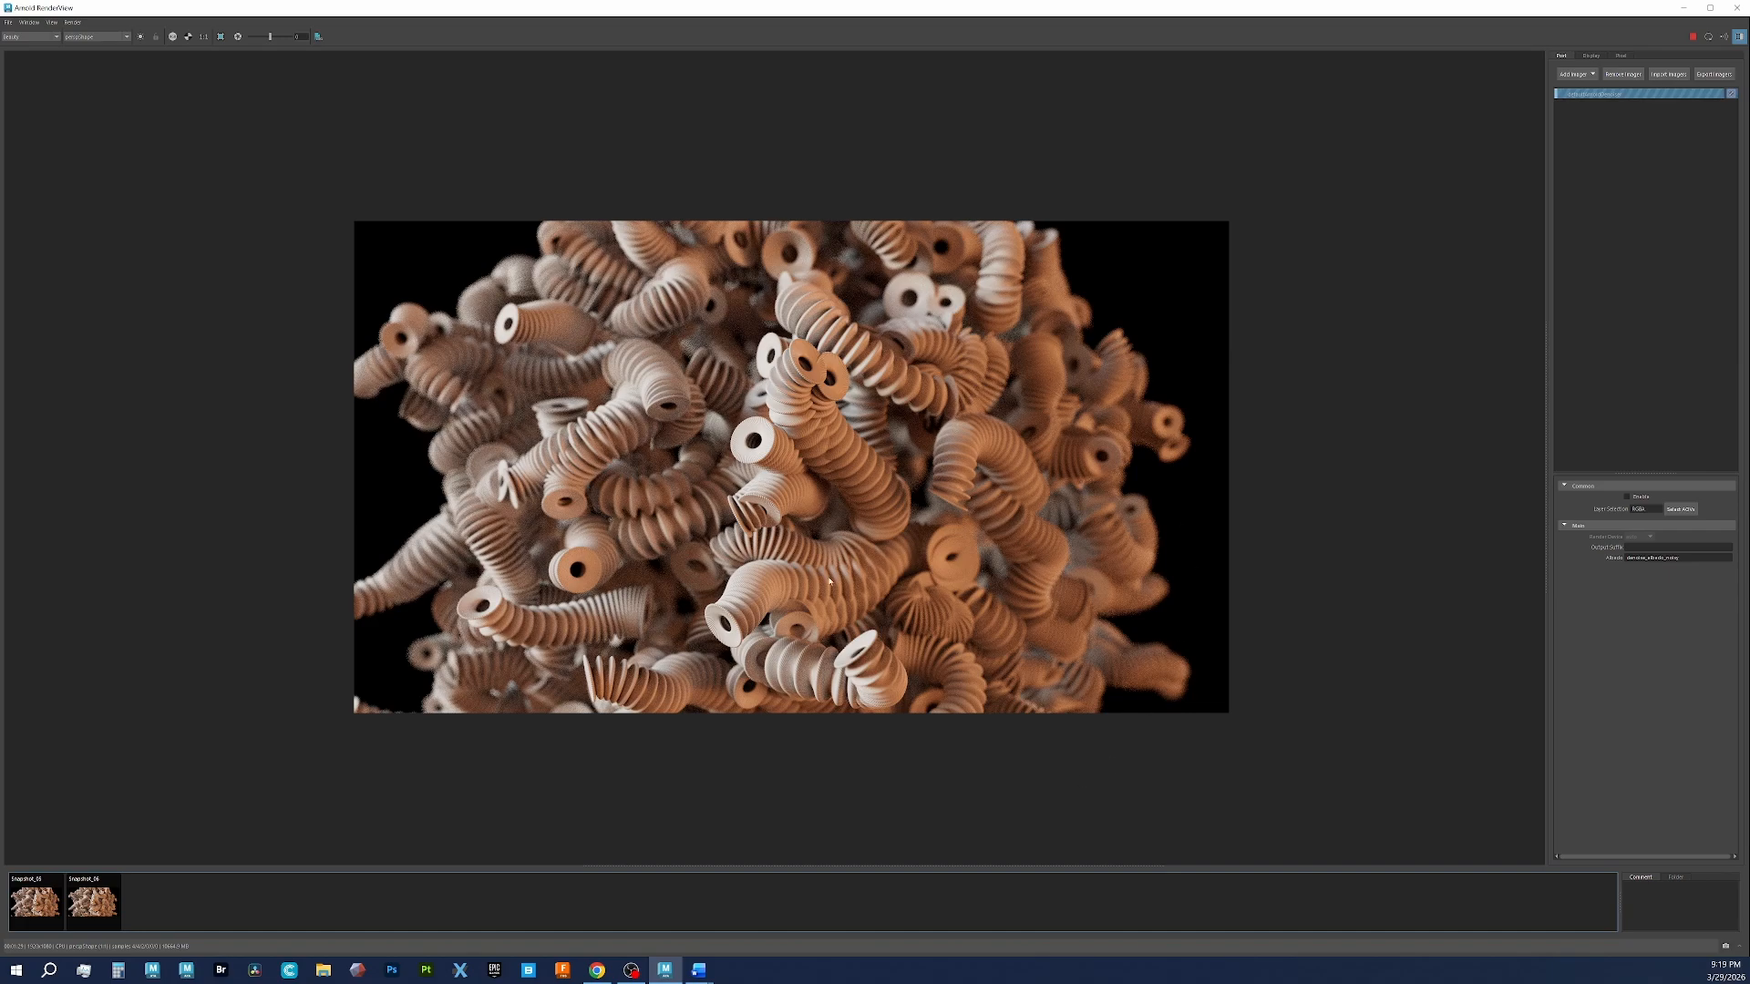
Return to the Maya scene, select the perspective camera and expand its Arnold camera attributes
left_click(1683, 8)
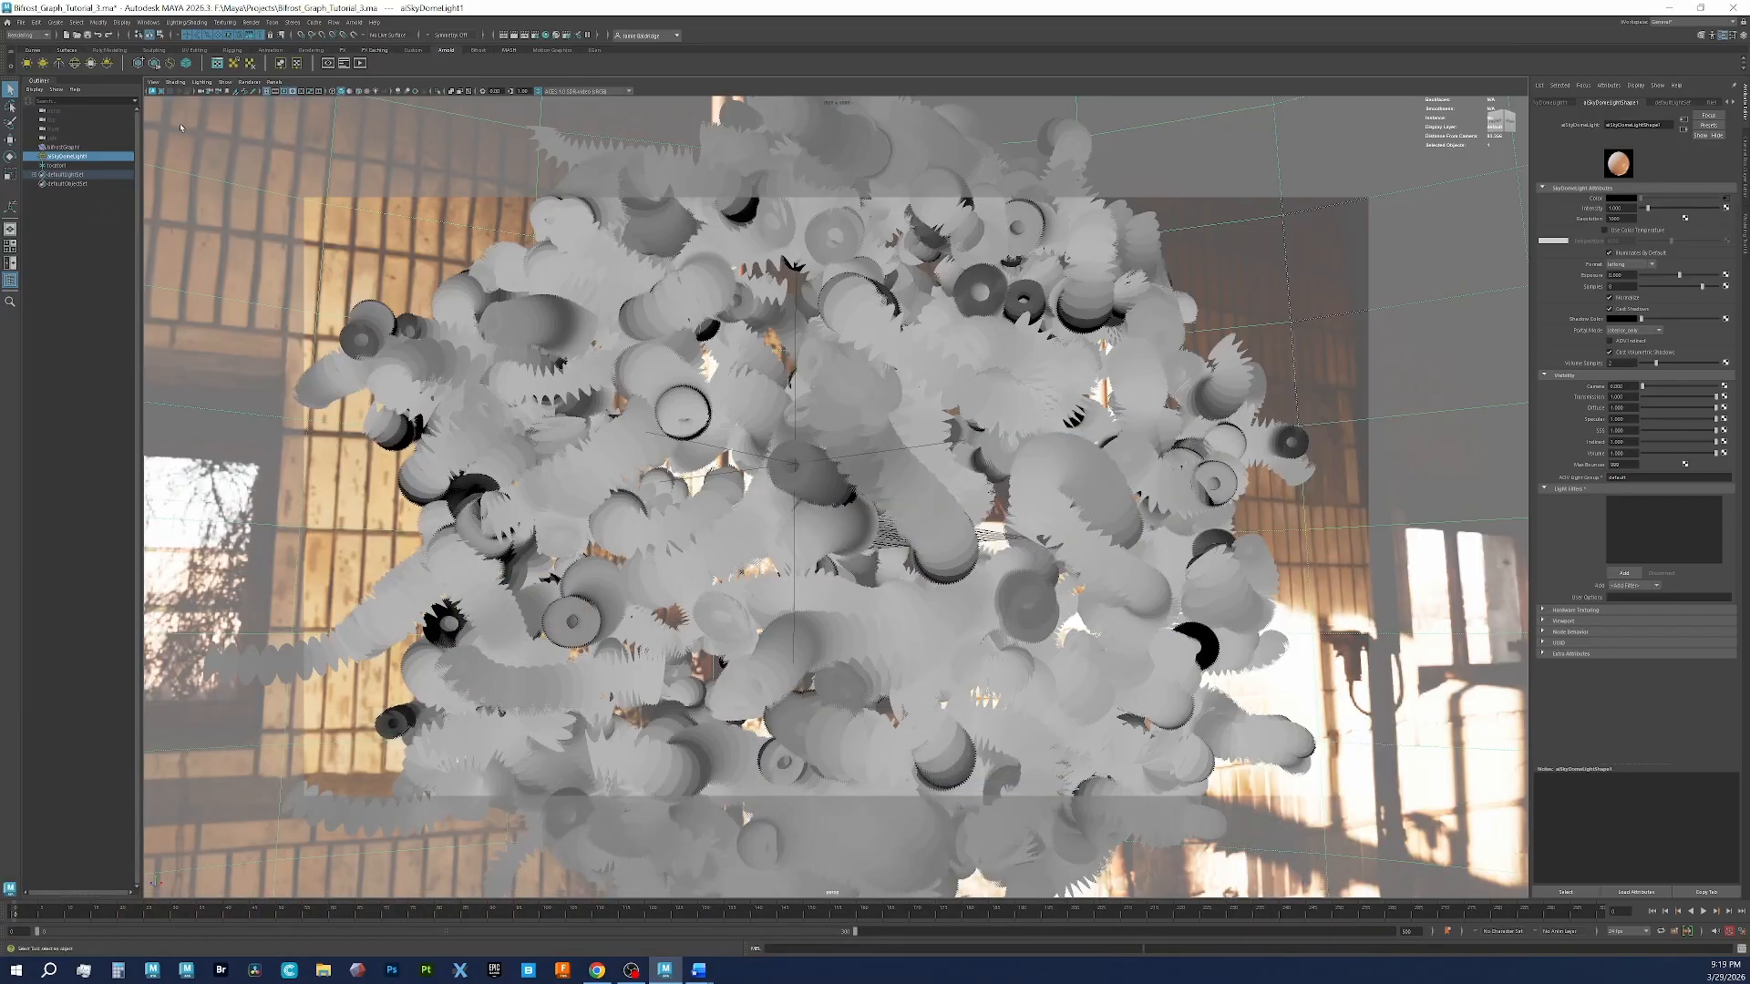
left_click(154, 82)
left_click(167, 103)
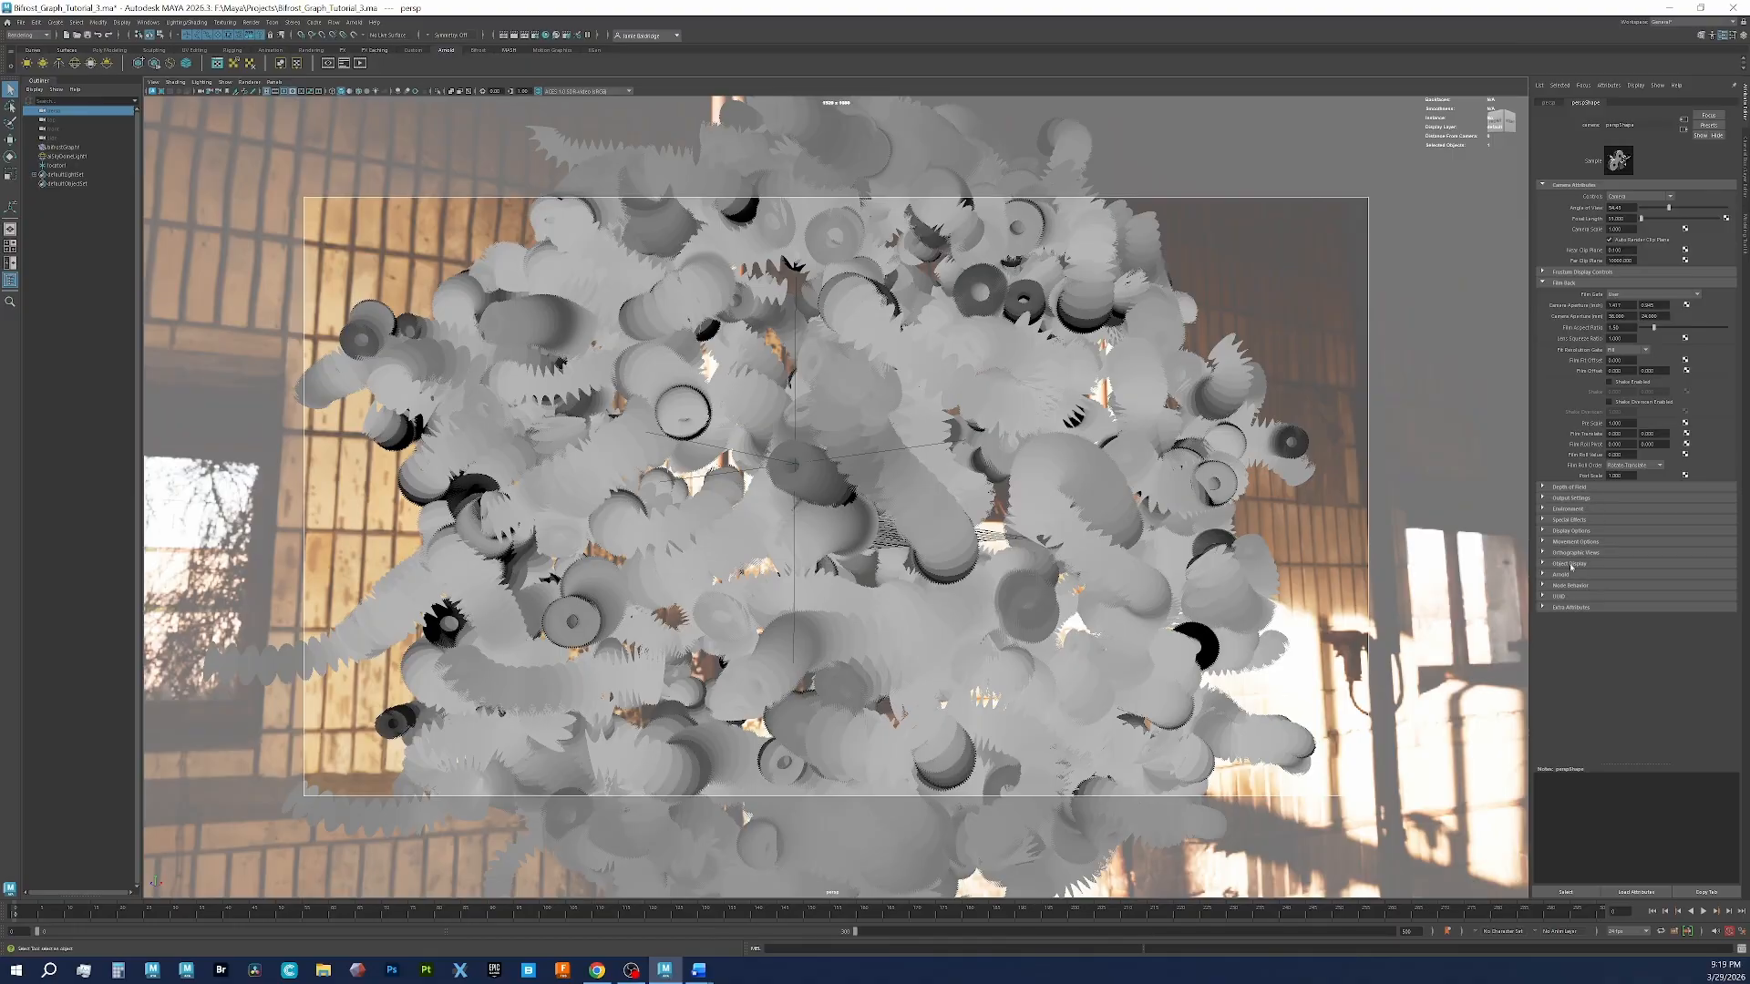
left_click(1571, 575)
scroll(1633, 574, "down", 2)
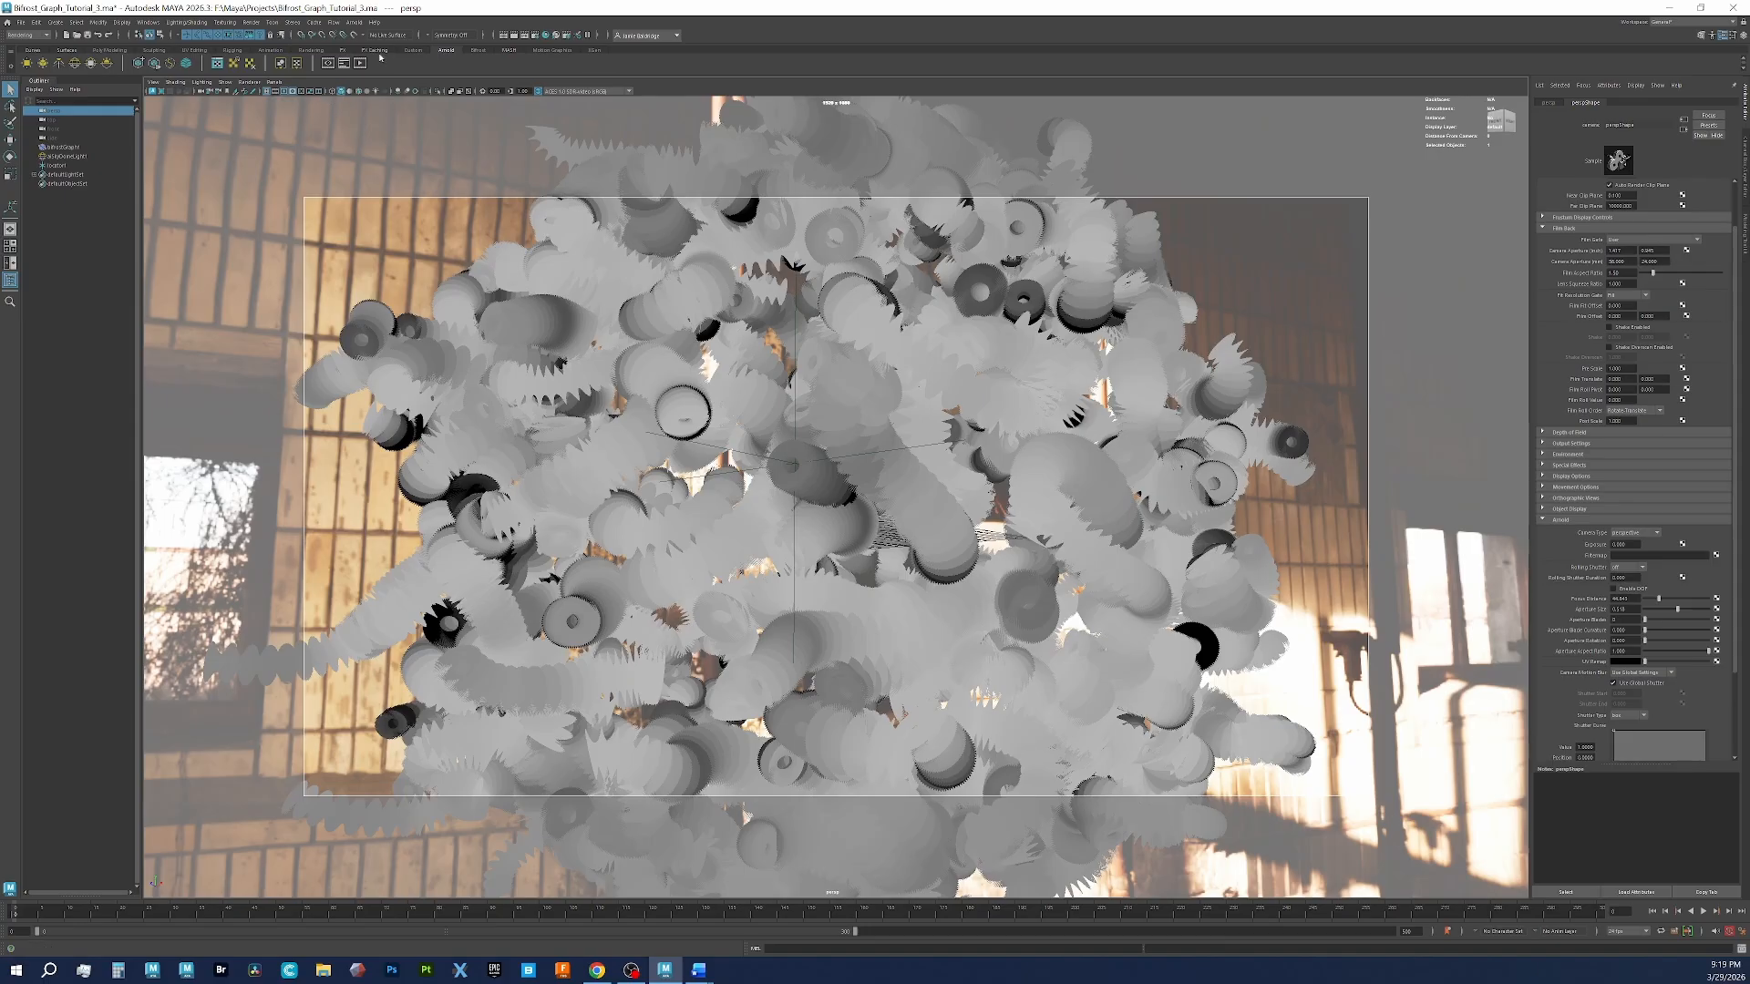
Open Render Settings and add a new AOV from the available AOVs list to the active AOVs
left_click(536, 35)
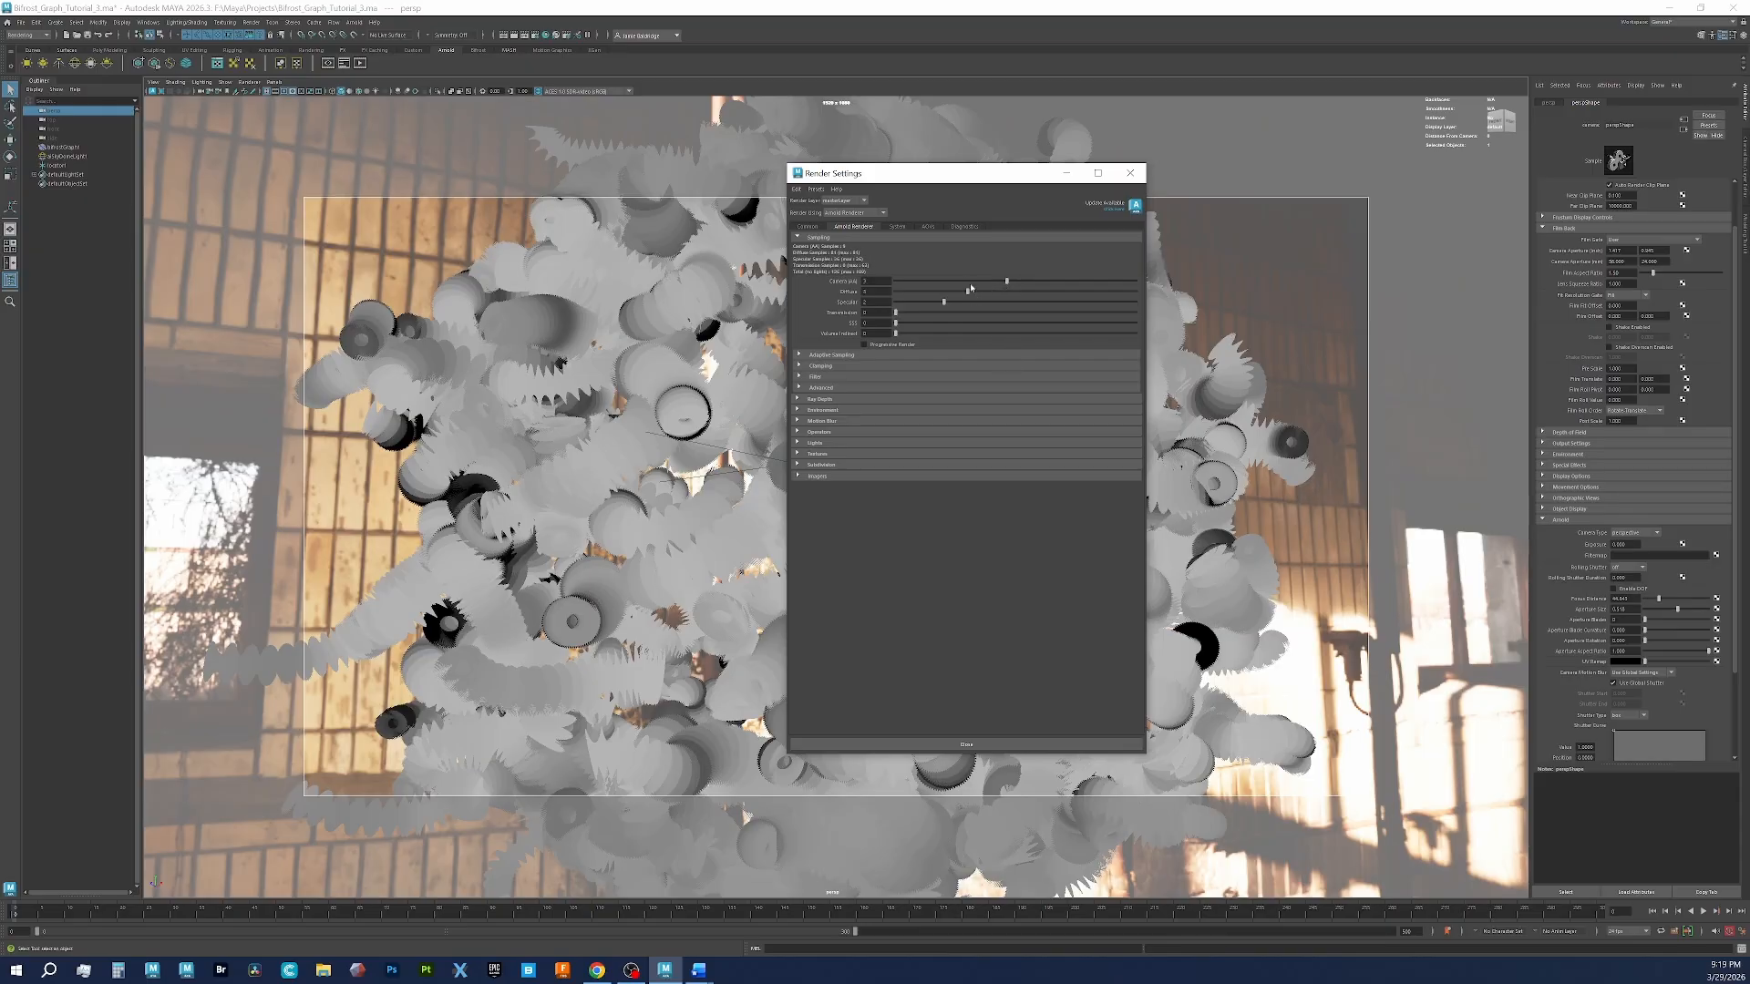
left_click(1130, 172)
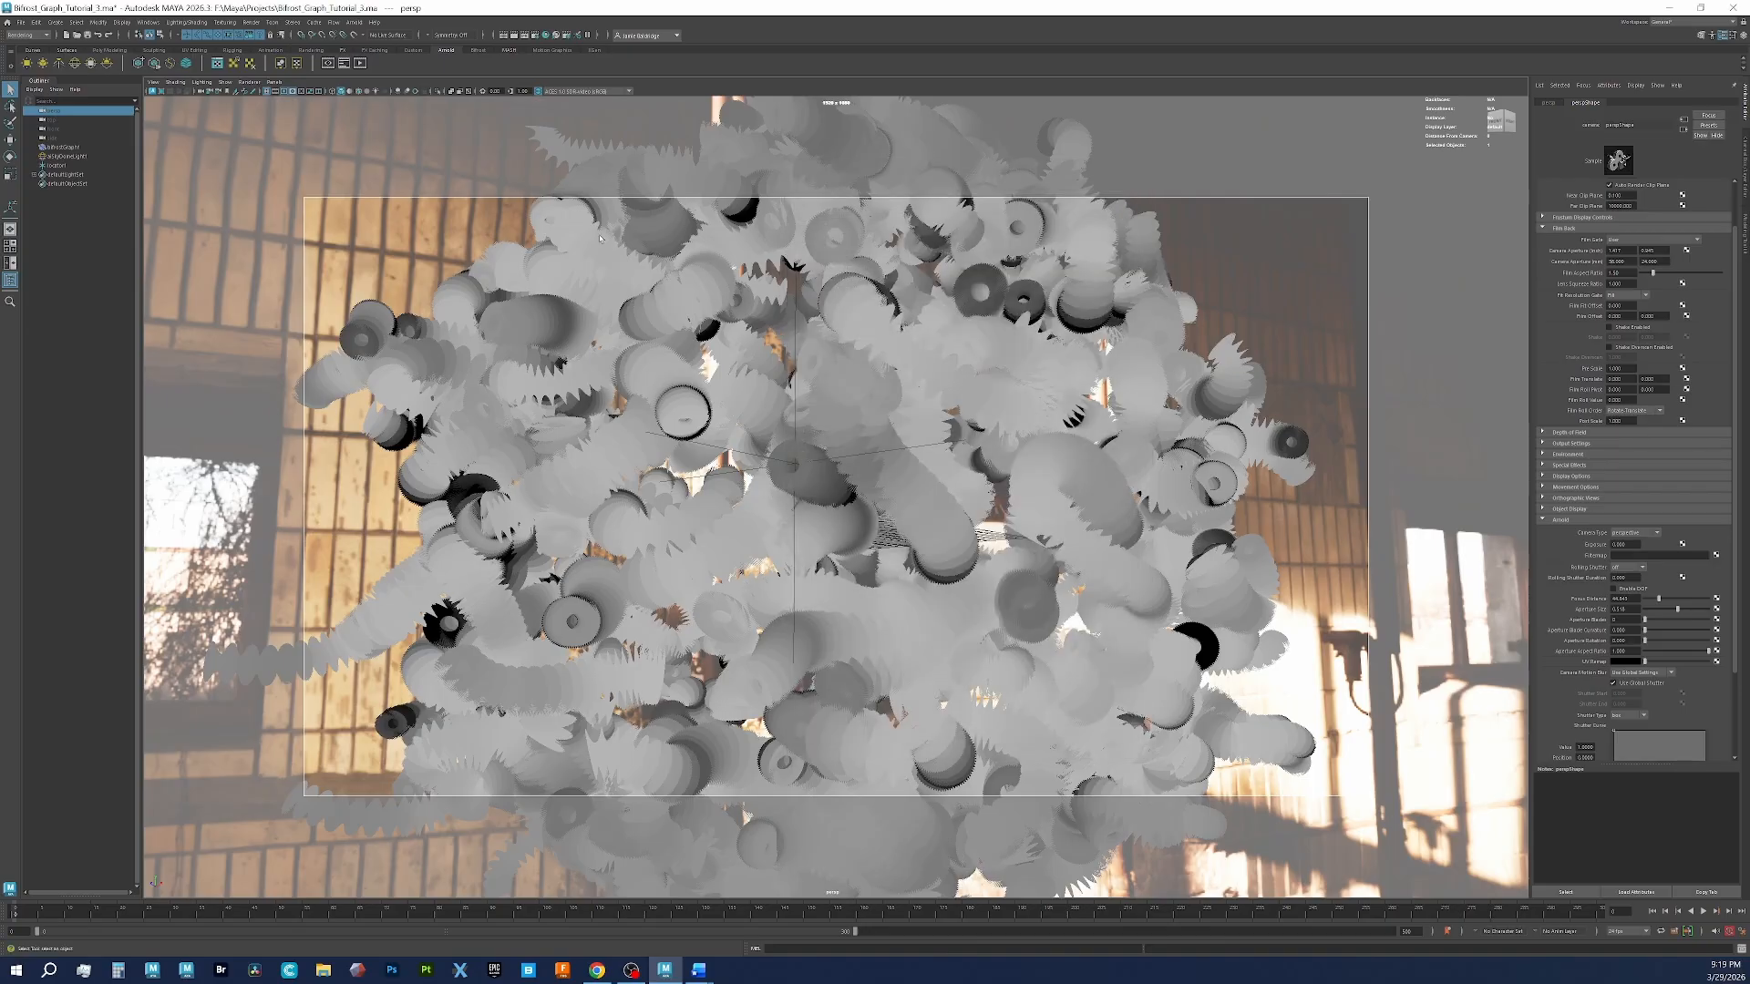
left_click(535, 35)
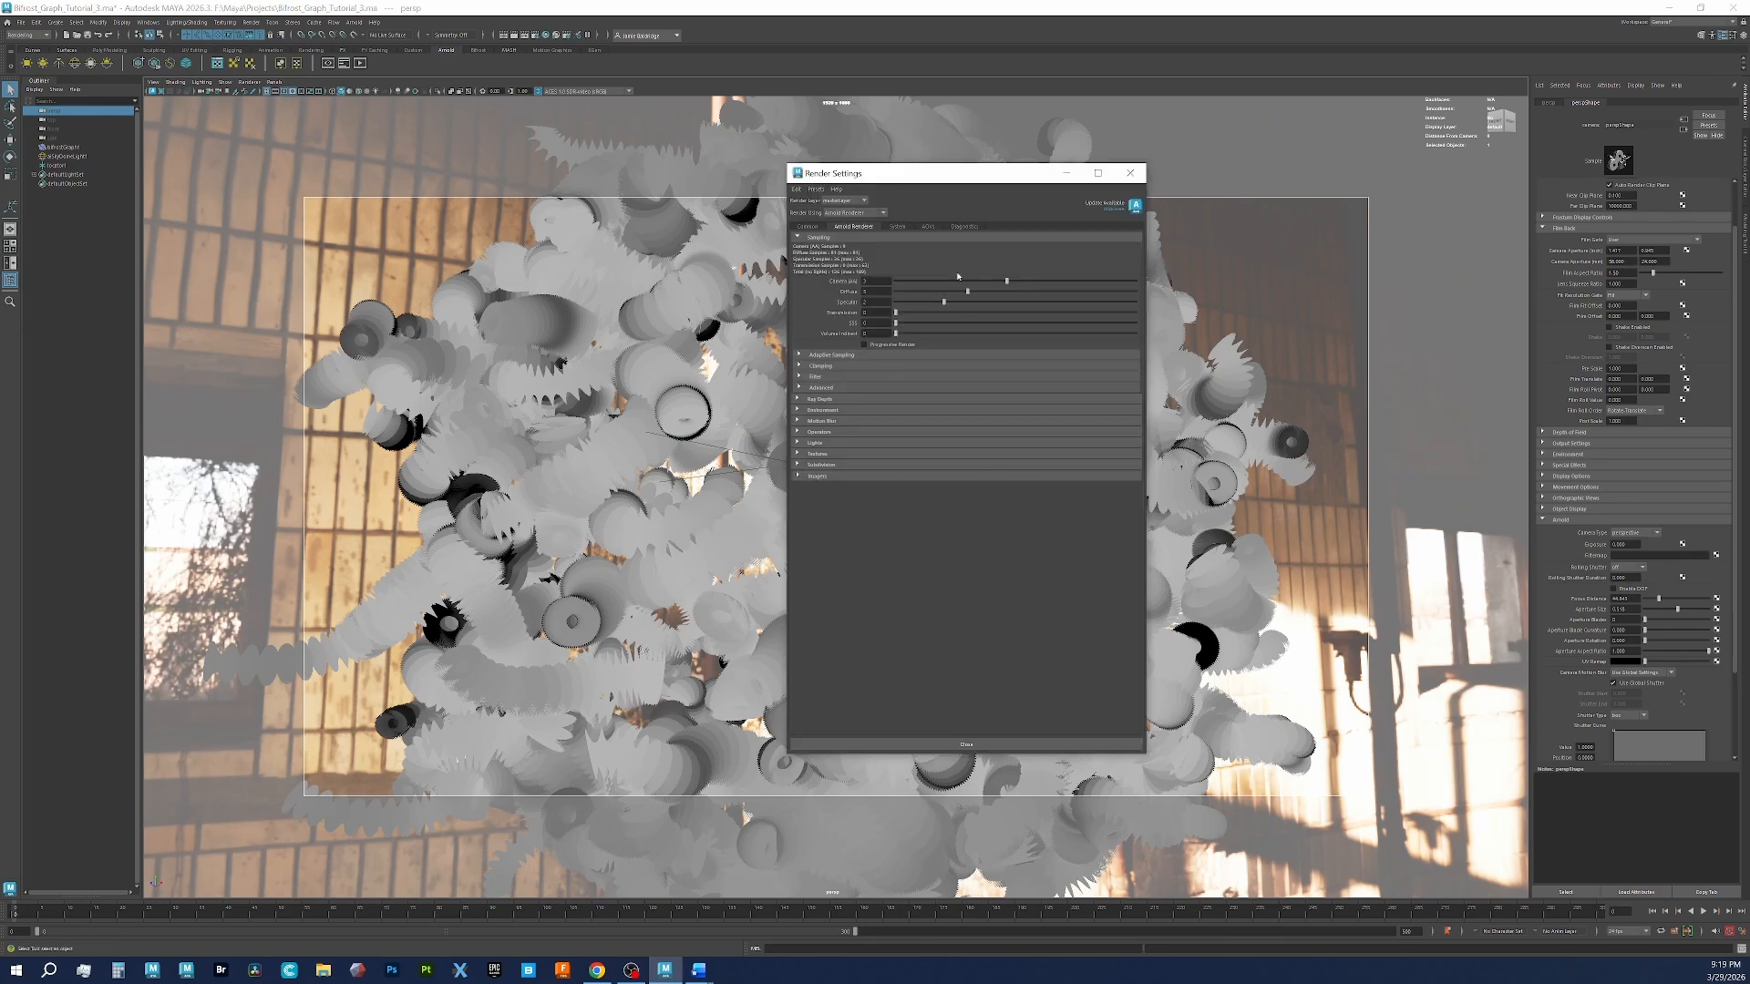
left_click(929, 226)
scroll(868, 326, "down", 5)
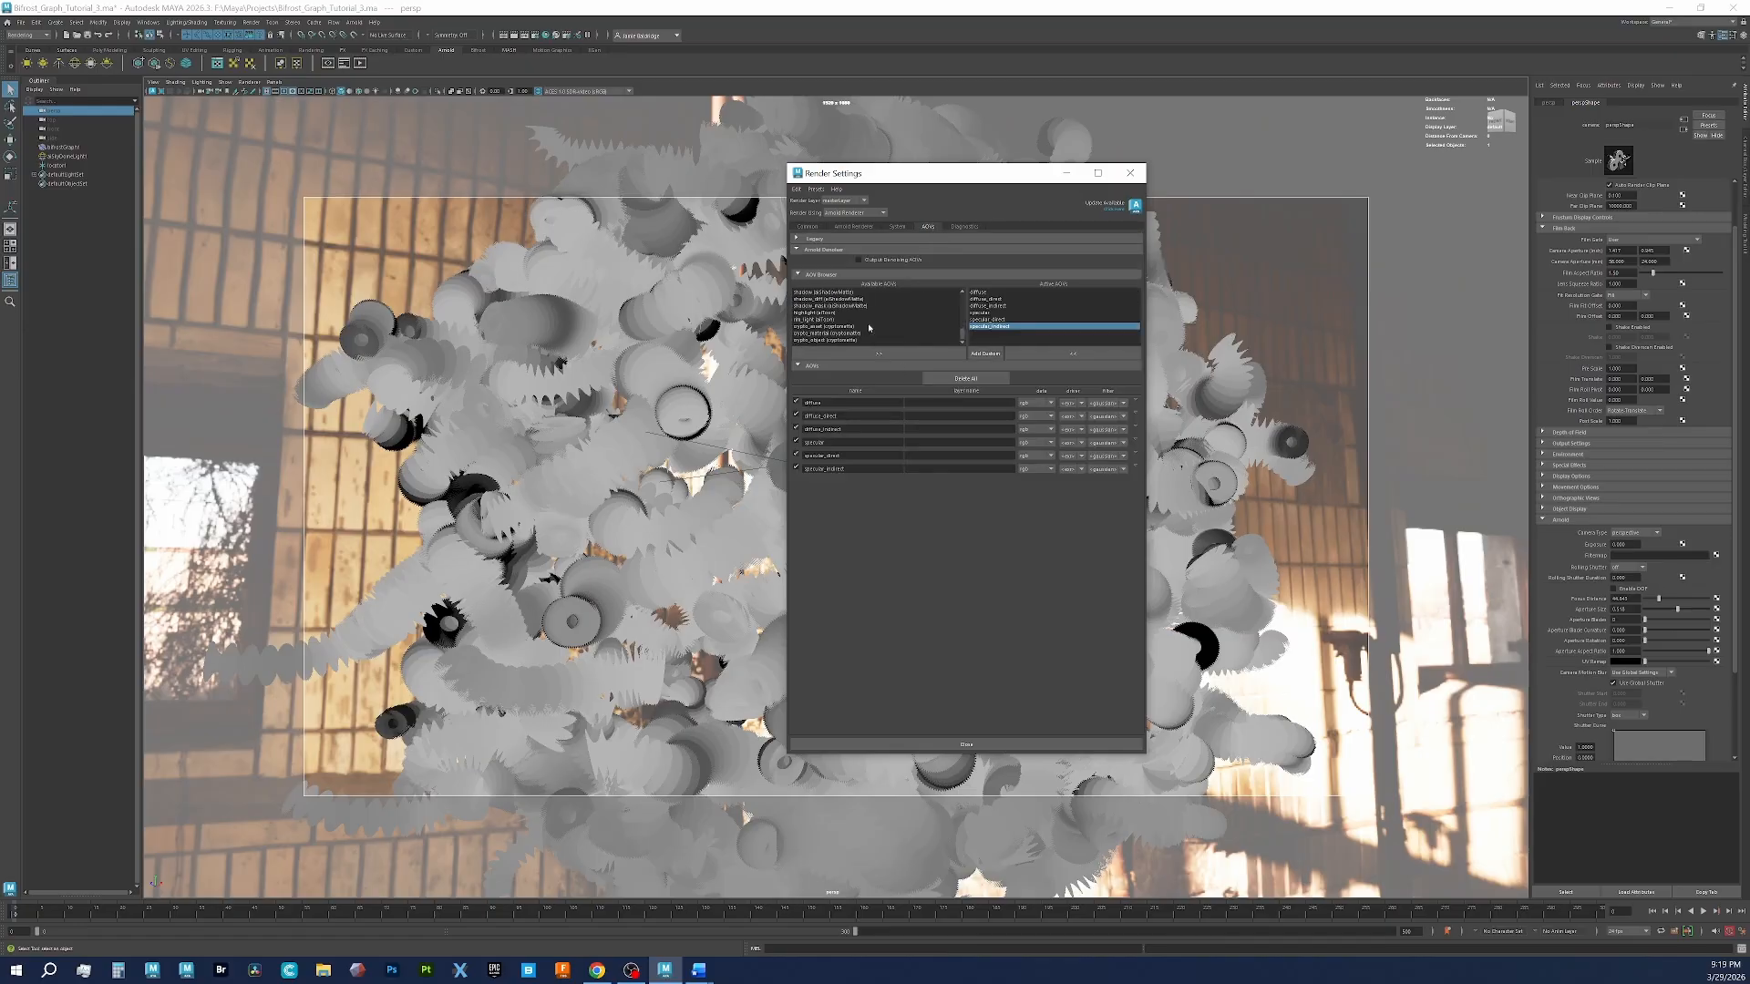
scroll(868, 323, "up", 3)
scroll(877, 321, "up", 5)
left_click(798, 313)
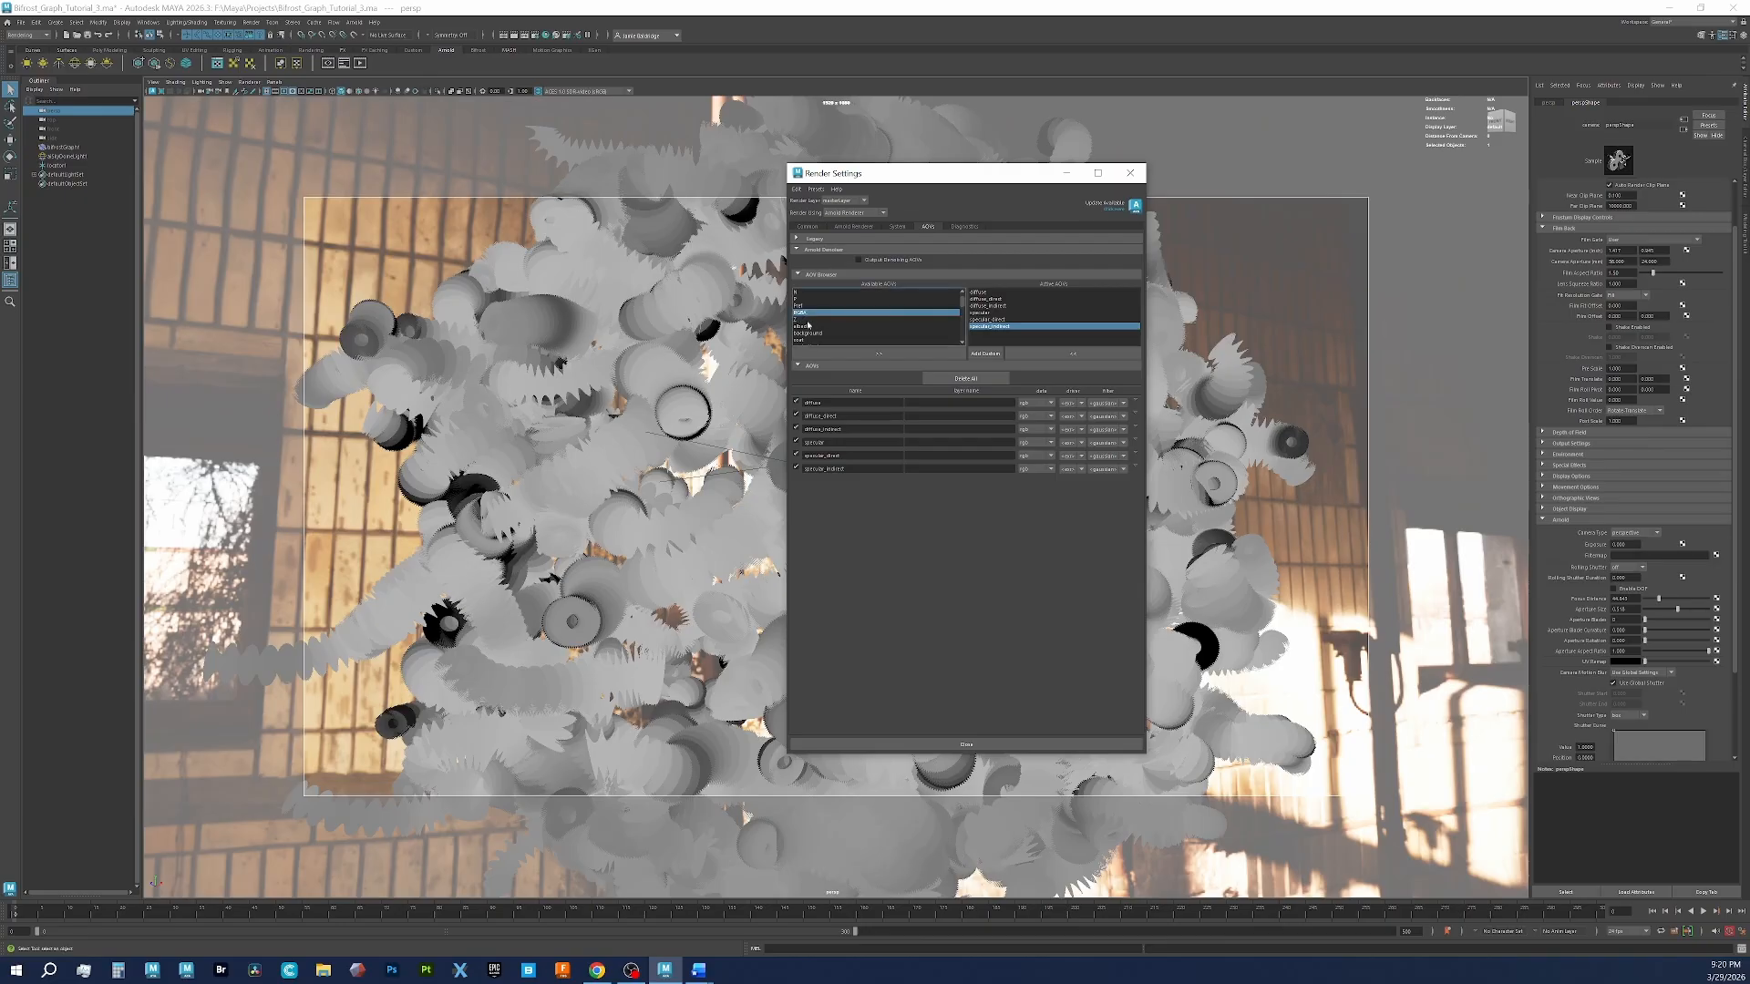
left_click(804, 319)
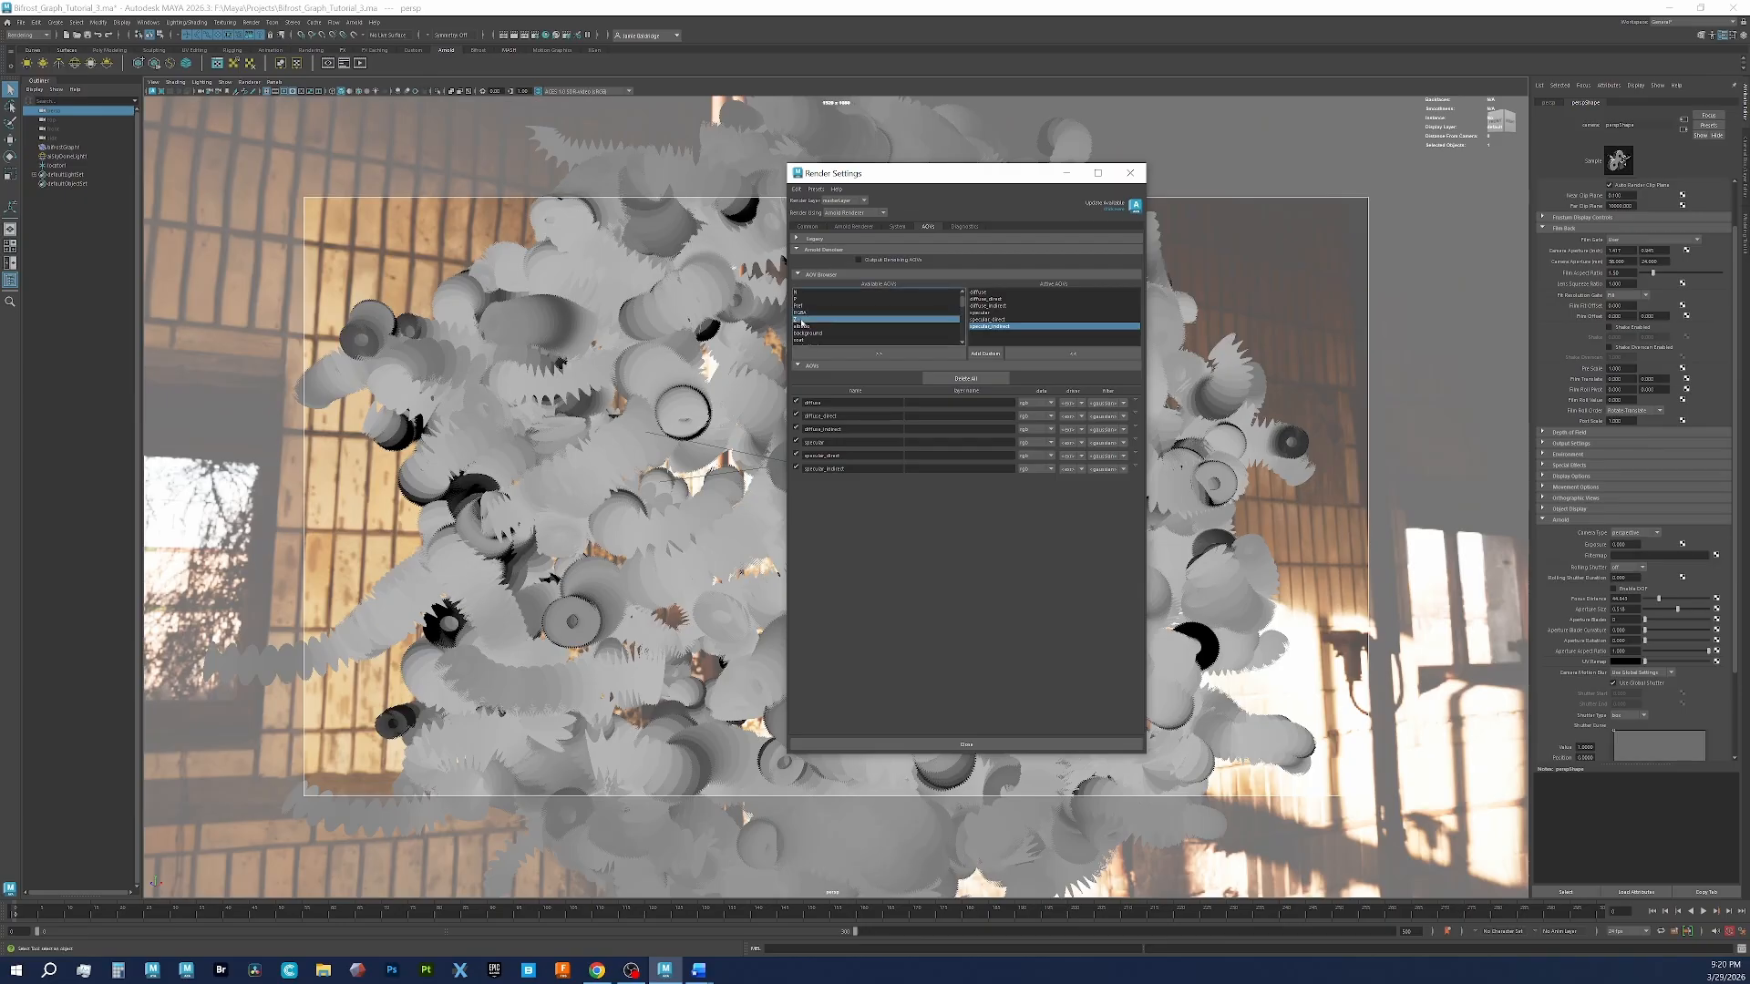
left_click(883, 354)
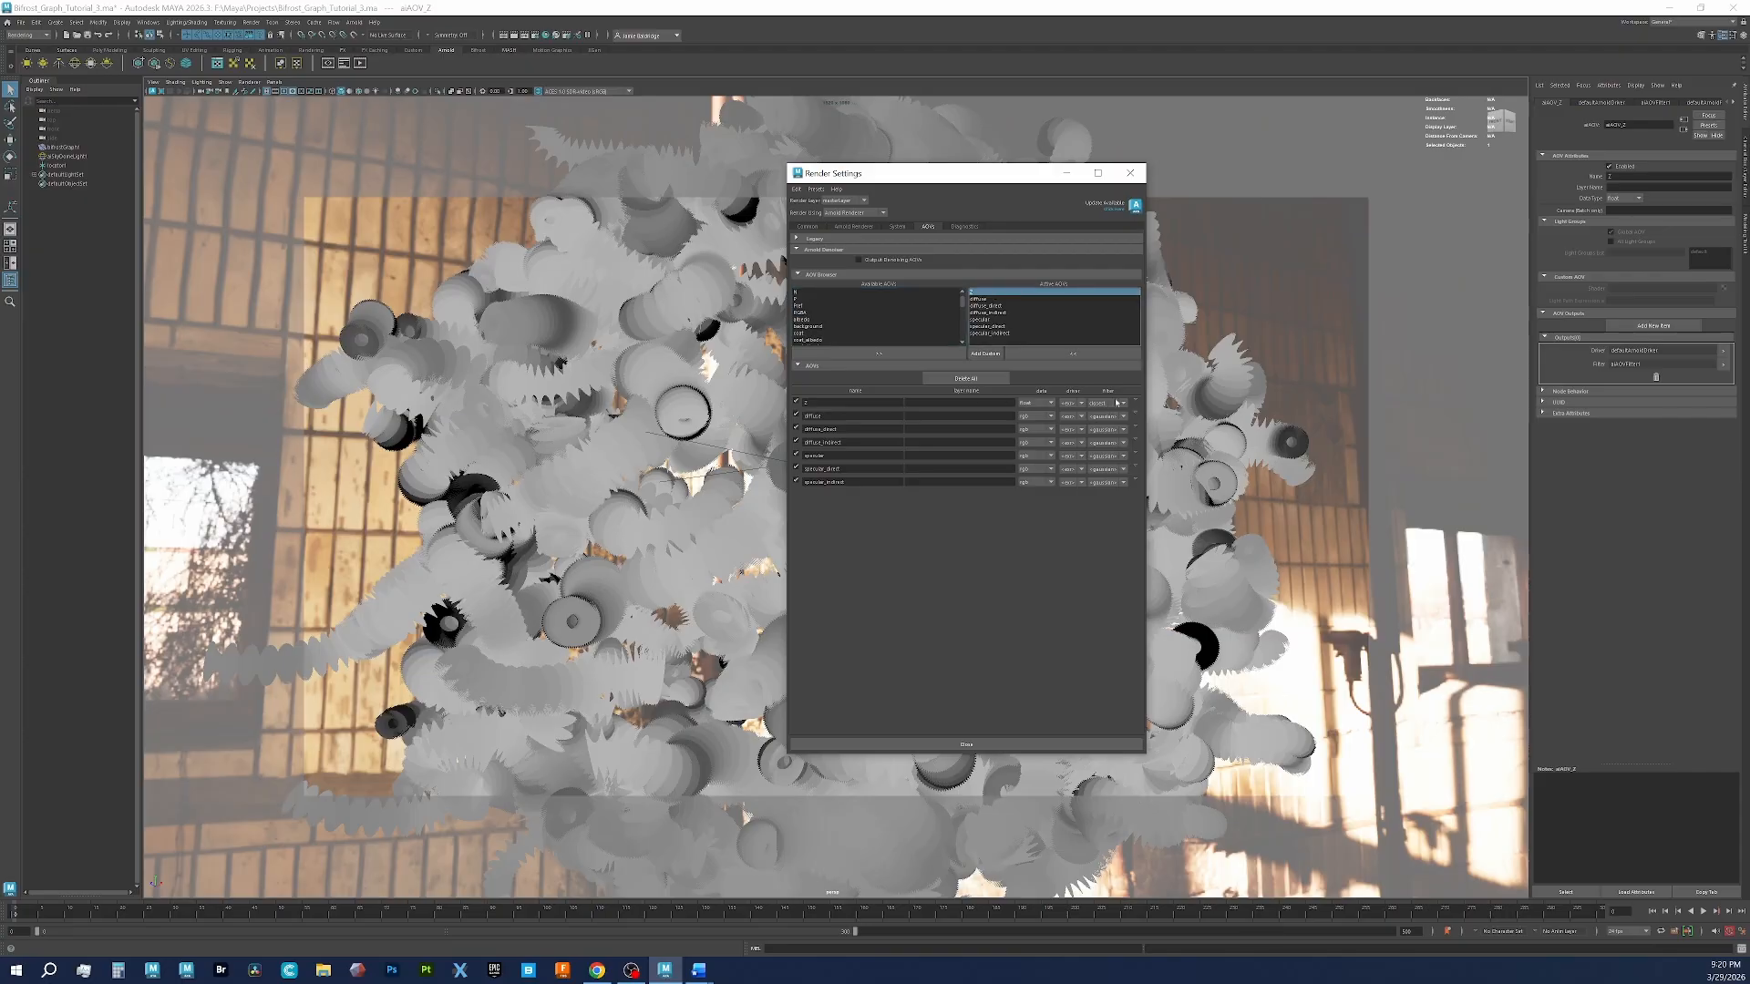
Set the new AOV's data type, filter and driver options, then close Render Settings
left_click(1050, 404)
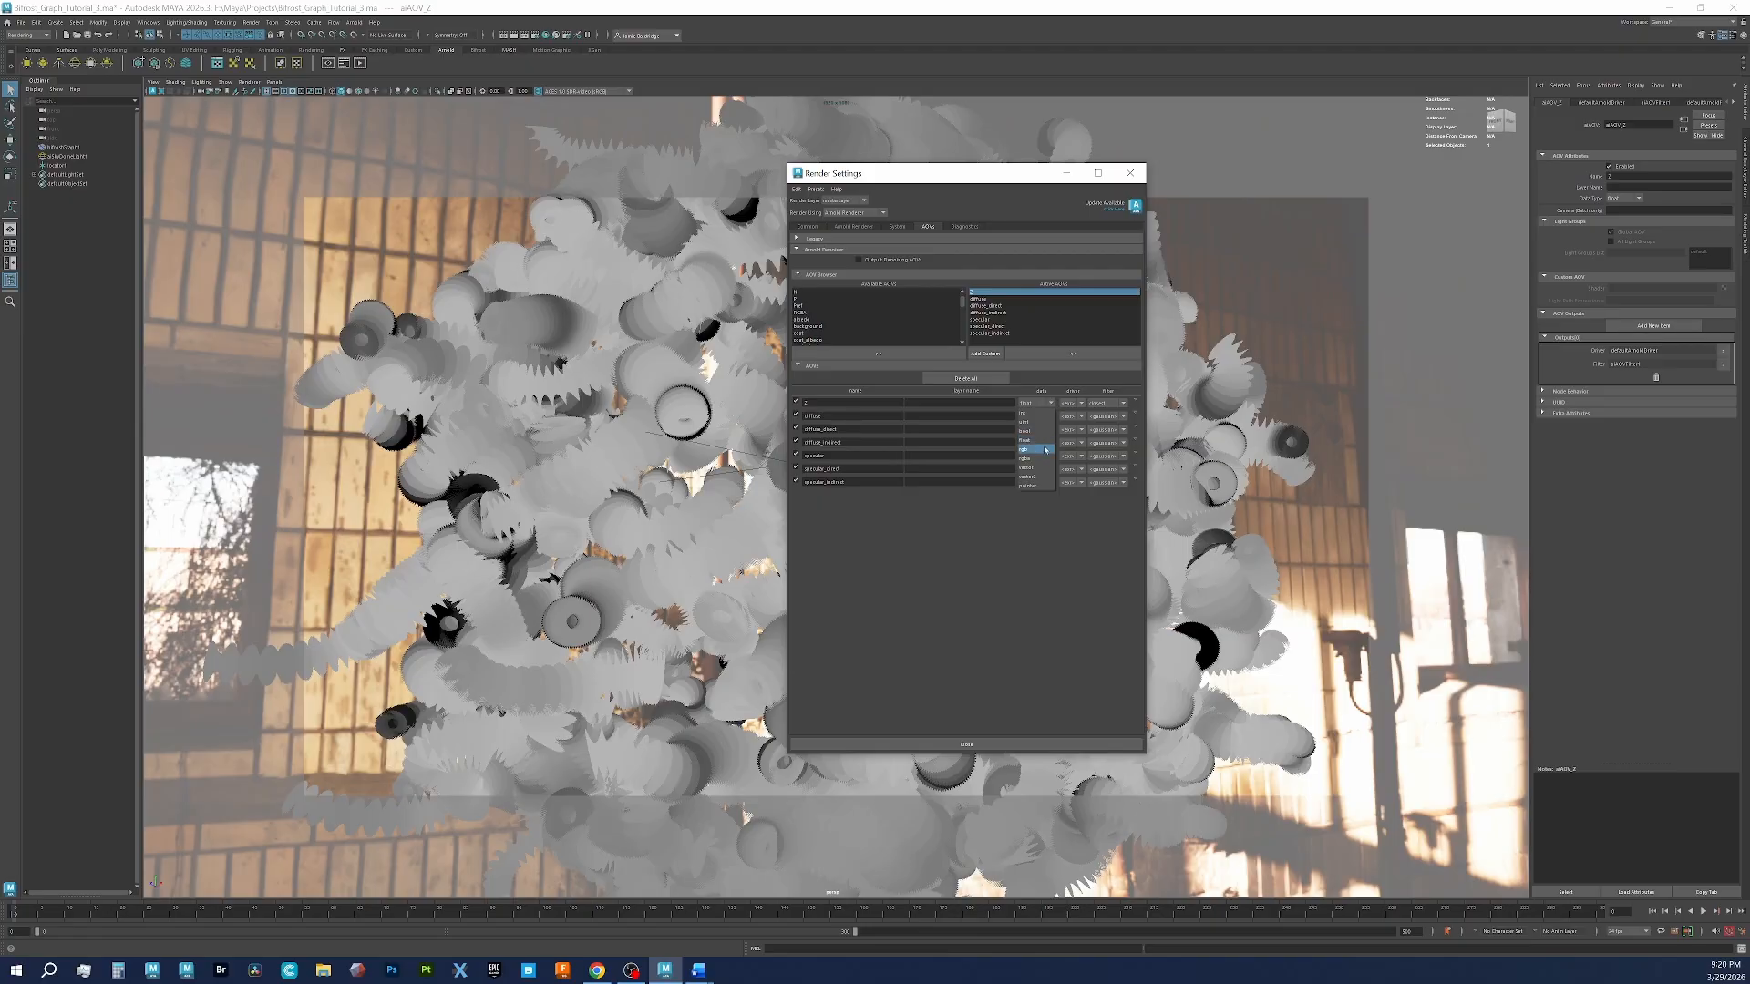
left_click(1040, 441)
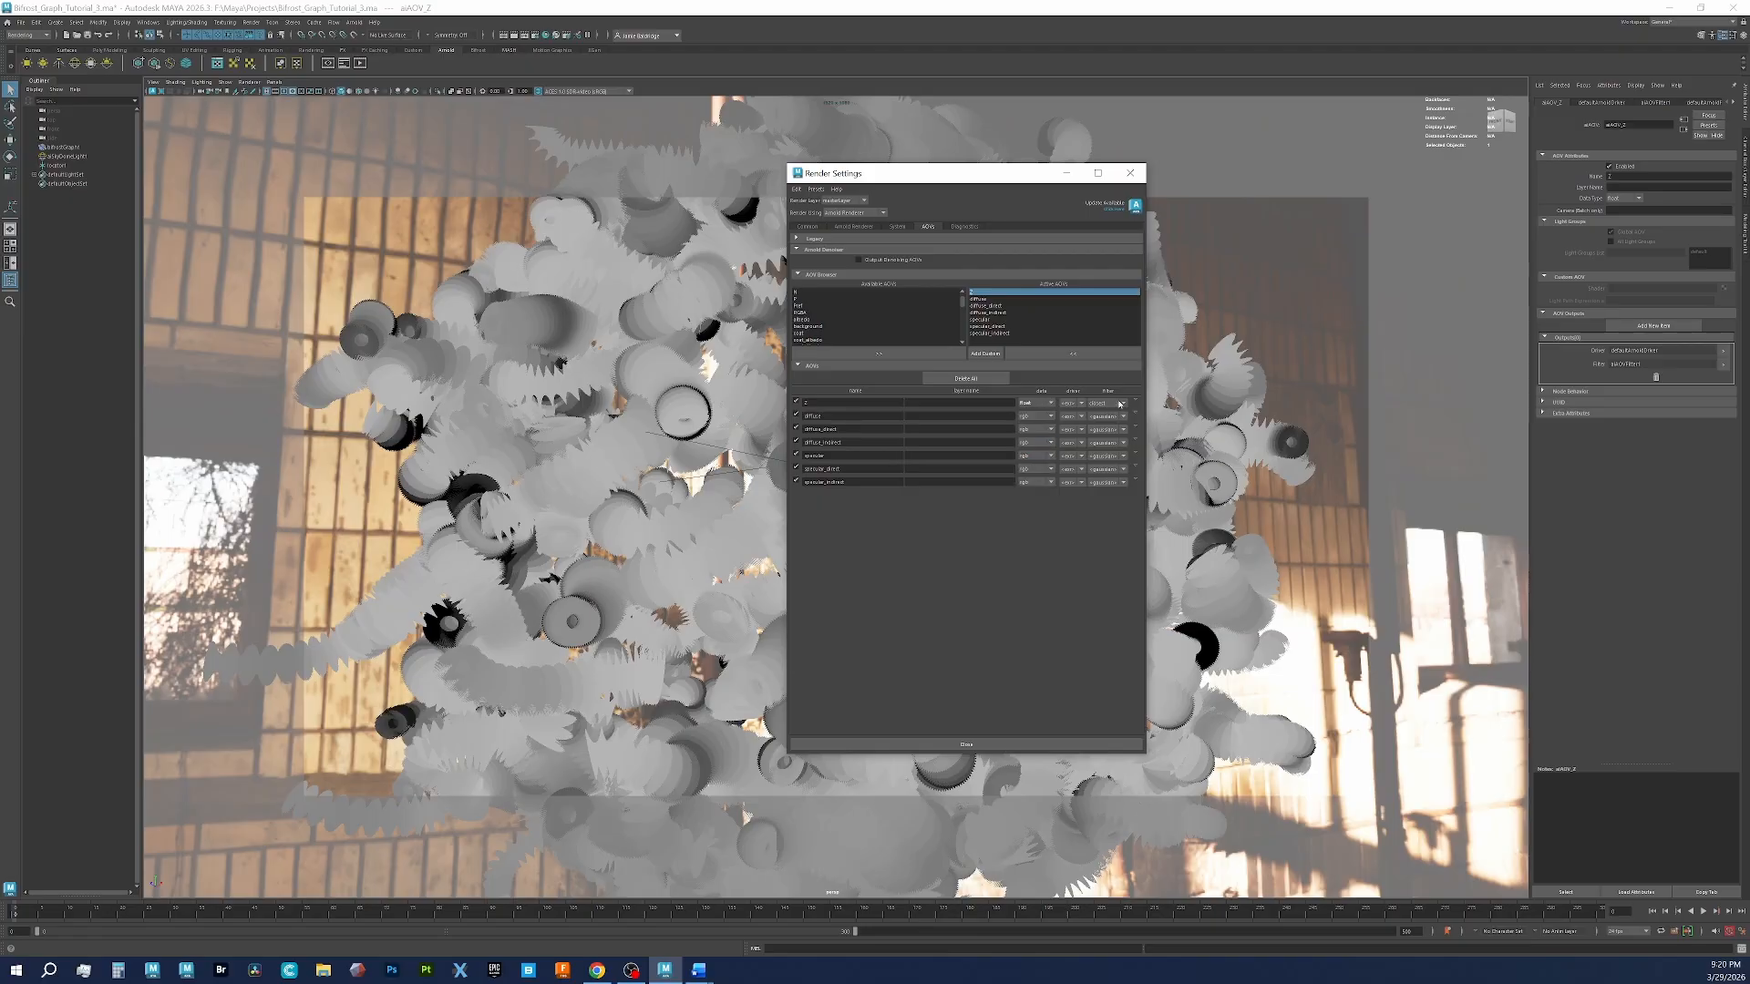
left_click(1124, 403)
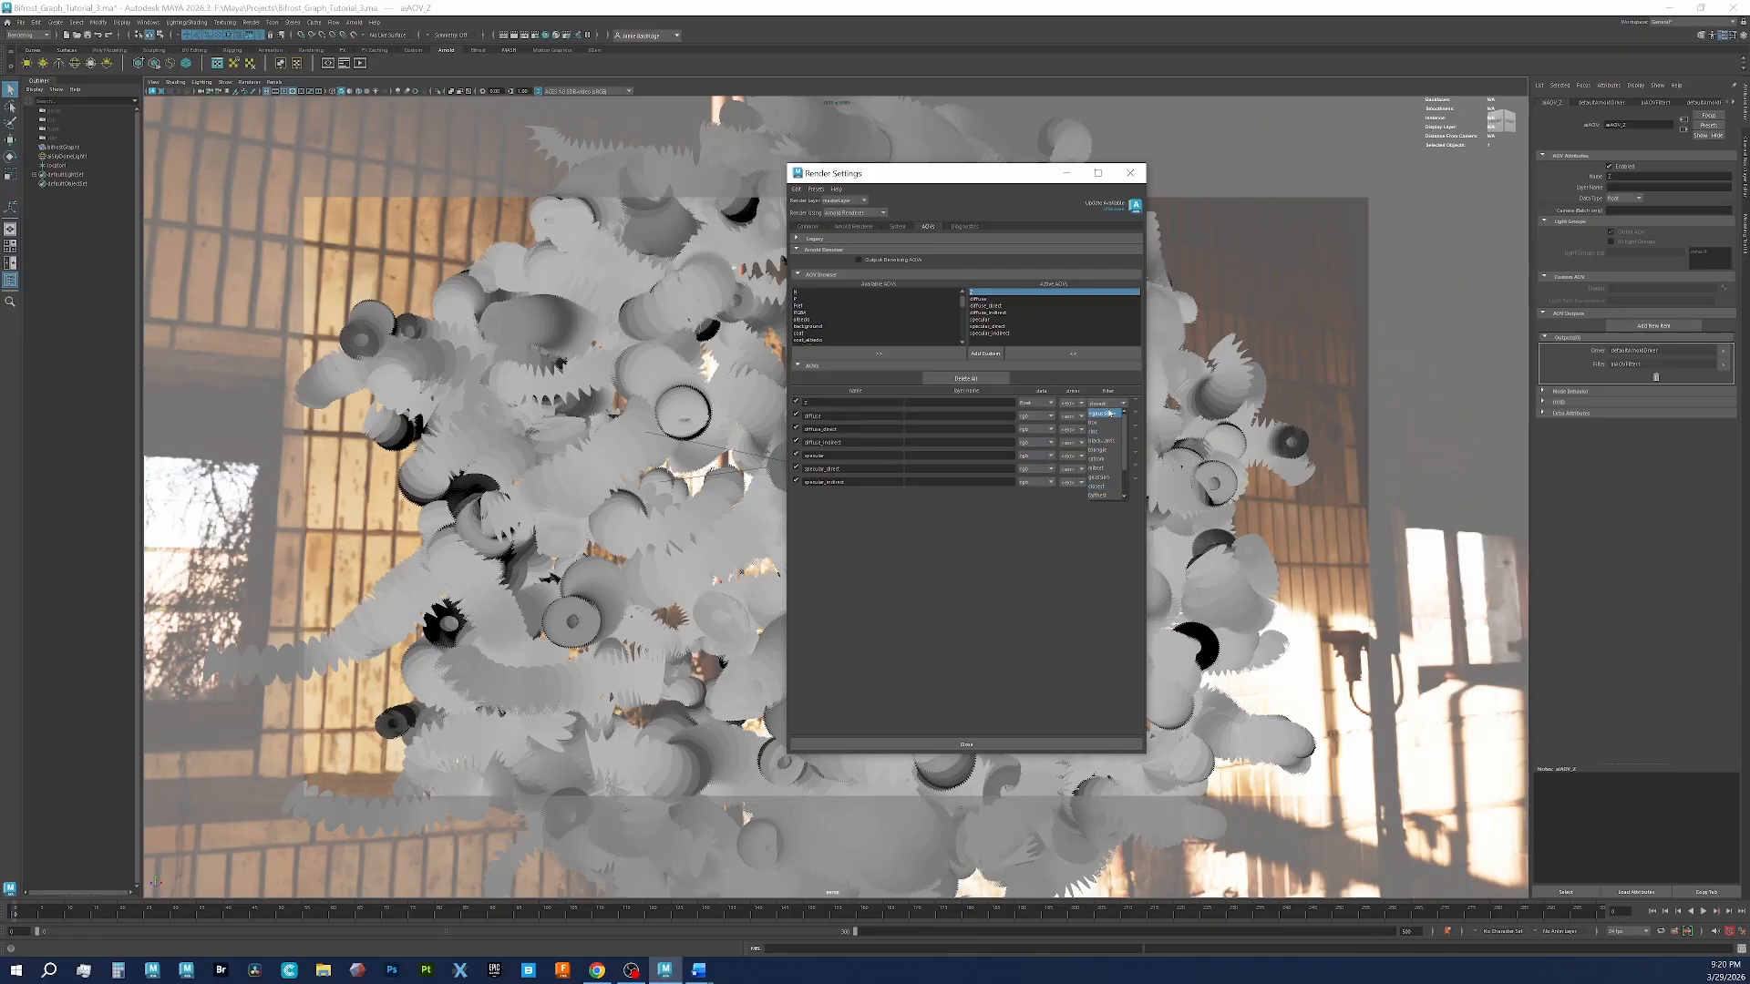
left_click(1109, 414)
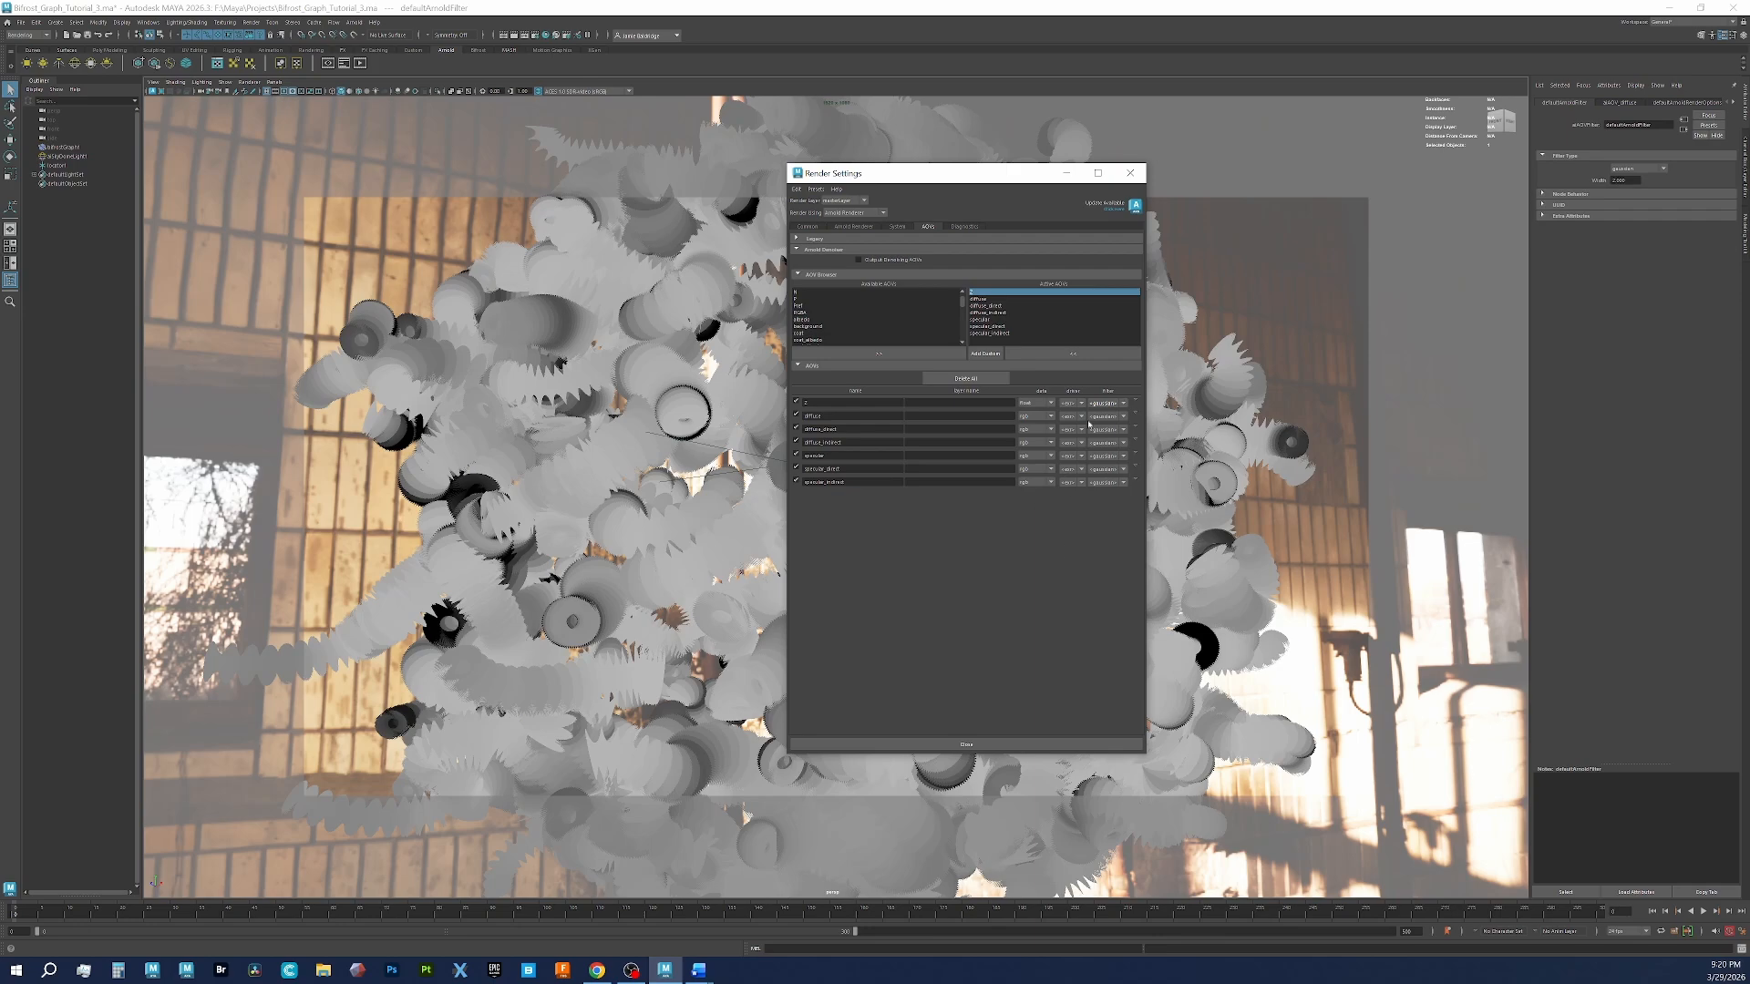
left_click(1081, 402)
left_click(1064, 459)
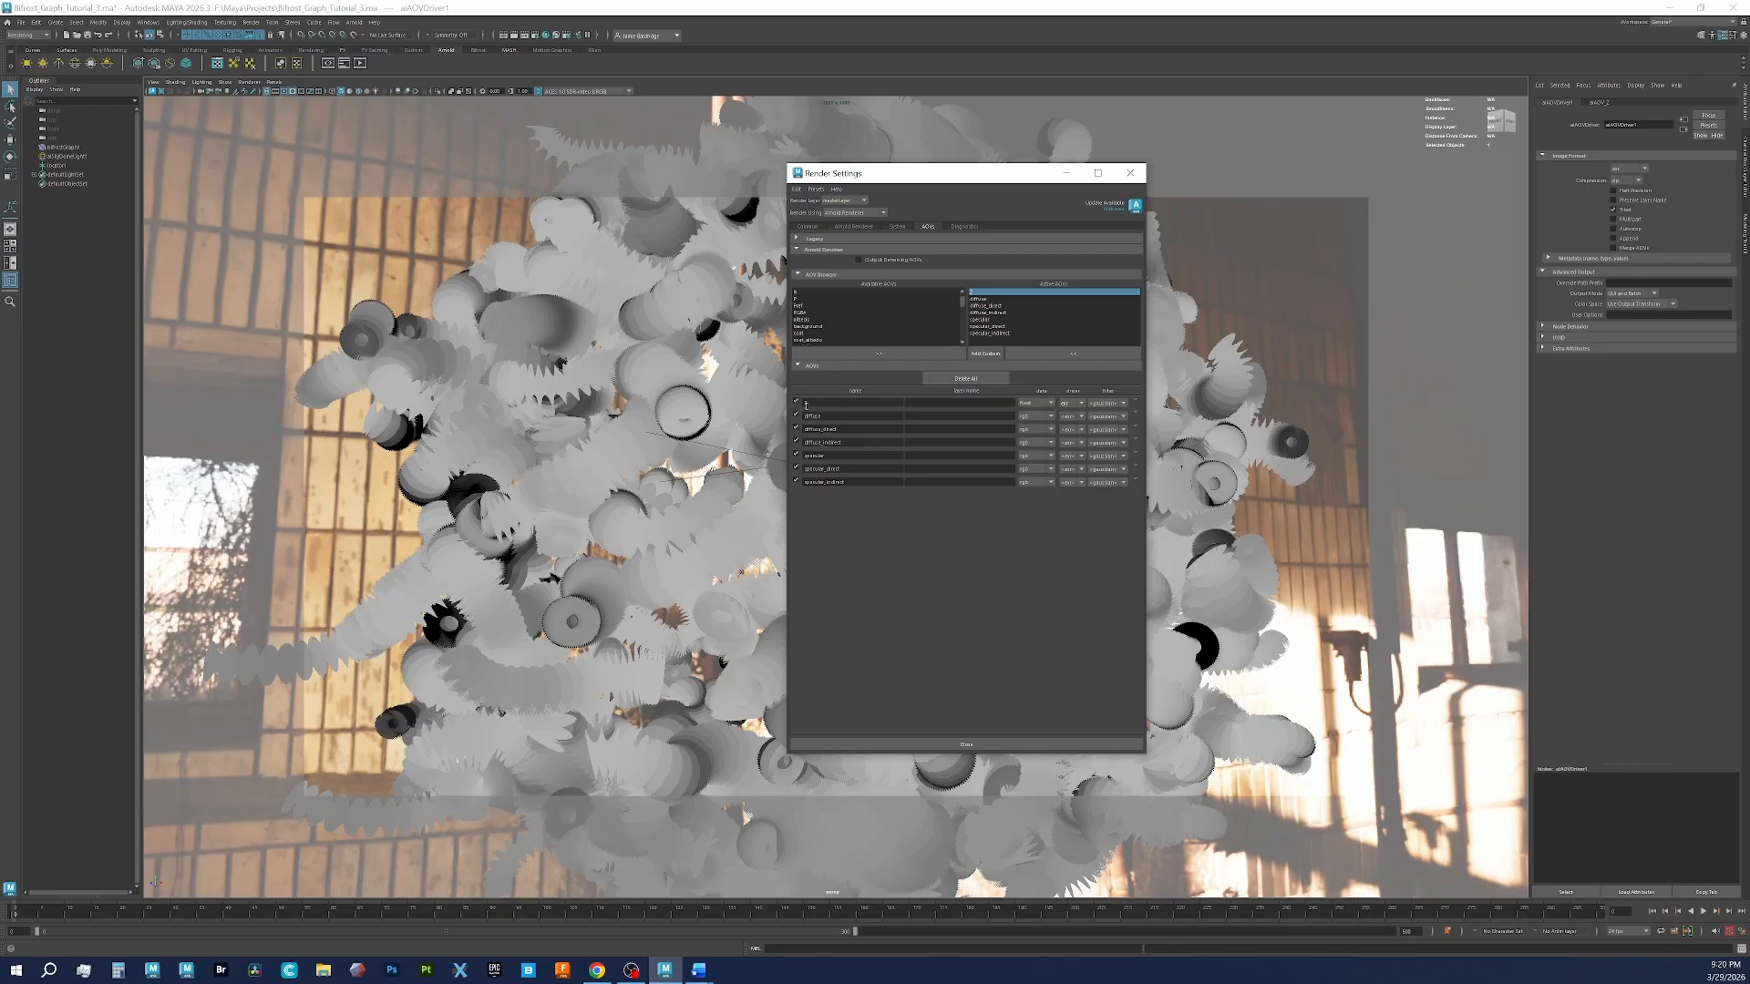
left_click(855, 226)
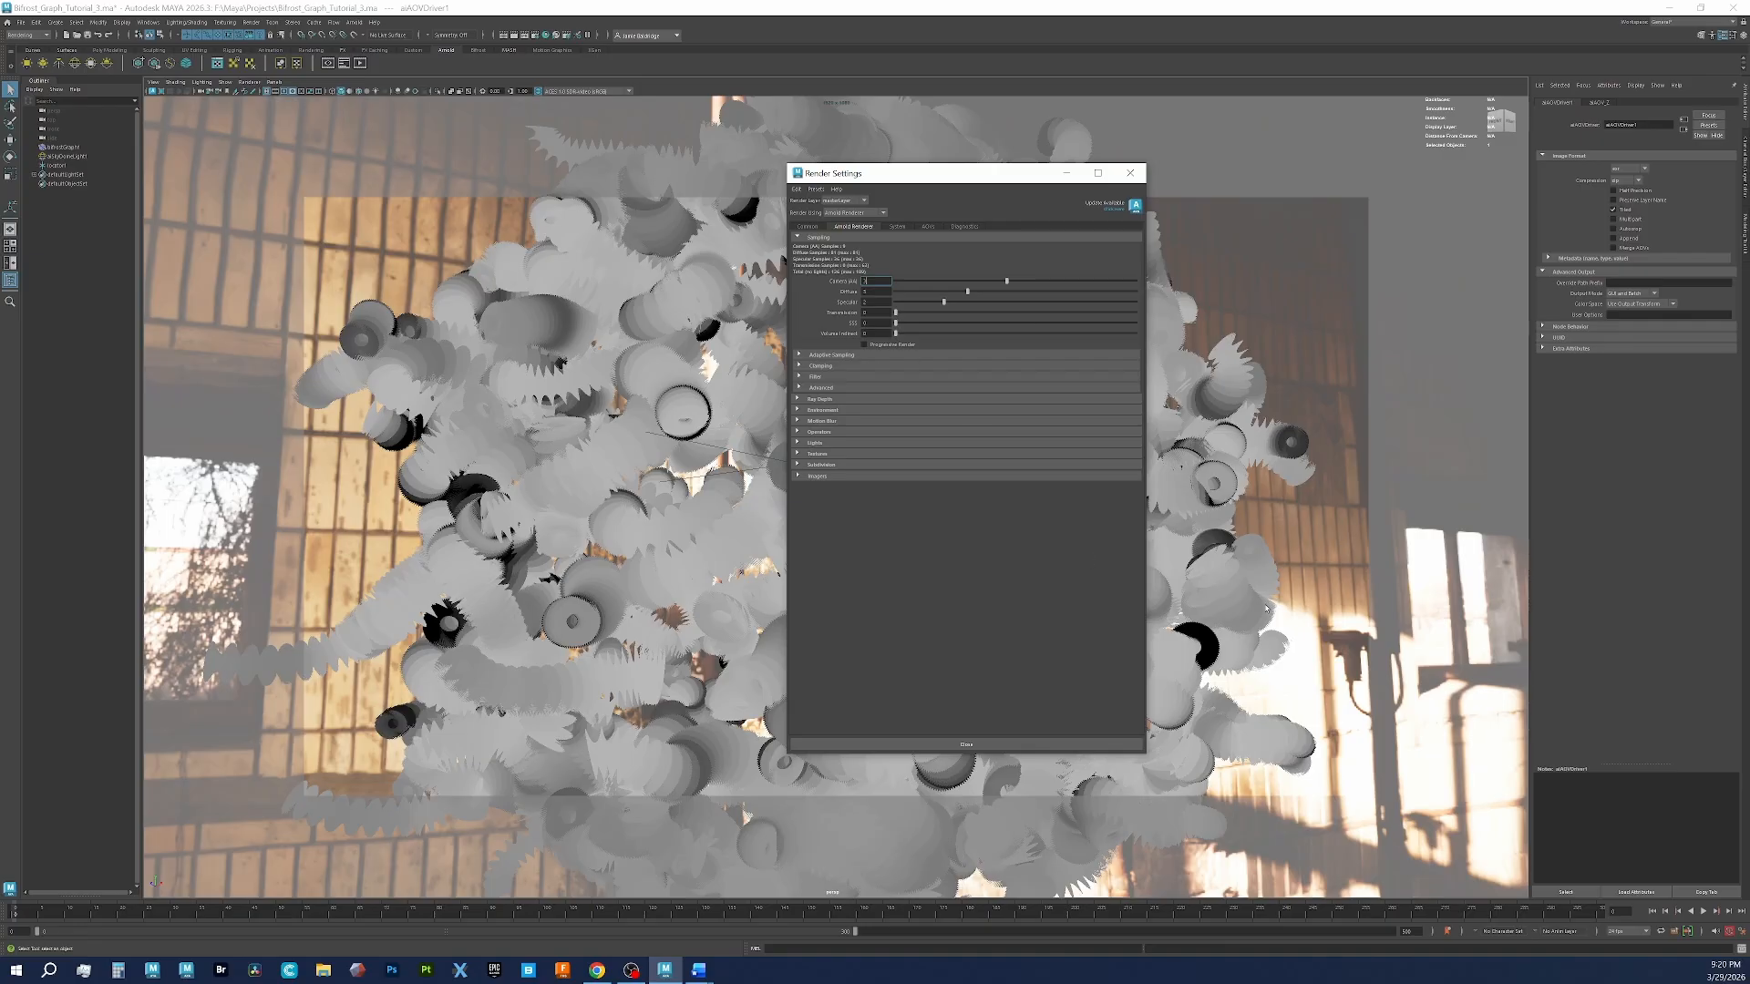
left_click(1130, 172)
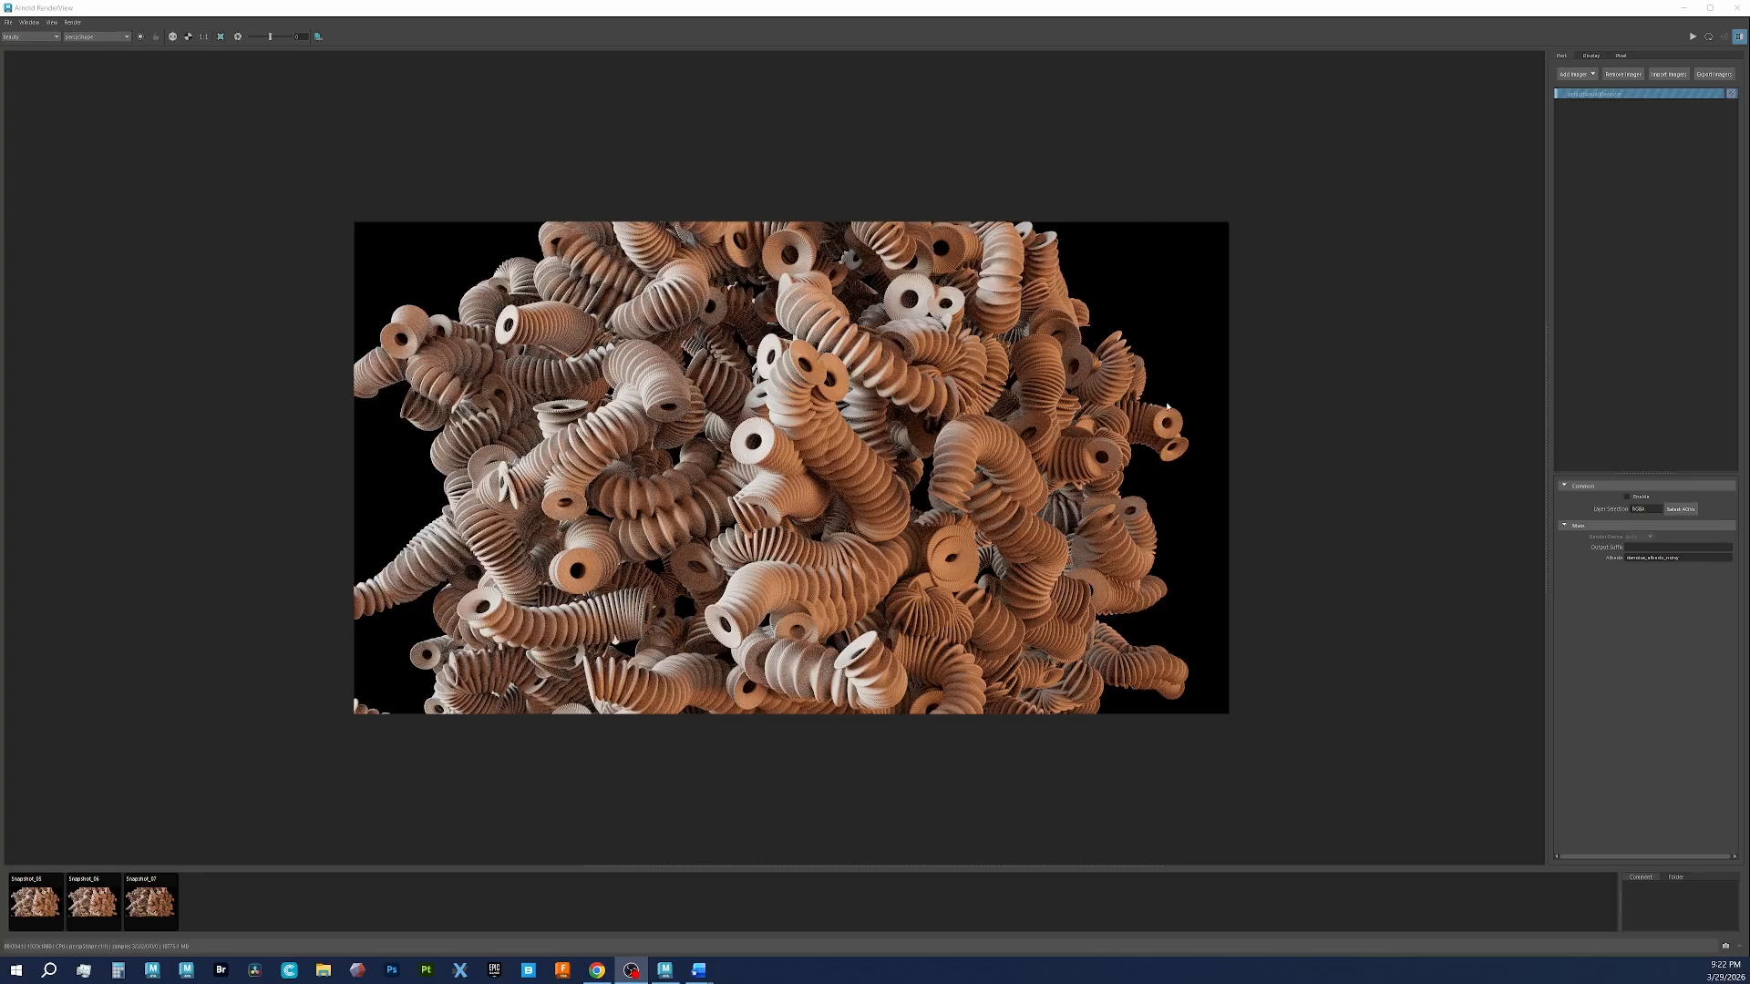
Toggle the third render snapshot on and off to compare it with the current render
left_click(155, 912)
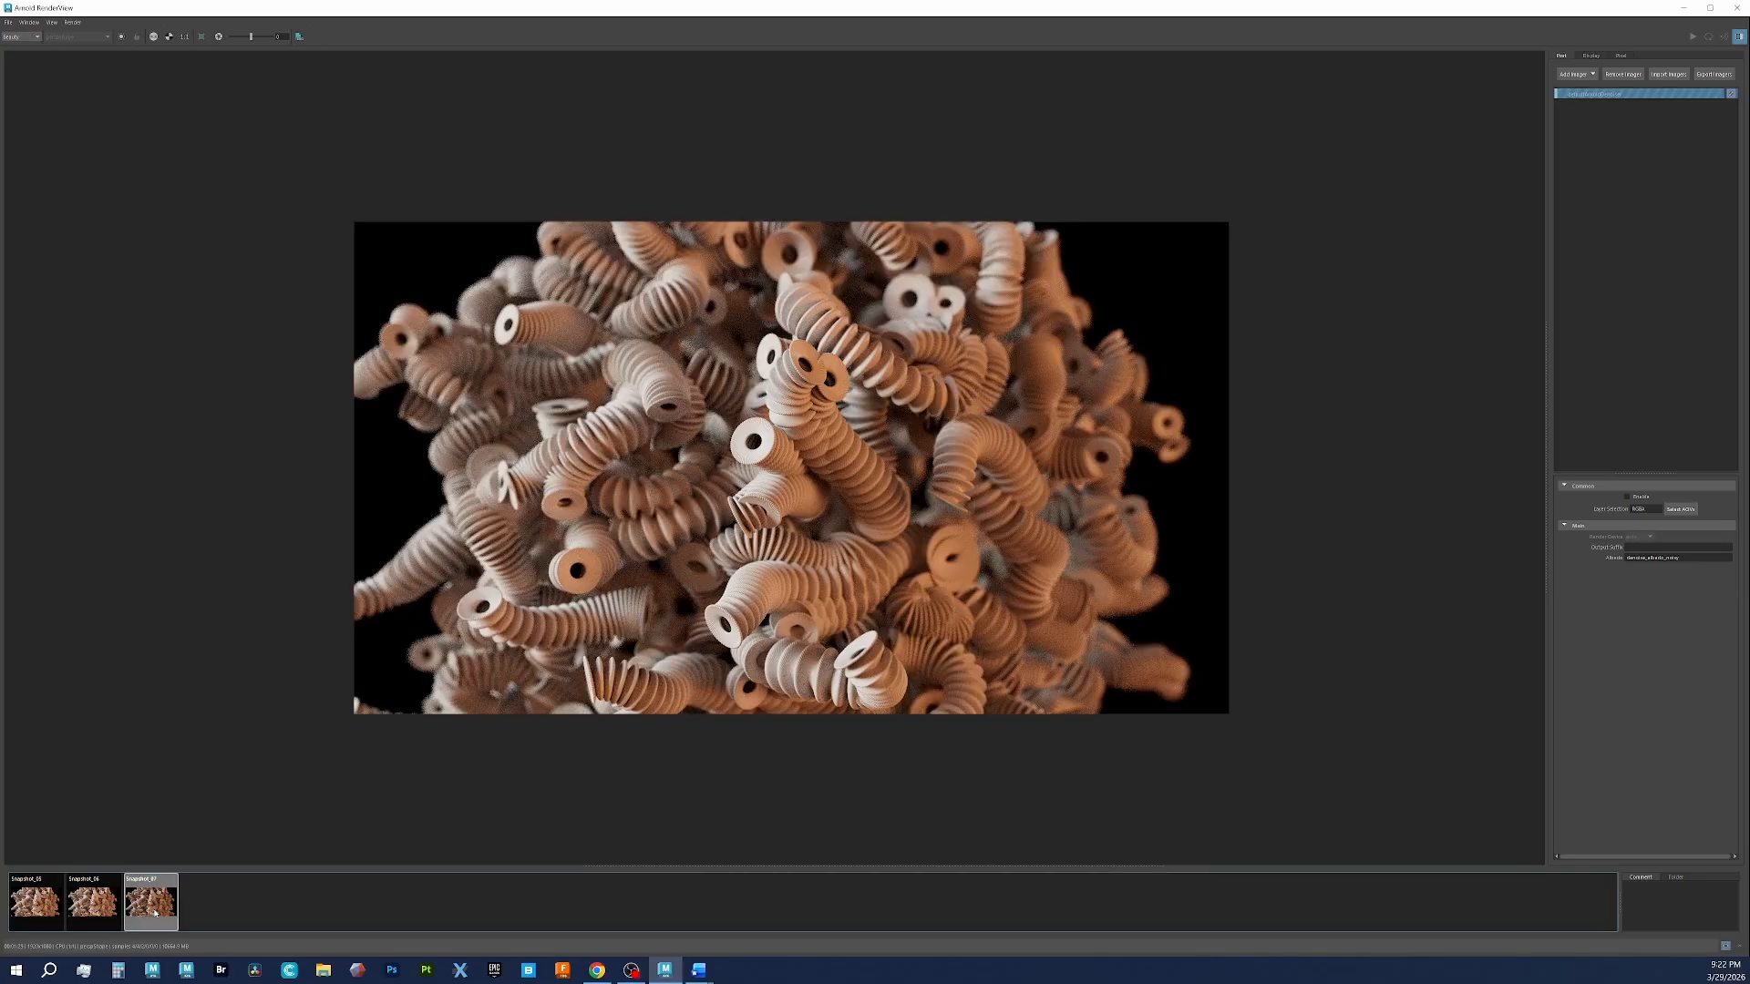
left_click(155, 911)
left_click(155, 911)
left_click(154, 911)
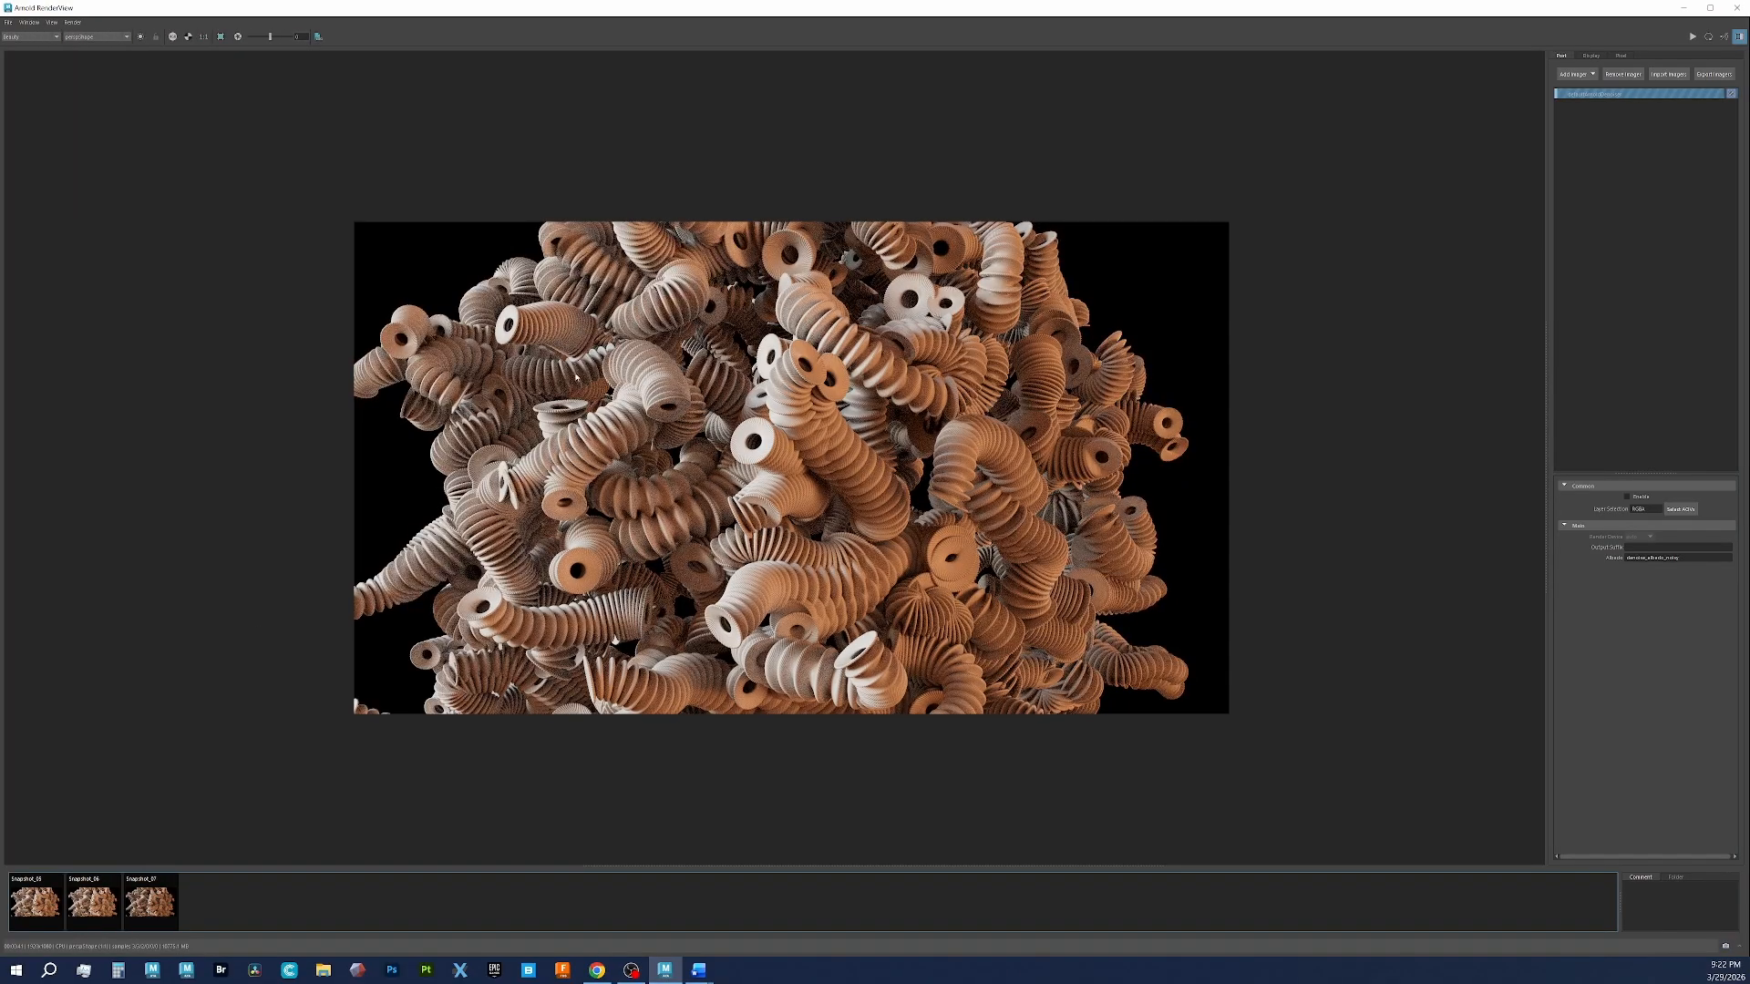
Display the diffuse_direct, diffuse_indirect and specular AOVs in the render view
left_click(38, 37)
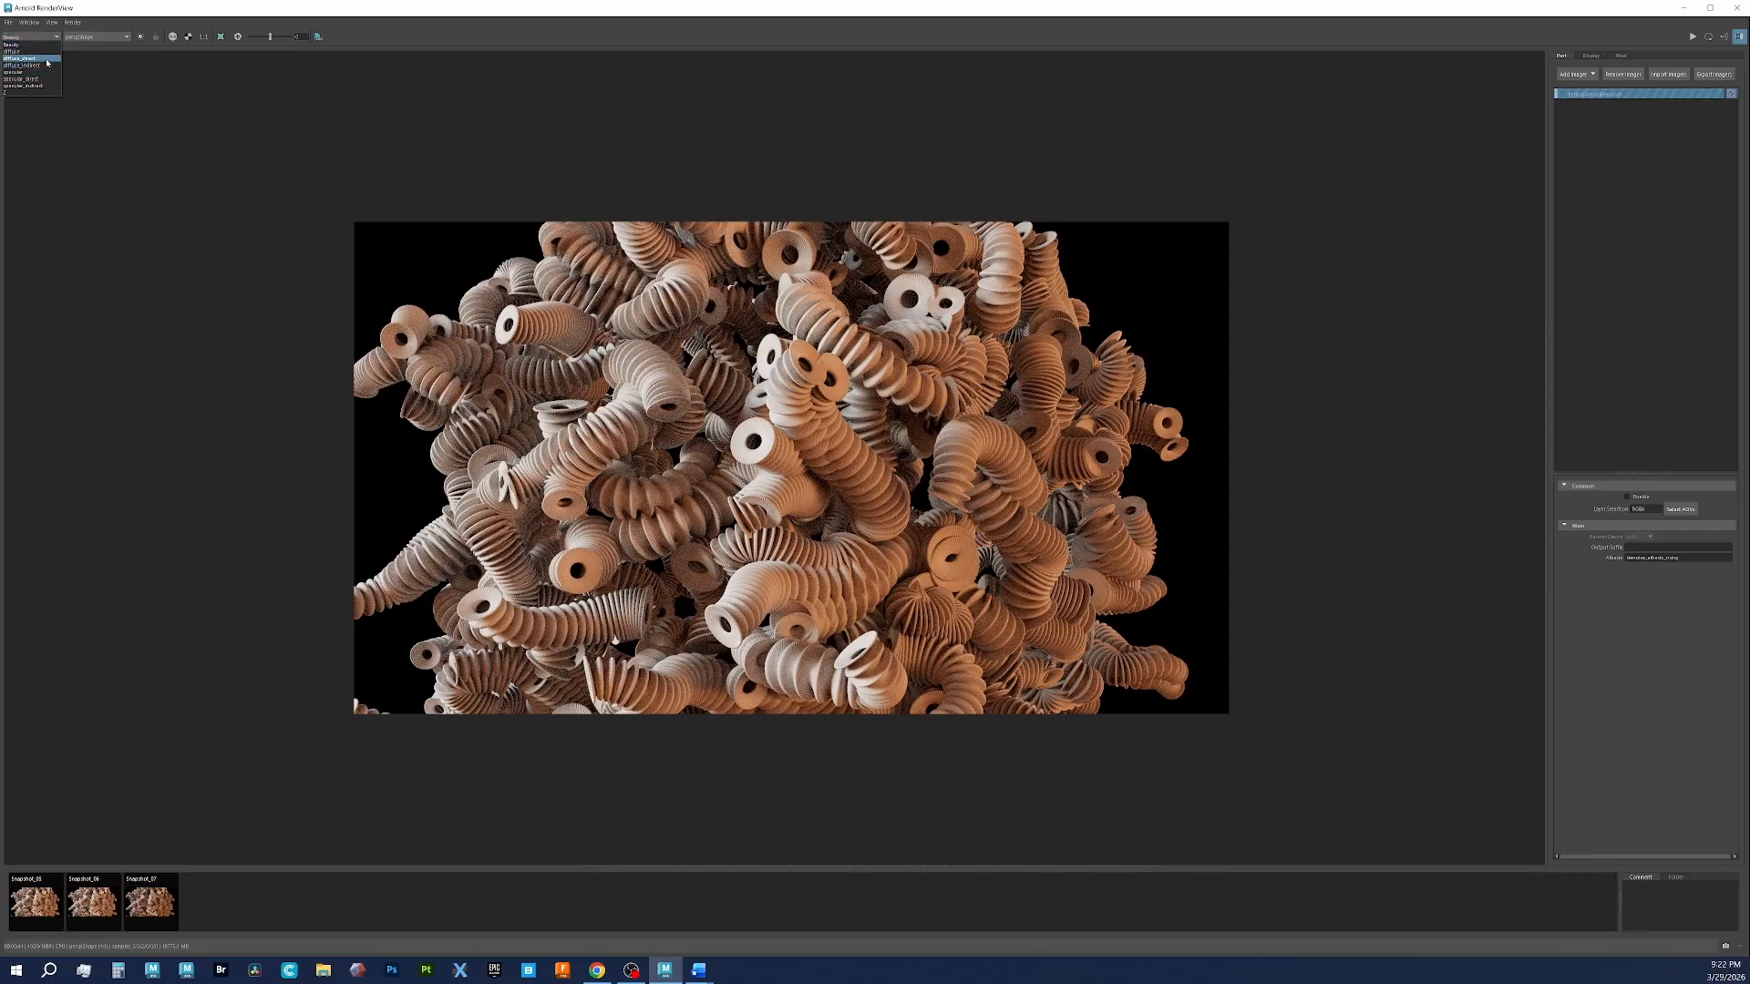
left_click(48, 60)
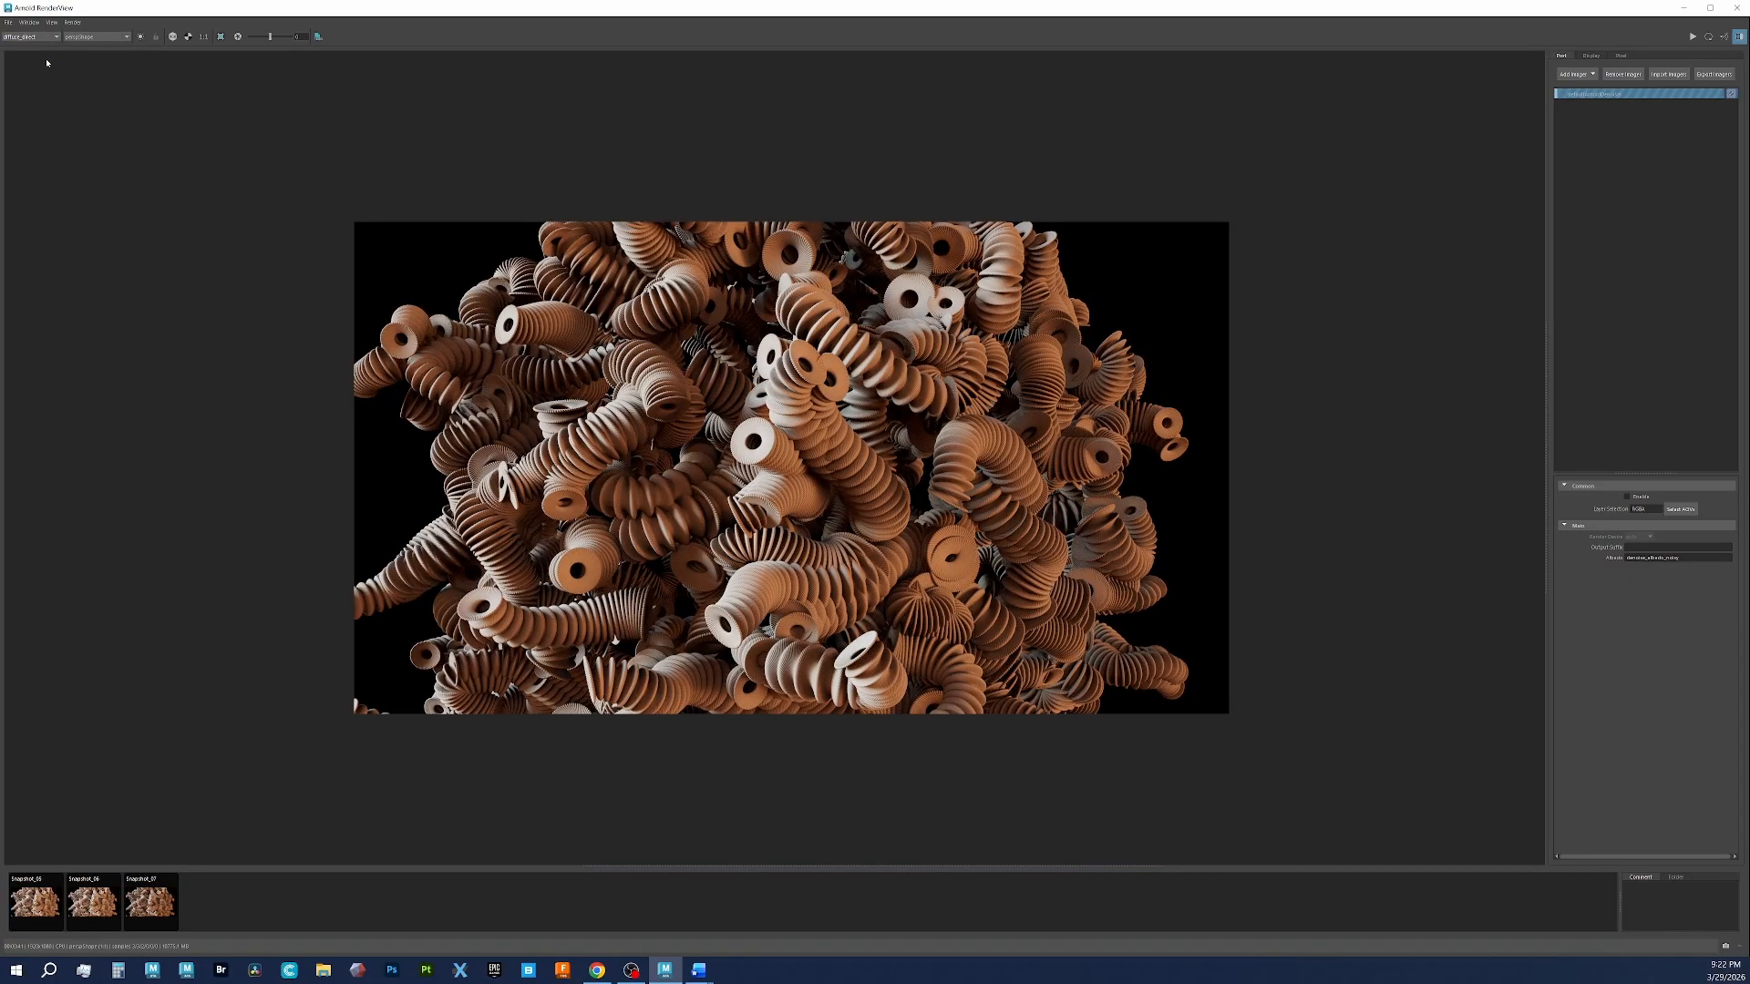
left_click(38, 37)
left_click(41, 66)
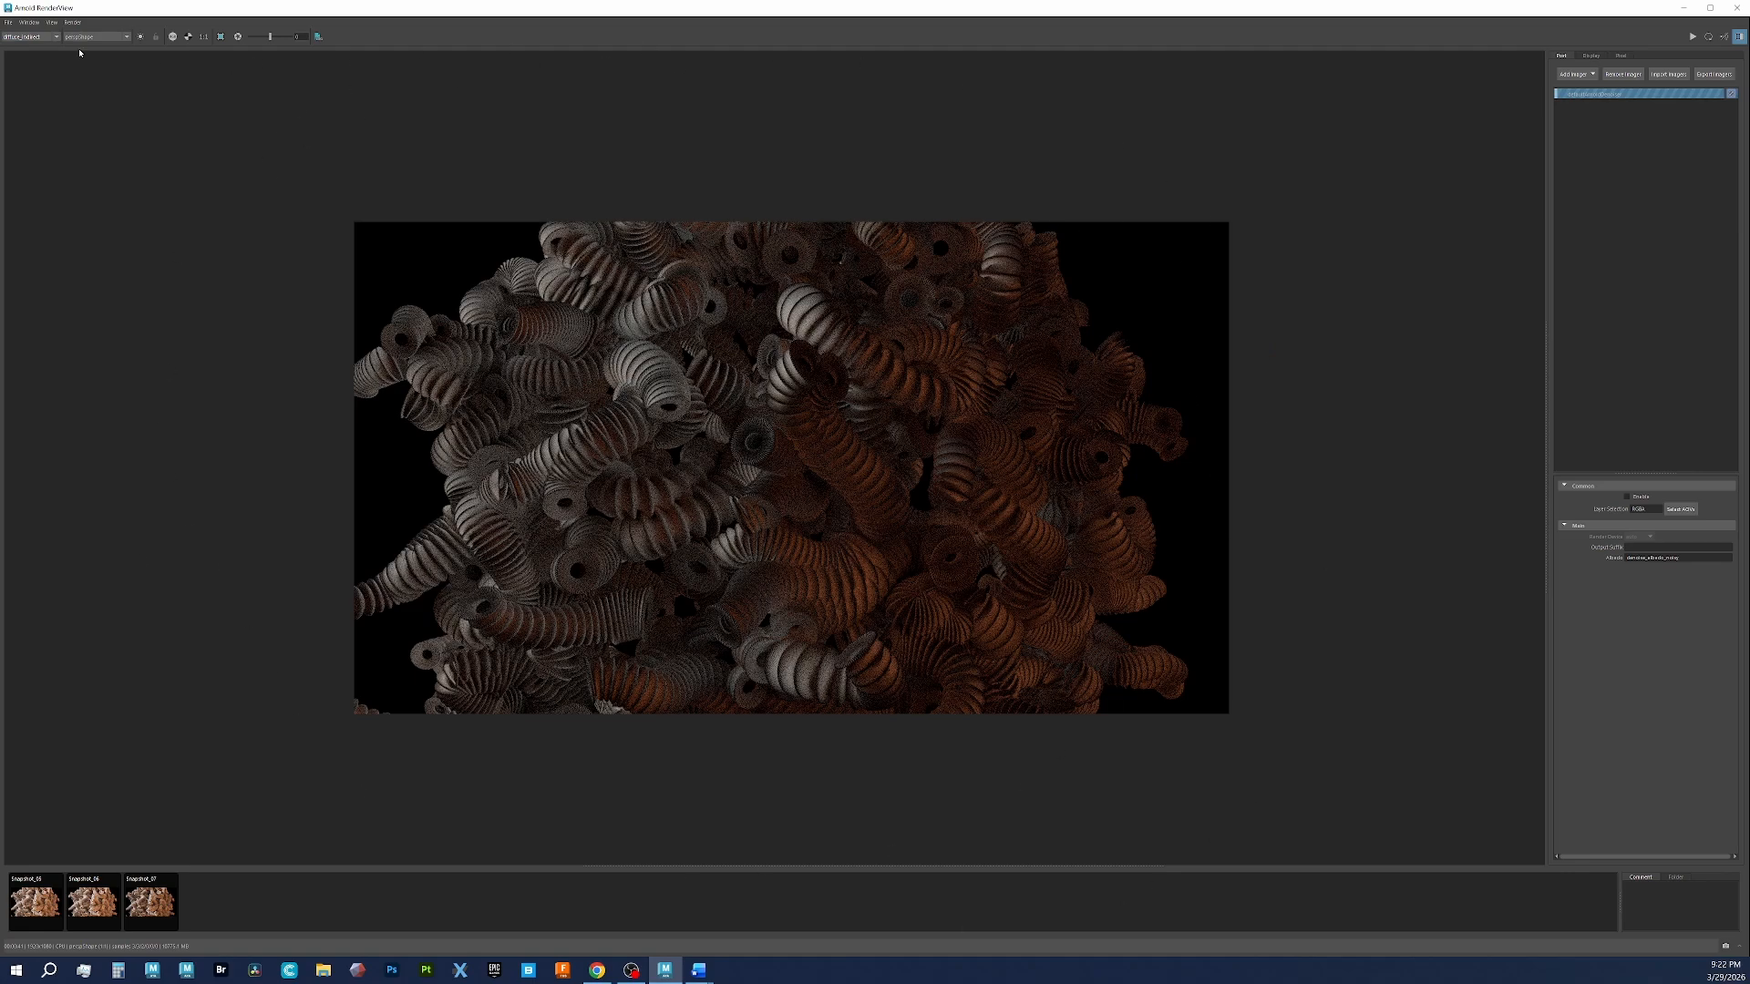
left_click(27, 38)
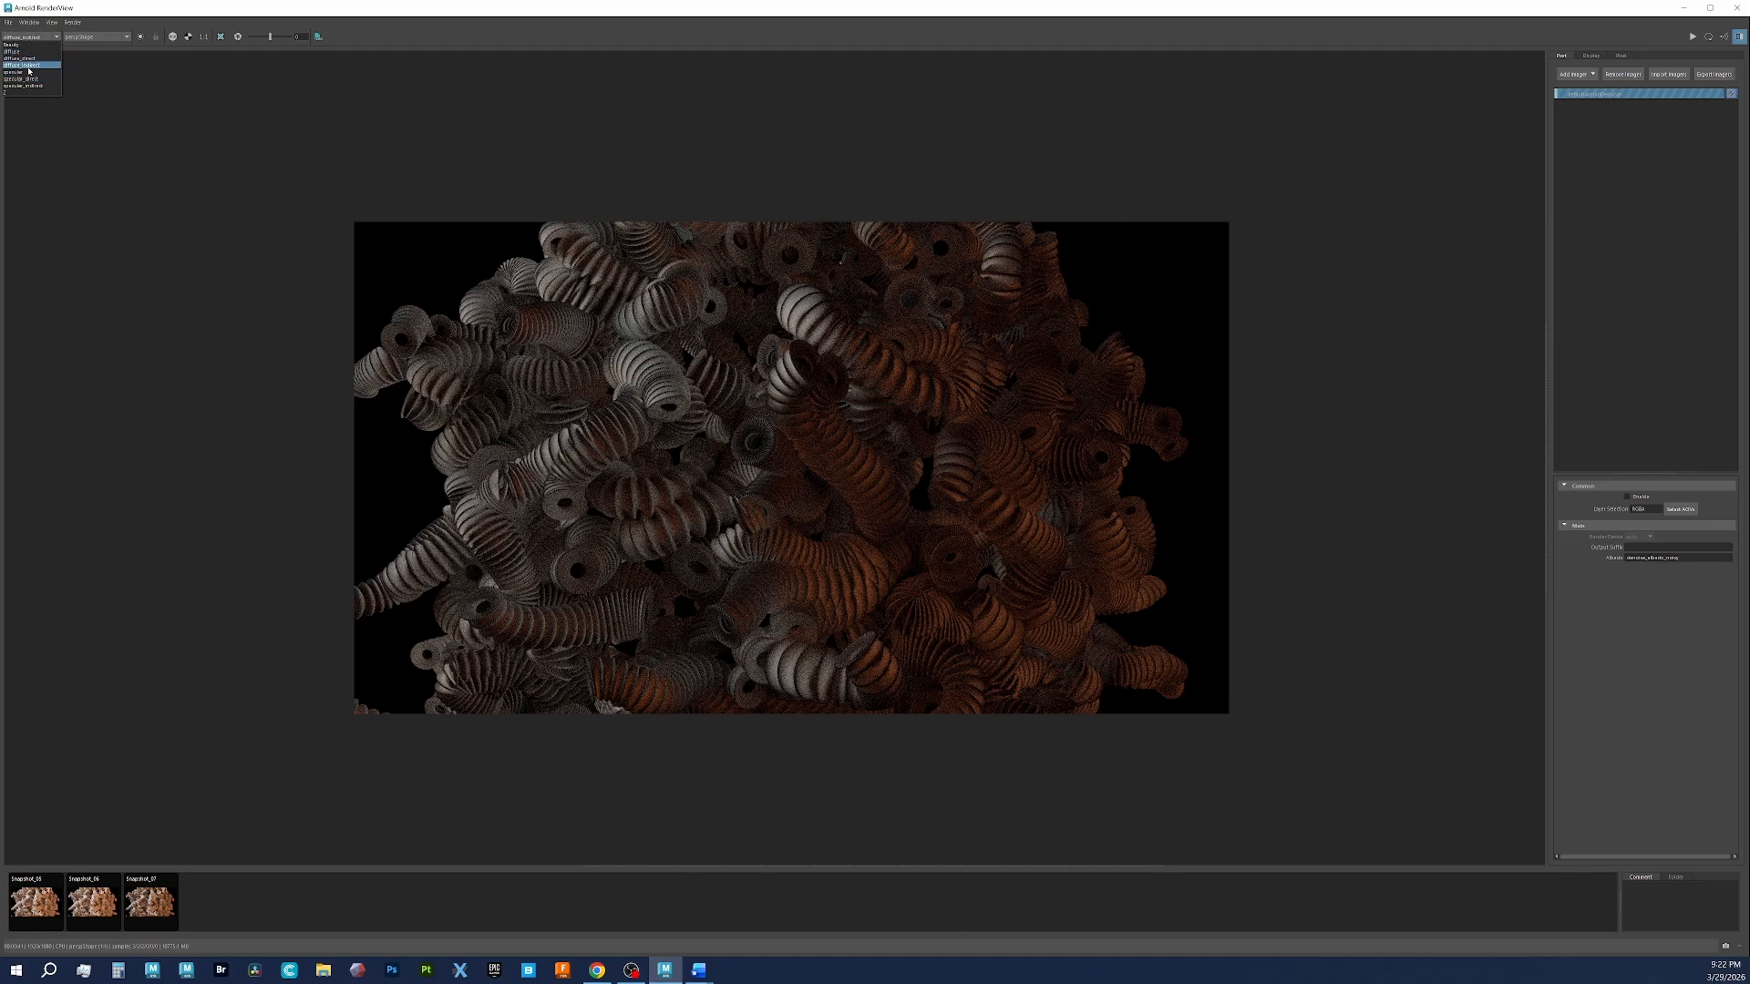
left_click(29, 73)
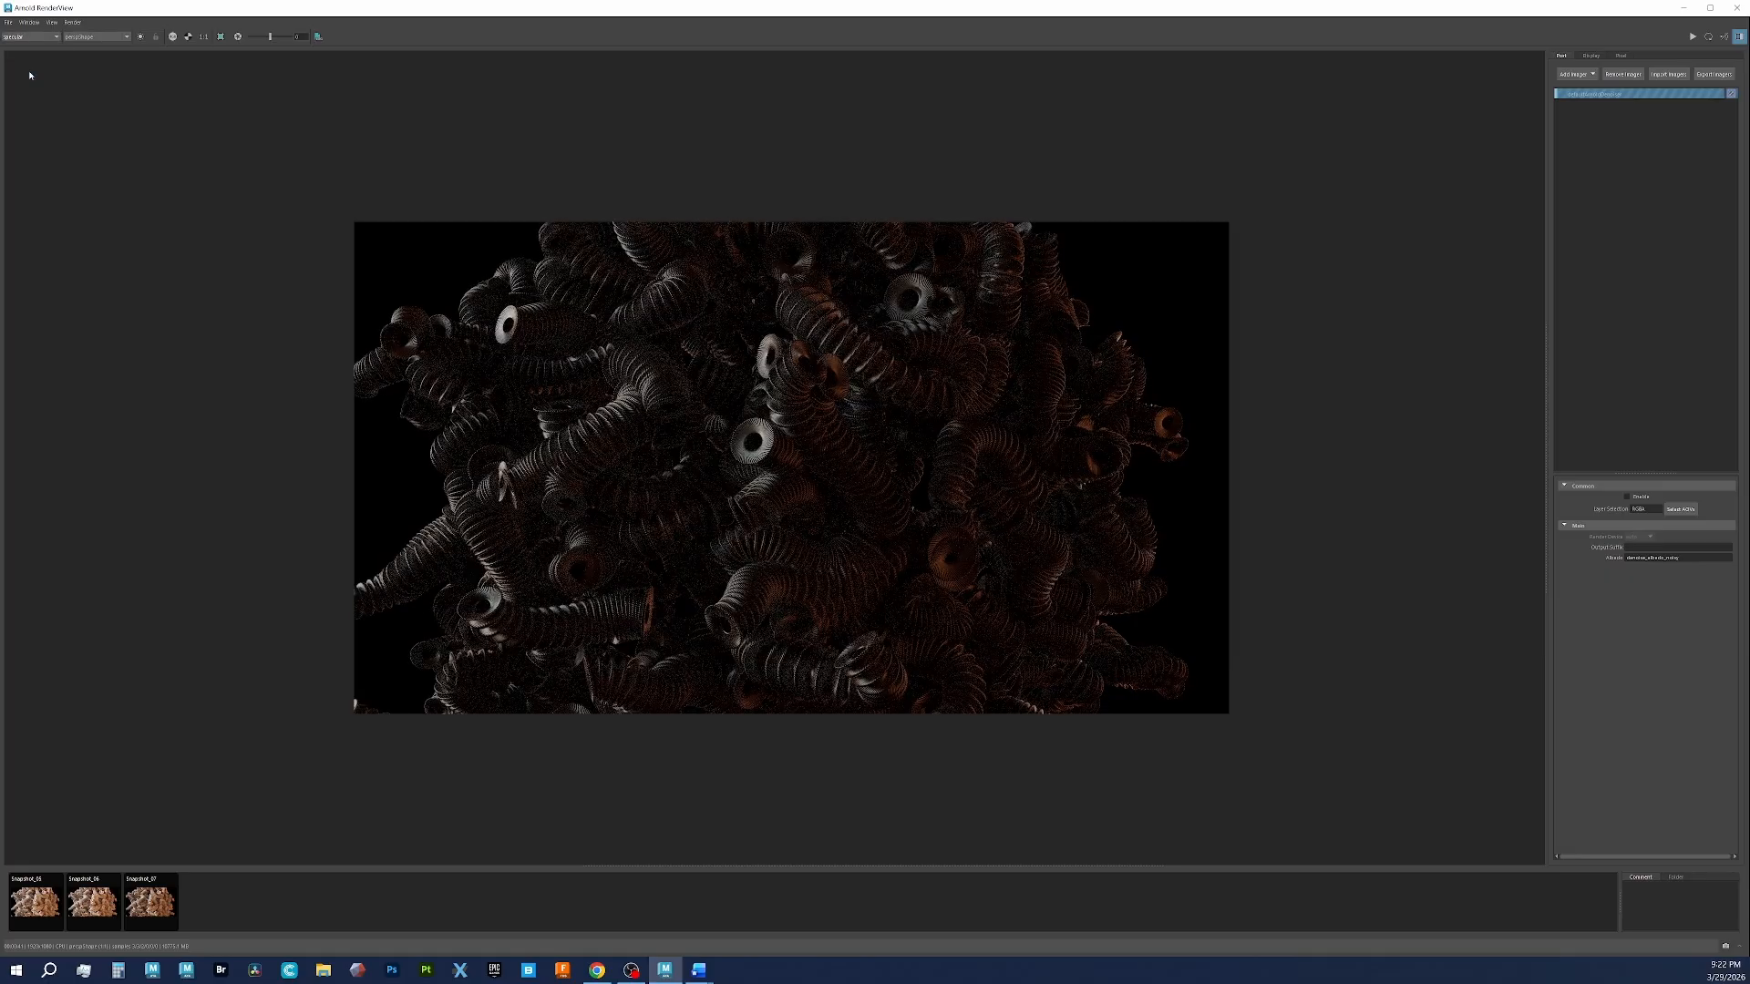
Display the specular_direct and specular_indirect AOVs, then return the render view to the beauty pass
left_click(28, 38)
left_click(41, 80)
left_click(29, 38)
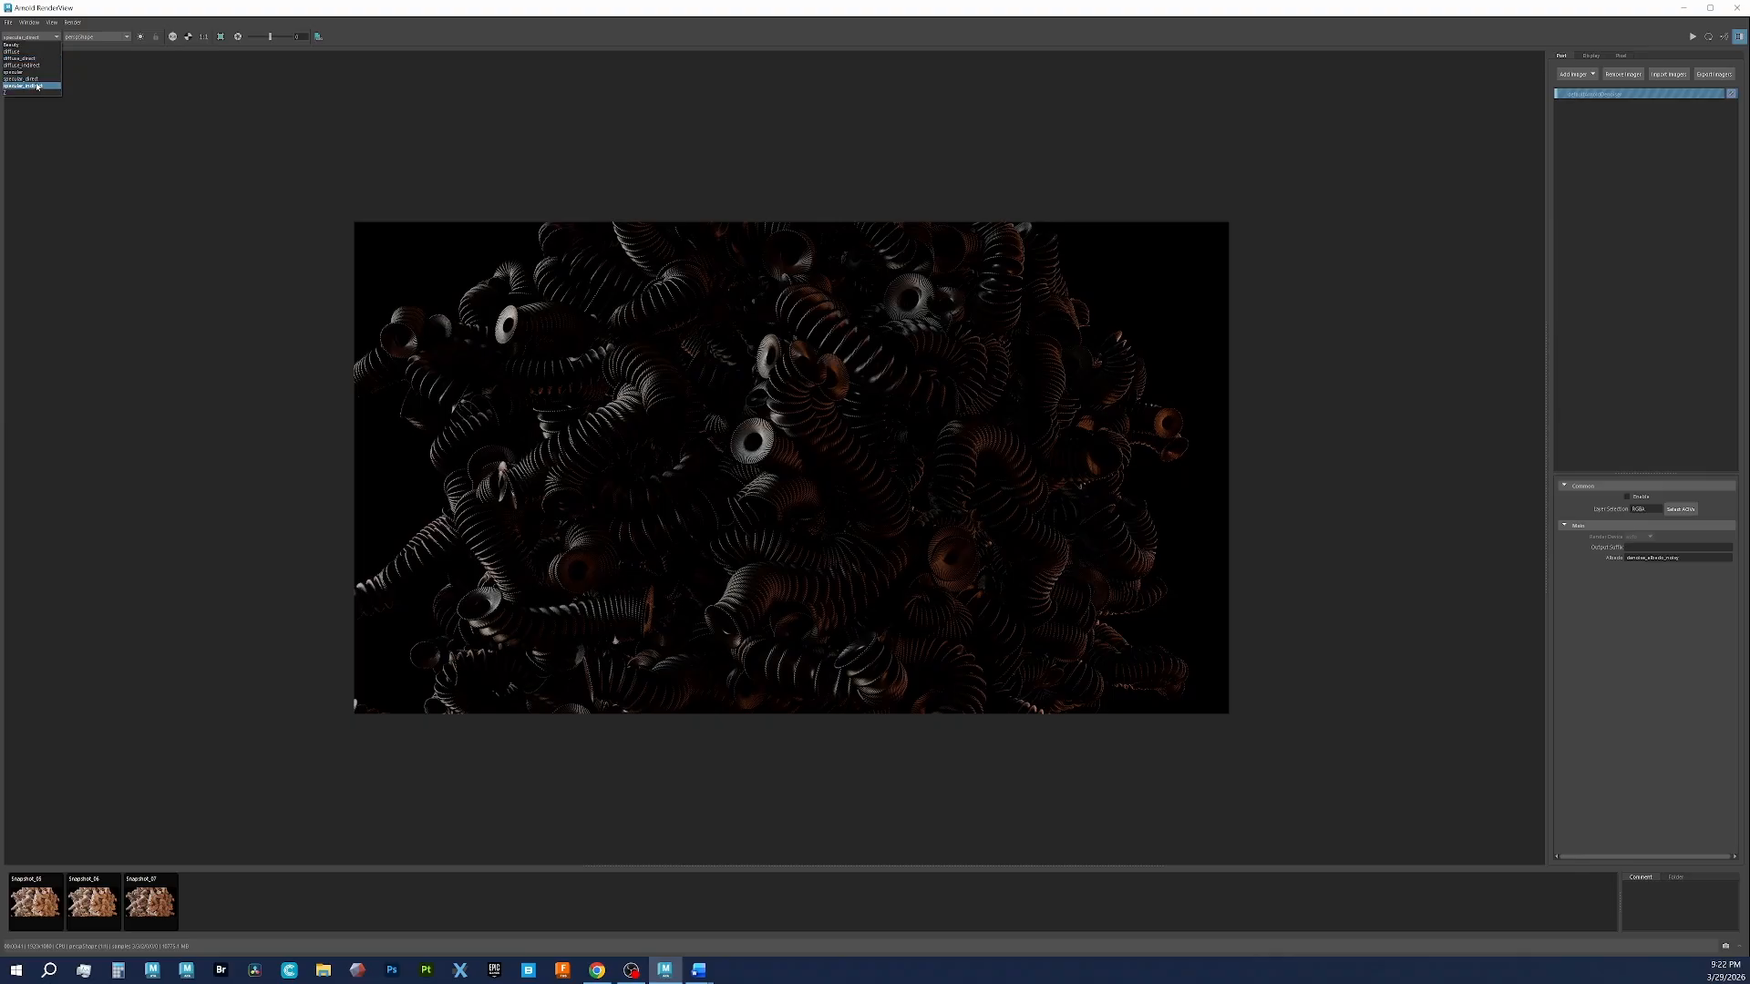
left_click(38, 86)
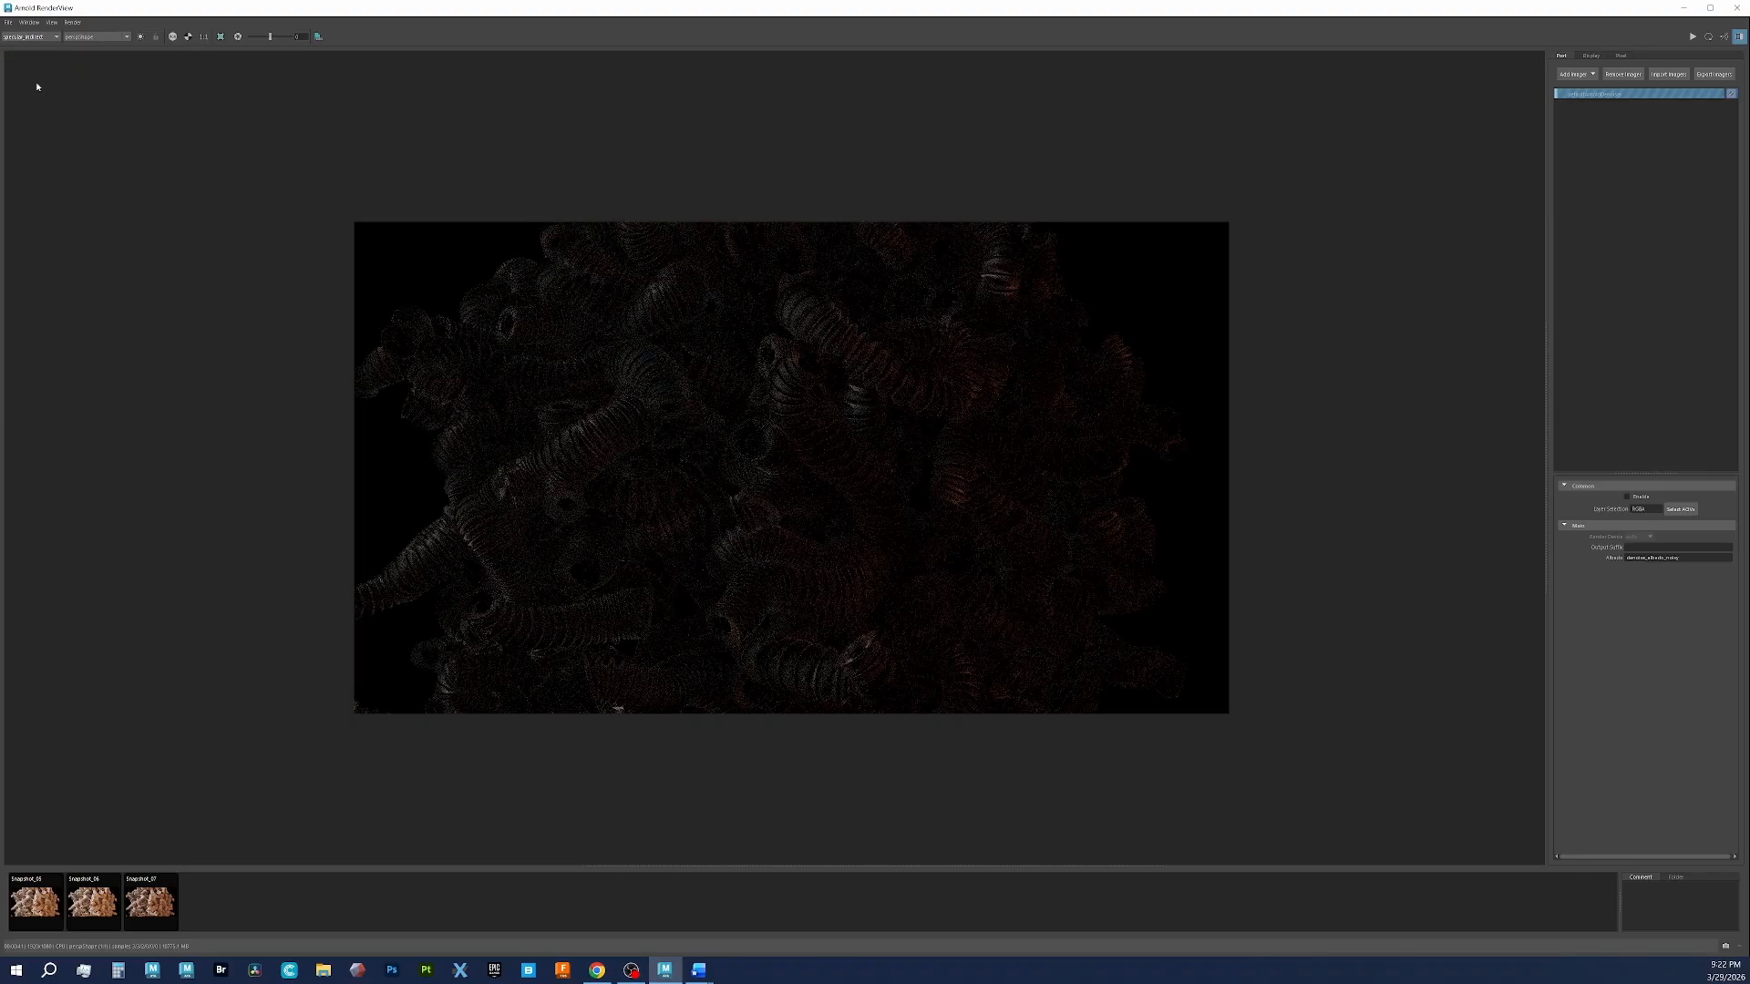
left_click(37, 42)
left_click(32, 51)
left_click(37, 42)
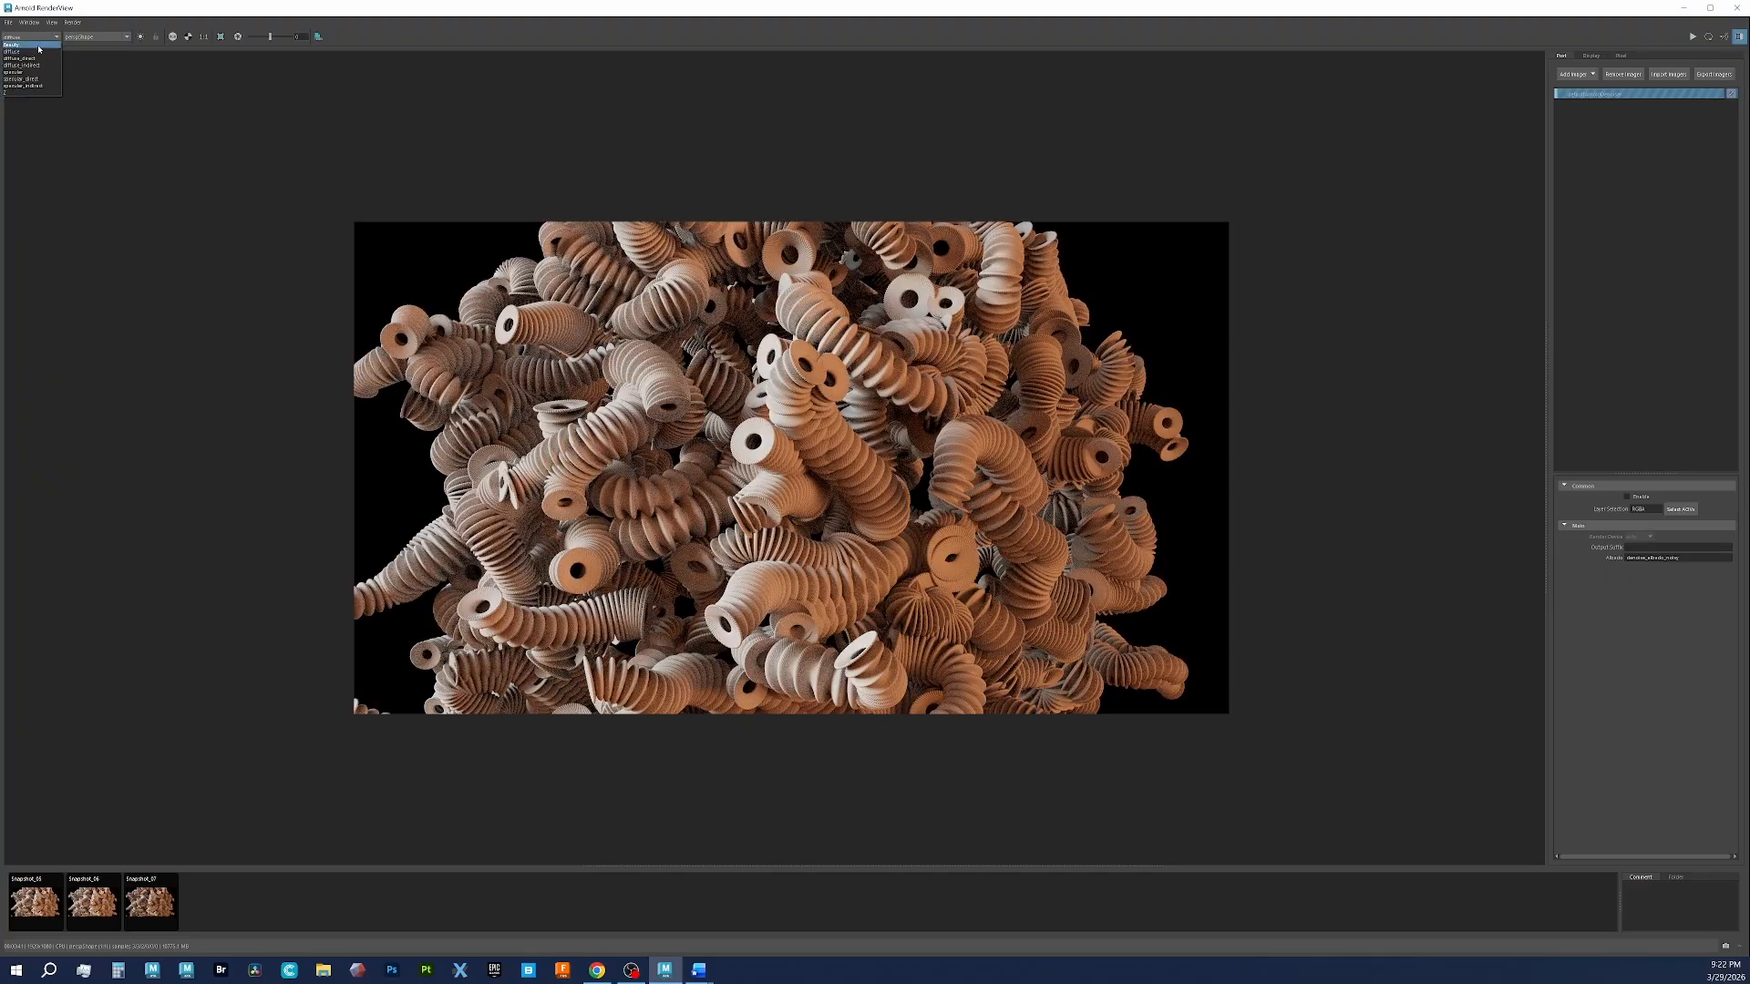
left_click(37, 44)
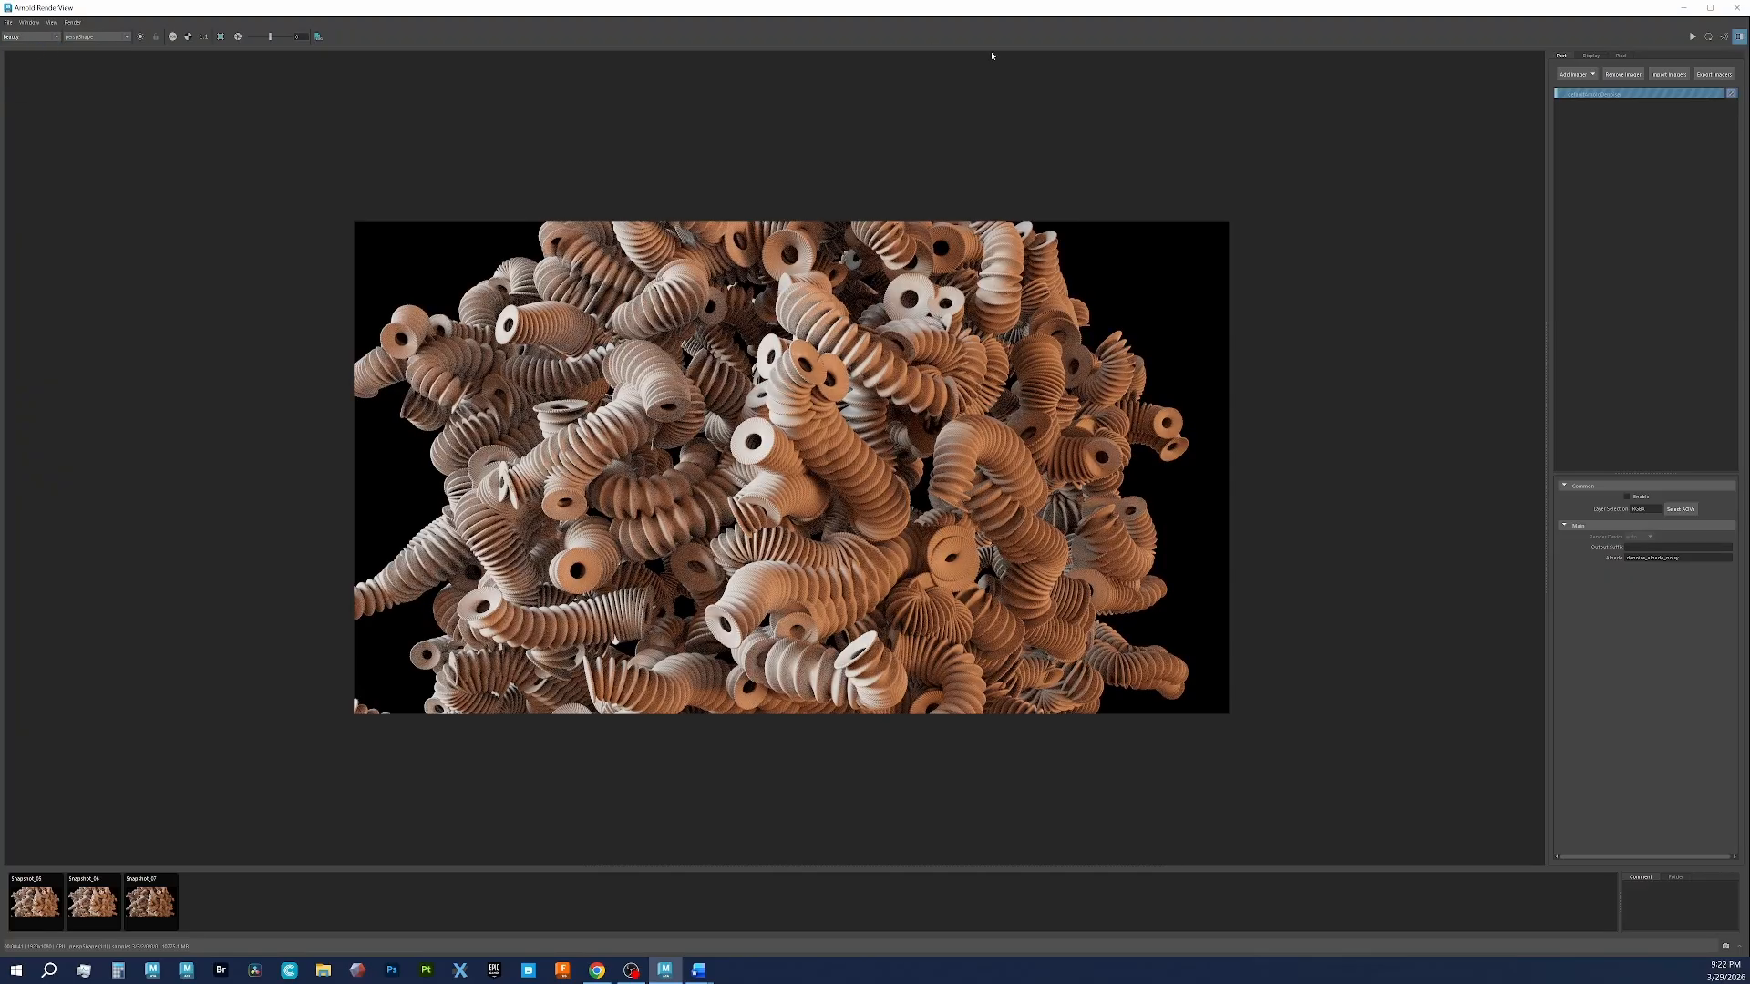
Back in the scene, select the sky dome light and enter 4 in its resolution field
left_click(1683, 8)
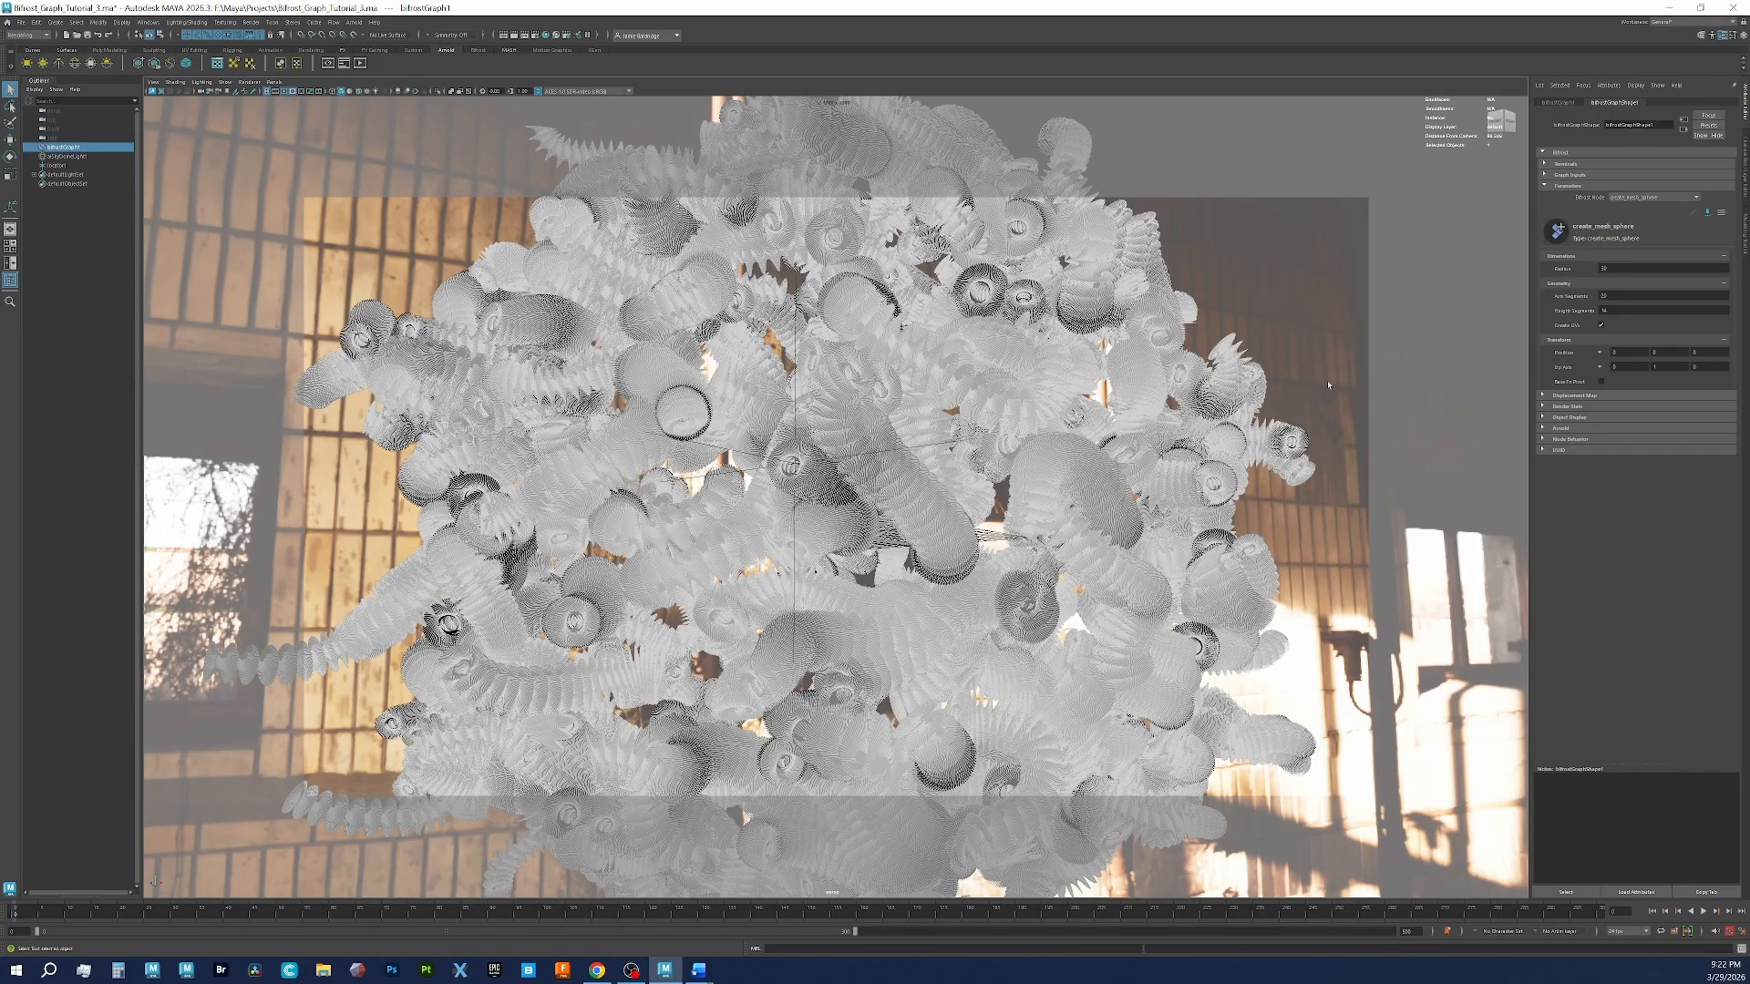
left_click(1305, 322)
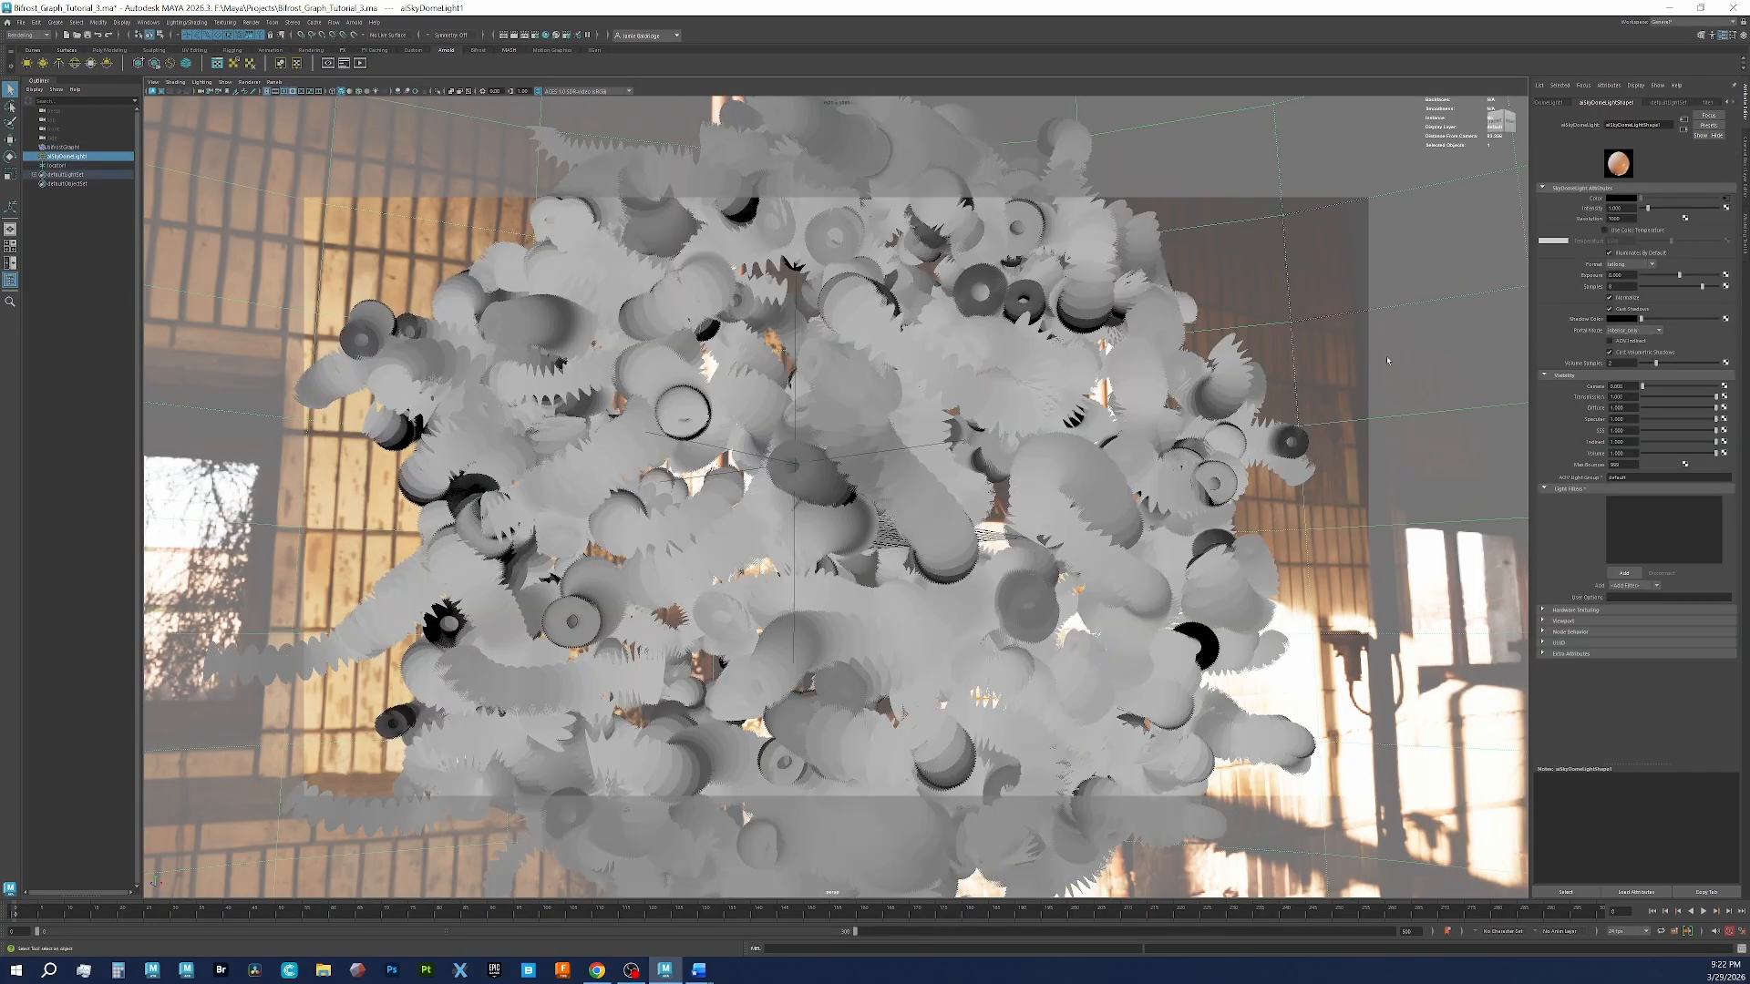
left_click(1632, 219)
type("4096")
key("Return")
Create a spot light in the top view
key("space")
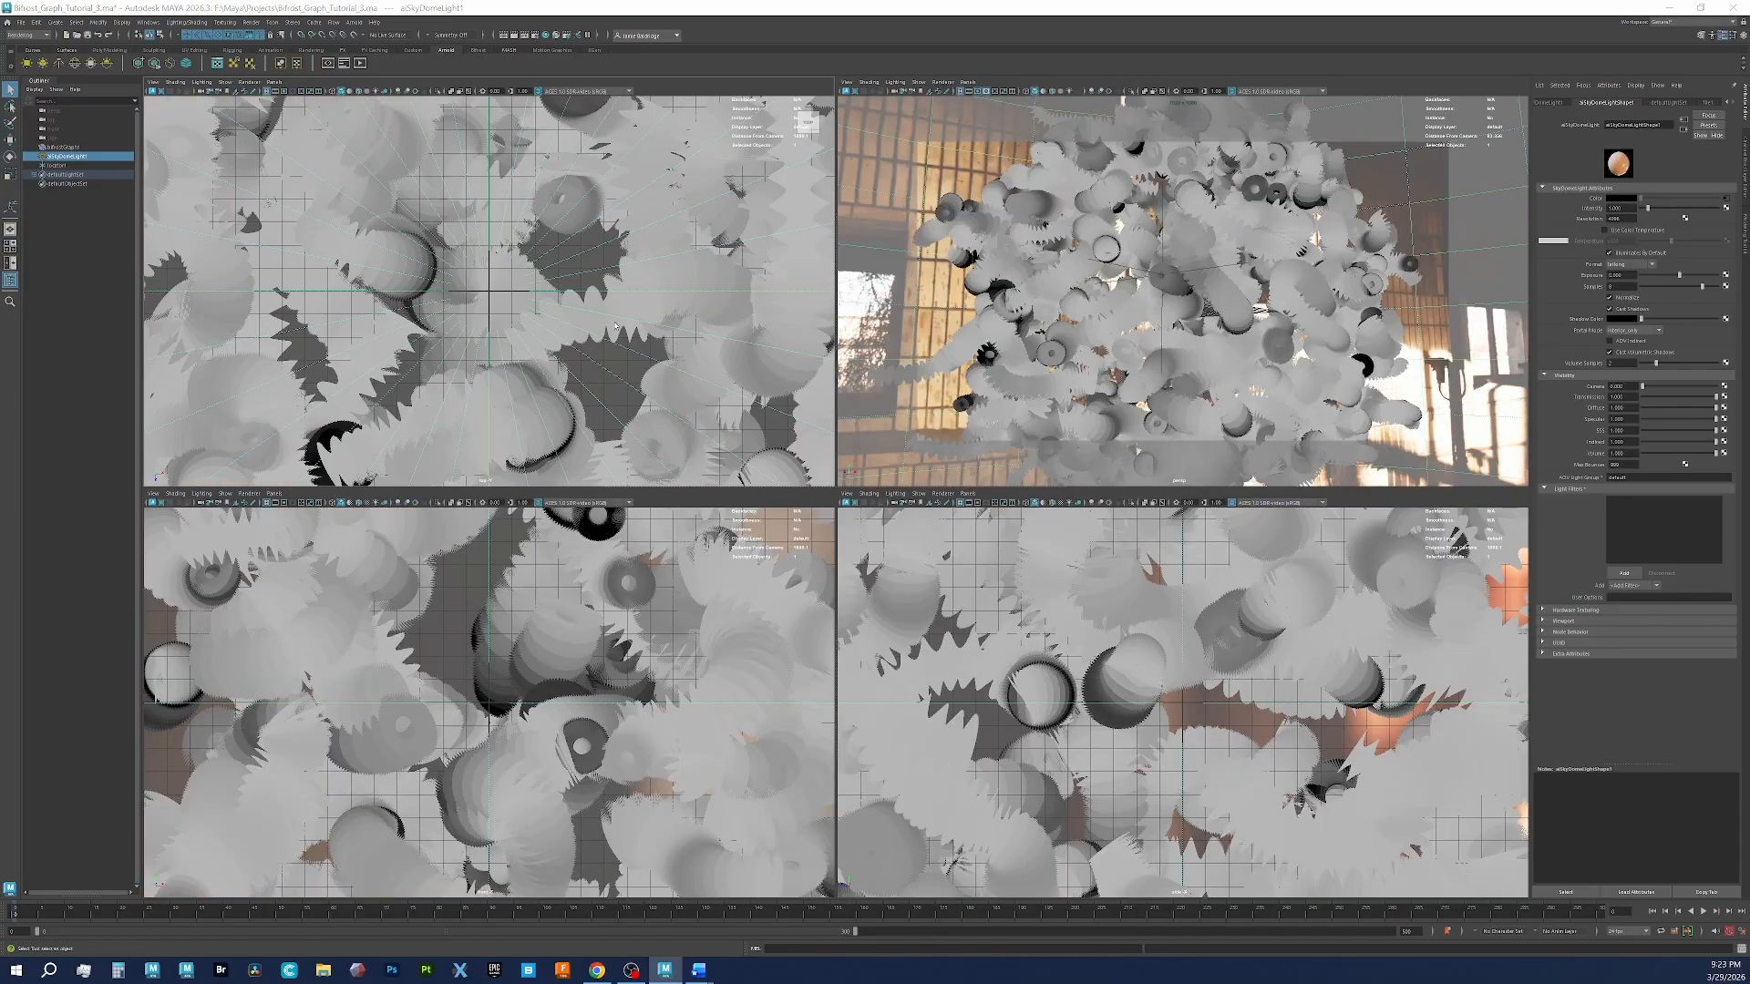
key("space")
scroll(673, 370, "down", 10)
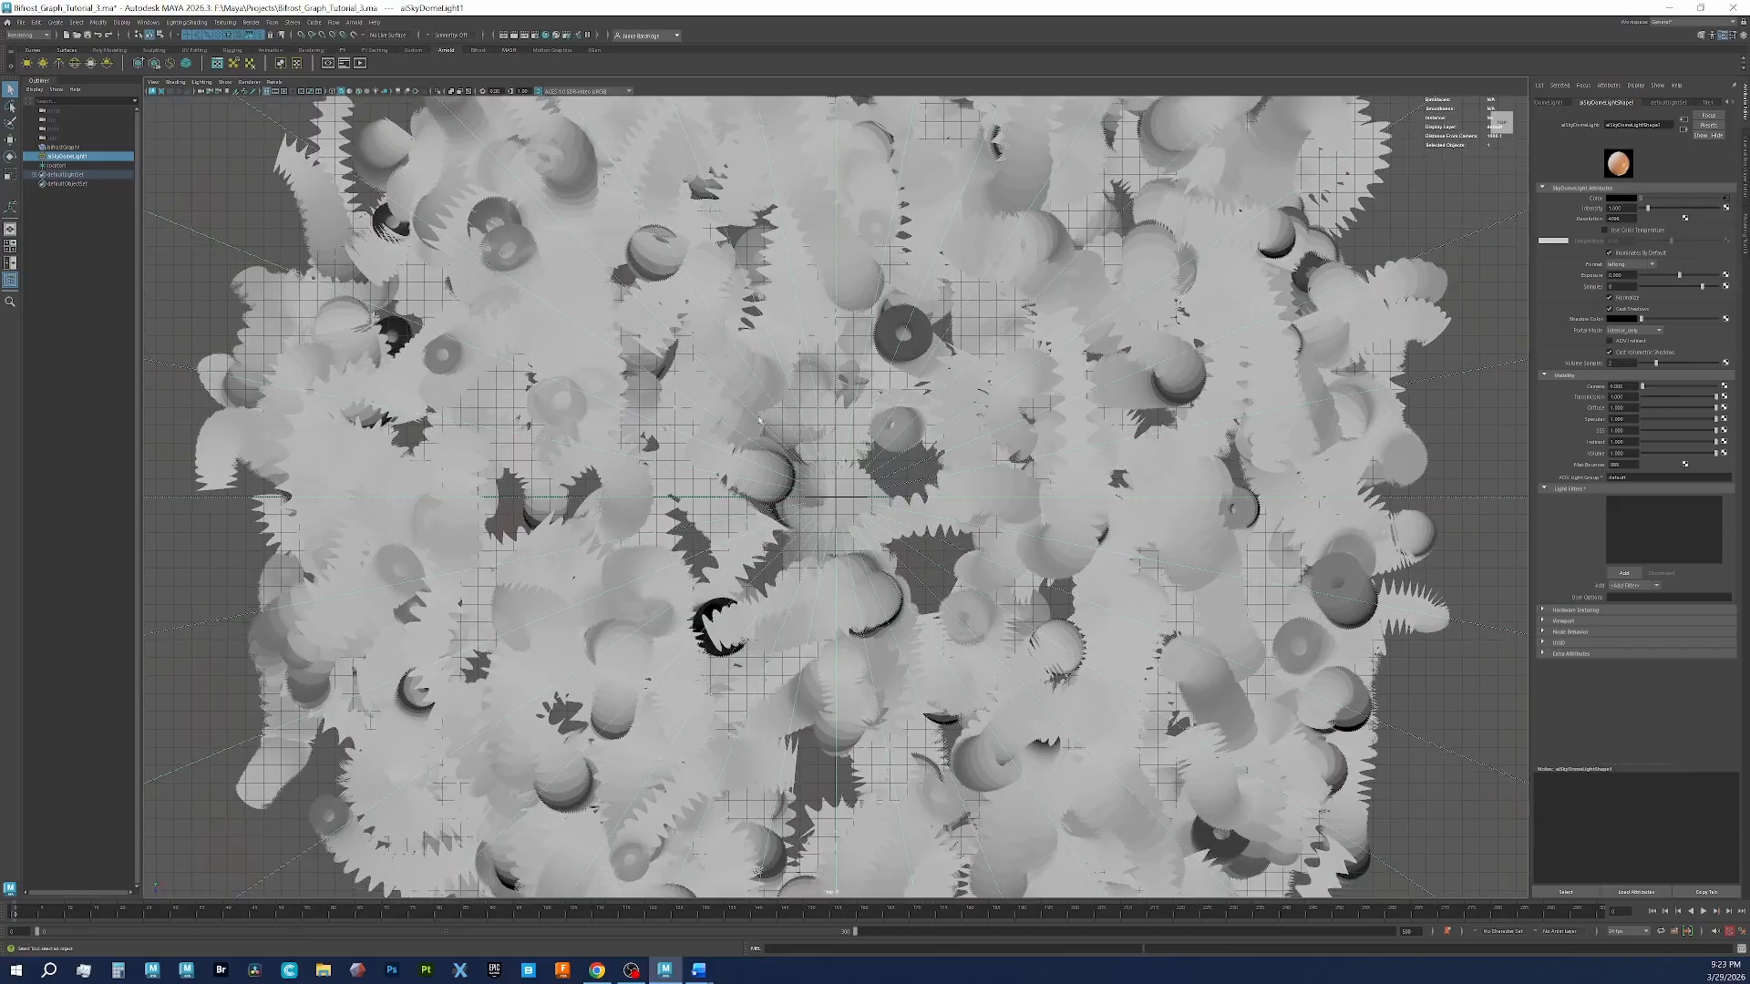
scroll(620, 378, "down", 3)
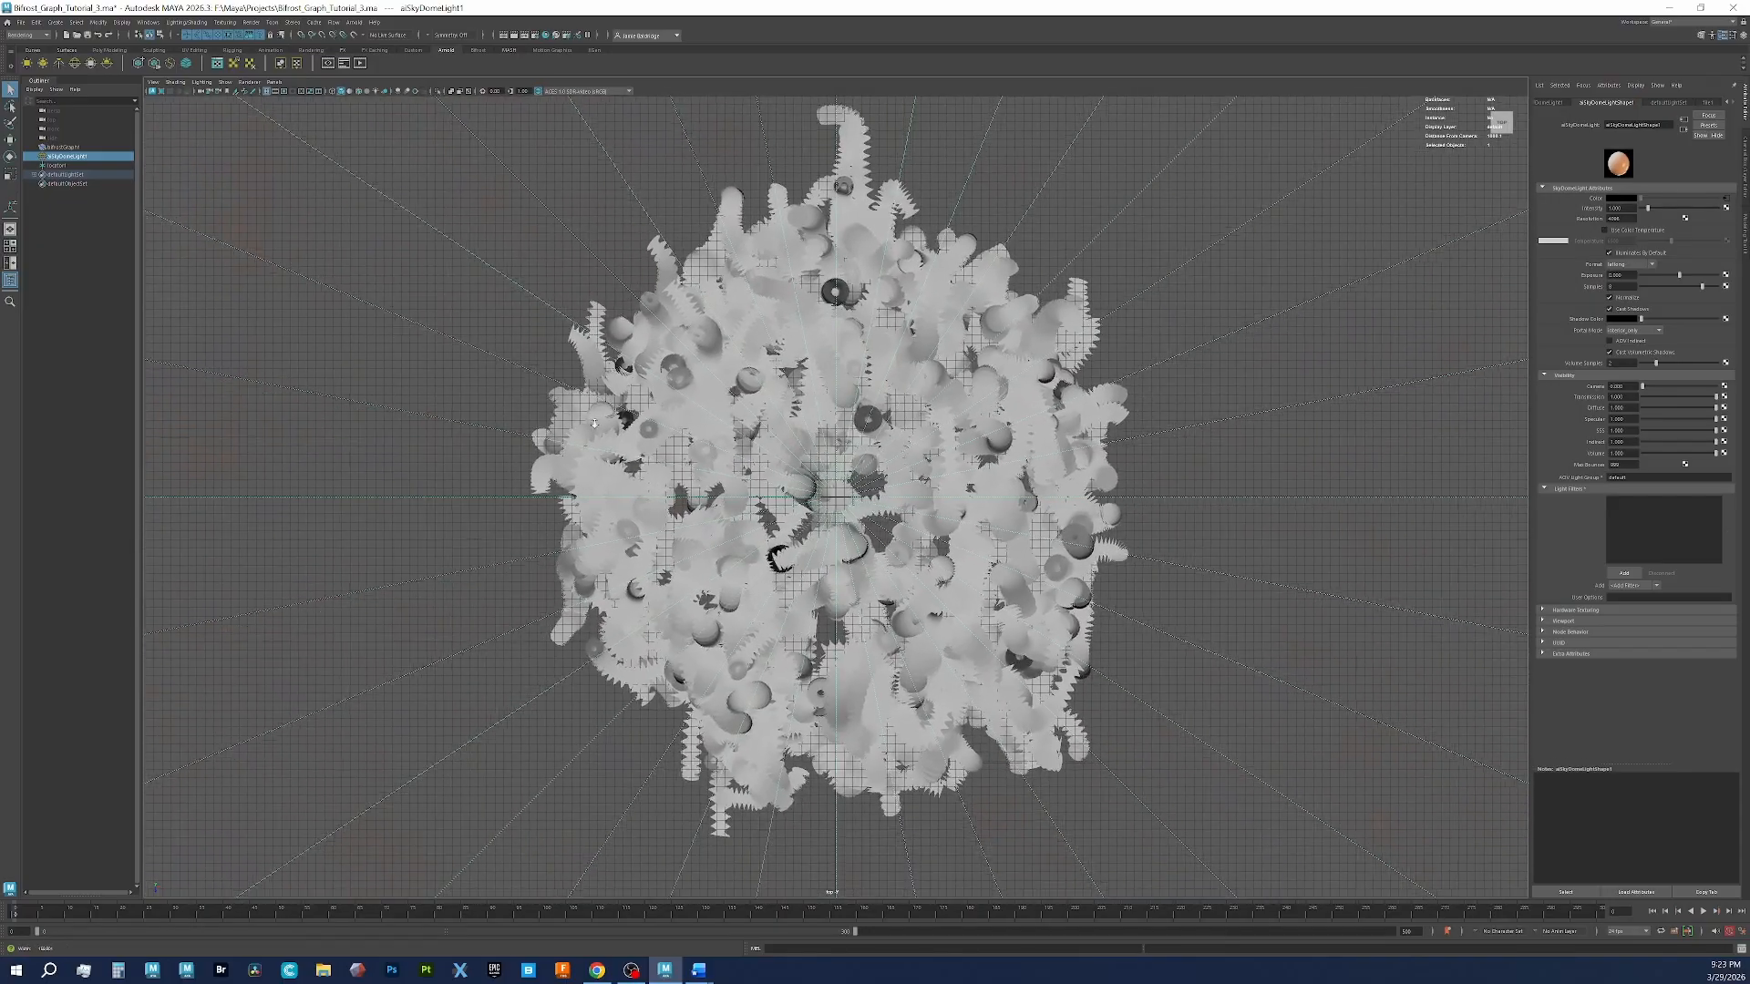
left_click(64, 165)
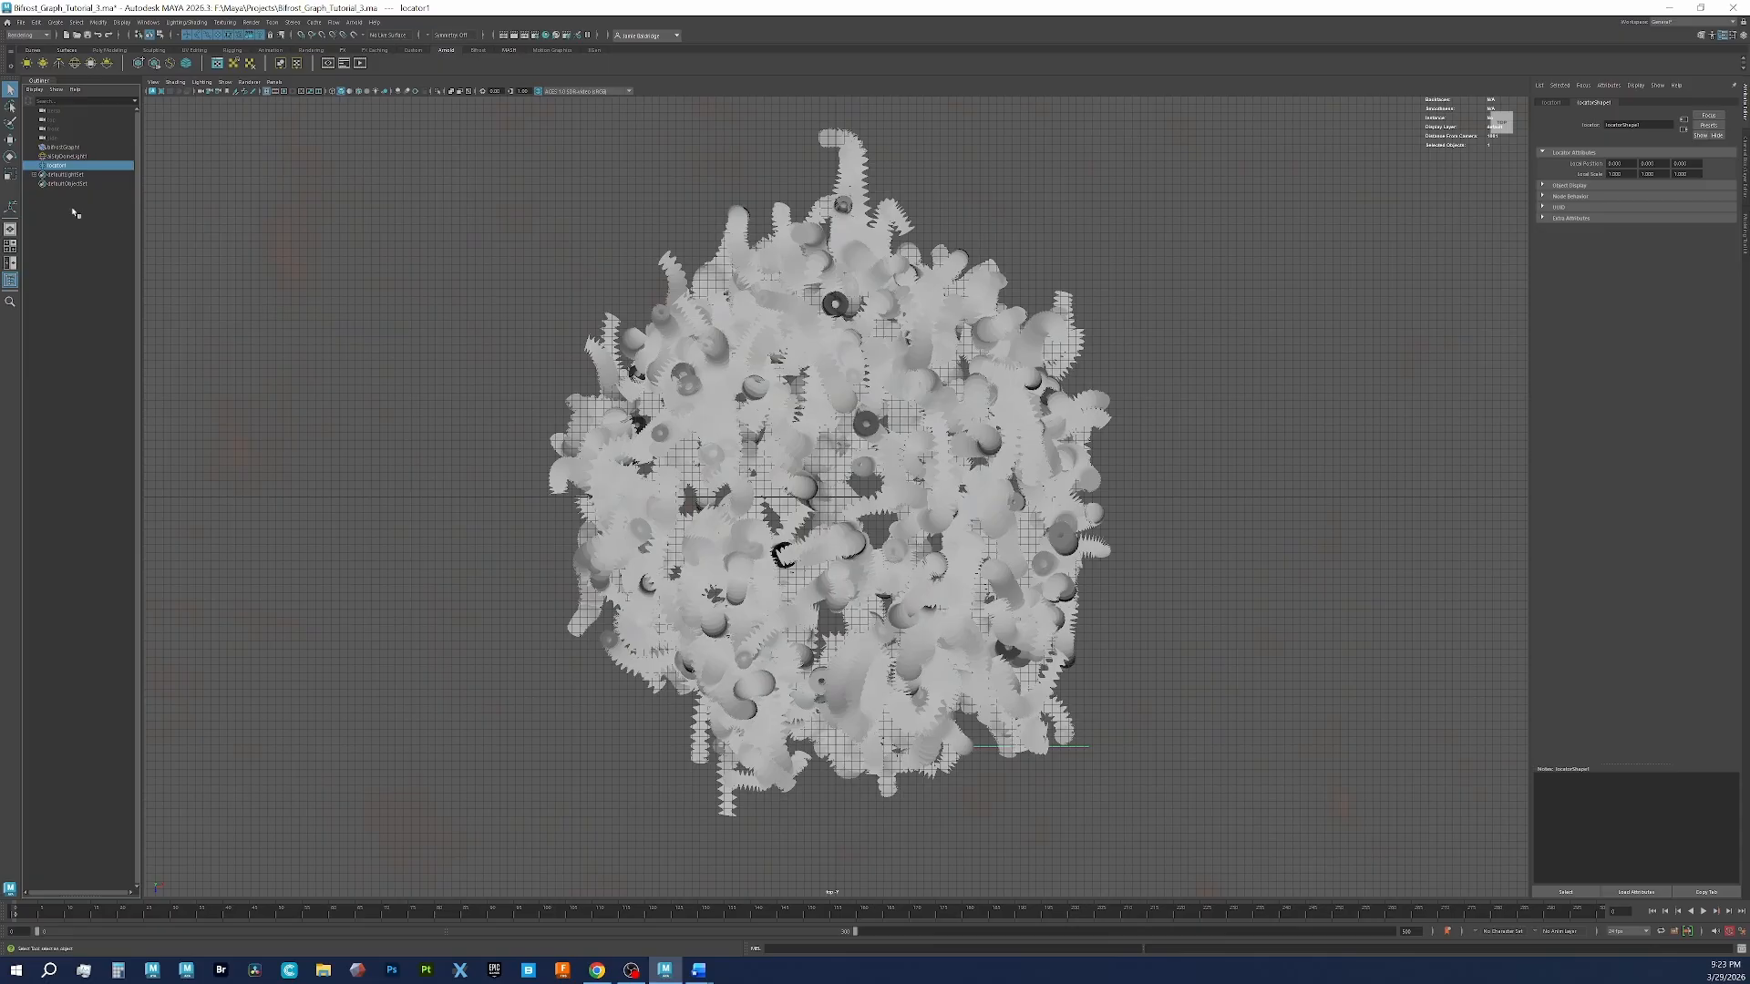
key("space")
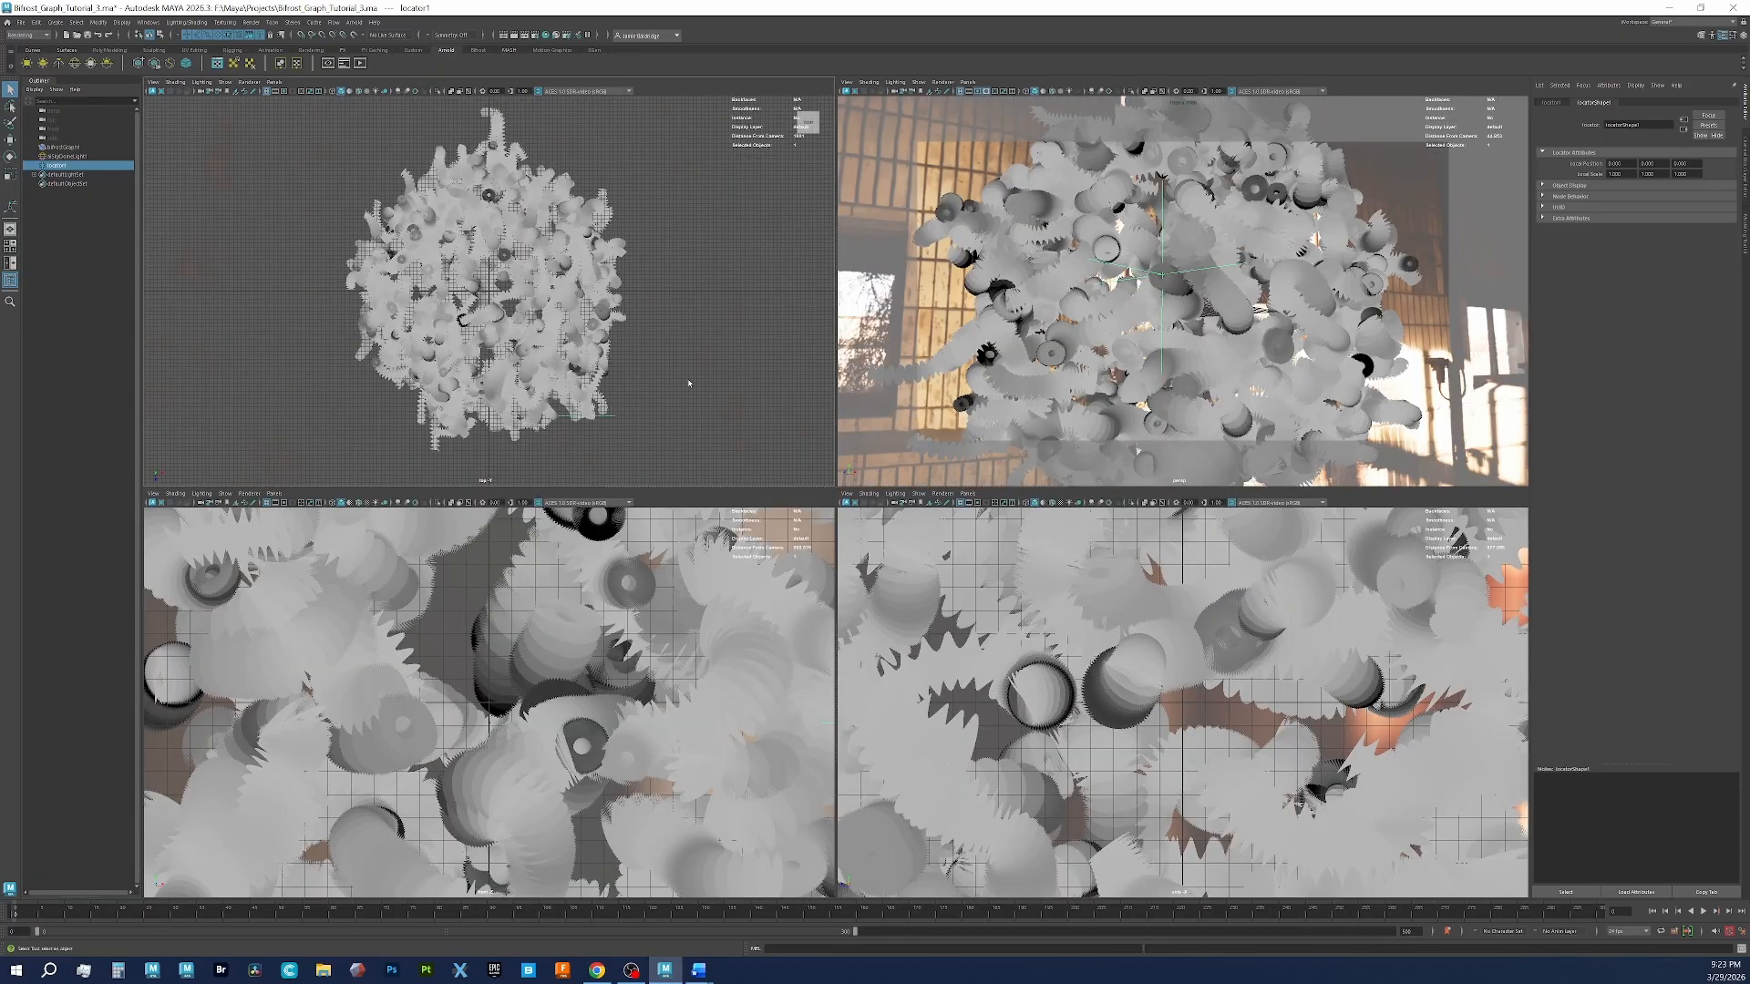
key("space")
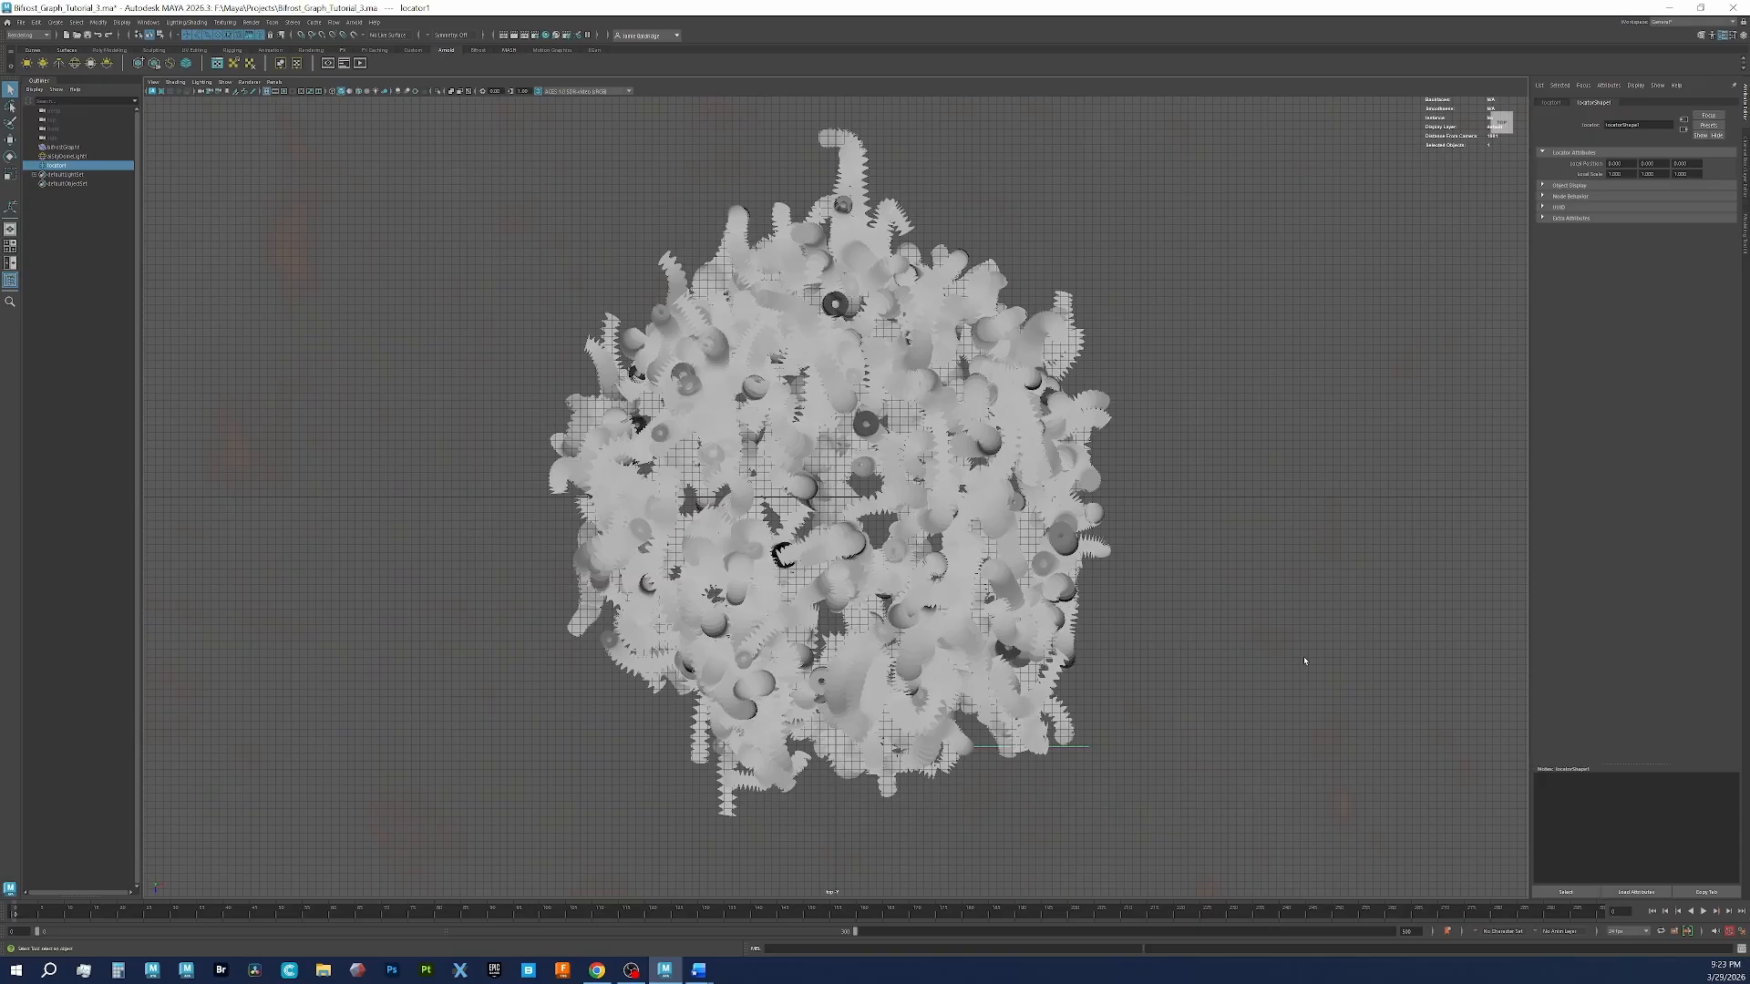
key("space")
left_click(1214, 608)
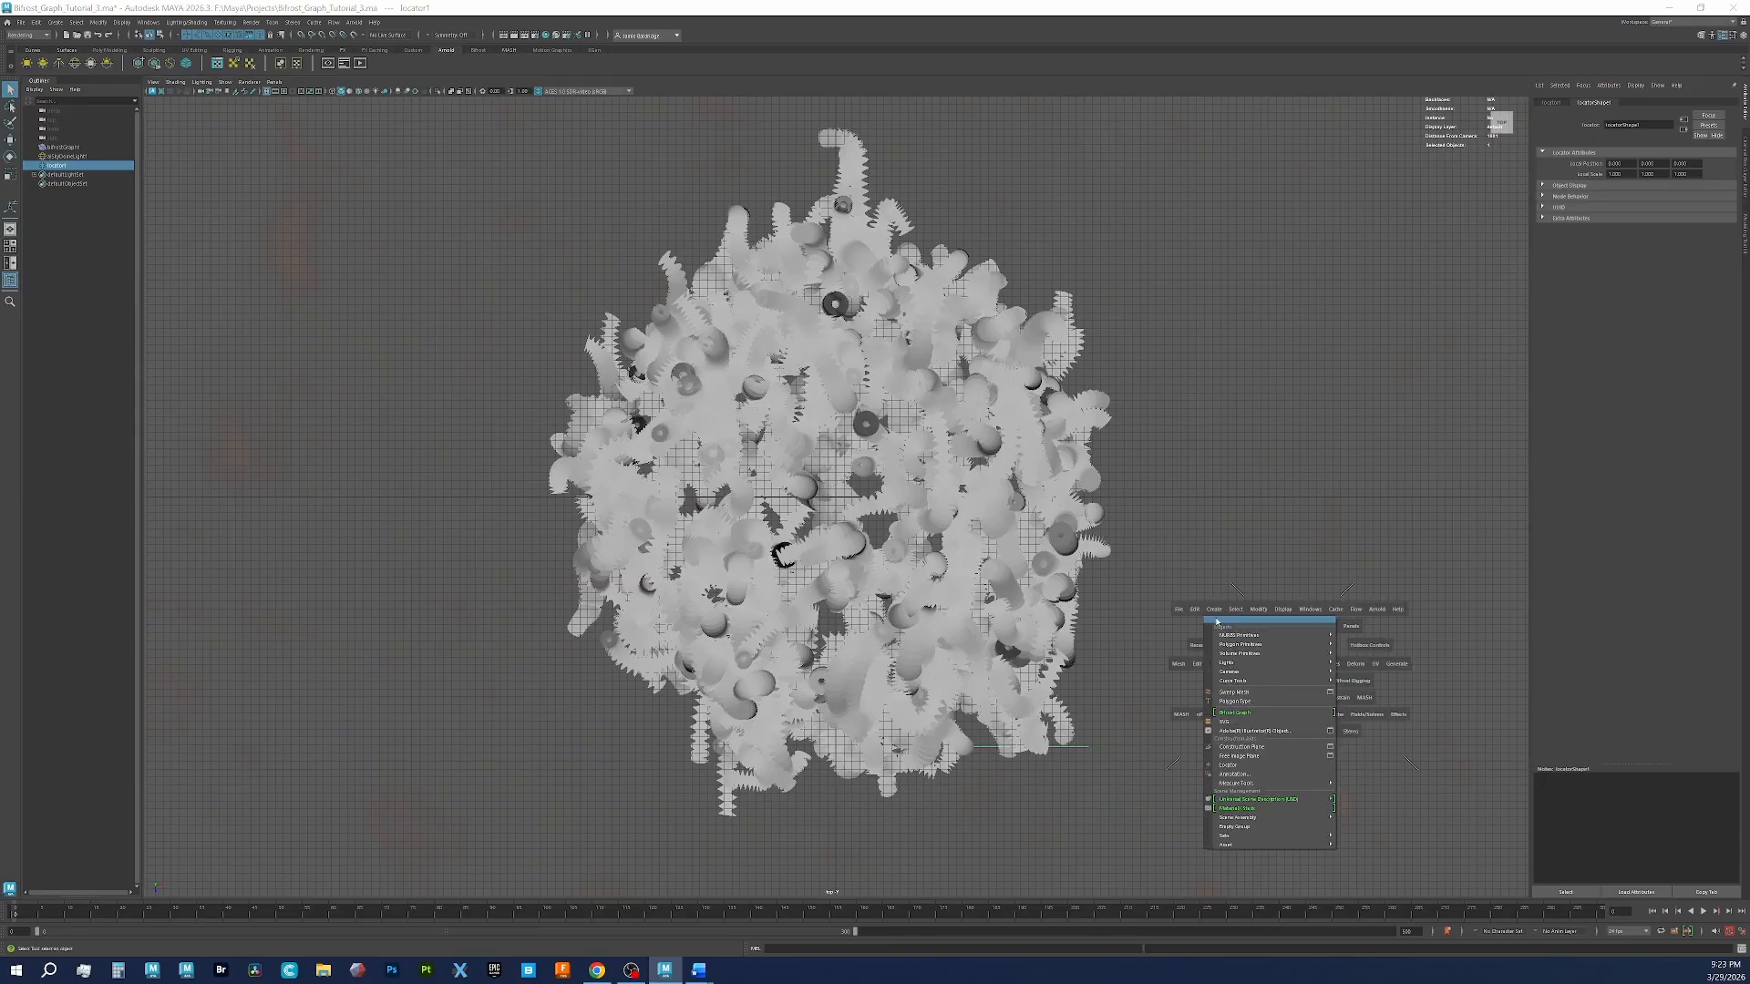
mouse_move(1230, 662)
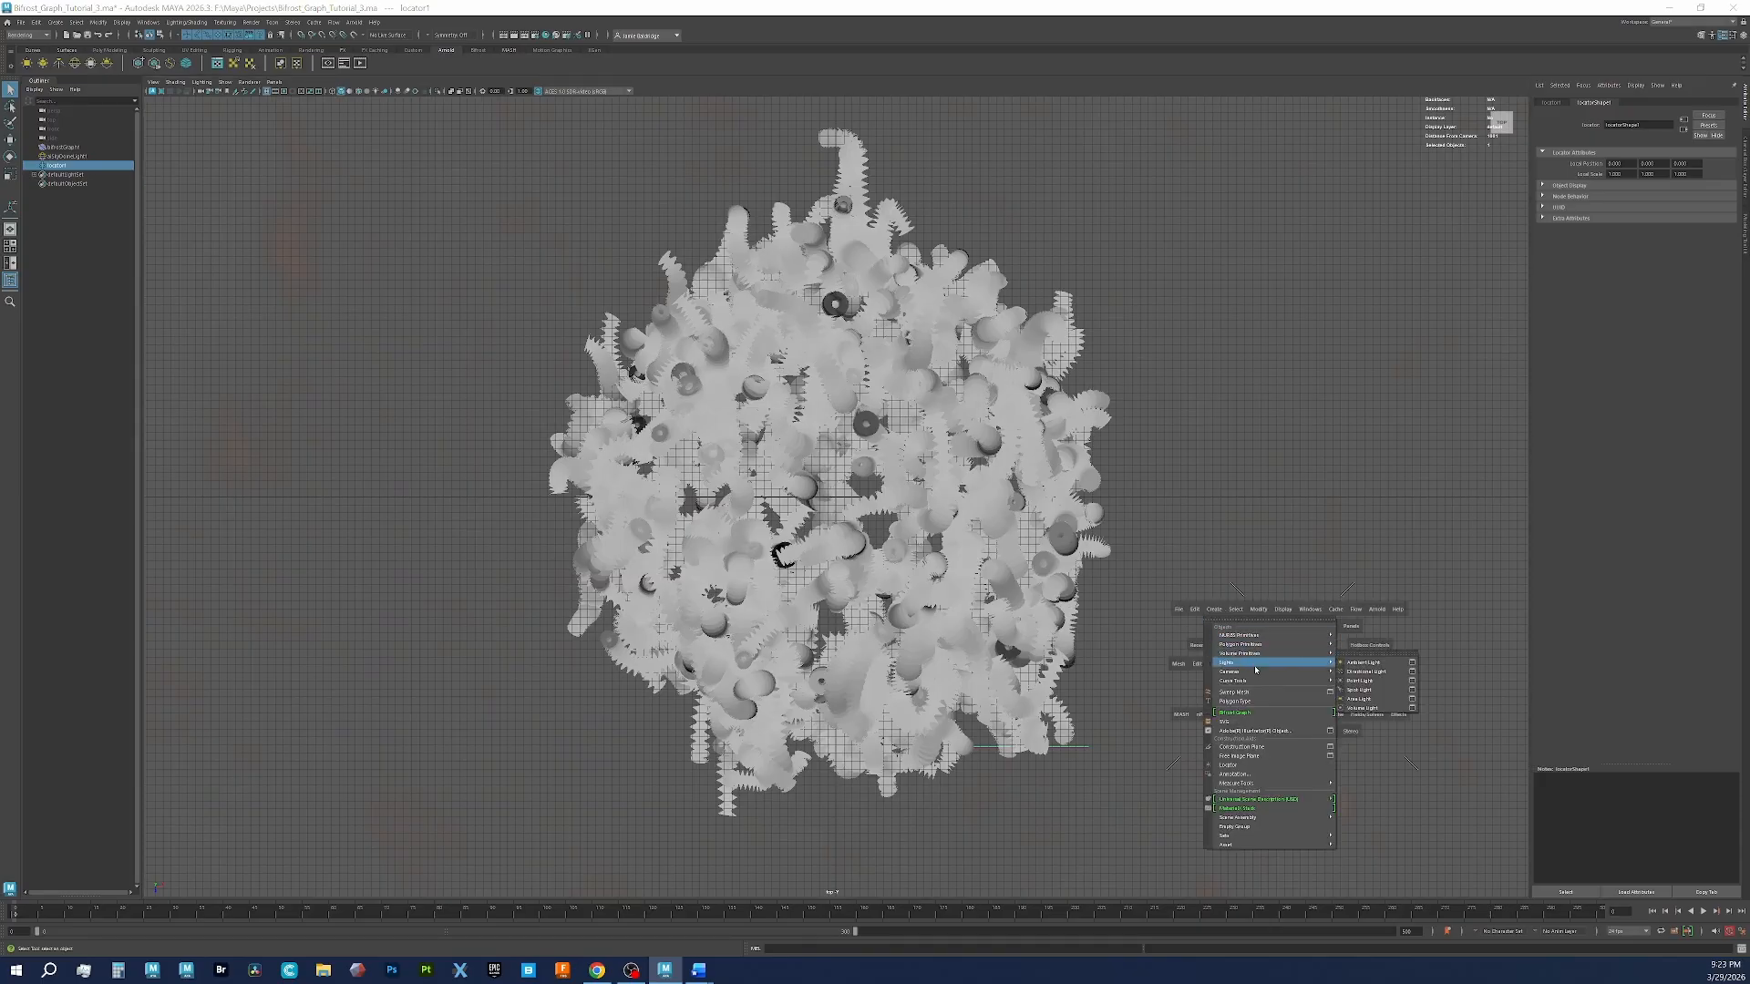
left_click(1363, 690)
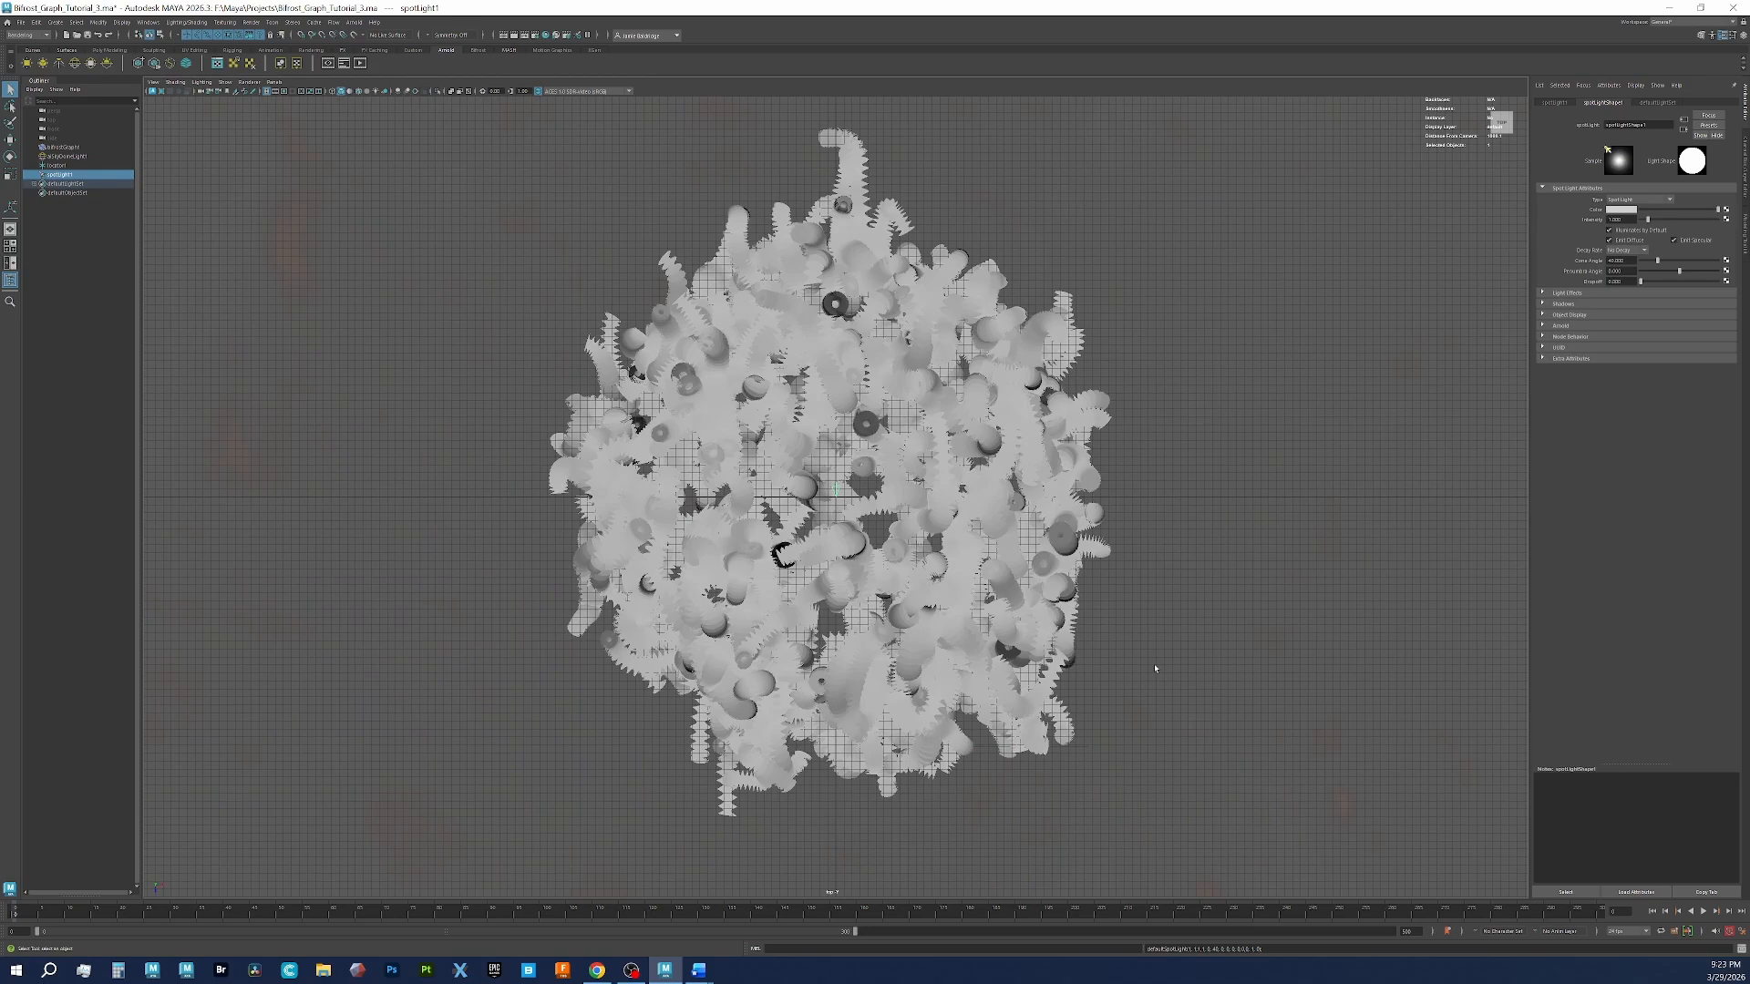
Move the spot light well below the wood graph cluster in the top view
key("w")
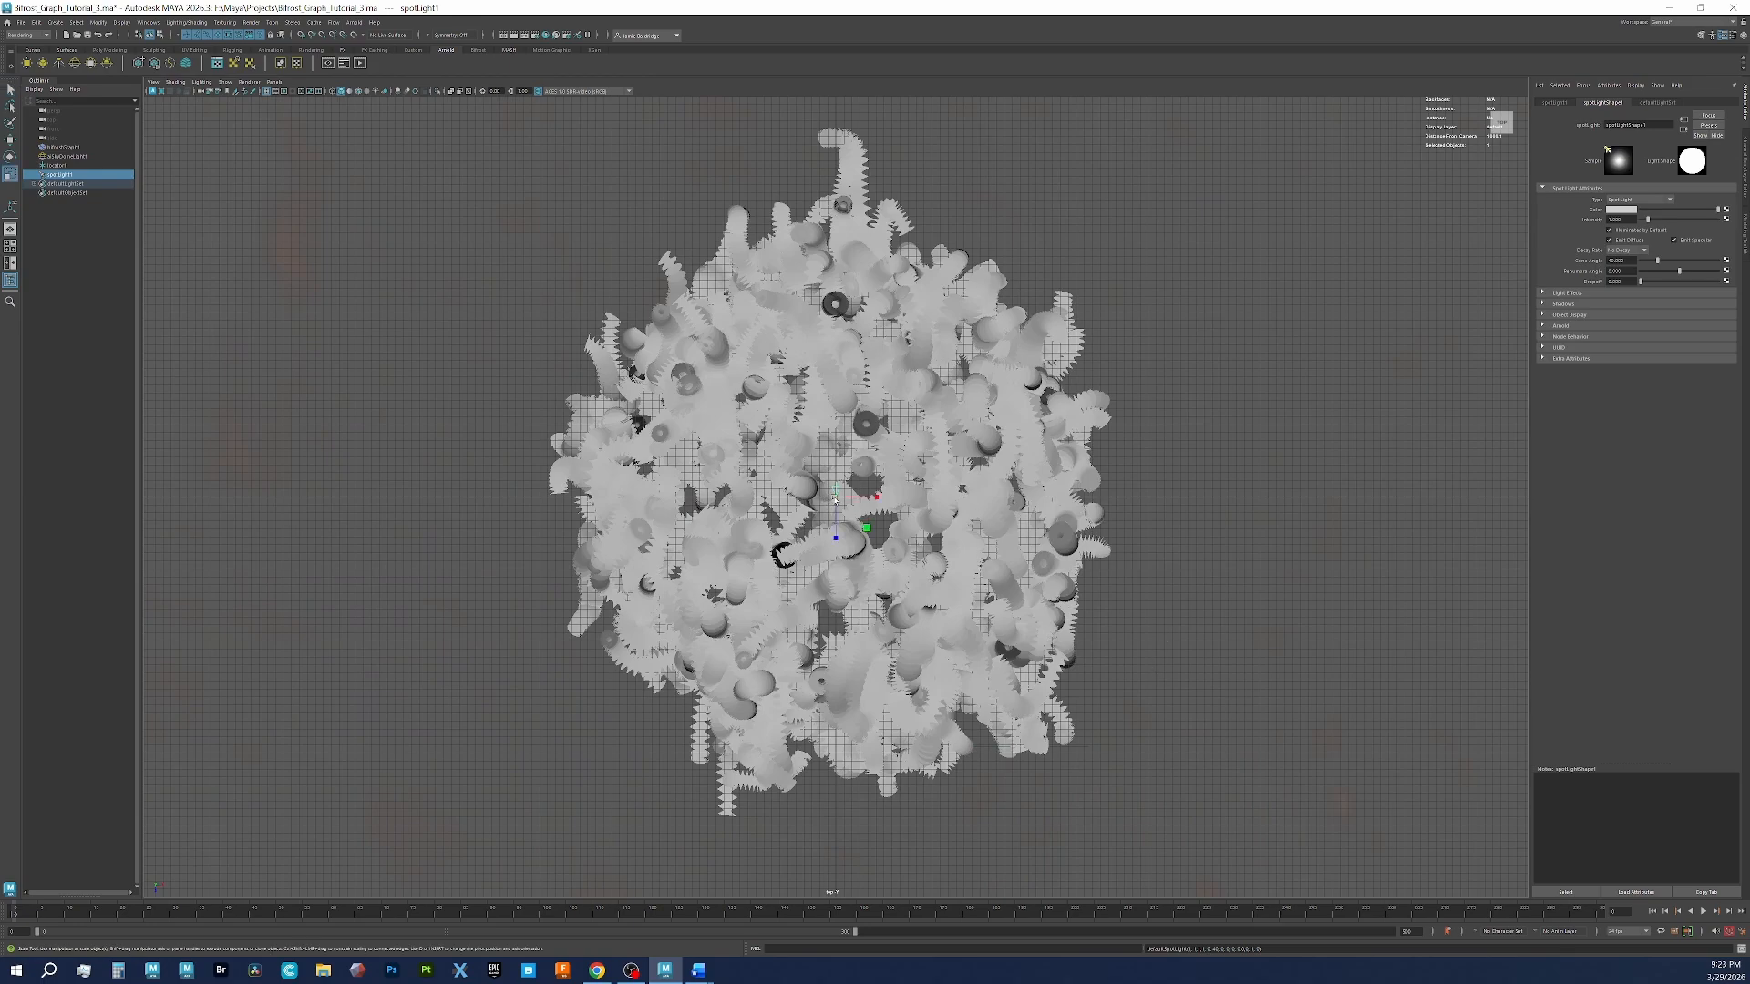
left_click_drag(835, 497, 950, 501)
left_click_drag(1066, 519, 1063, 517)
key("w")
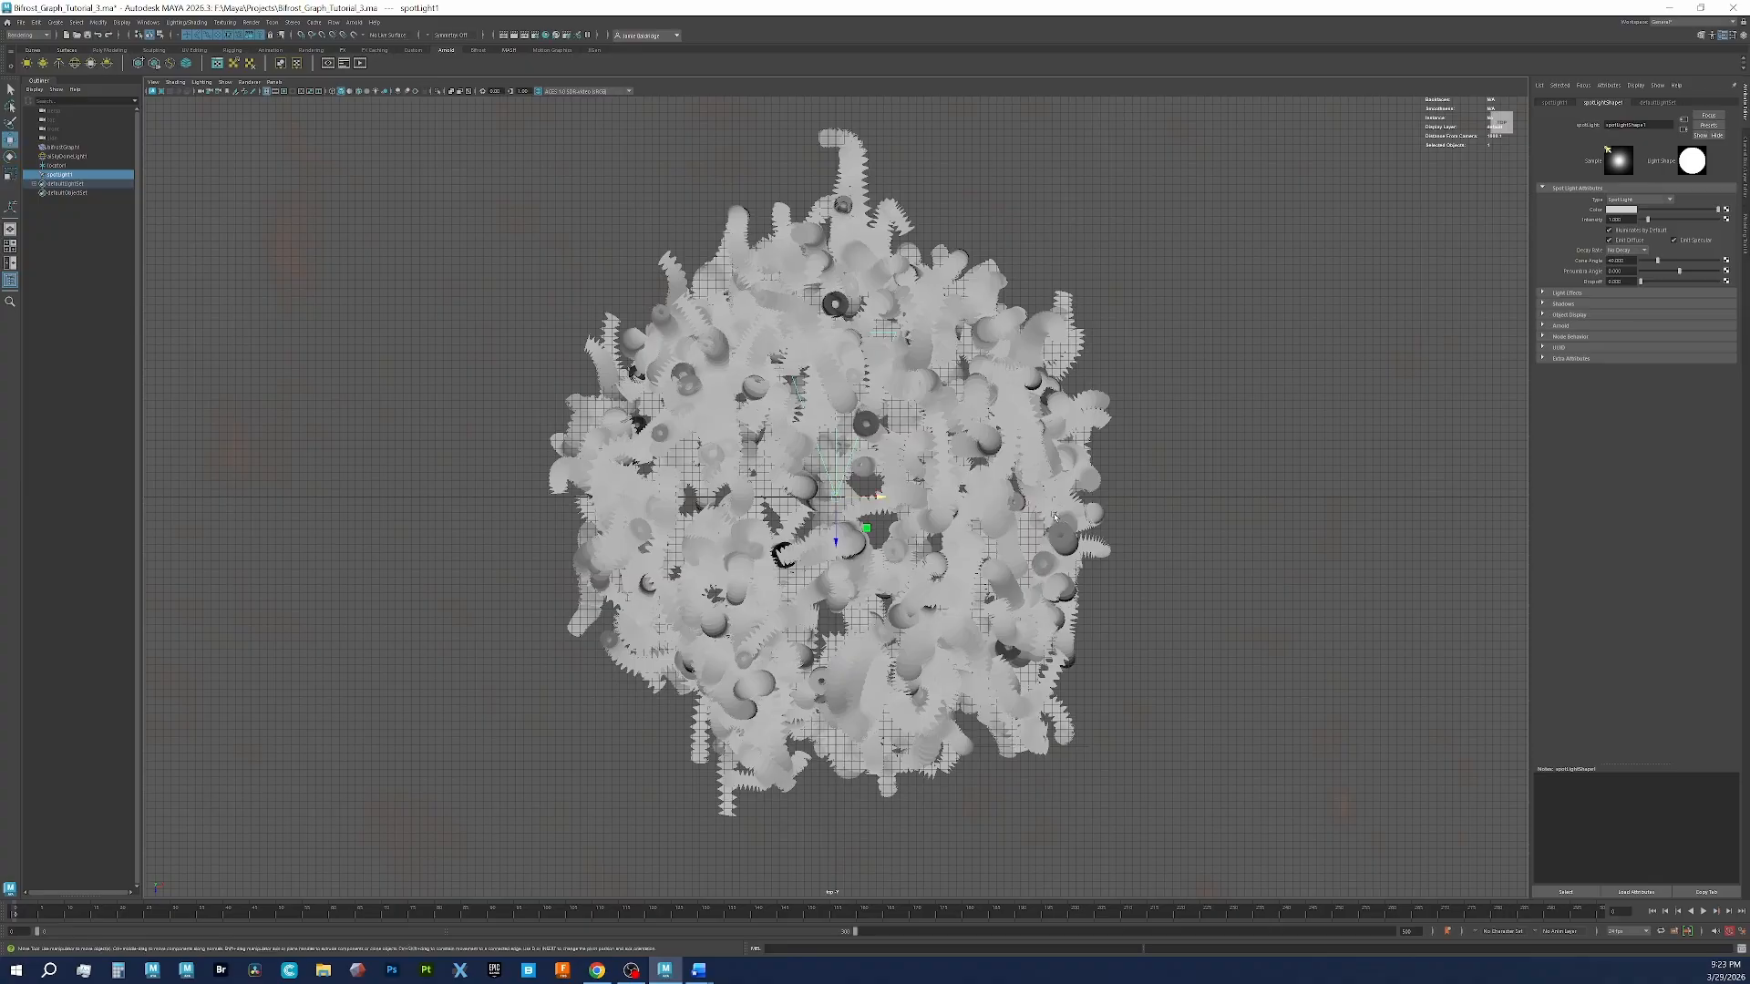
left_click_drag(835, 543, 882, 944)
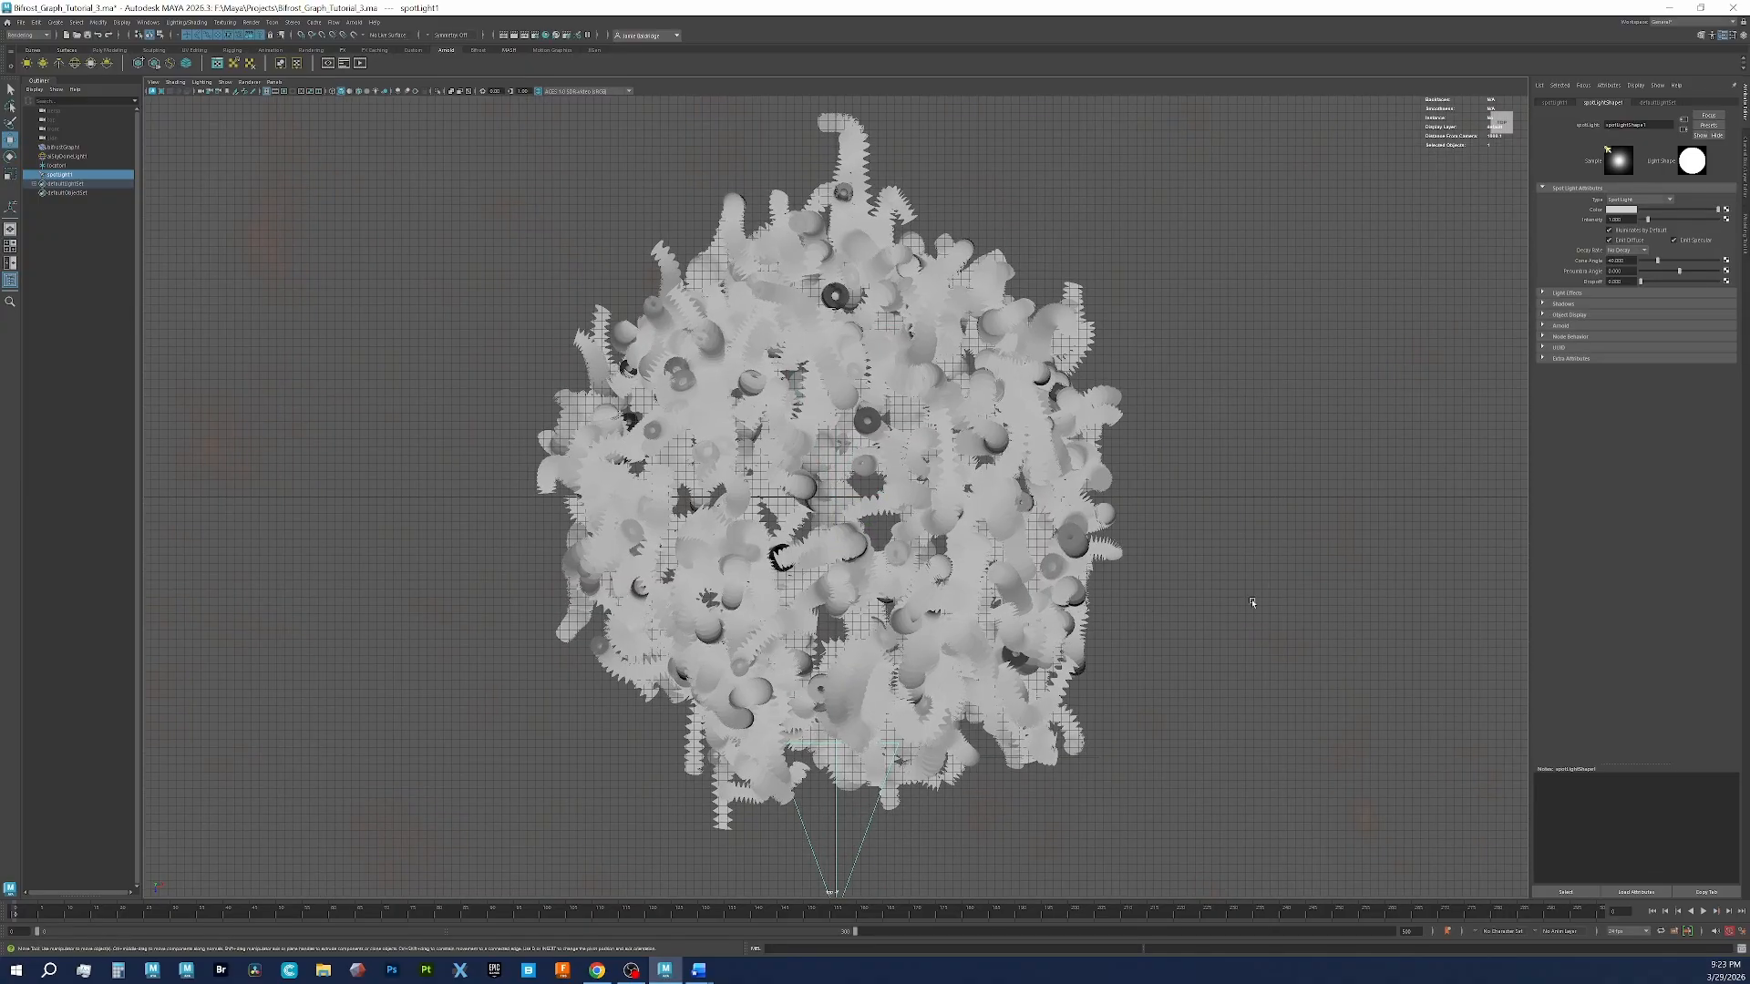
scroll(765, 467, "down", 4)
scroll(765, 467, "down", 3)
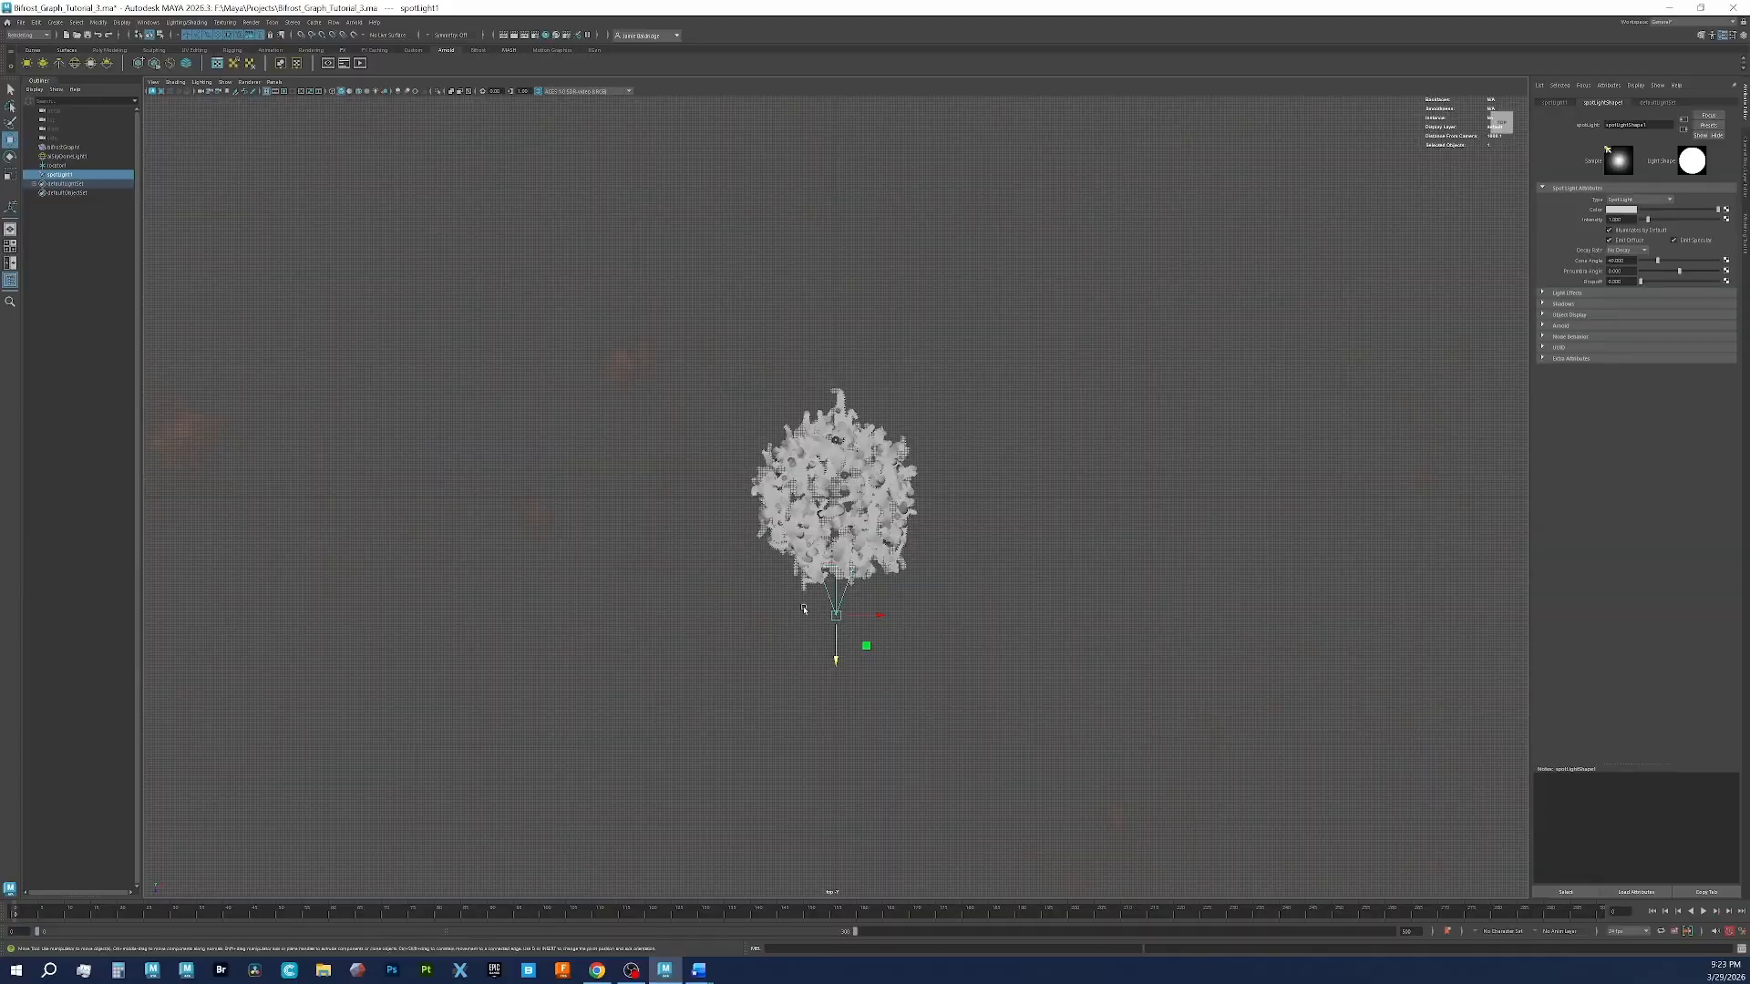
left_click_drag(837, 660, 865, 808)
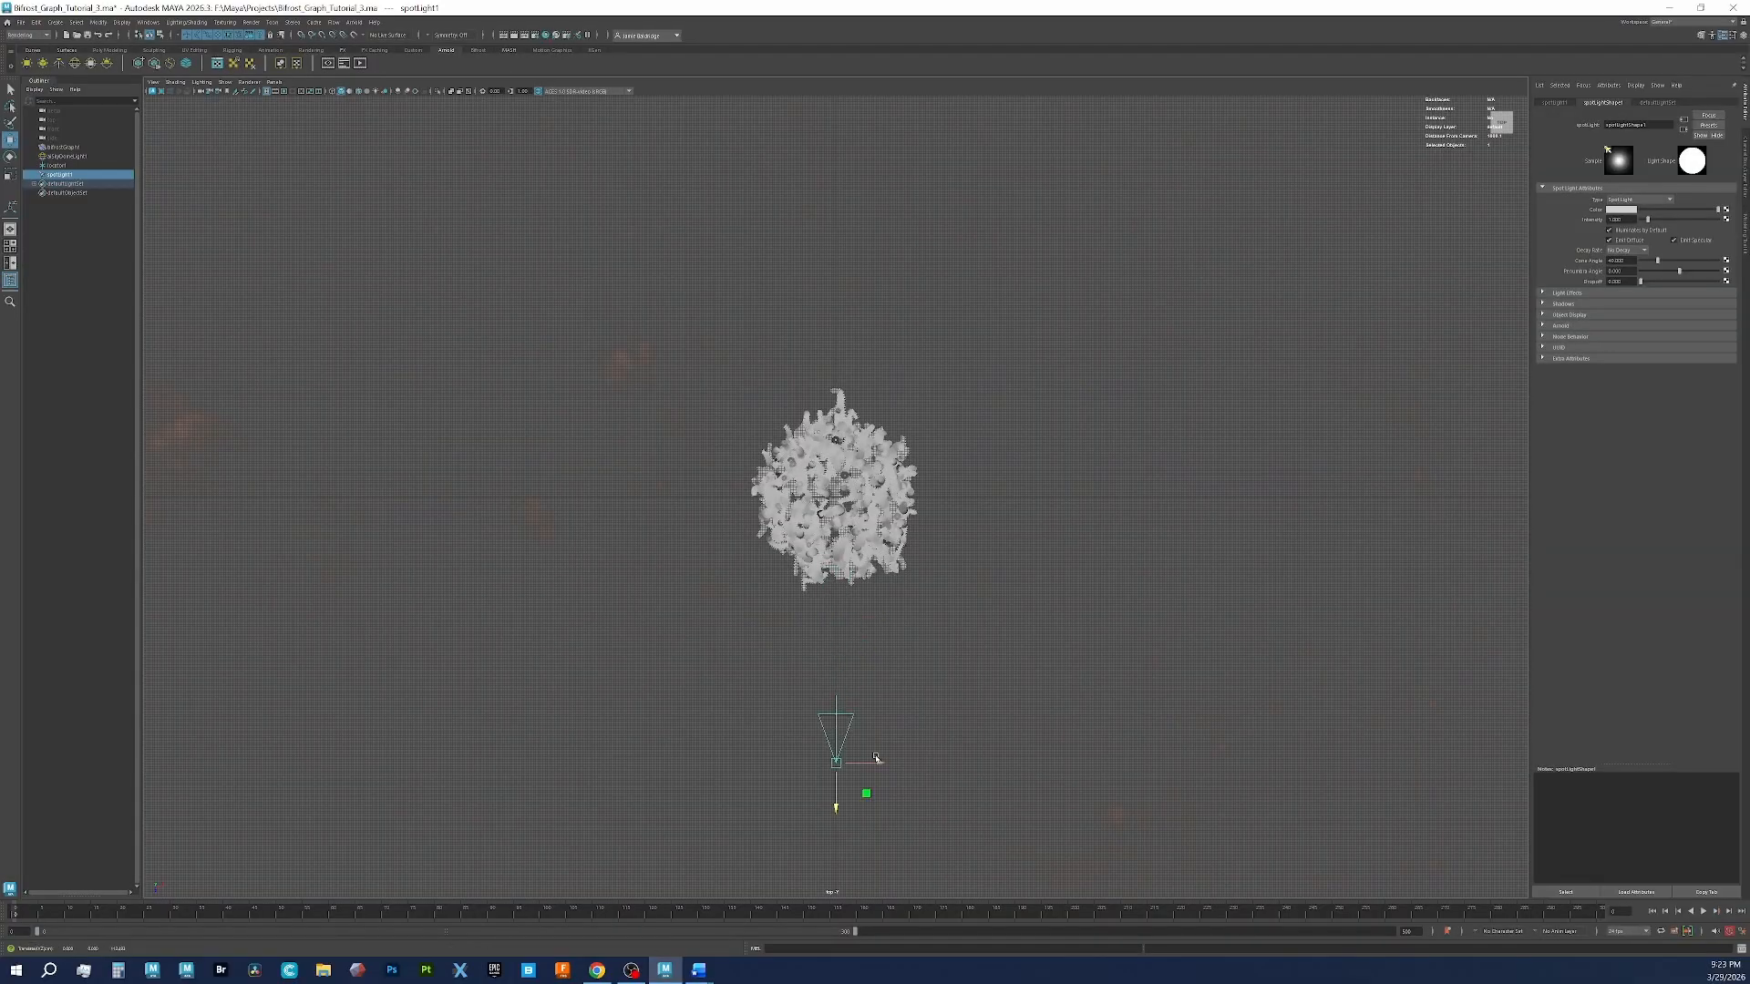
Aim the spot light at the cluster's center and shift the light sideways
key("t")
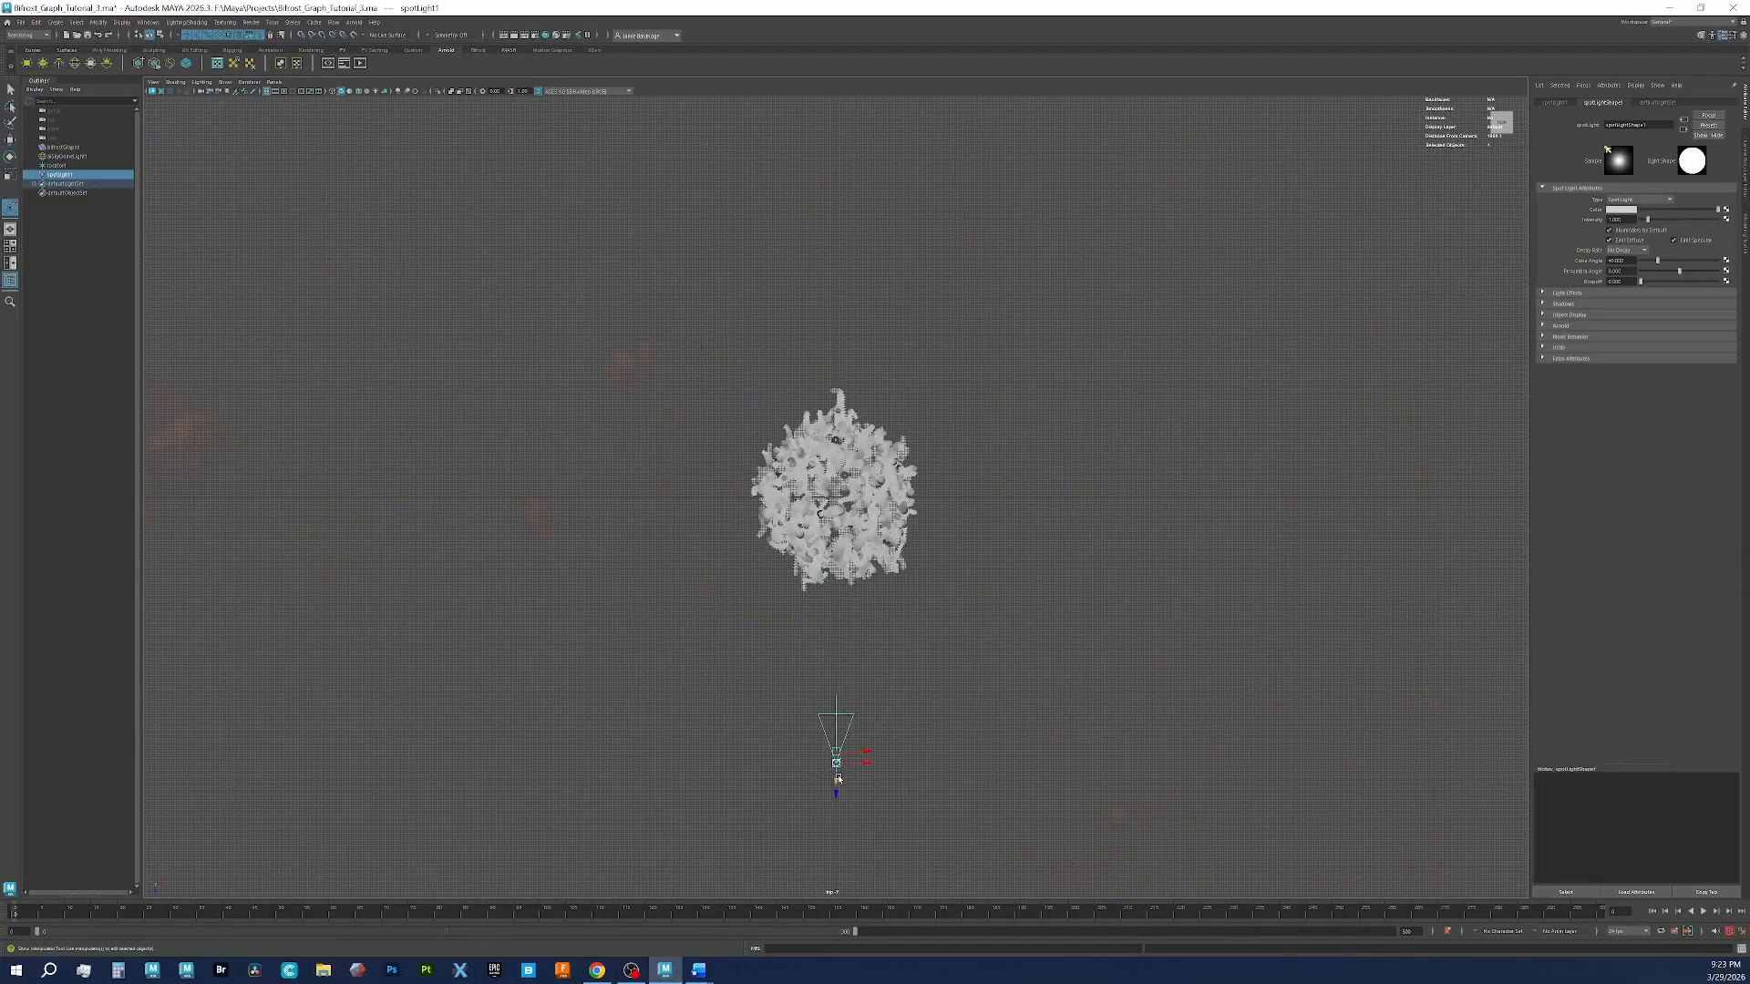
left_click_drag(837, 779, 835, 537)
left_click_drag(863, 754, 1052, 762)
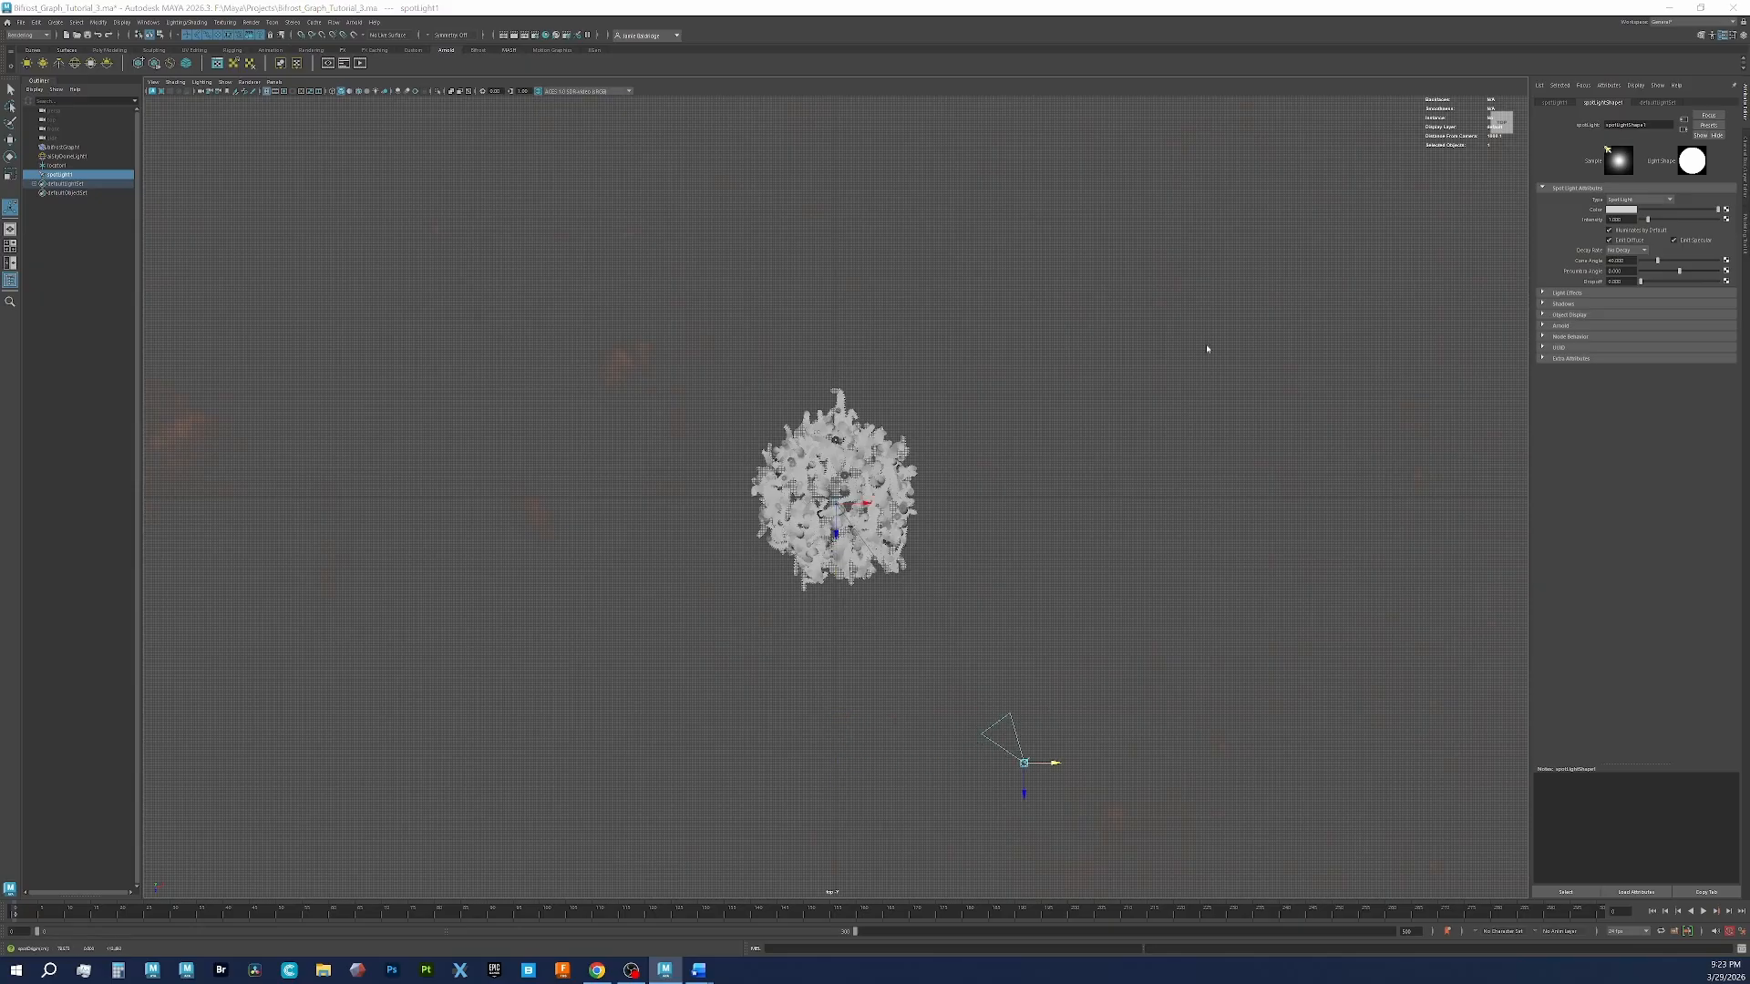
Raise the spot light above the cluster in the side view
key("space")
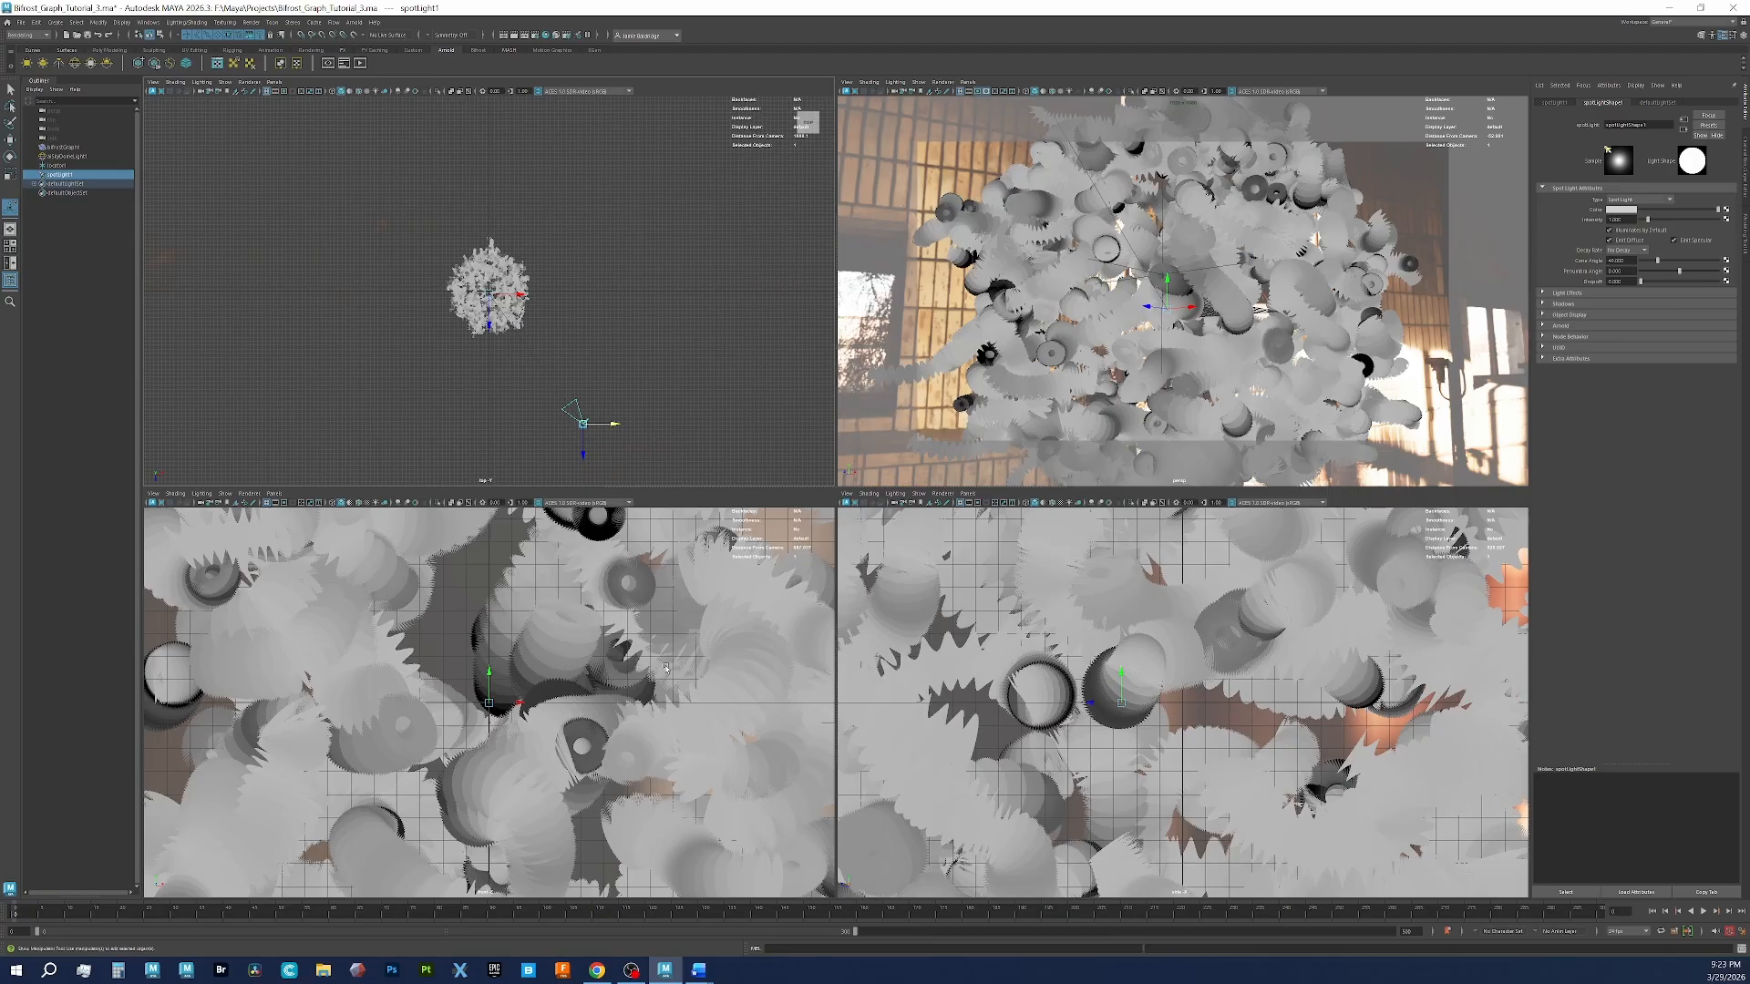
scroll(667, 670, "down", 3)
scroll(504, 675, "down", 3)
scroll(504, 675, "down", 6)
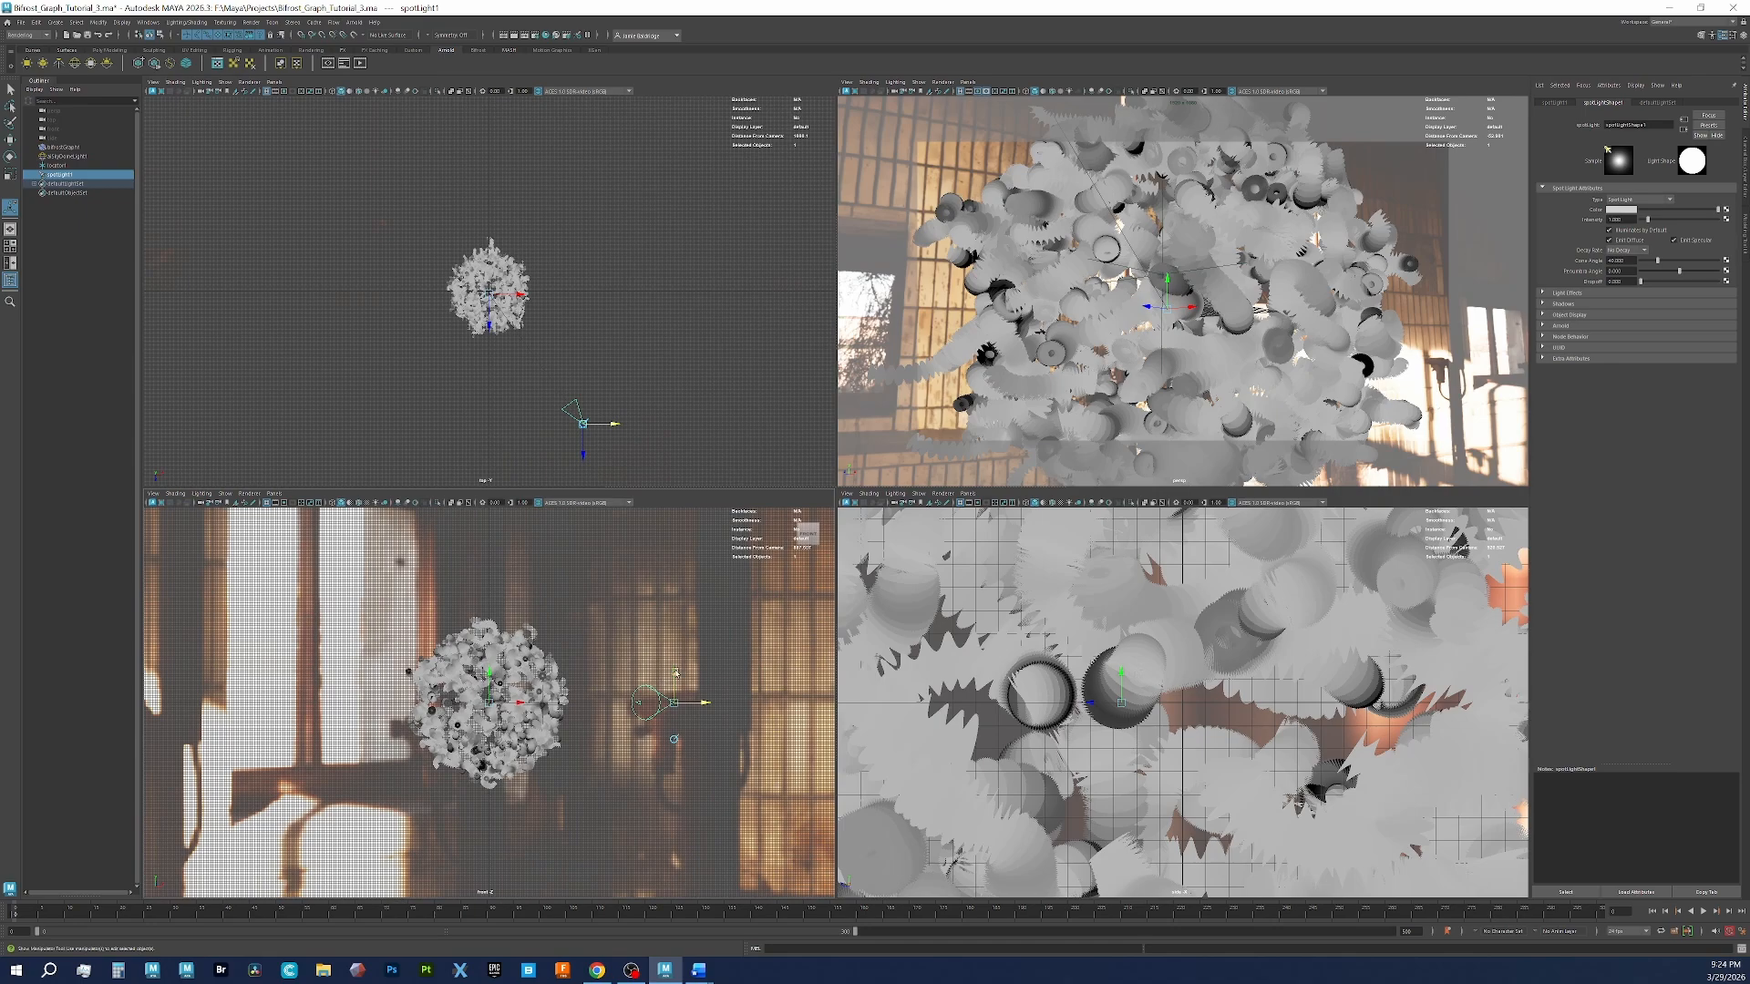
left_click_drag(677, 672, 681, 603)
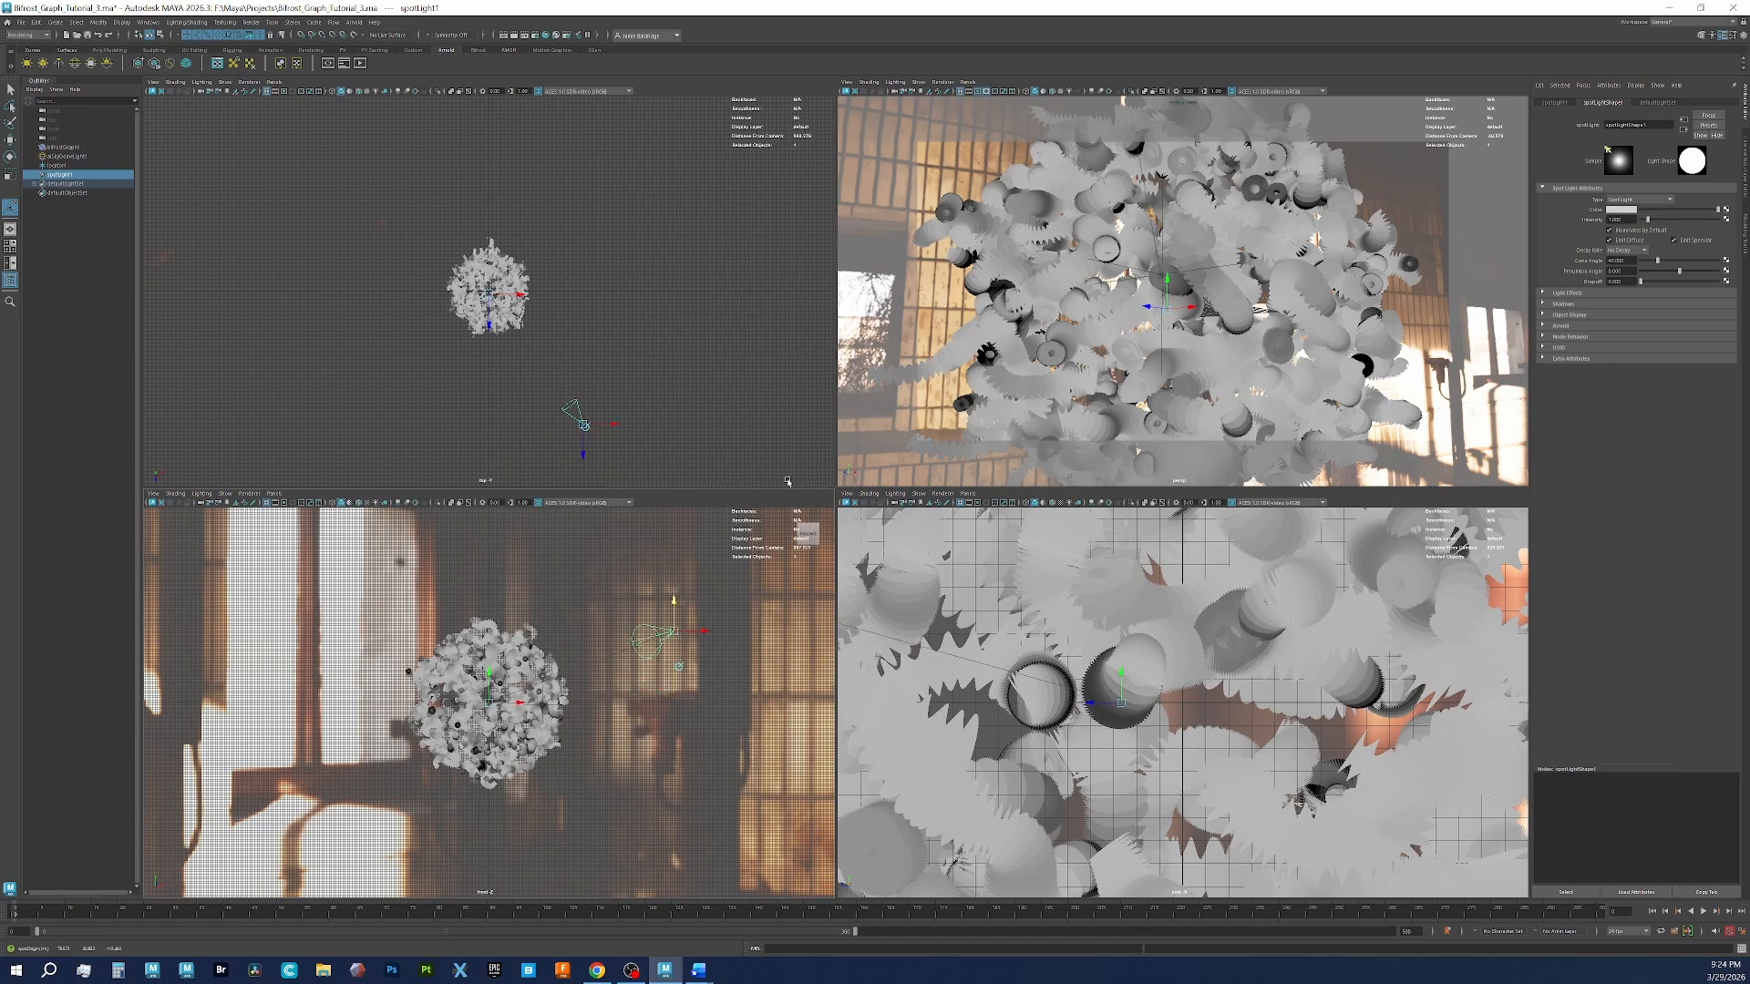
Adjust the spot light's cone angle and set its Arnold exposure to 12
key("space")
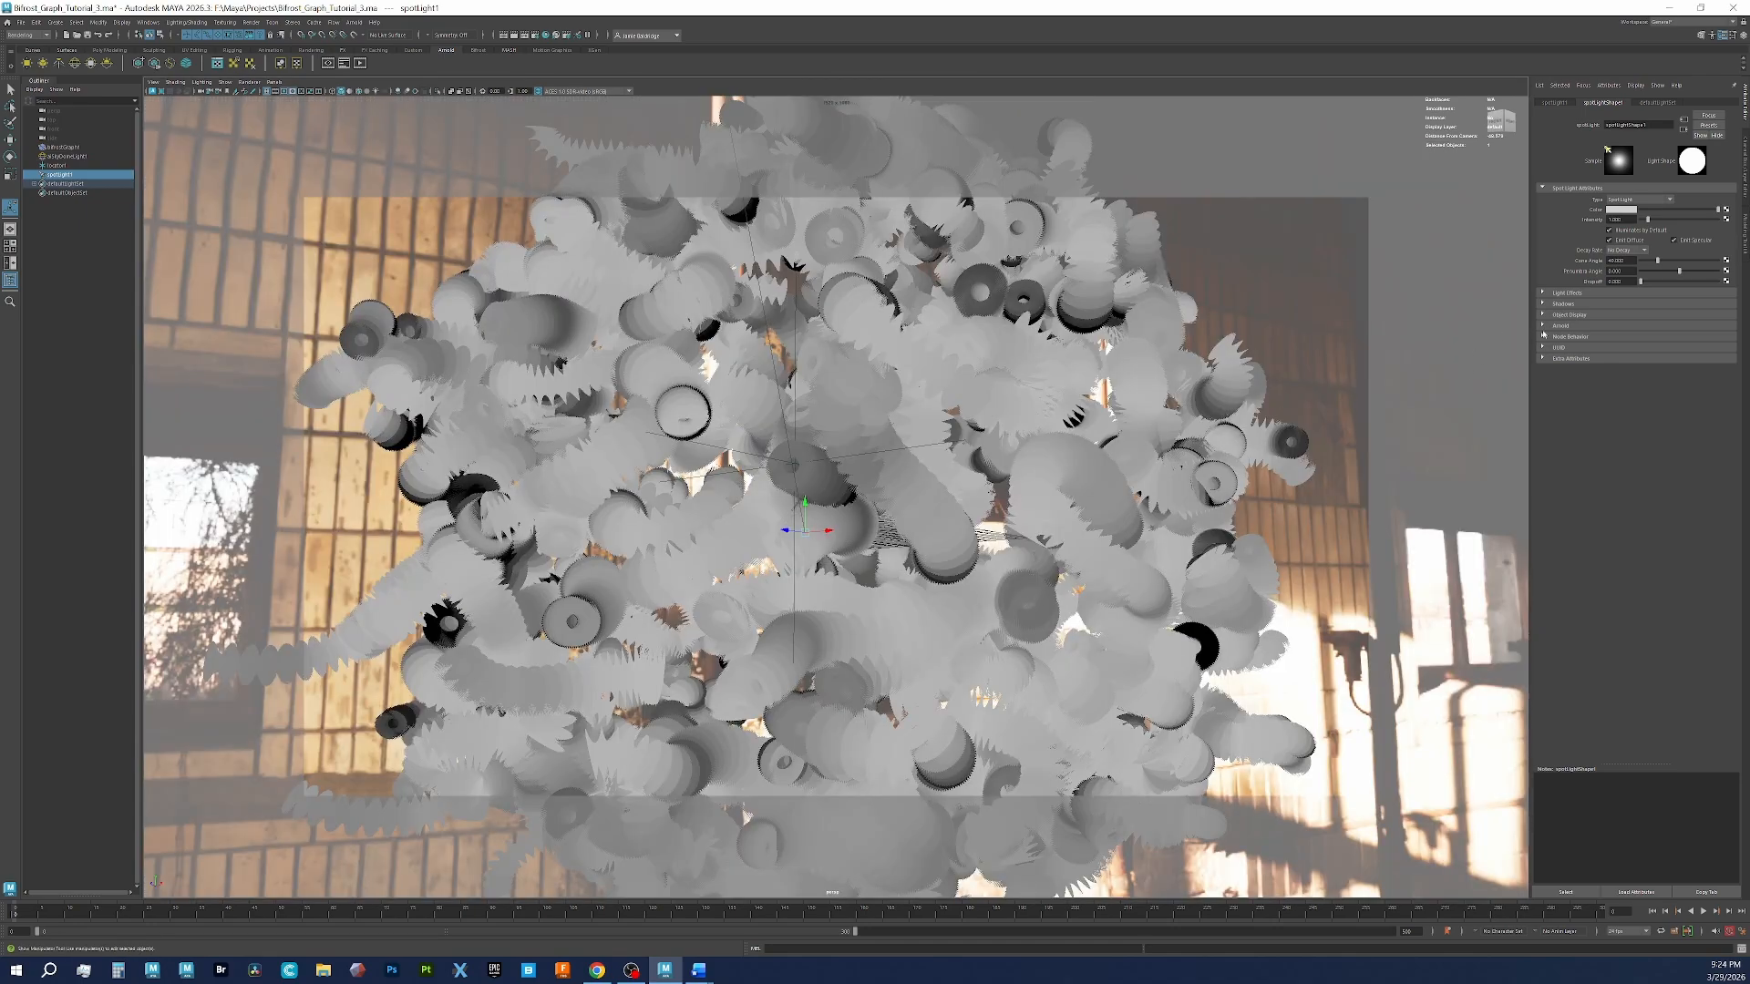
left_click(1648, 251)
left_click(1638, 276)
left_click_drag(1673, 261, 1676, 262)
left_click(1543, 325)
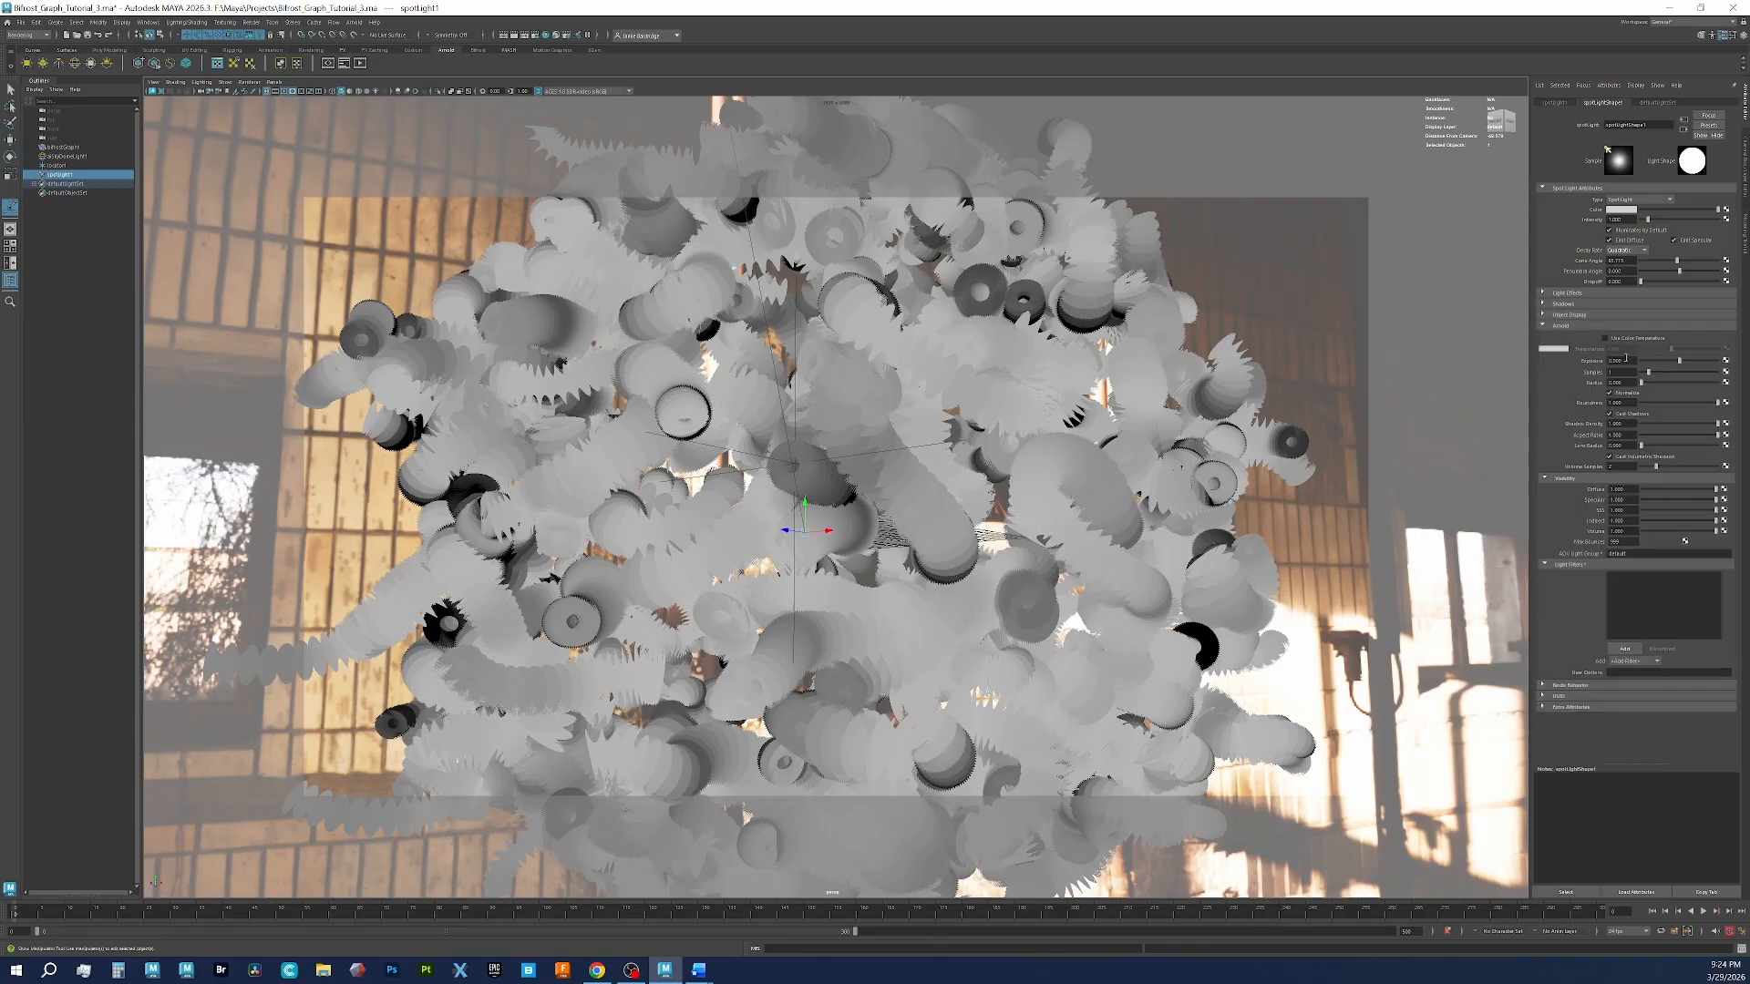
double_click(1616, 359)
type("12")
key("Return")
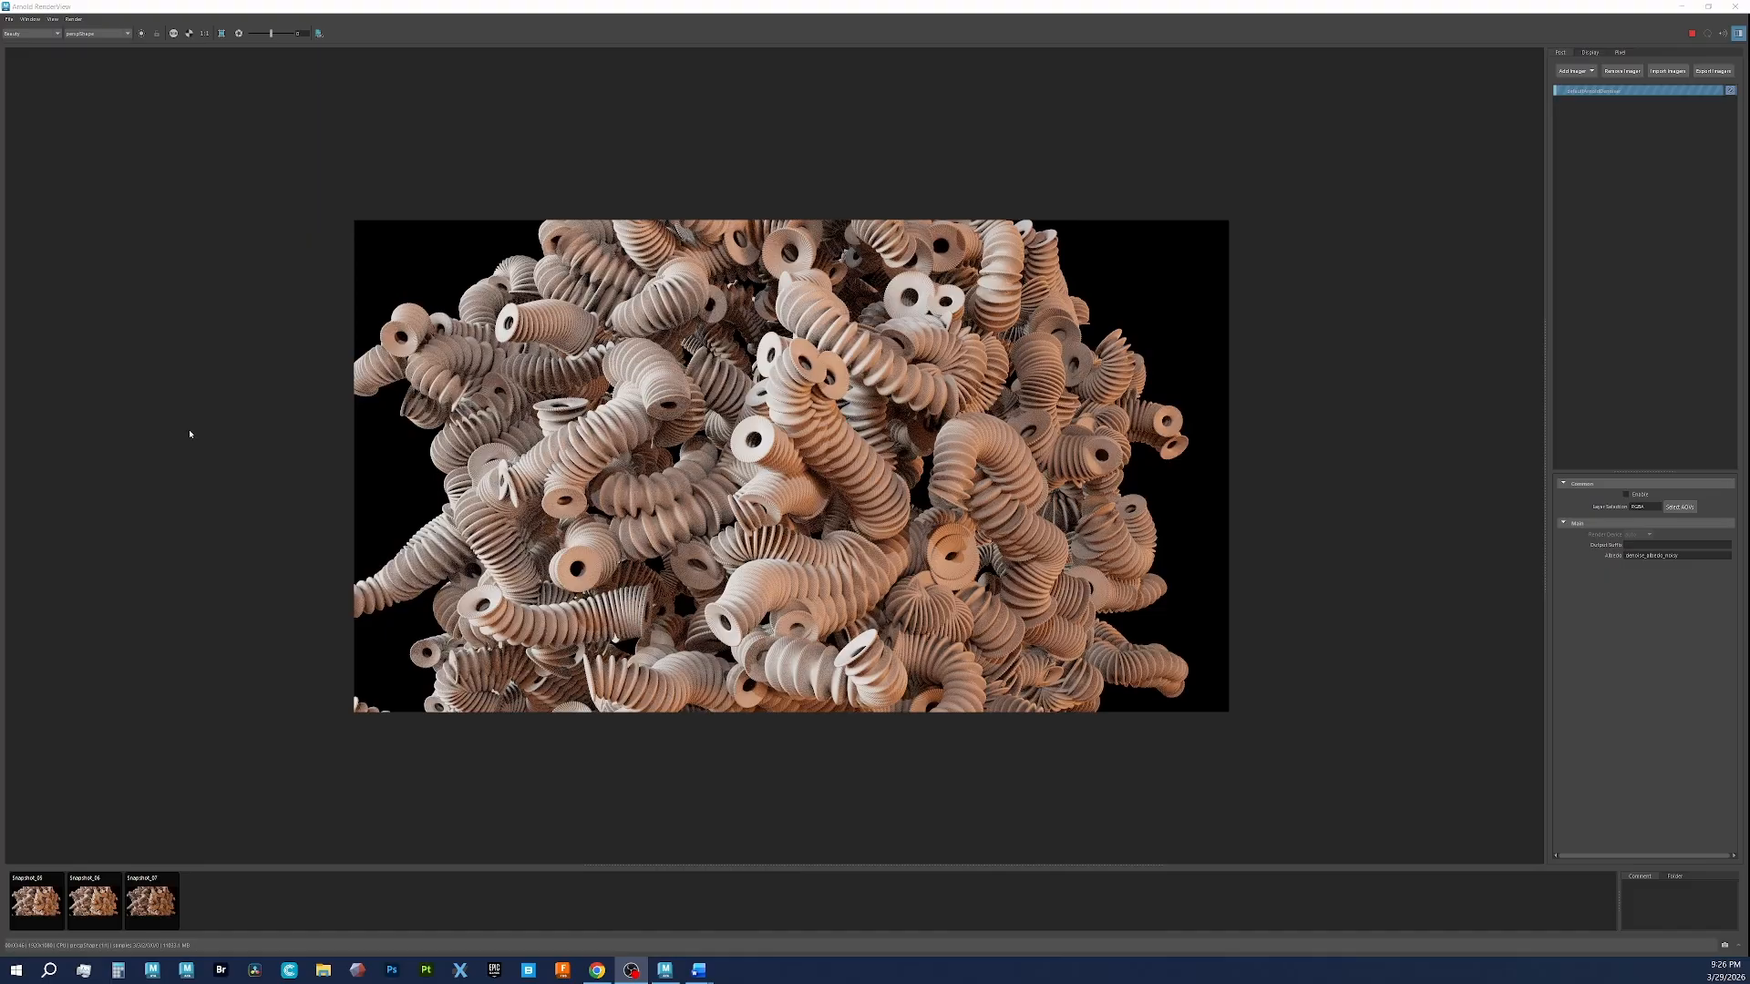
Display the diffuse_indirect and specular_indirect AOVs in the render view, then return to the beauty pass
left_click(39, 33)
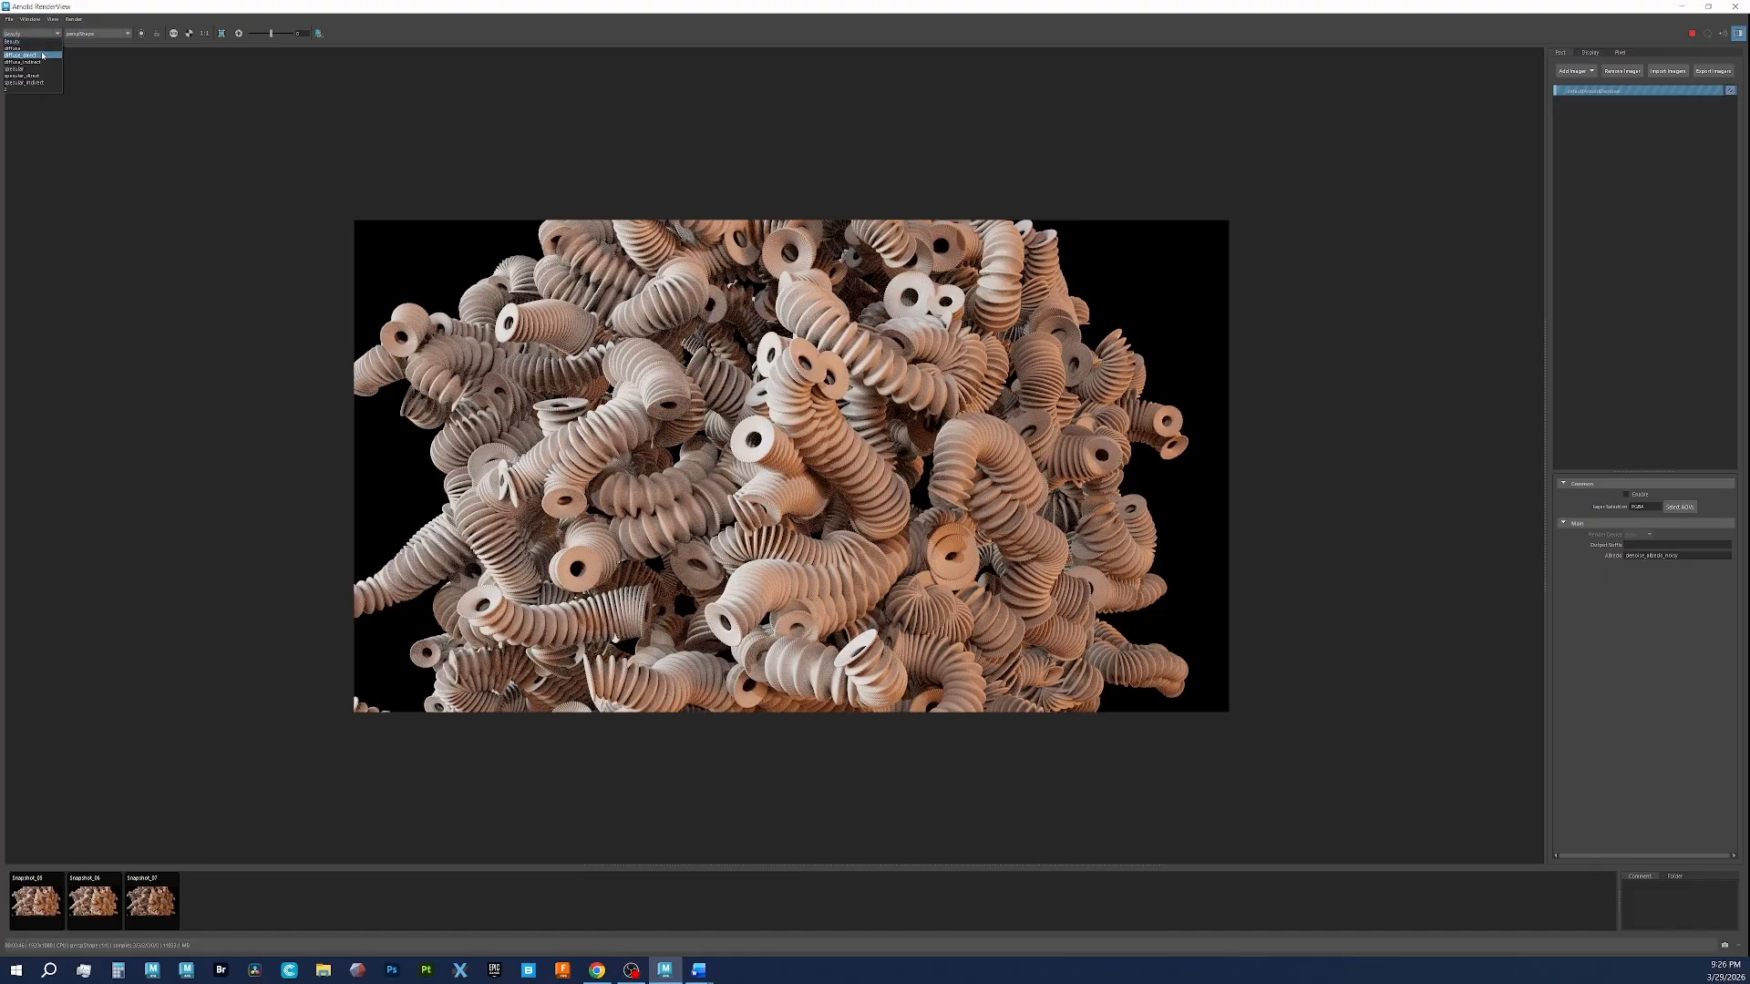
left_click(44, 62)
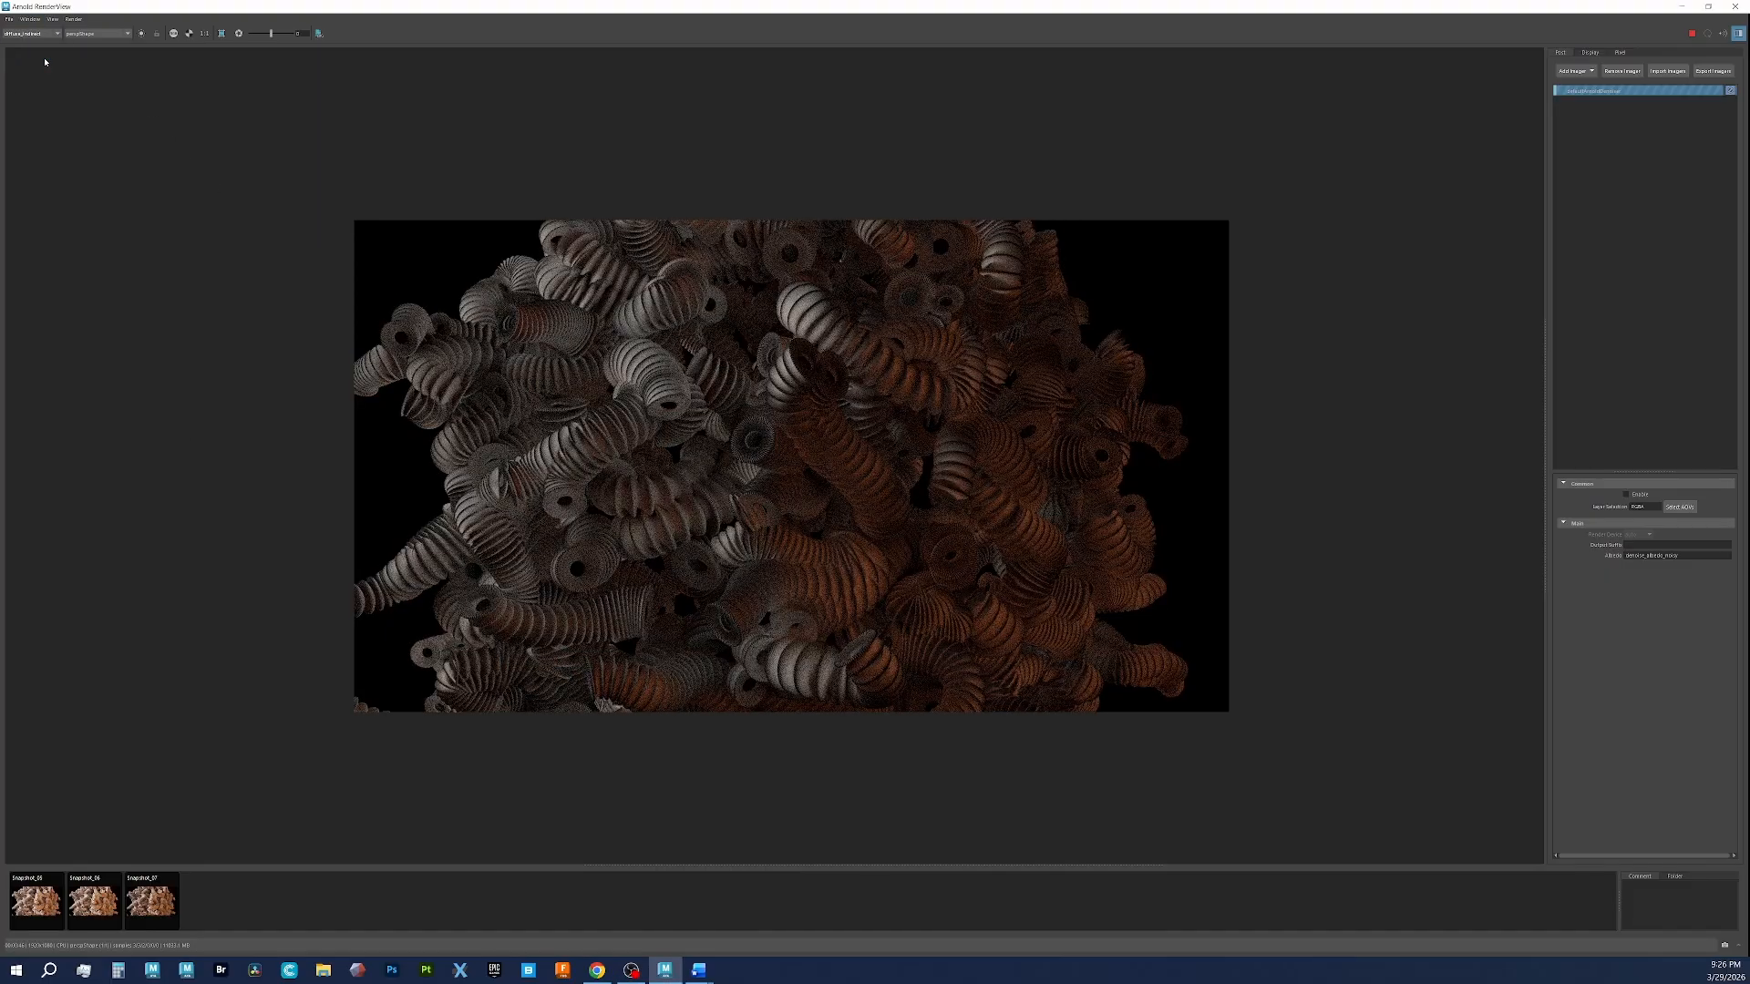
left_click(39, 34)
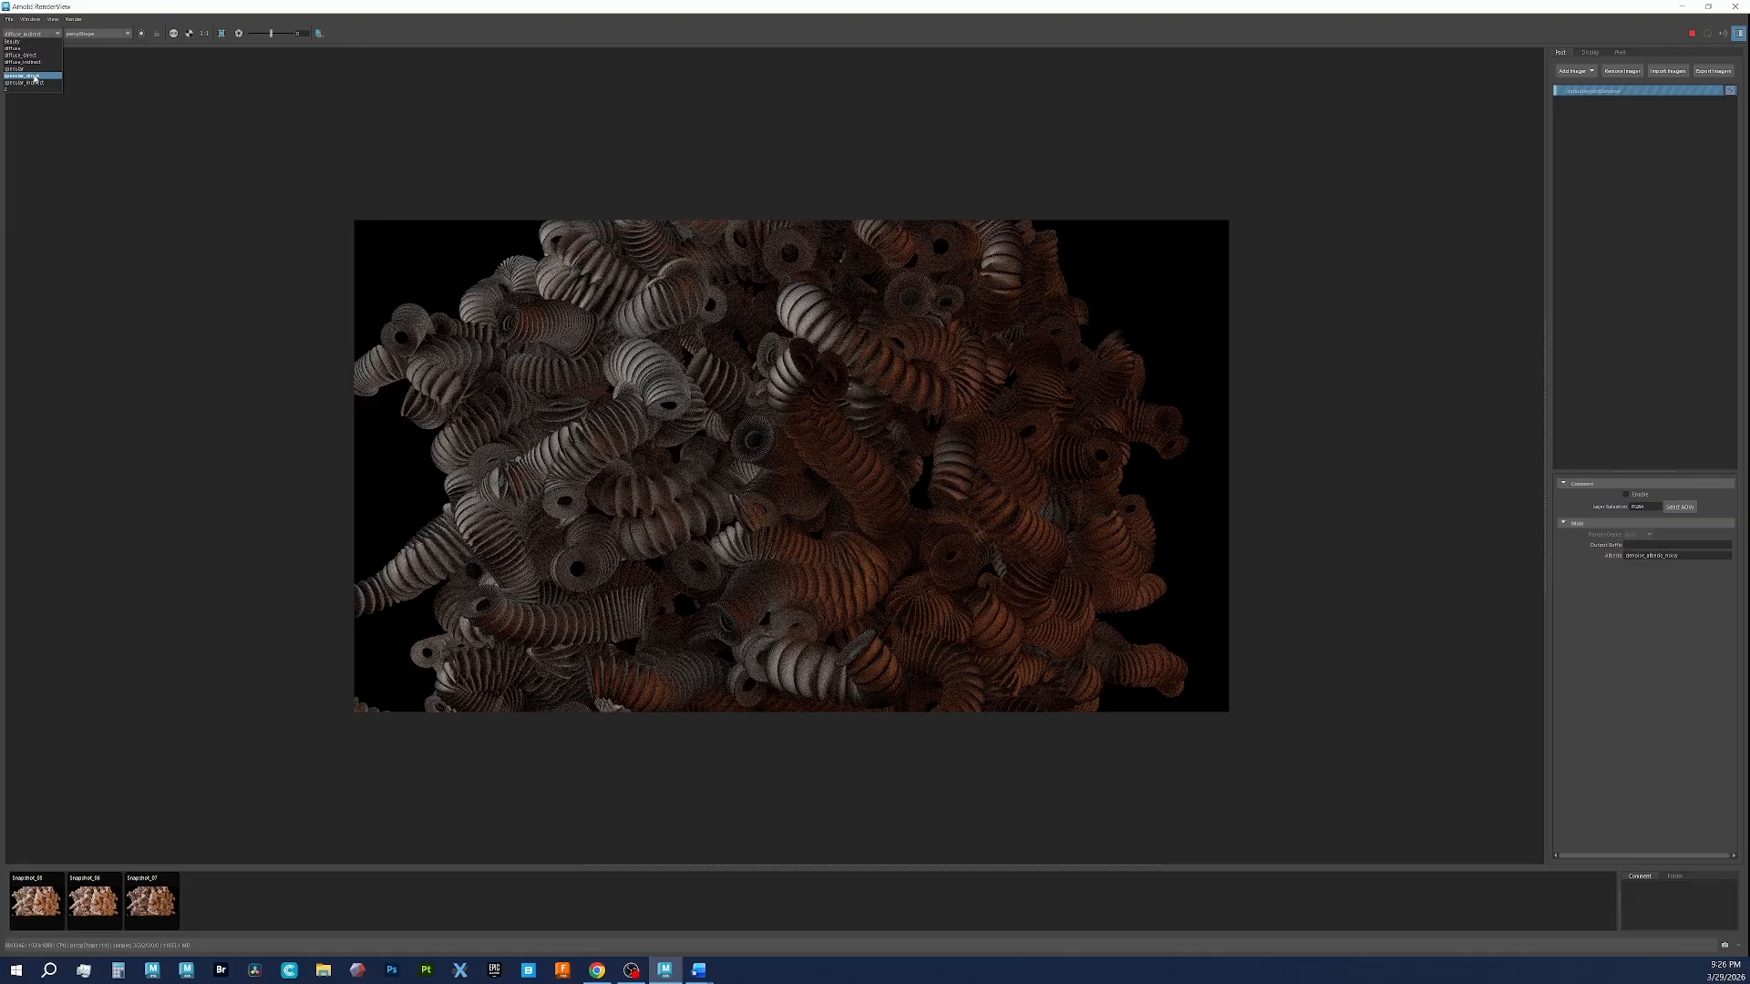
left_click(40, 83)
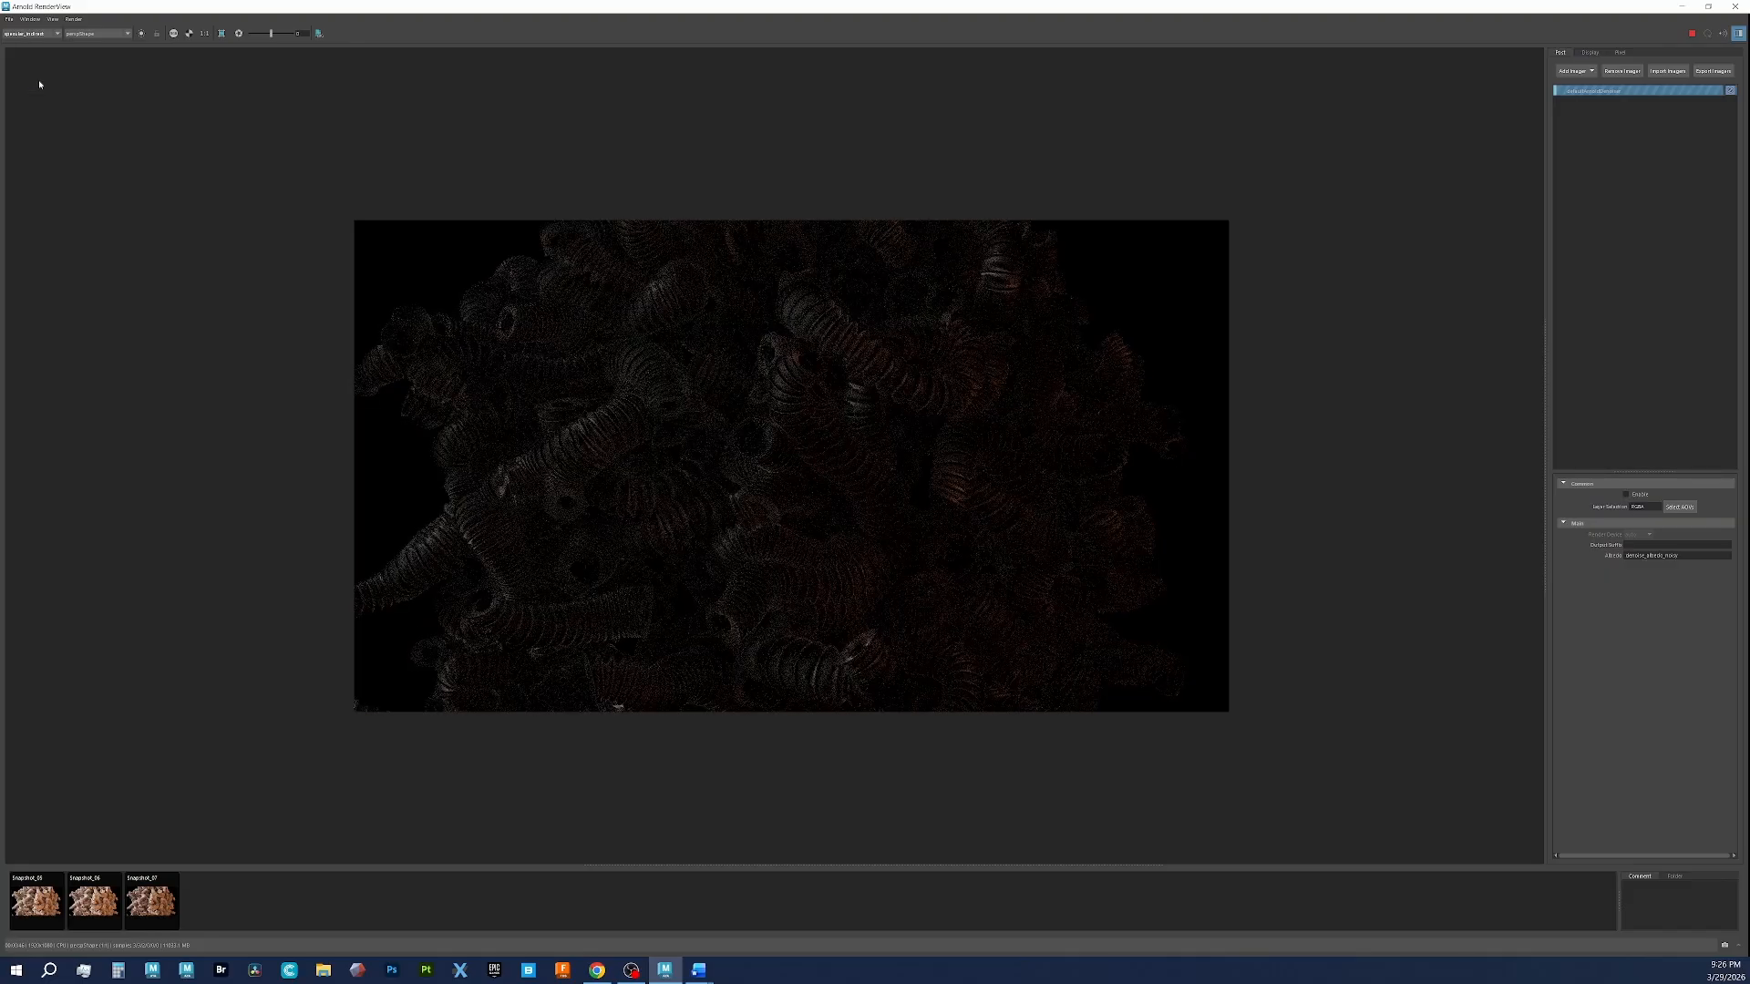
left_click(40, 34)
left_click(37, 42)
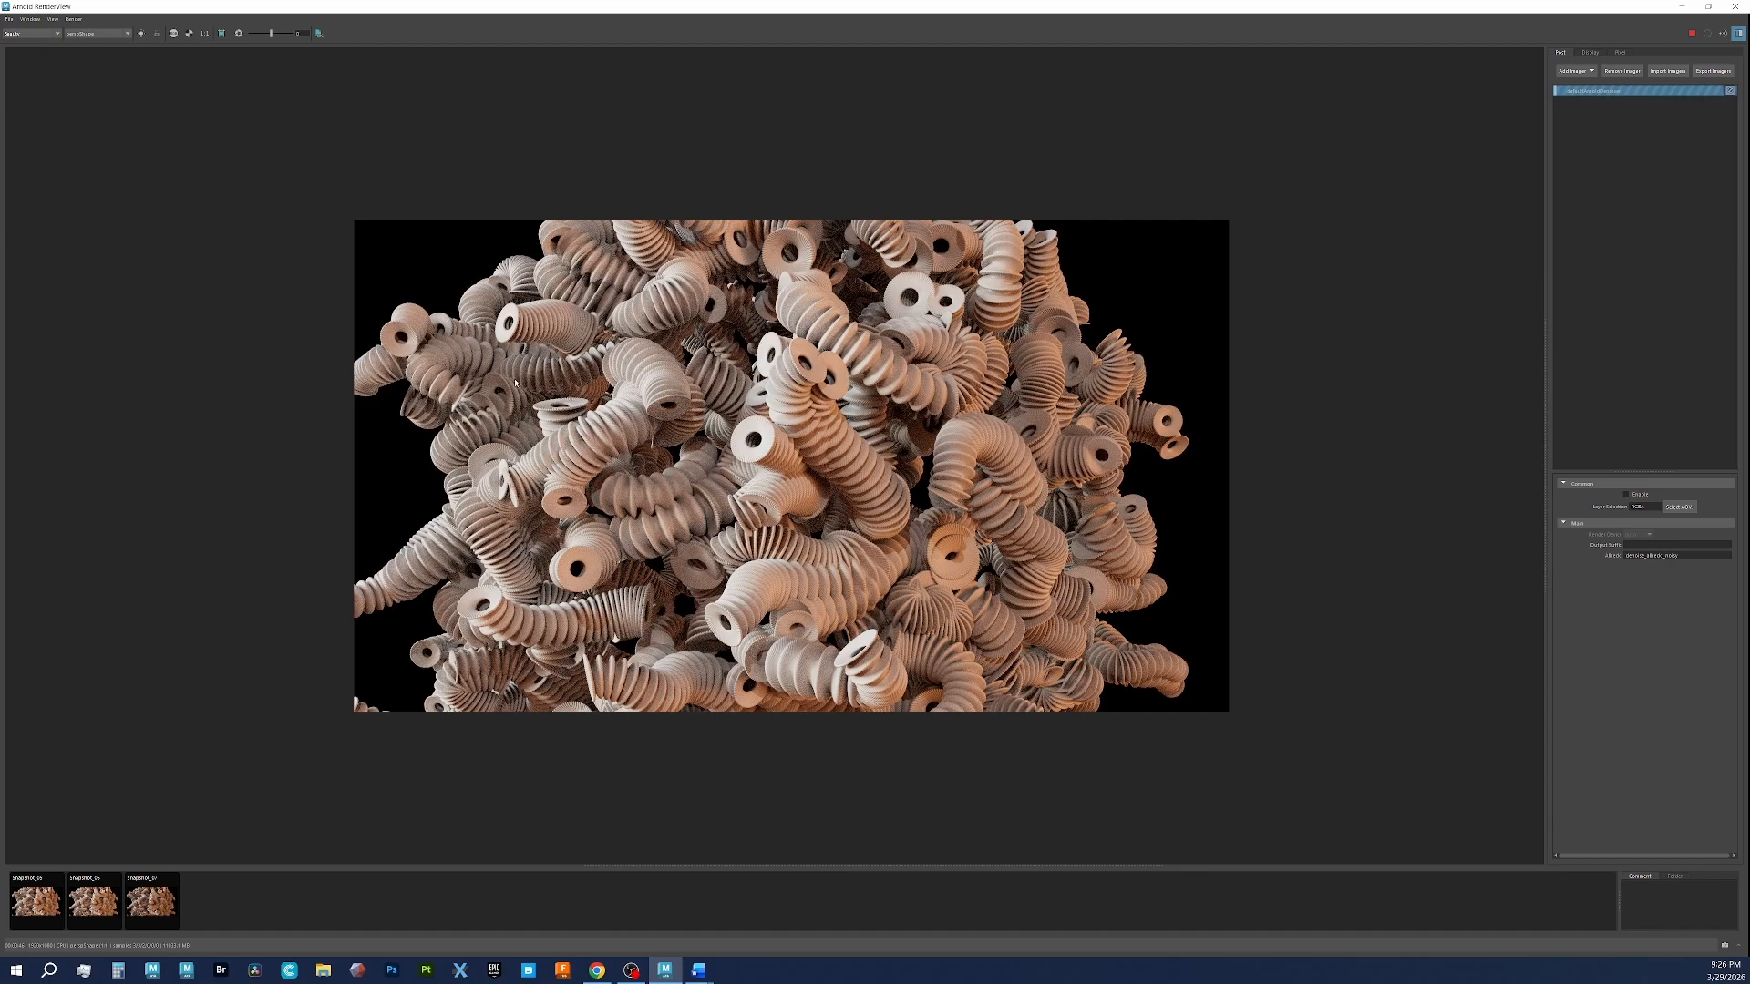
Store a snapshot of the current render
scroll(800, 500, "down", 2)
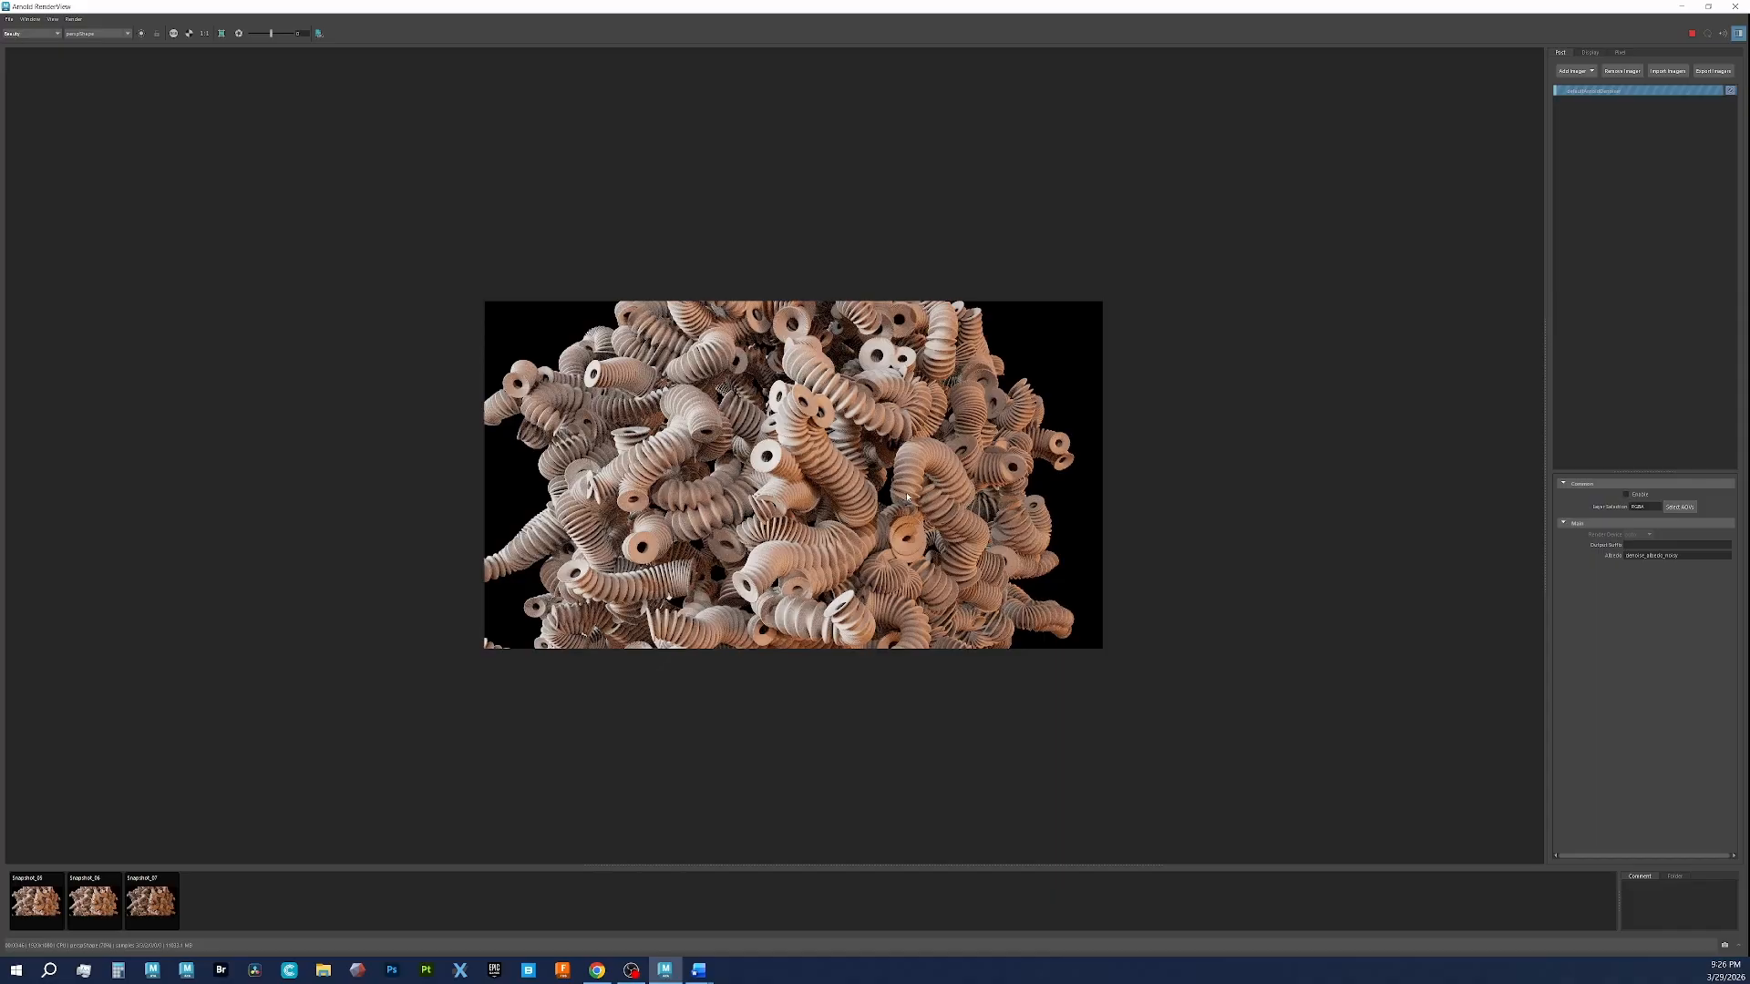
scroll(906, 497, "up", 2)
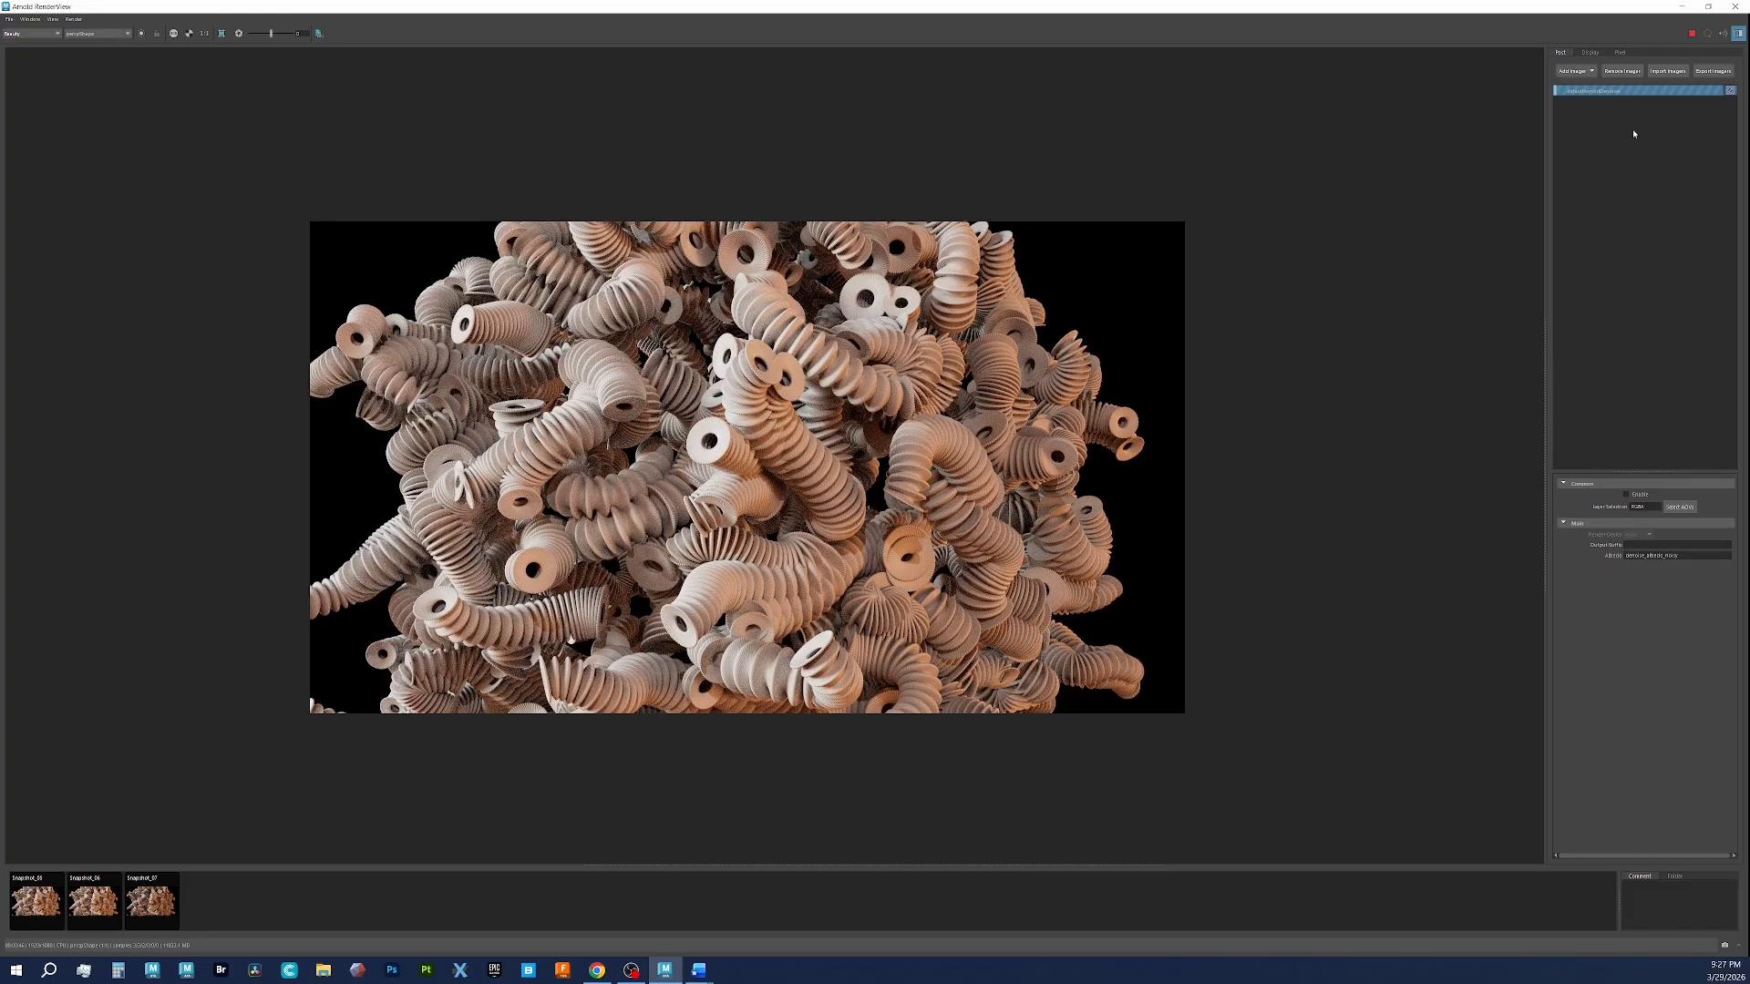
left_click(1692, 34)
left_click(1724, 945)
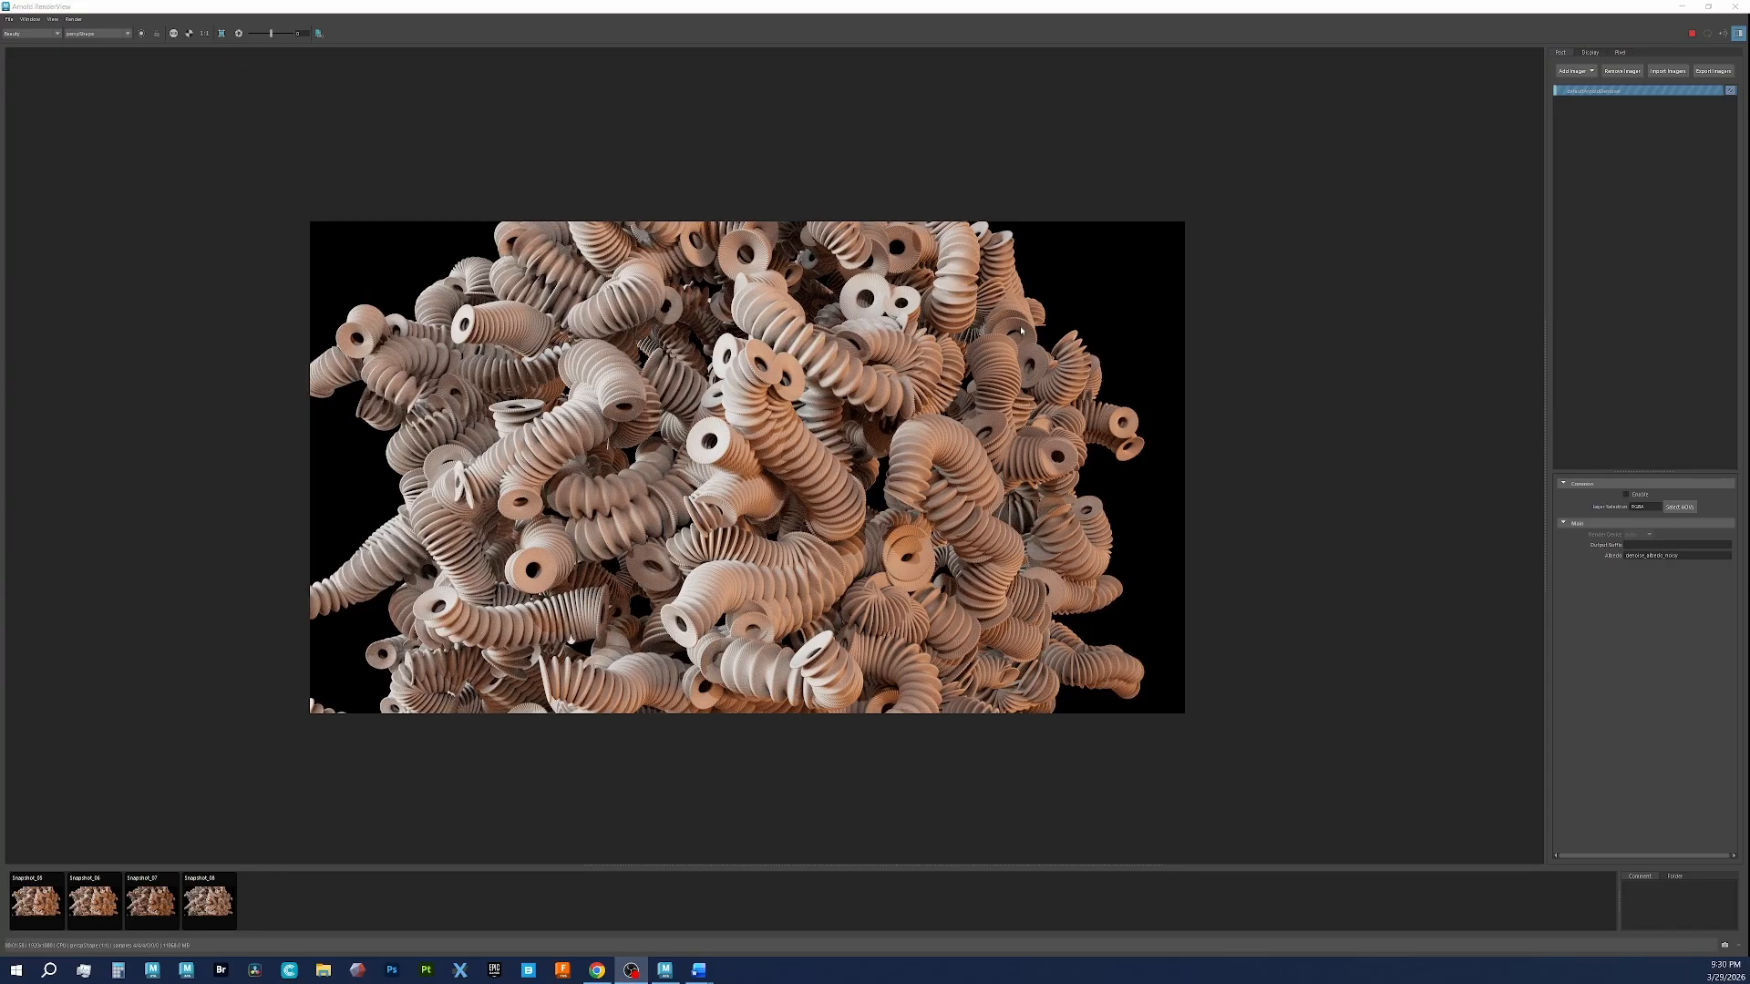
Toggle the fourth snapshot, Snapshot_08, on and off to compare it with the current render
left_click(215, 913)
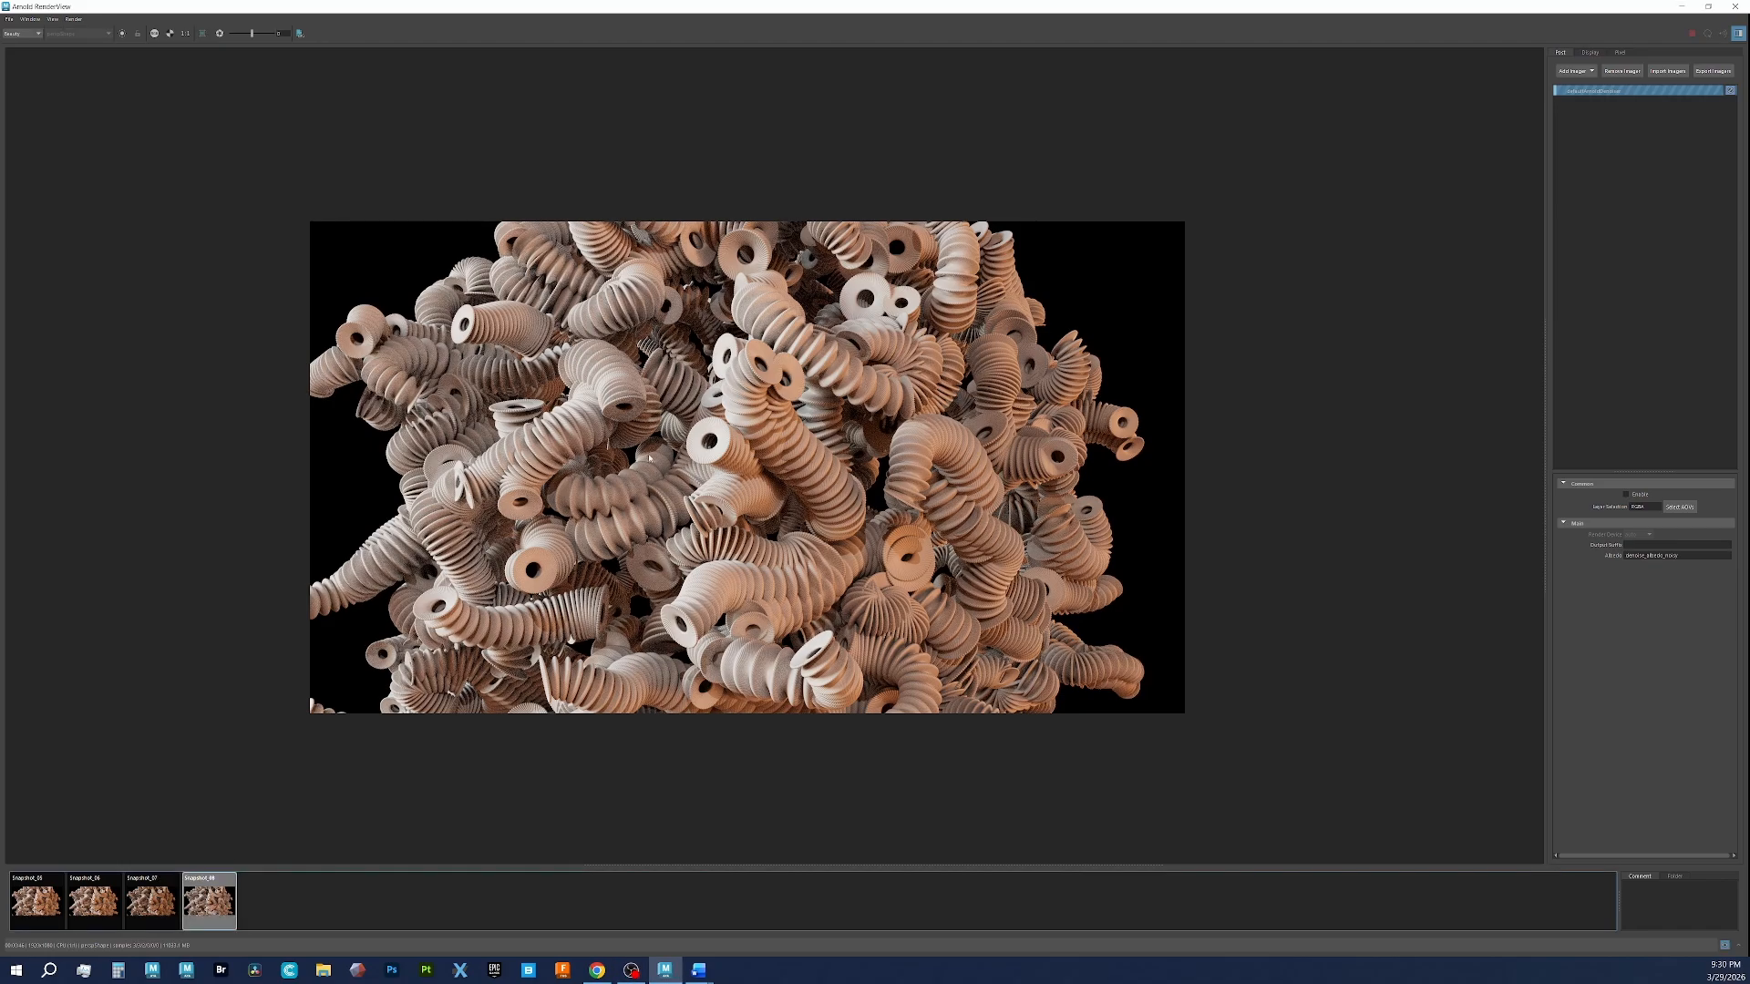
scroll(649, 459, "up", 3)
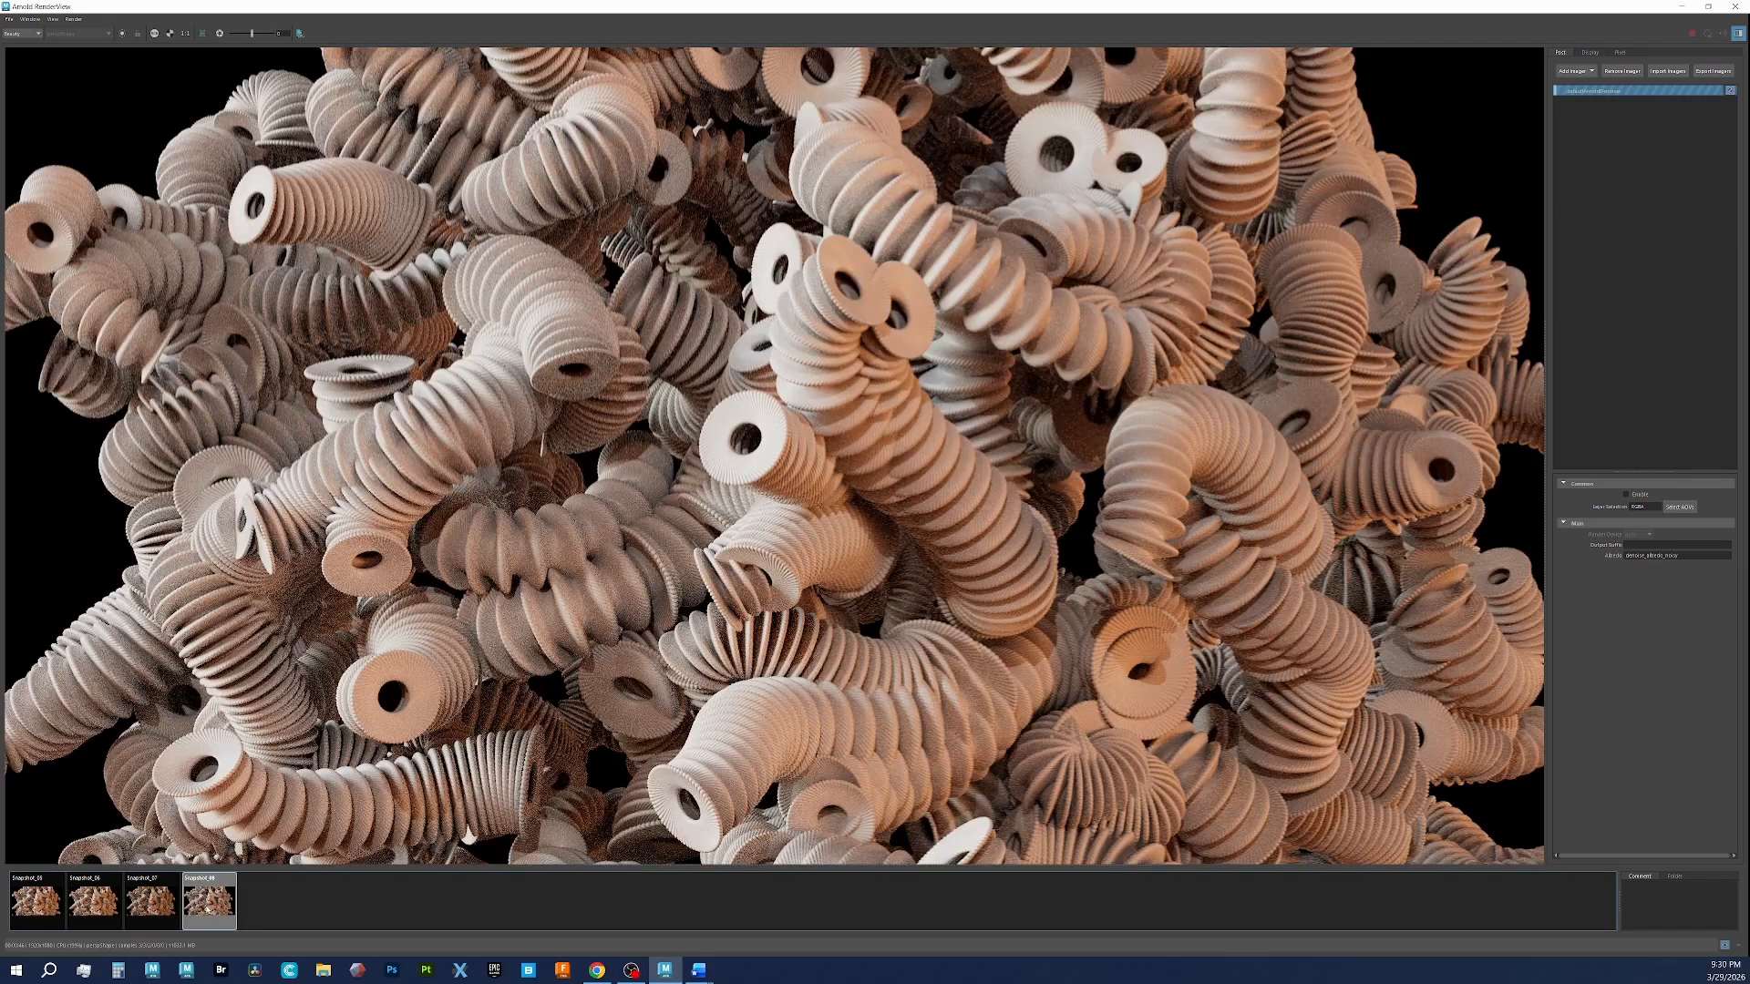
left_click(207, 909)
scroll(632, 549, "down", 5)
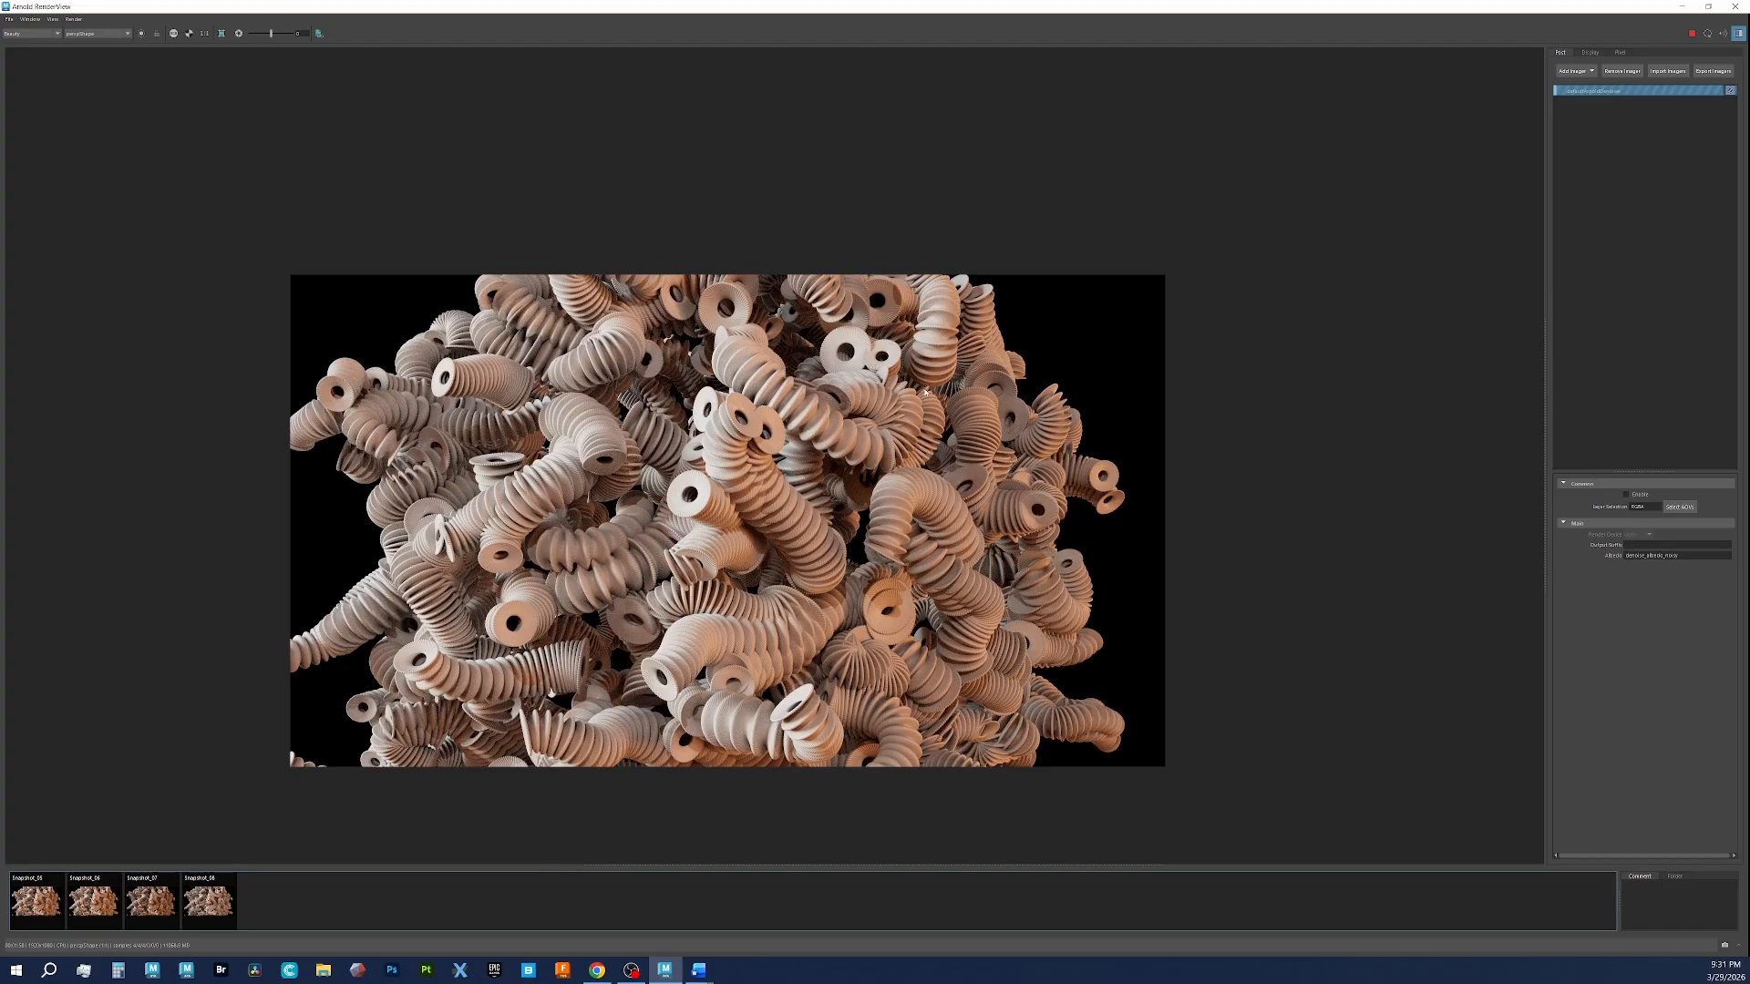
left_click(204, 902)
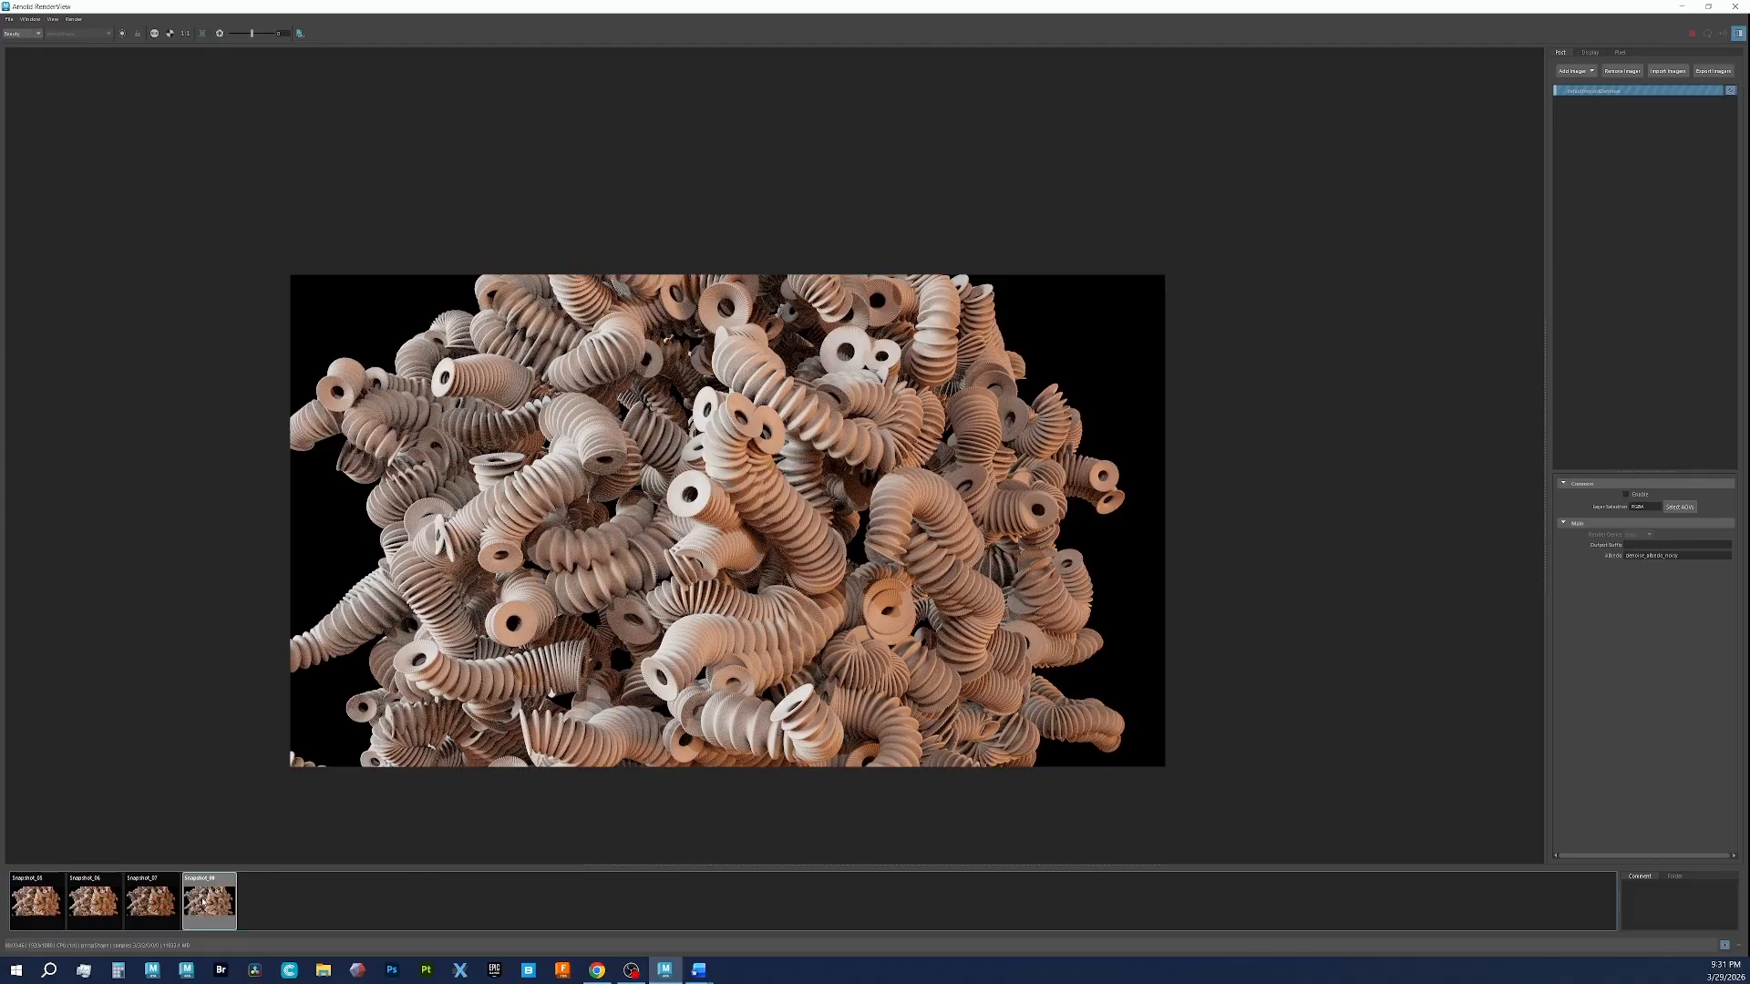
left_click(204, 902)
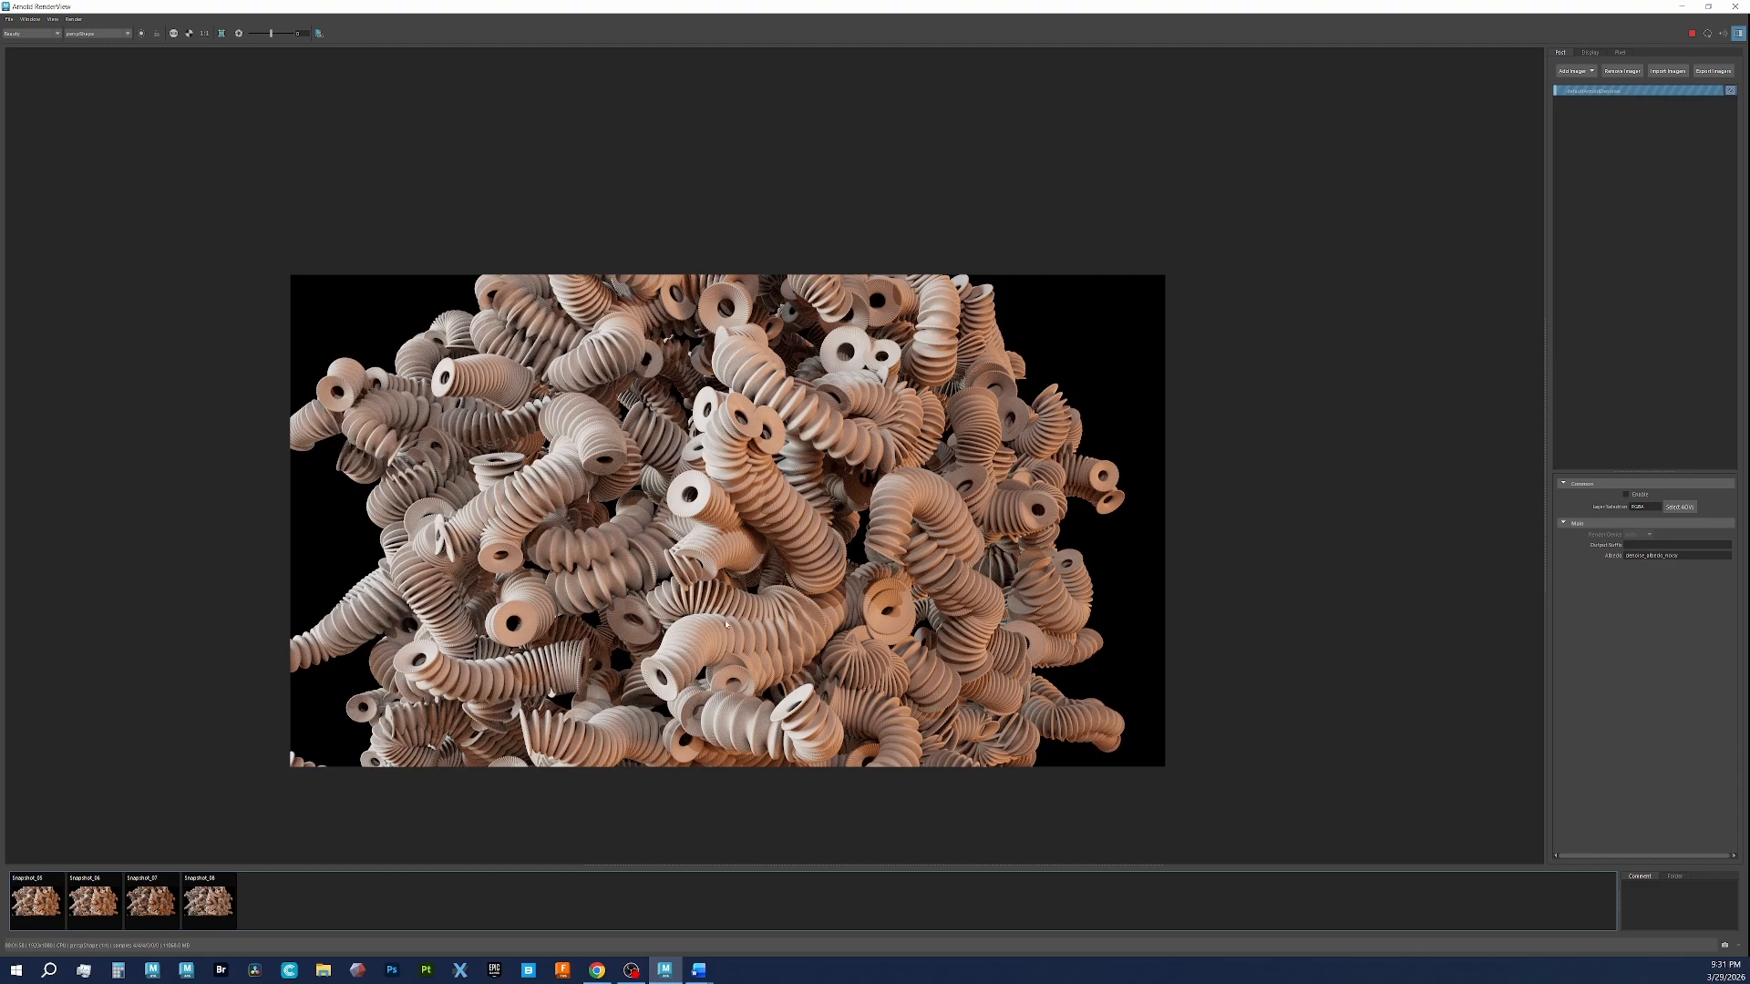
Switch Snapshot_08 on and off repeatedly to compare it against the live render
left_click(220, 909)
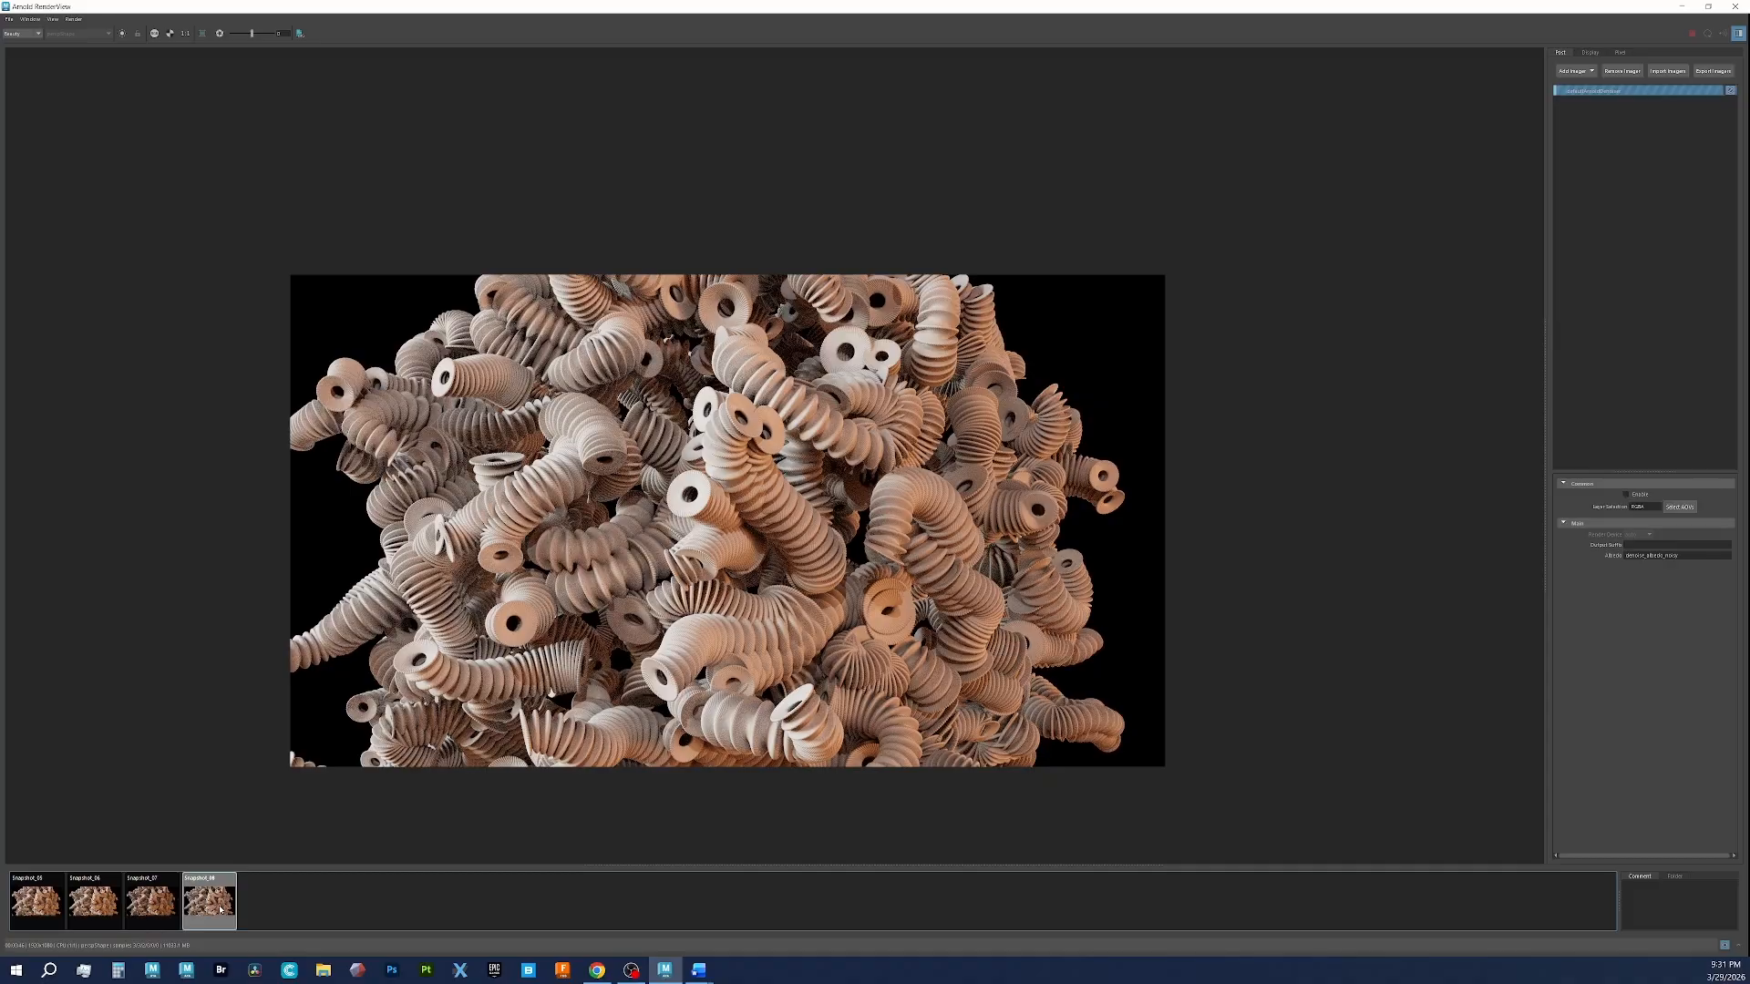
left_click(220, 908)
left_click(220, 909)
left_click(219, 909)
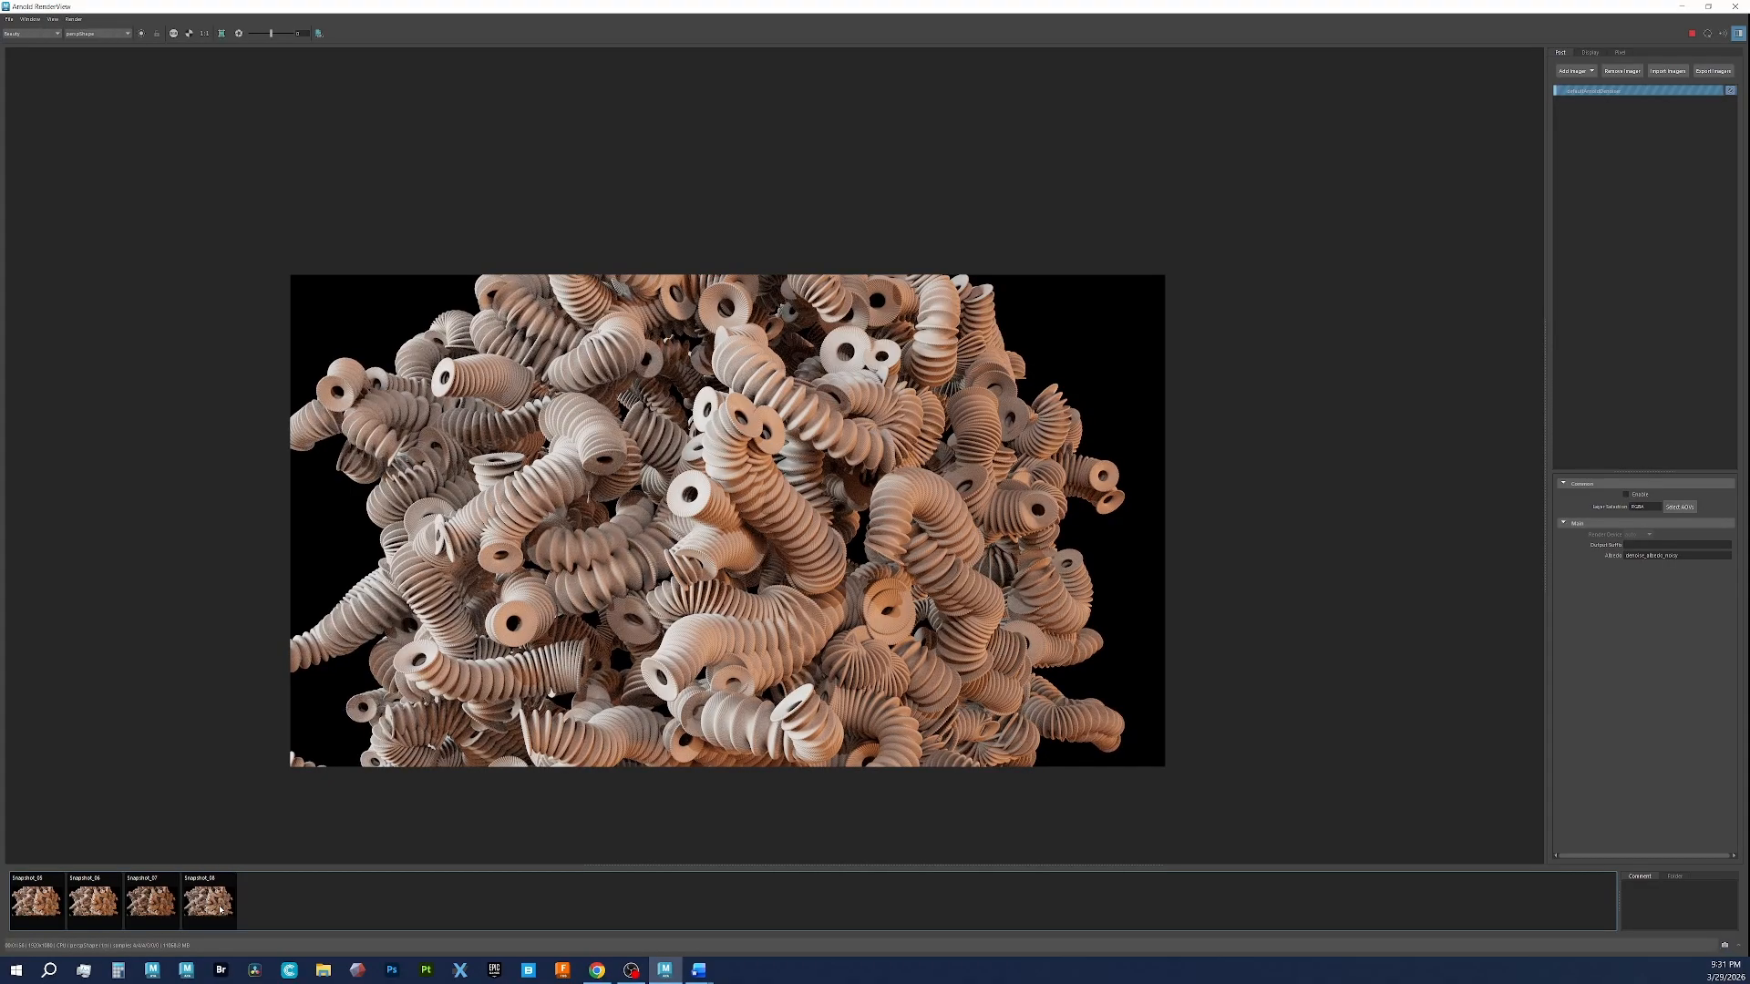
left_click(220, 908)
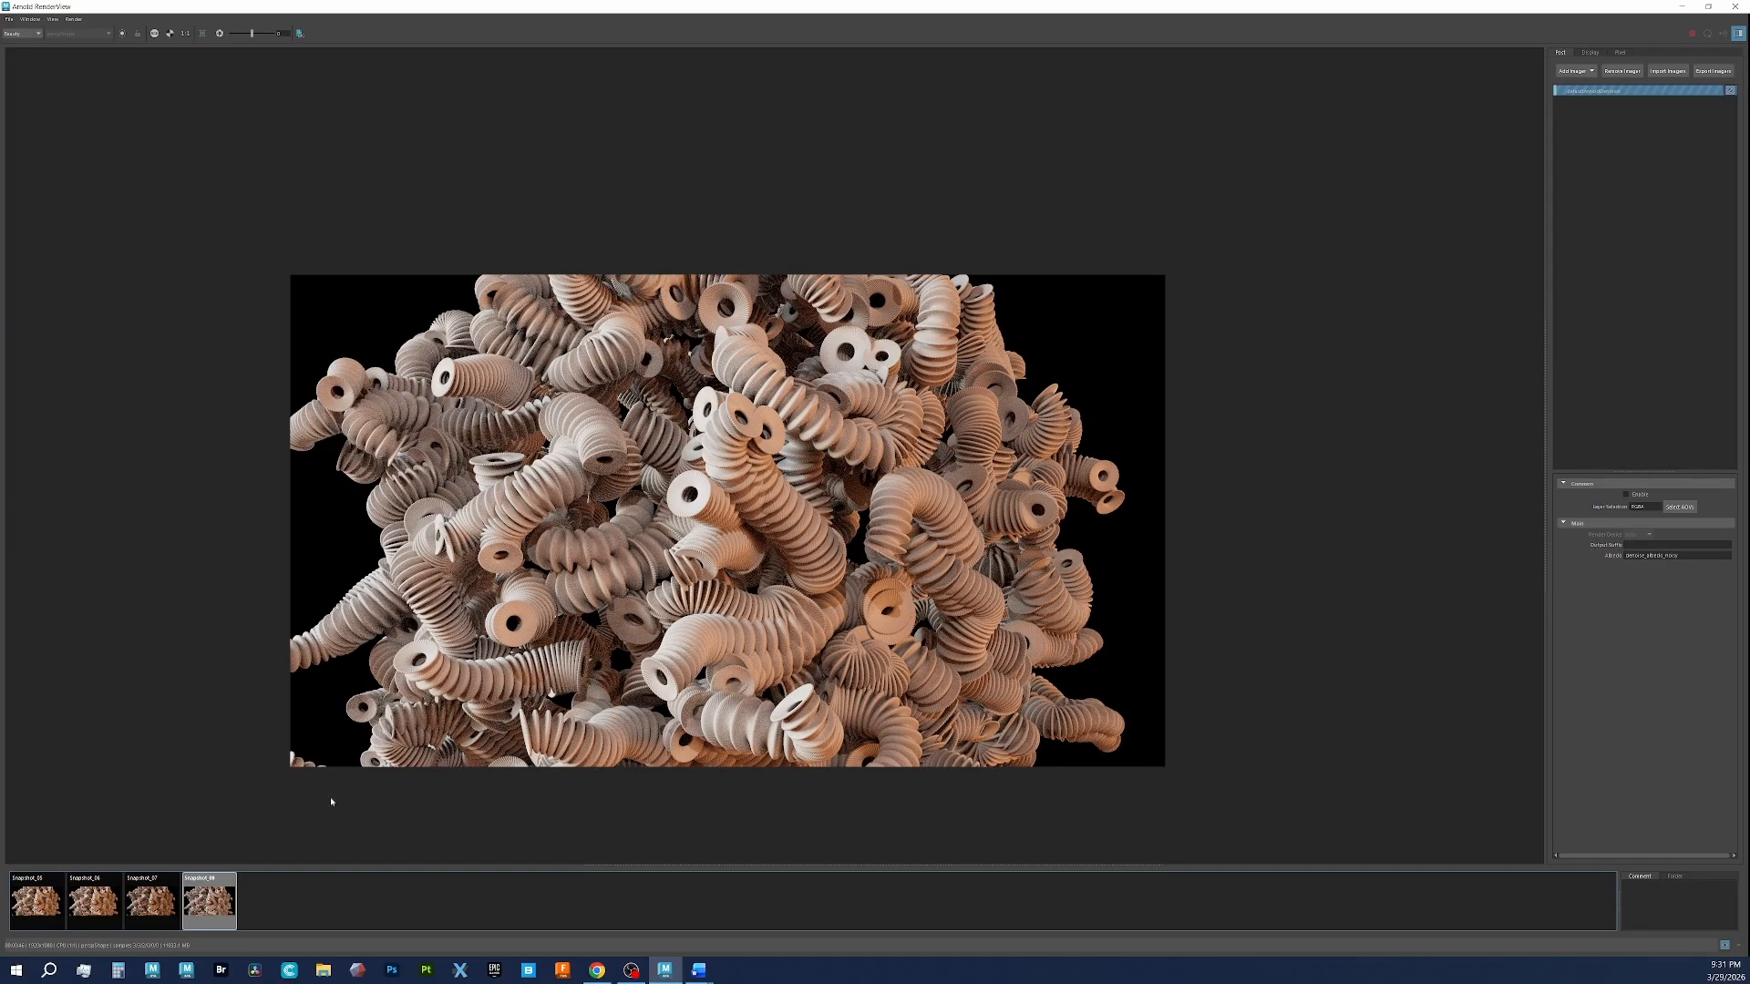
left_click(219, 913)
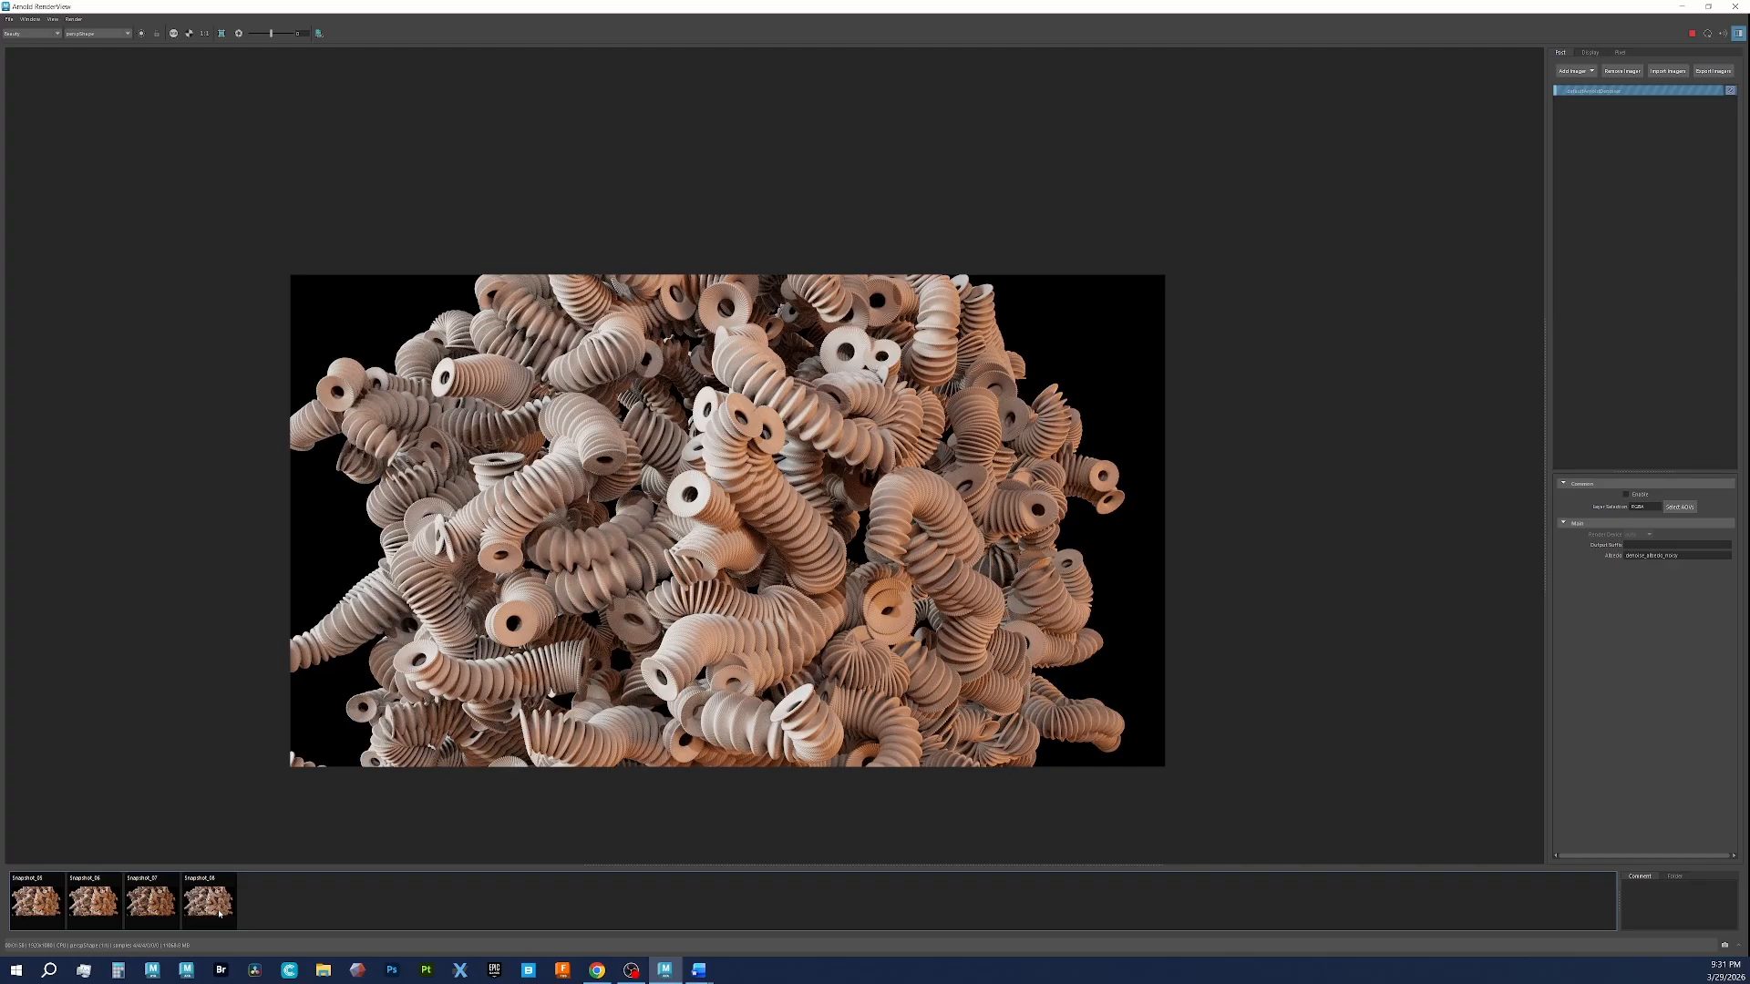
left_click(220, 912)
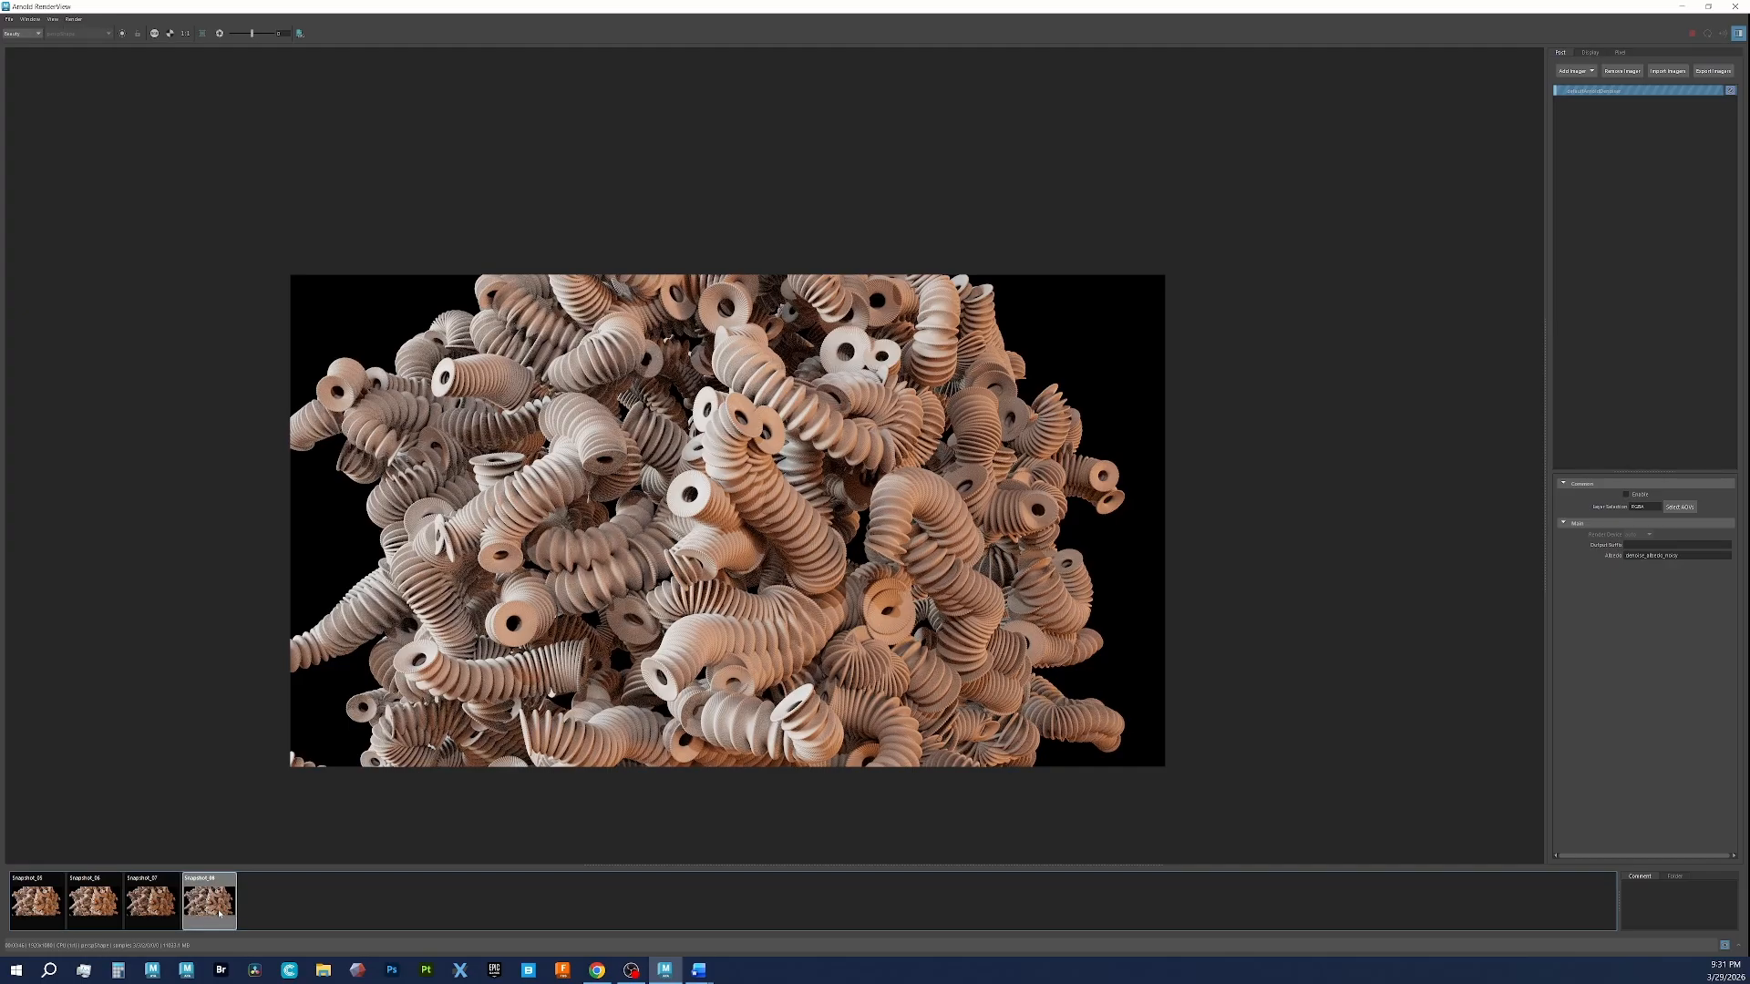
left_click(220, 912)
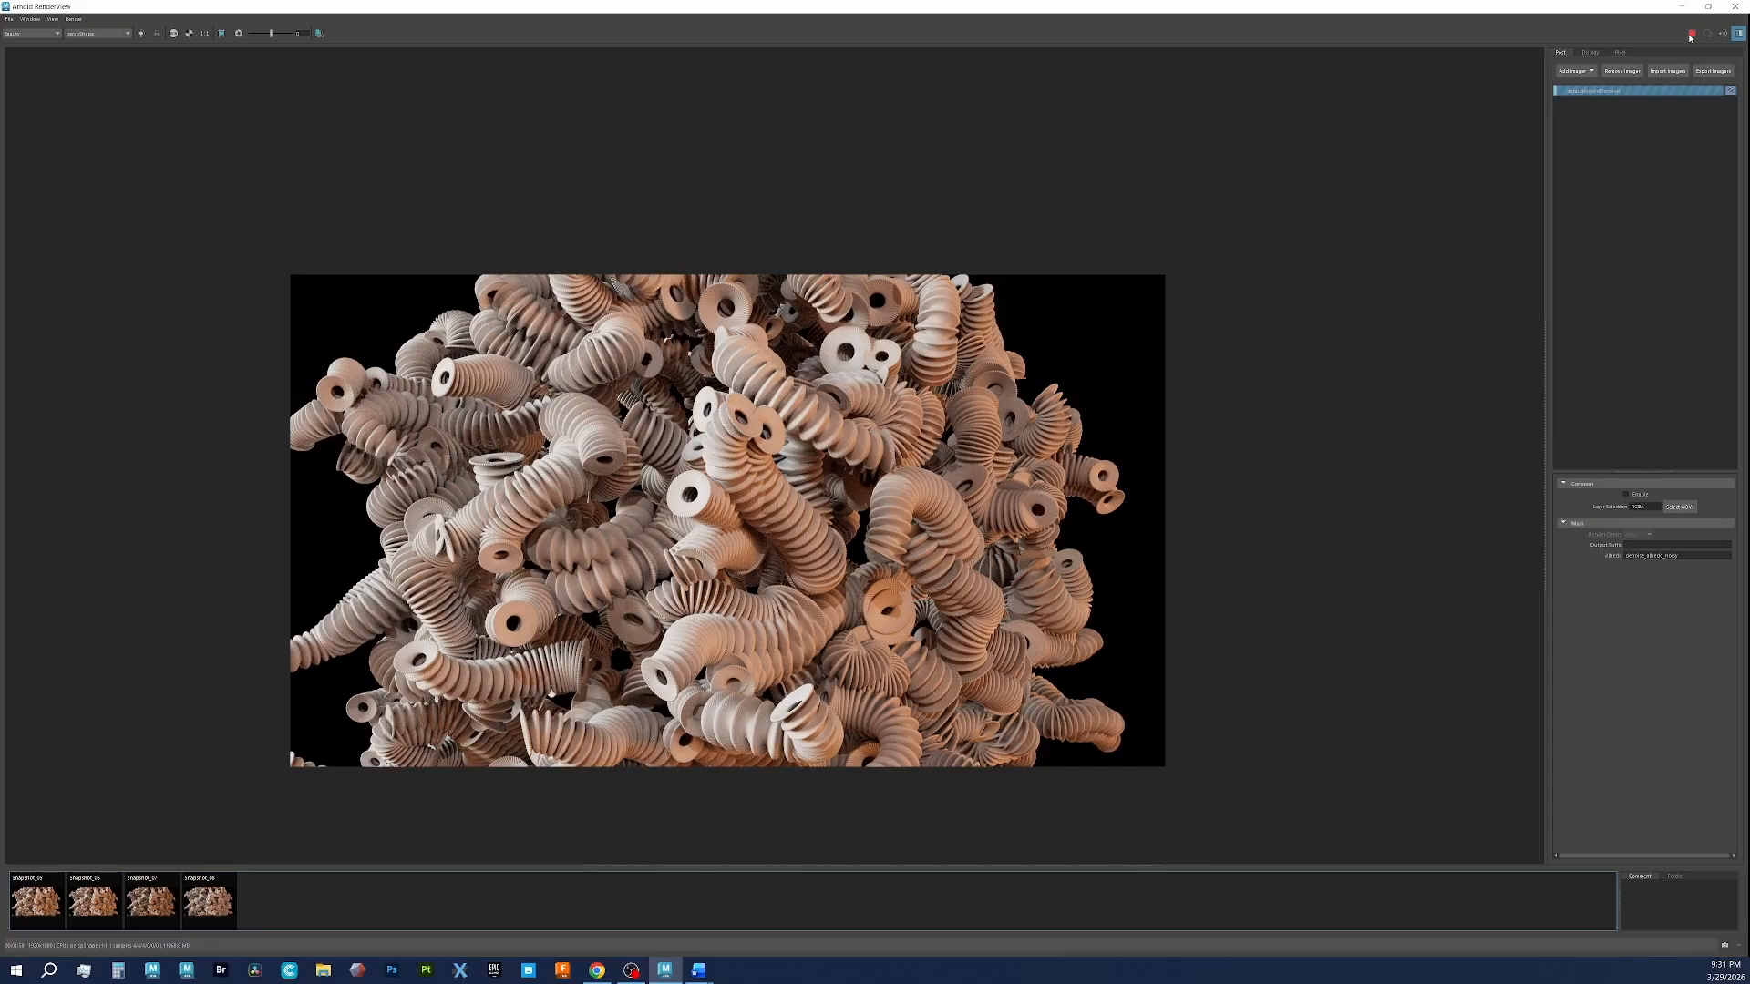
Leave the render view, switch to the Rendering menu set, and open the Render Sequence options
left_click(1681, 7)
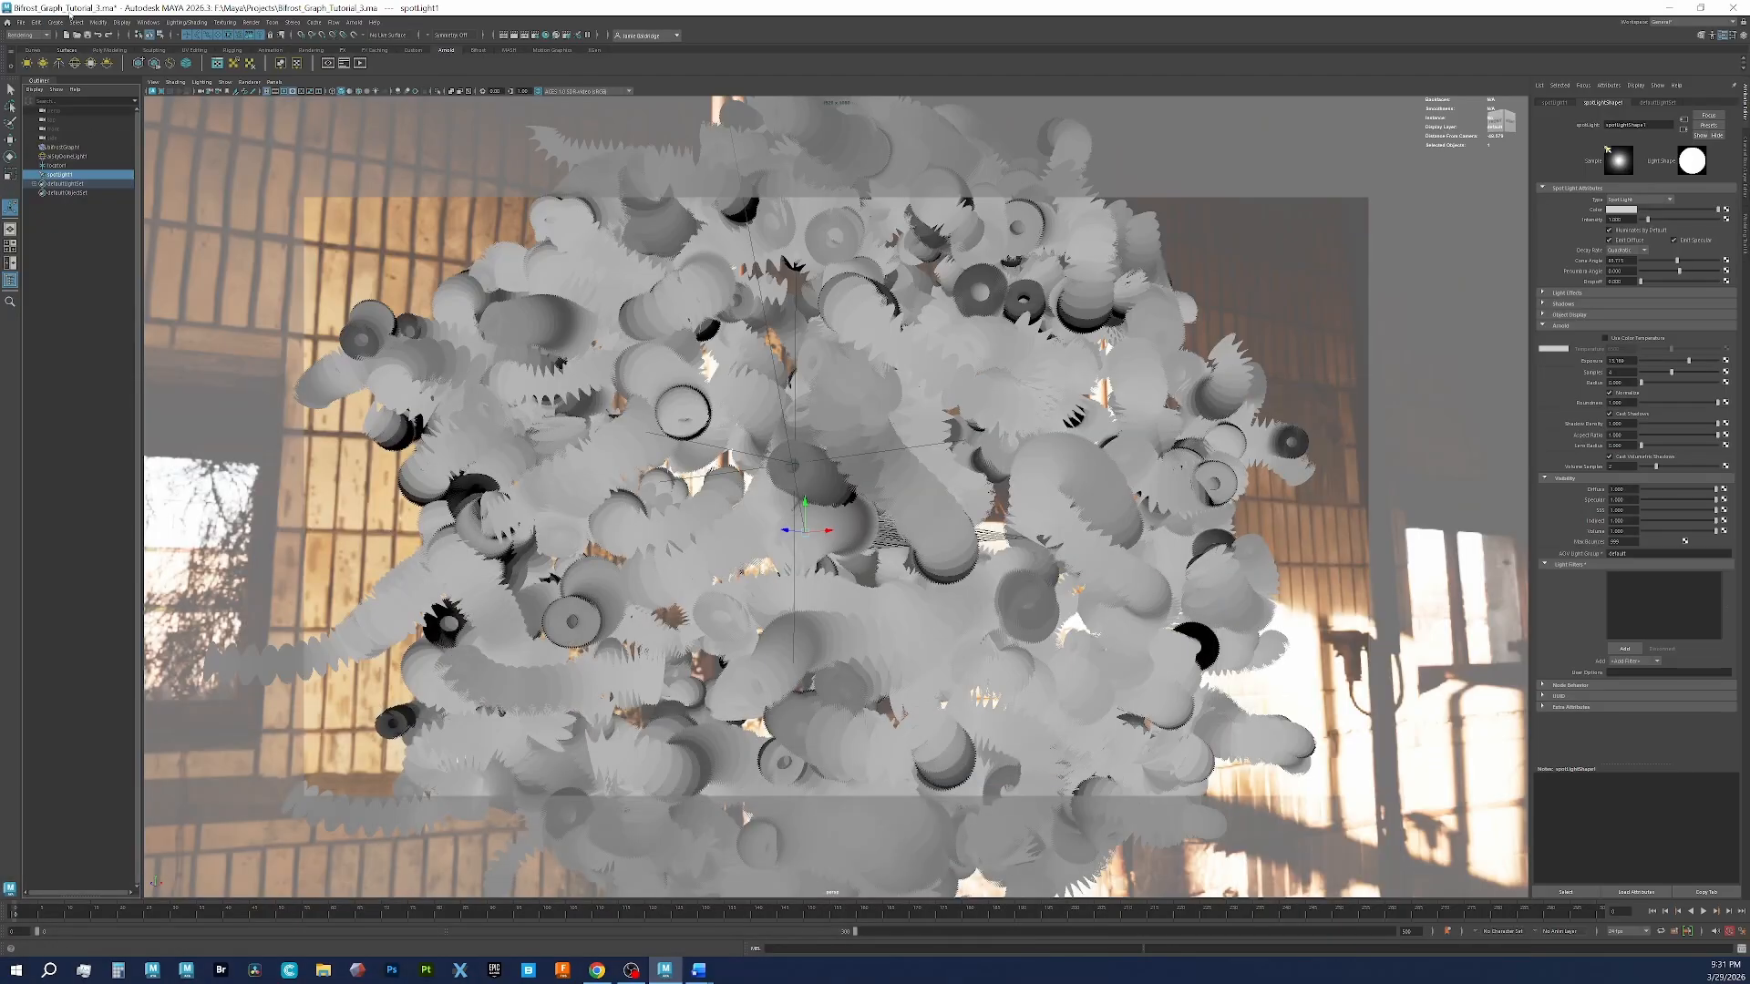
left_click(46, 36)
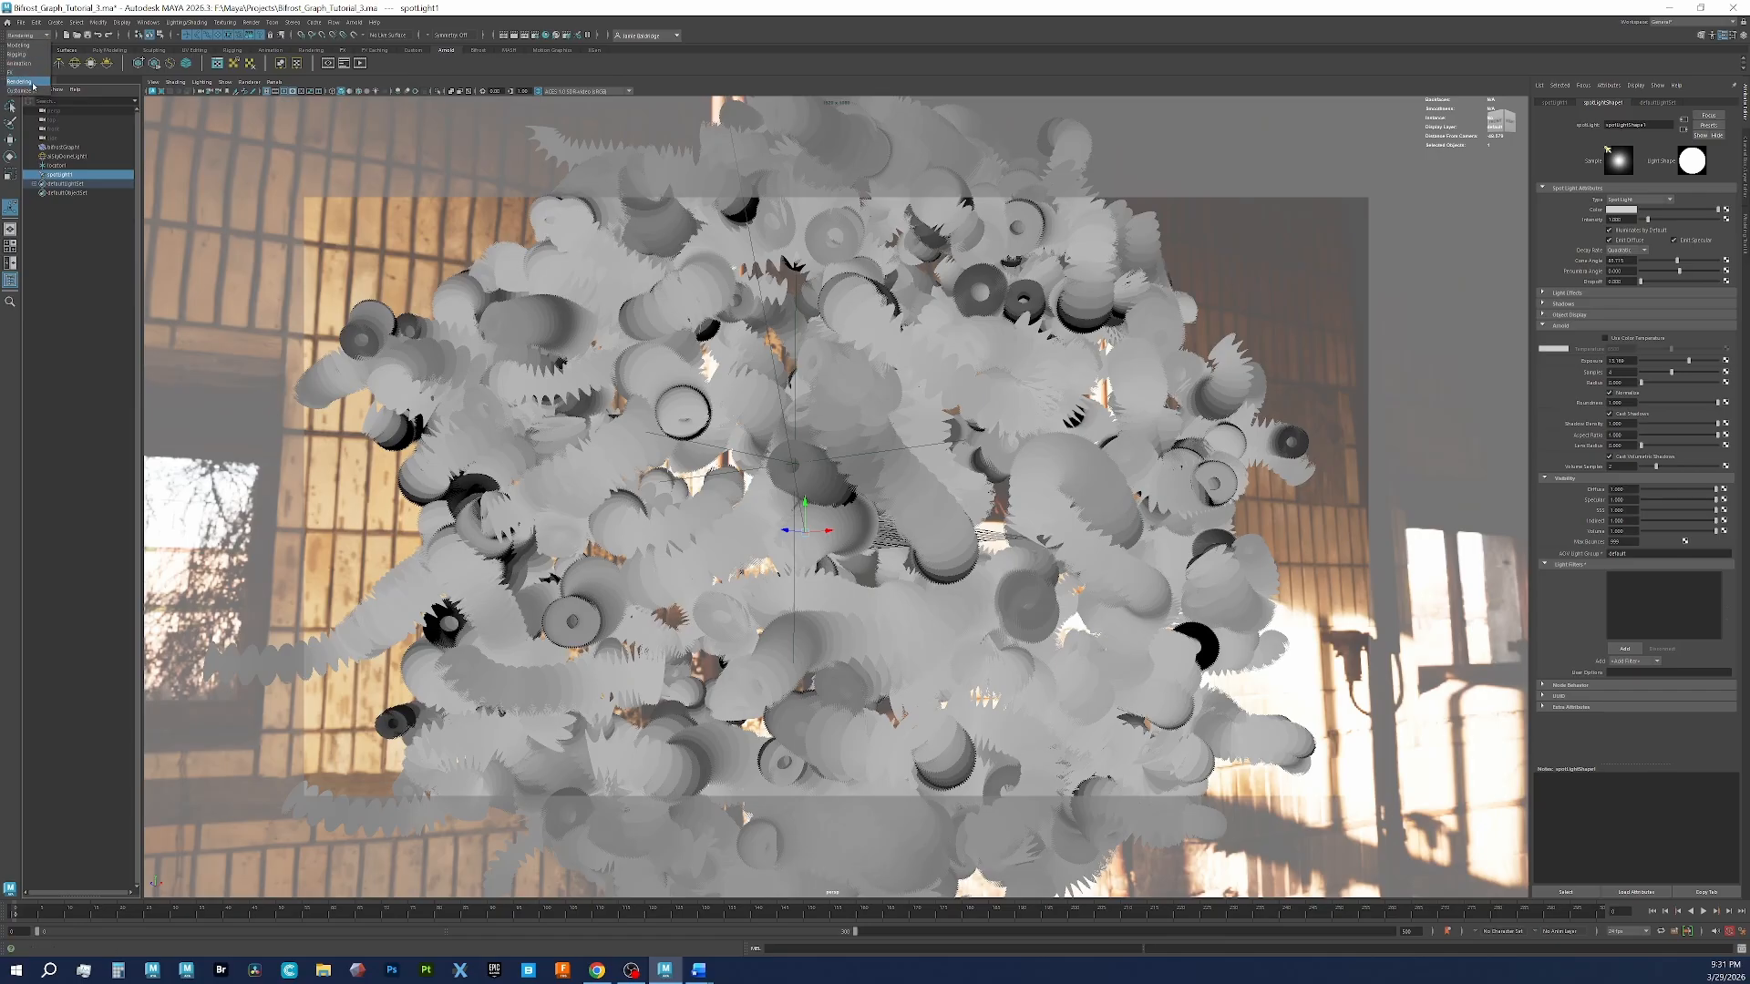
left_click(37, 82)
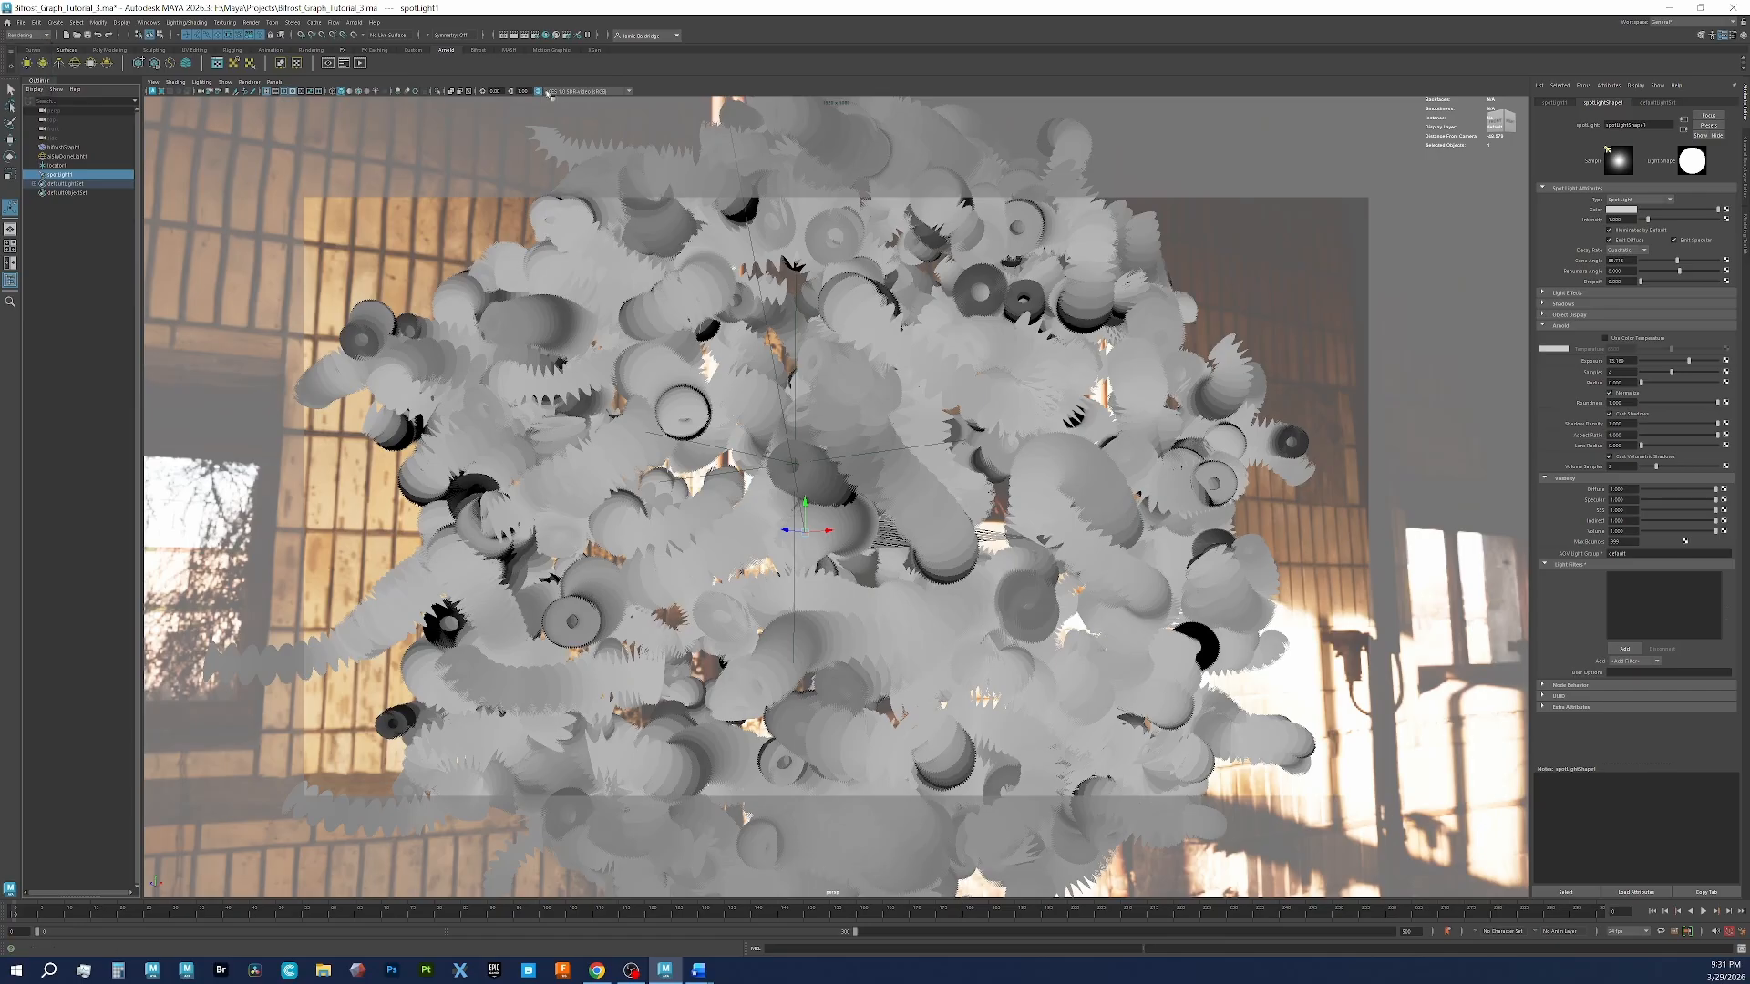
left_click(251, 22)
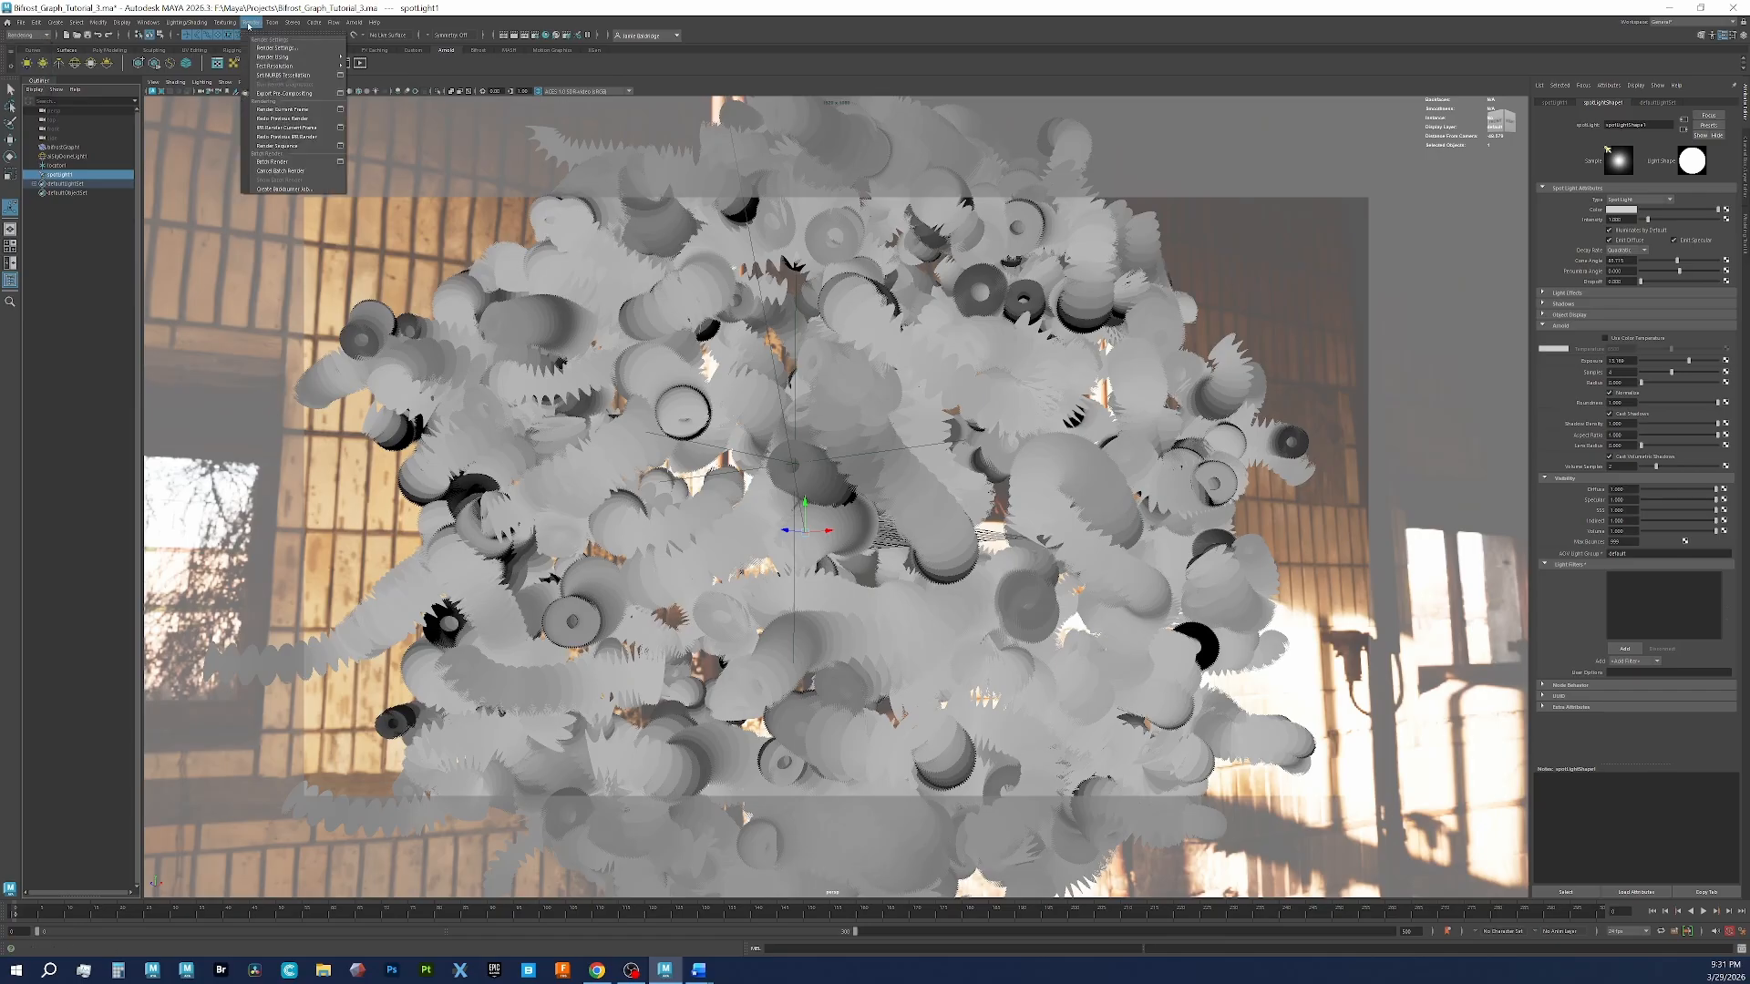
left_click(342, 147)
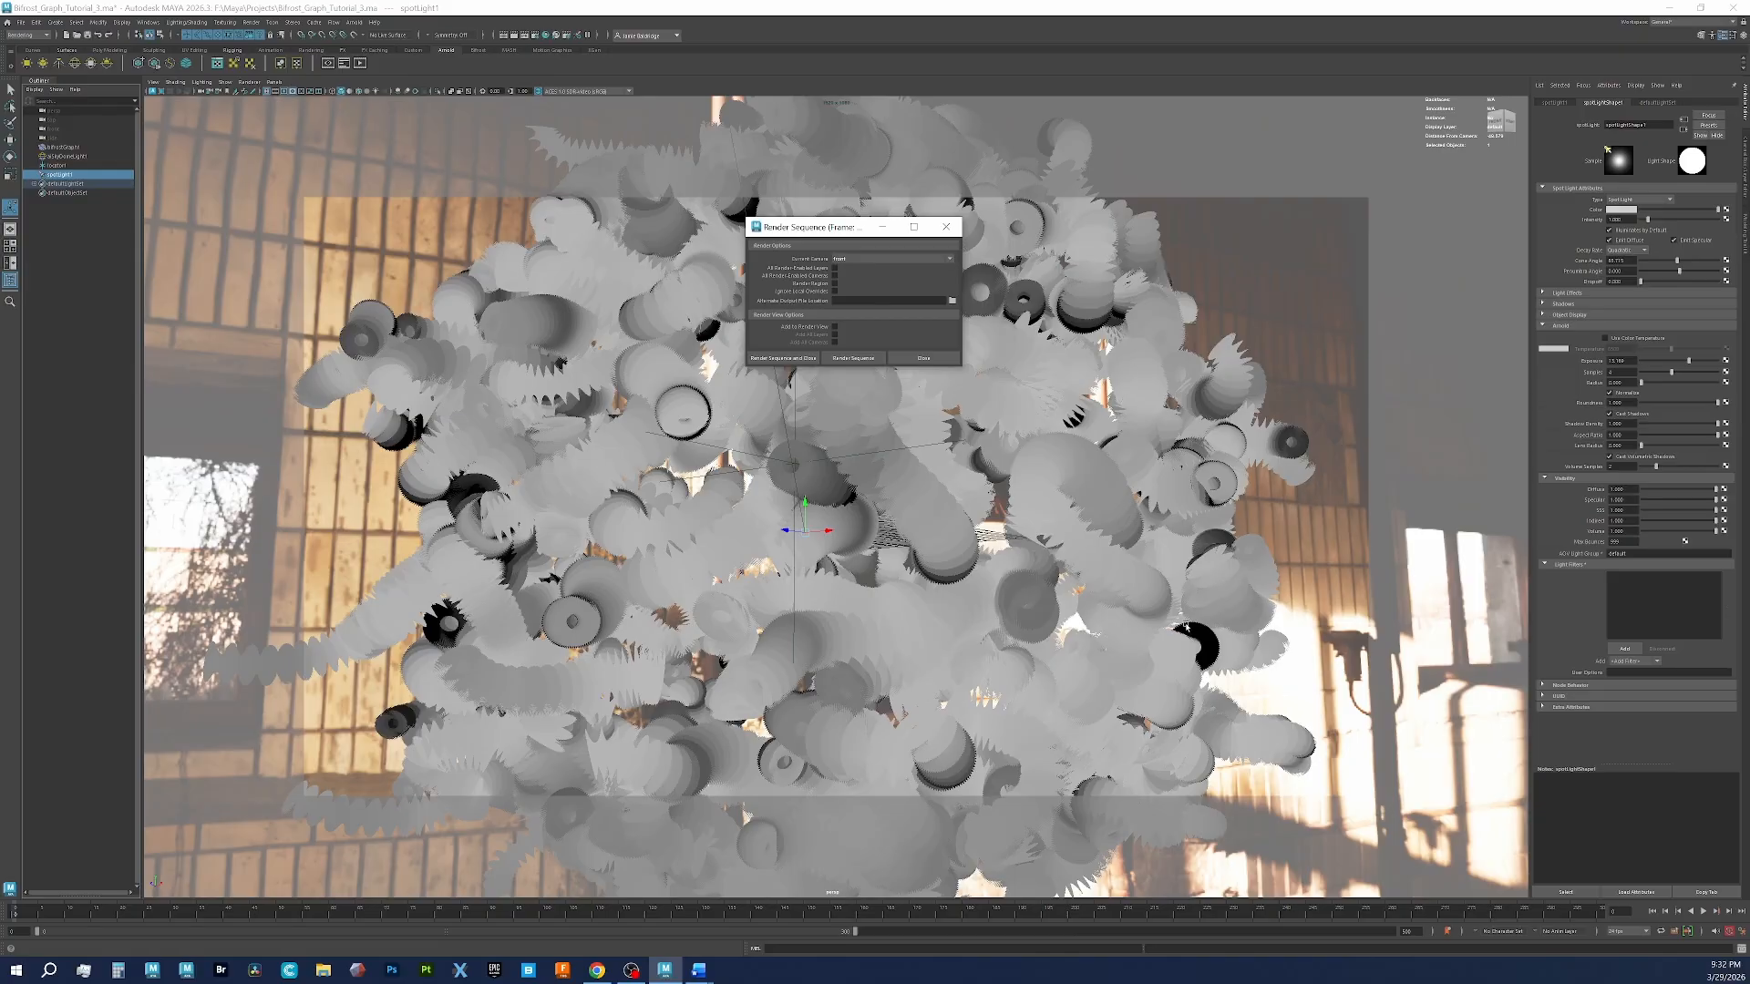
Choose the camera to render in the Render Sequence options
left_click(950, 260)
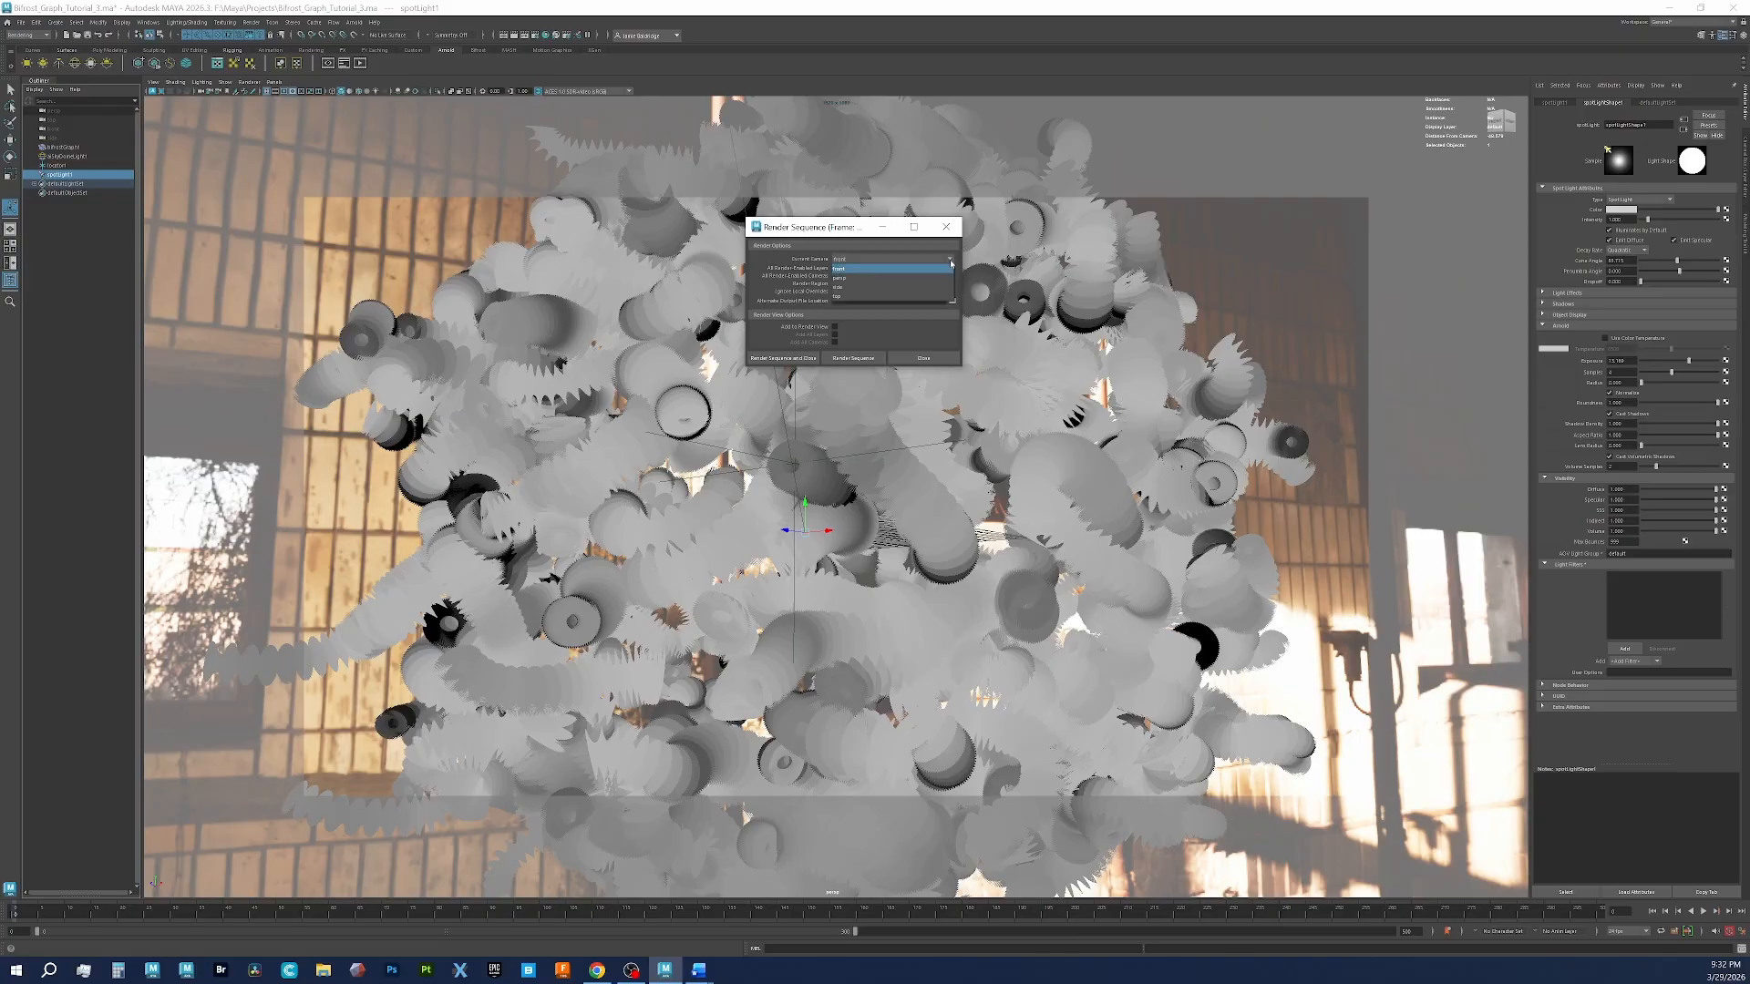
left_click(843, 278)
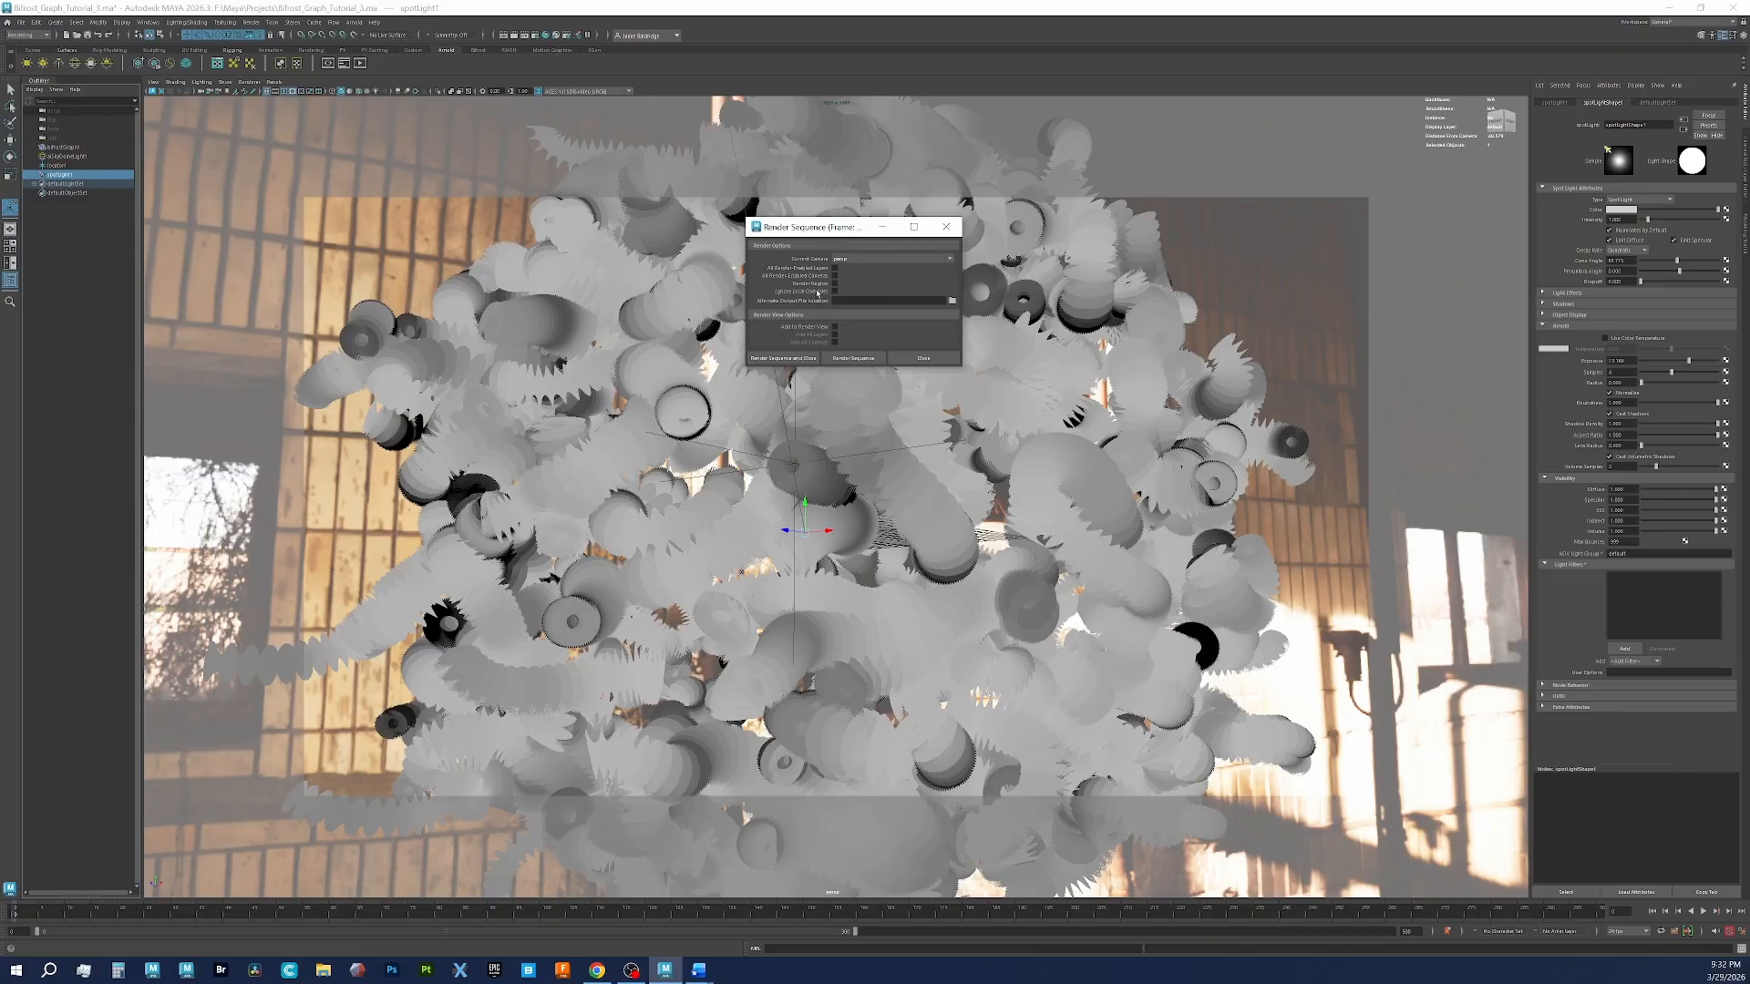
Set the sequence's alternate output location to a folder inside Renders on the ODIN (E:) drive
left_click(951, 300)
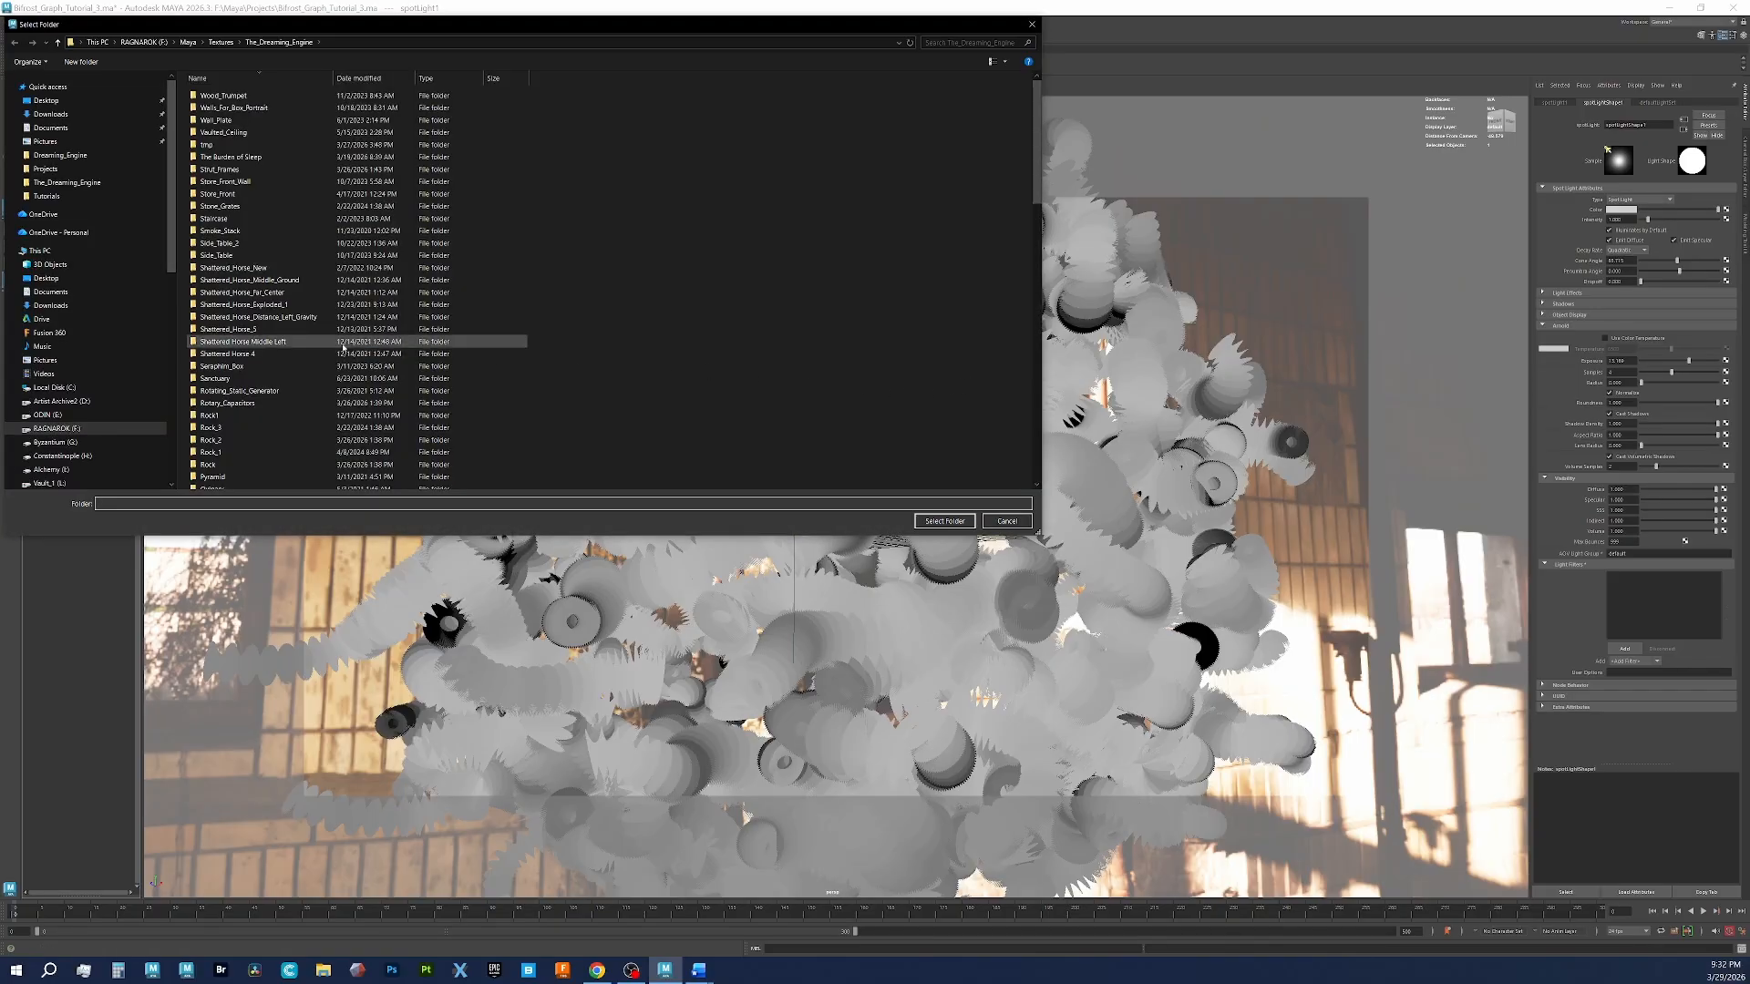
left_click(40, 252)
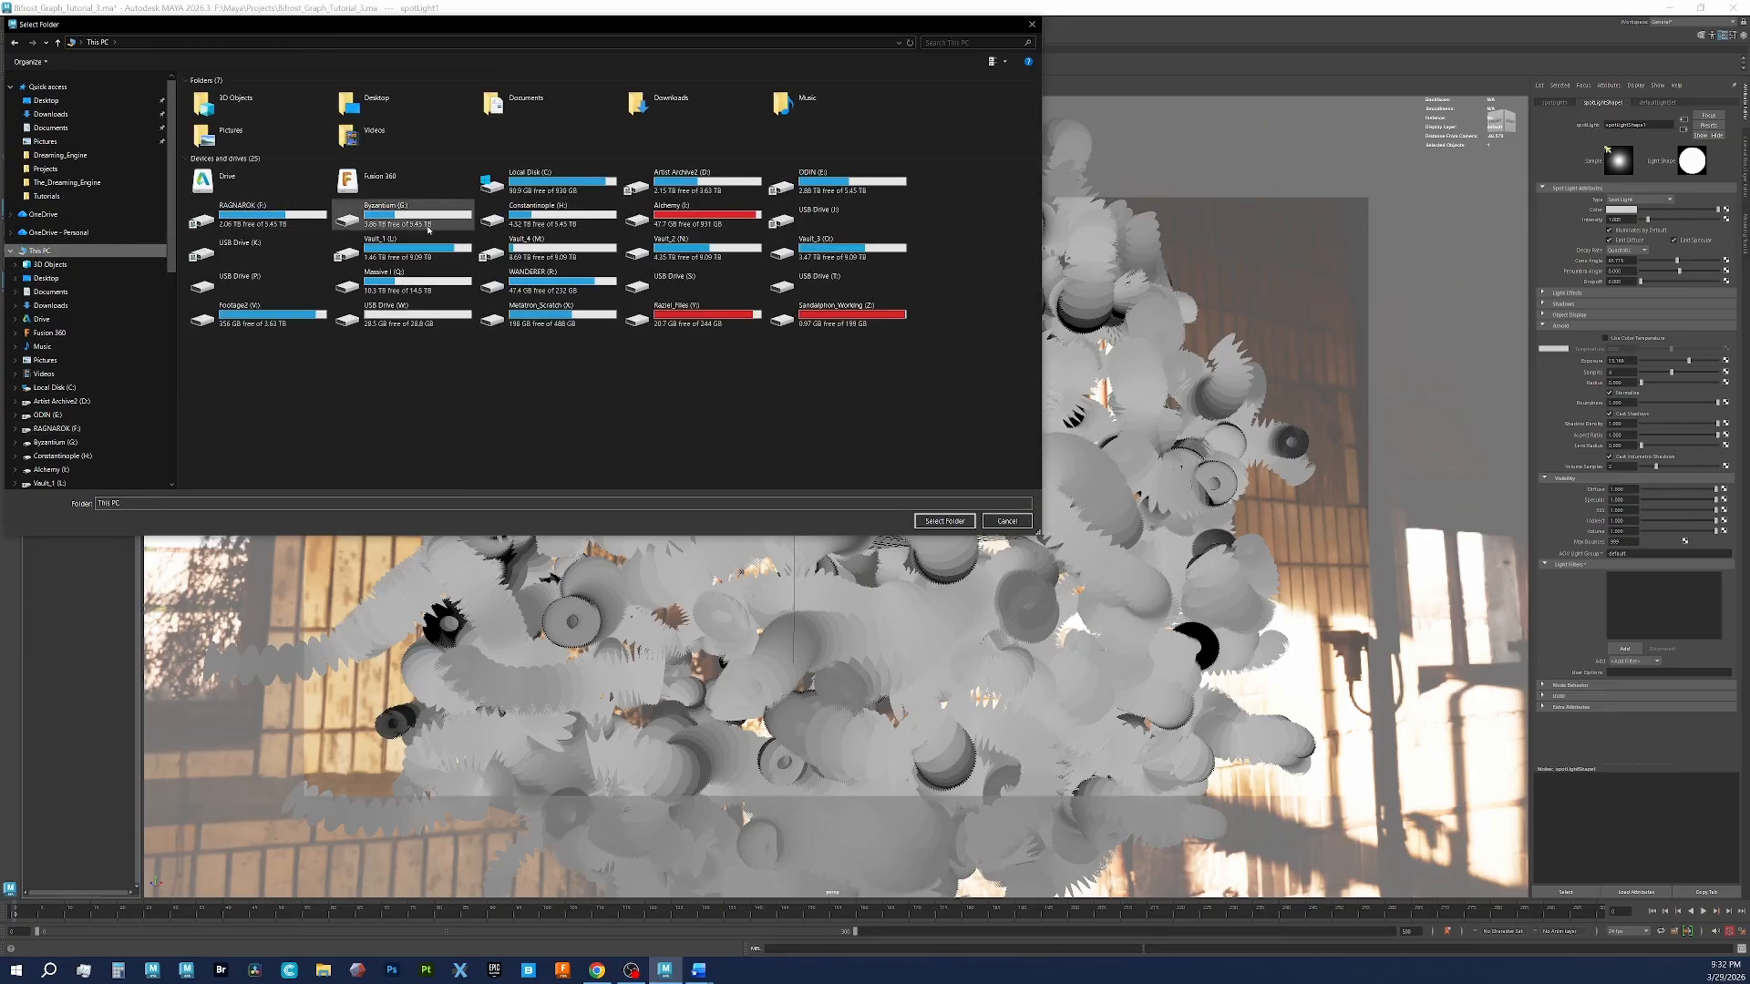
double_click(263, 219)
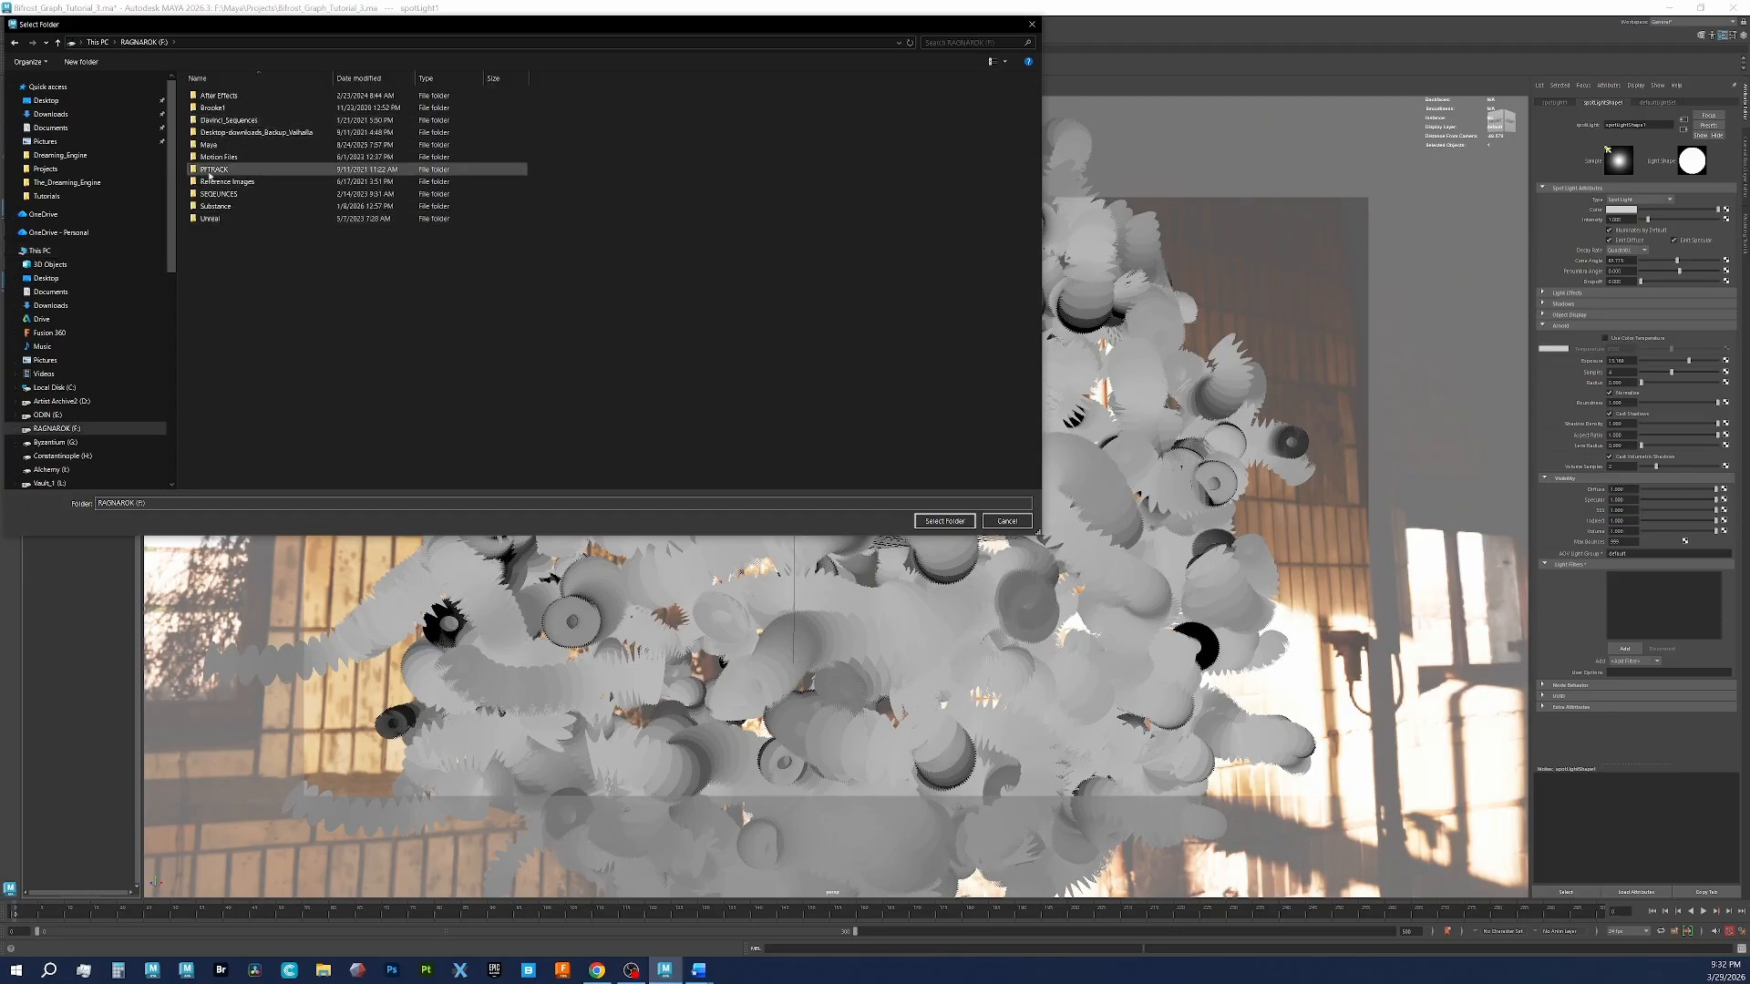
left_click(57, 414)
left_click(399, 108)
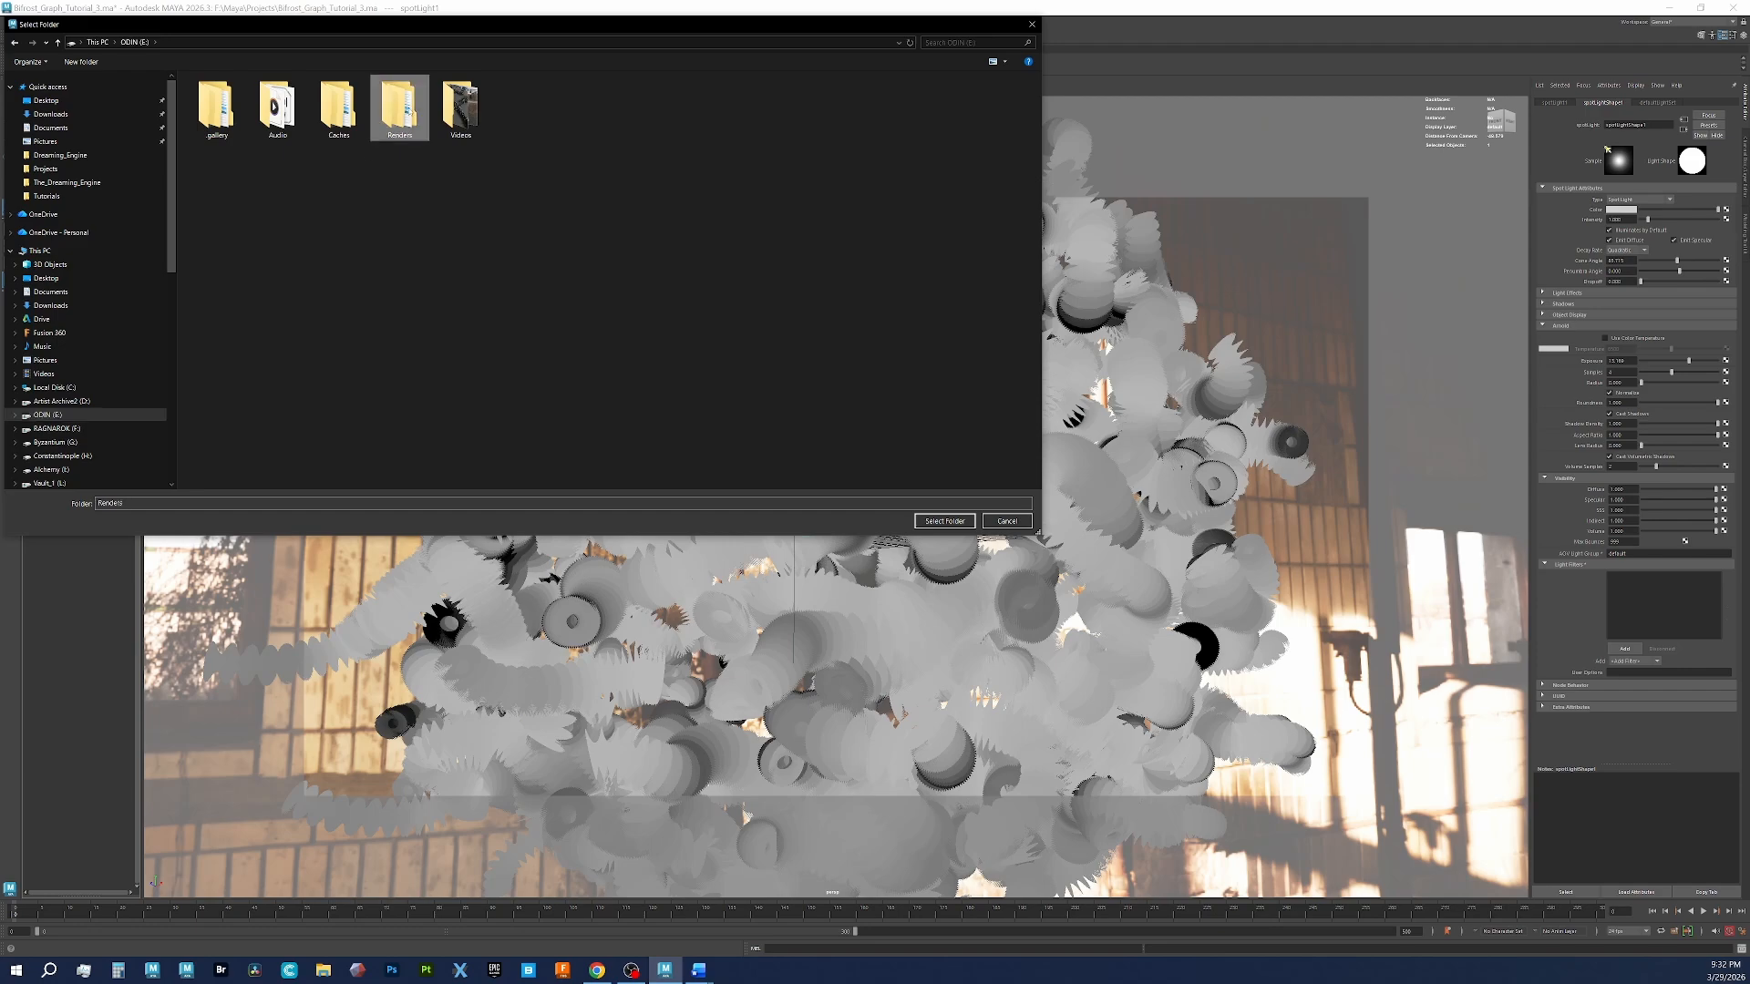
double_click(400, 108)
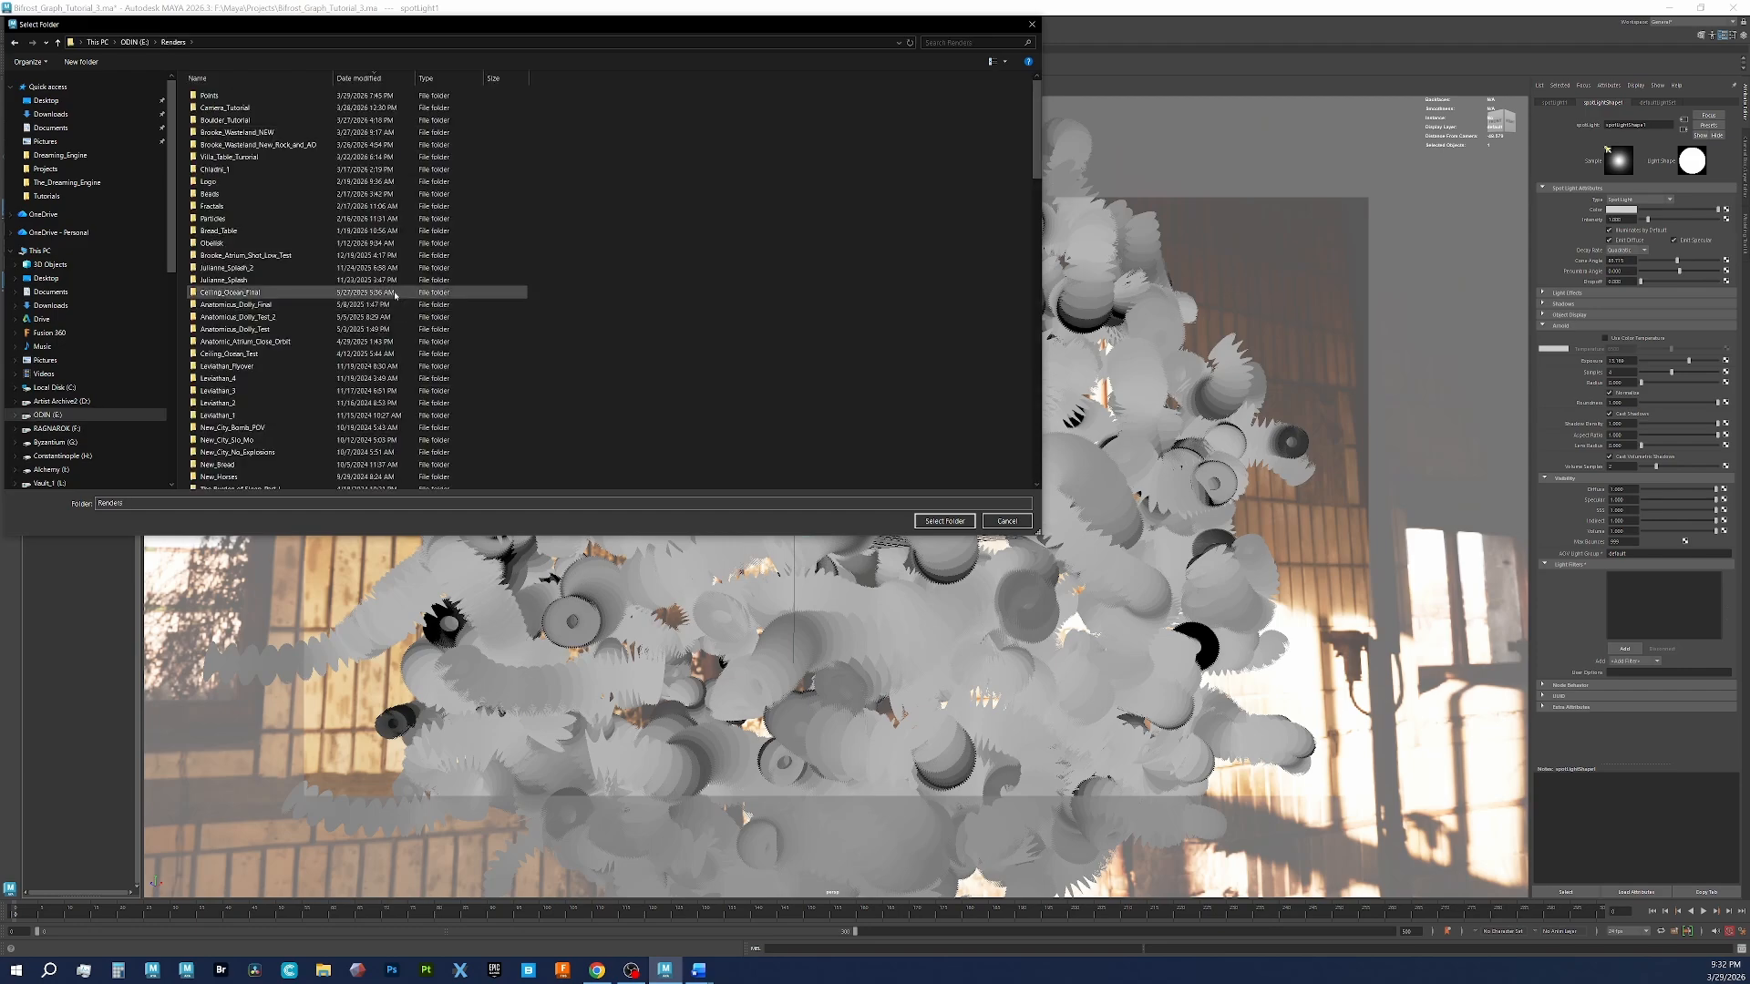
left_click(210, 94)
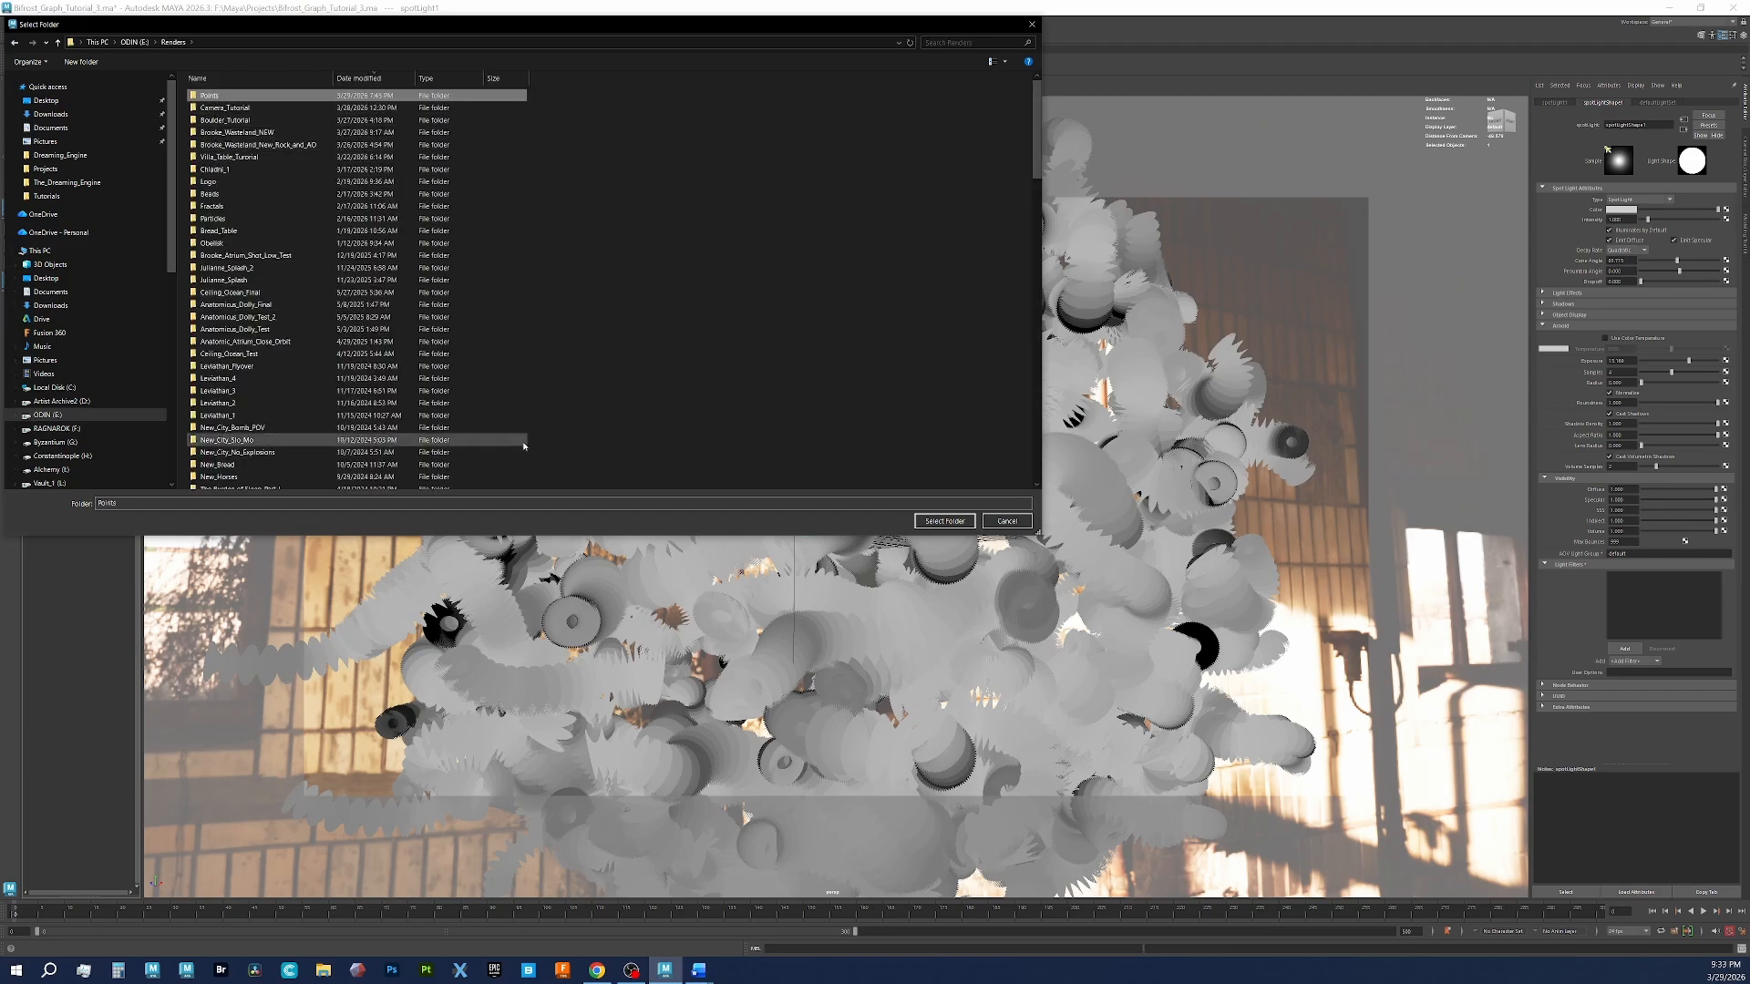
left_click(944, 520)
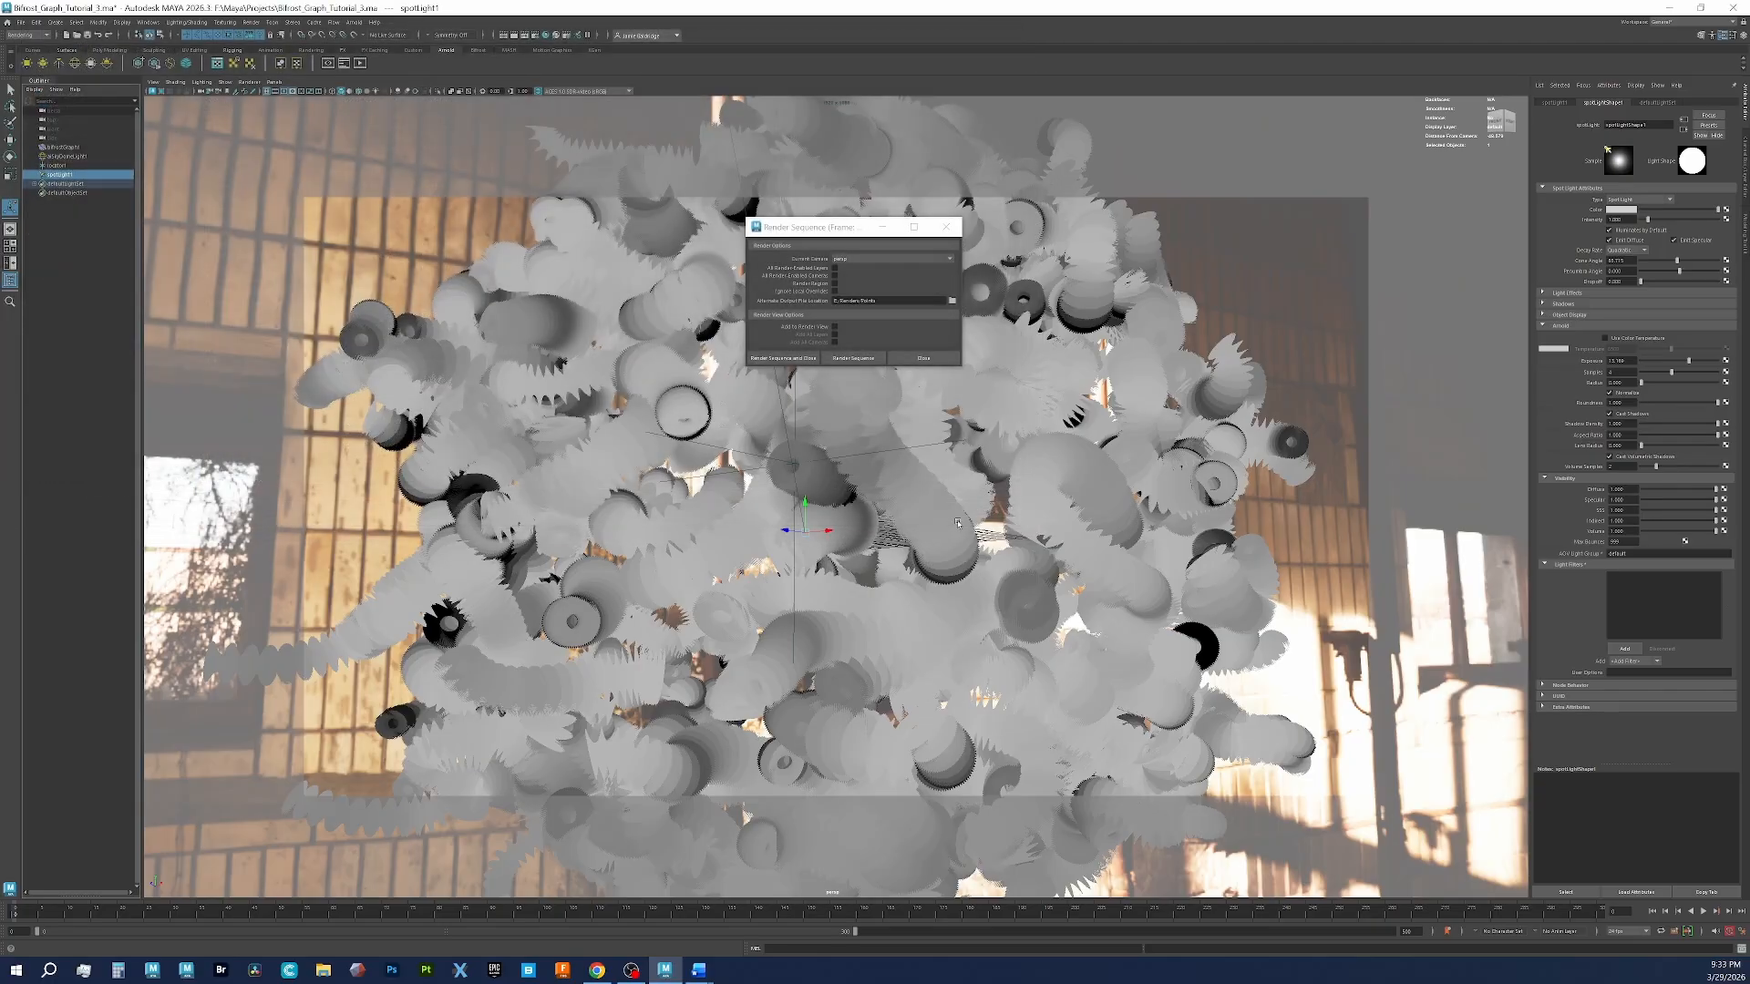